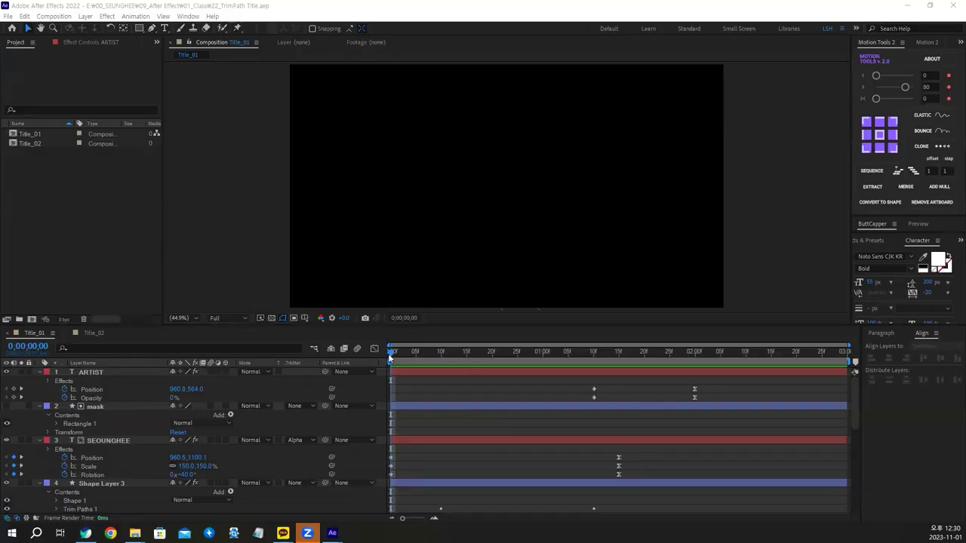
# Preview the Title_01 and Title_02 animations, then start a new 1920×1080 HDTV 29.97 composition.
pyautogui.press('space')
pyautogui.press('space')
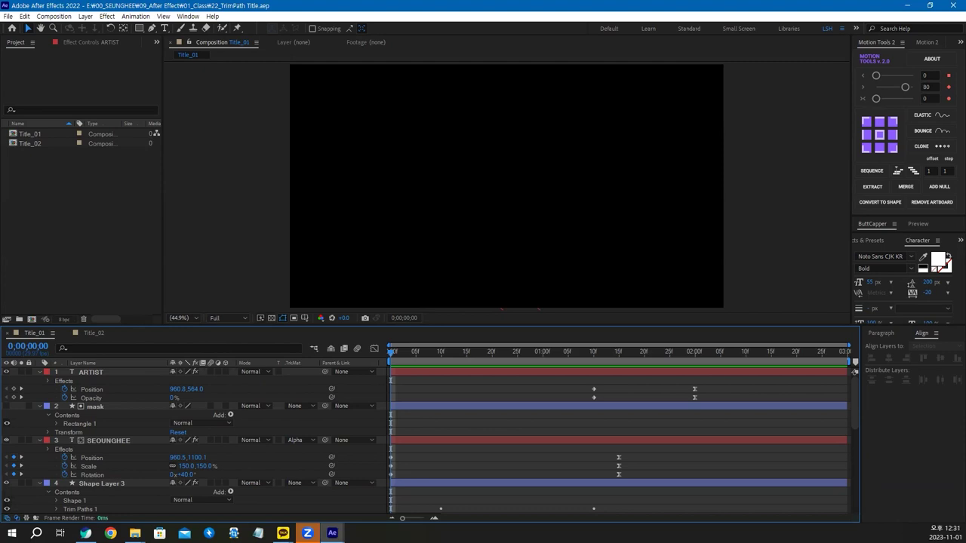
pyautogui.press('space')
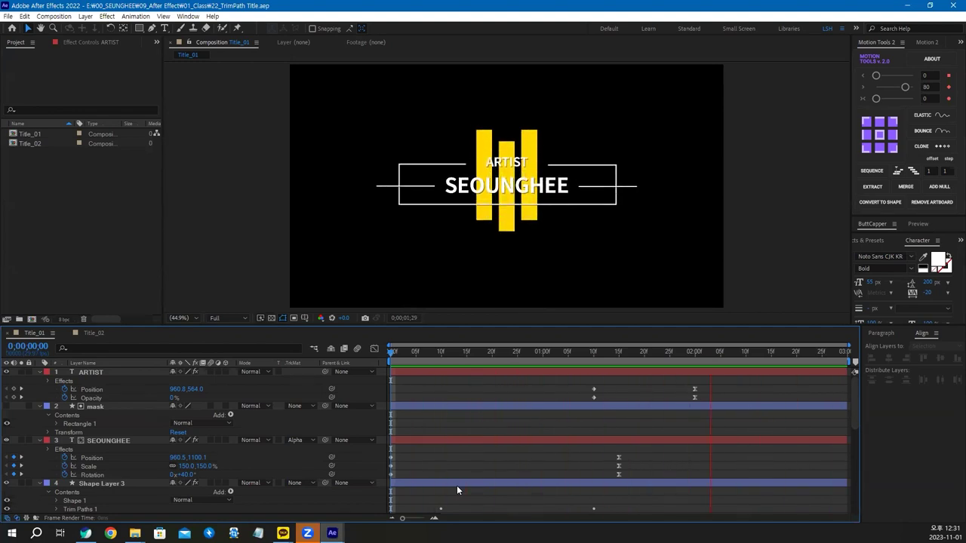
pyautogui.click(93, 334)
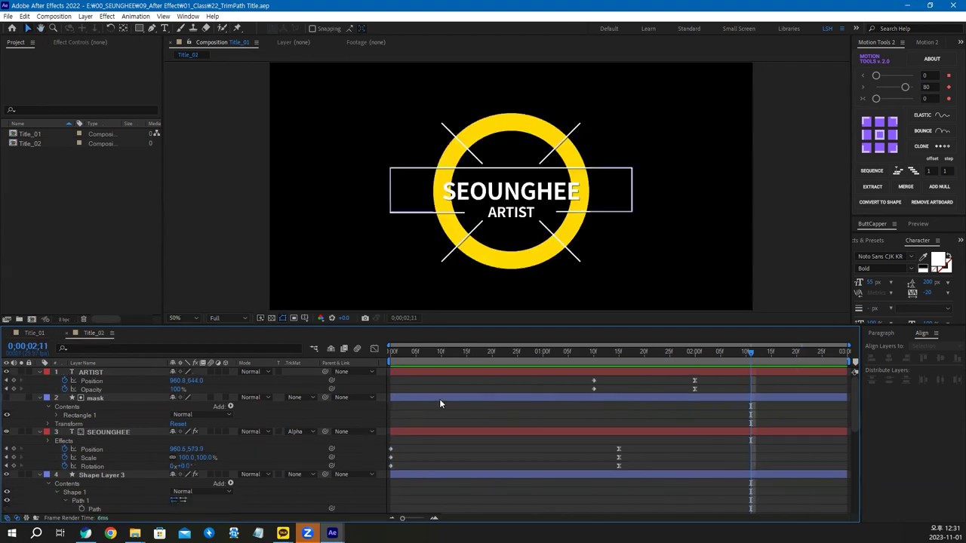
pyautogui.press('Home')
pyautogui.press('space')
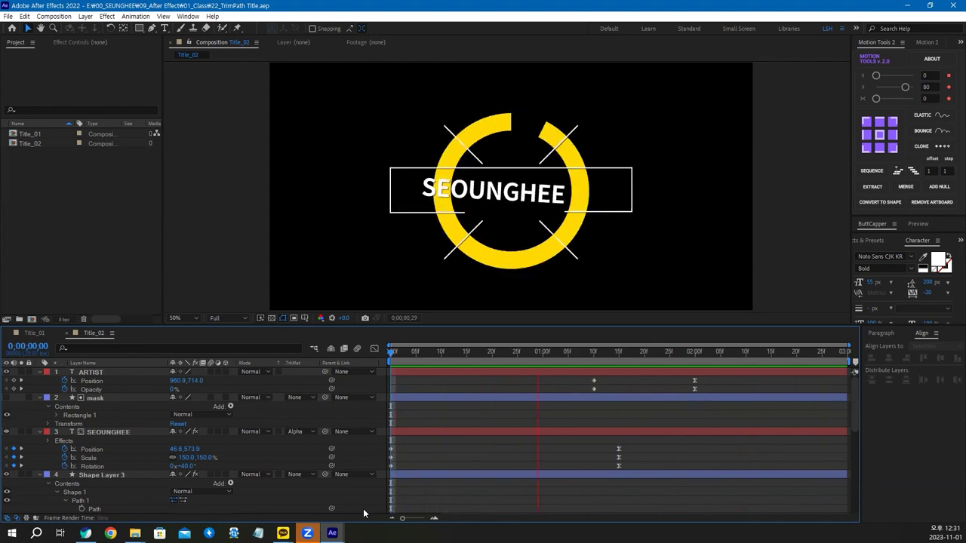
pyautogui.press('space')
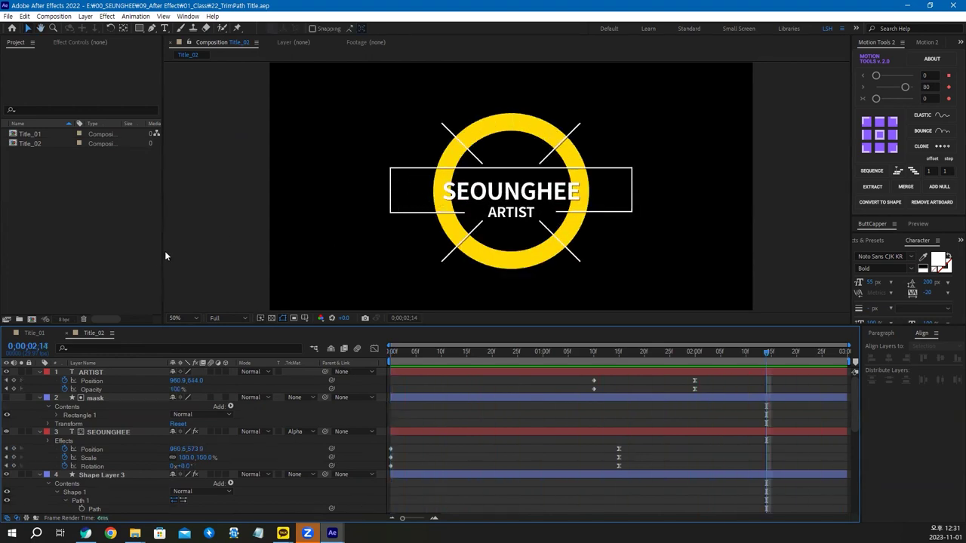
pyautogui.click(31, 319)
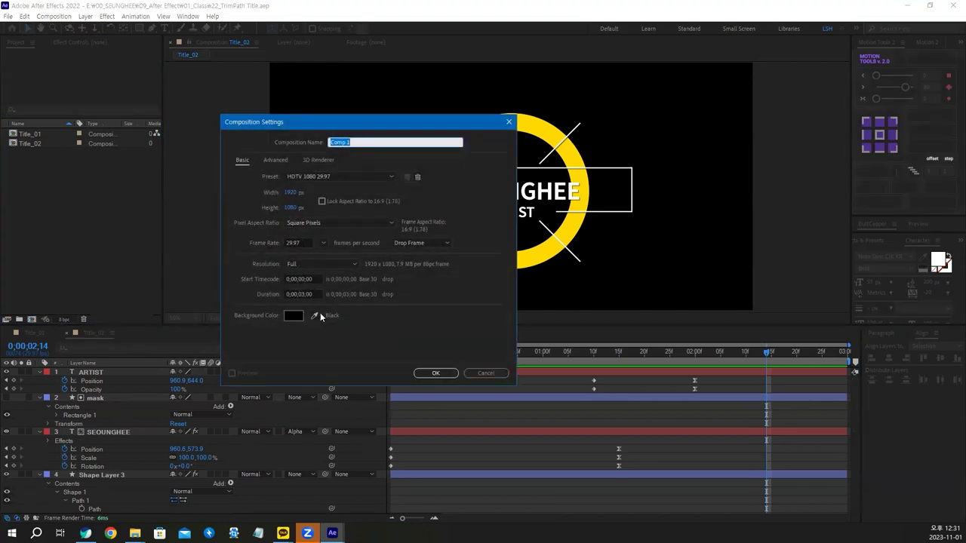
# Create Comp 1, show the safe guides, and set the Rectangle tool fill to cyan 00FFF0.
pyautogui.click(436, 373)
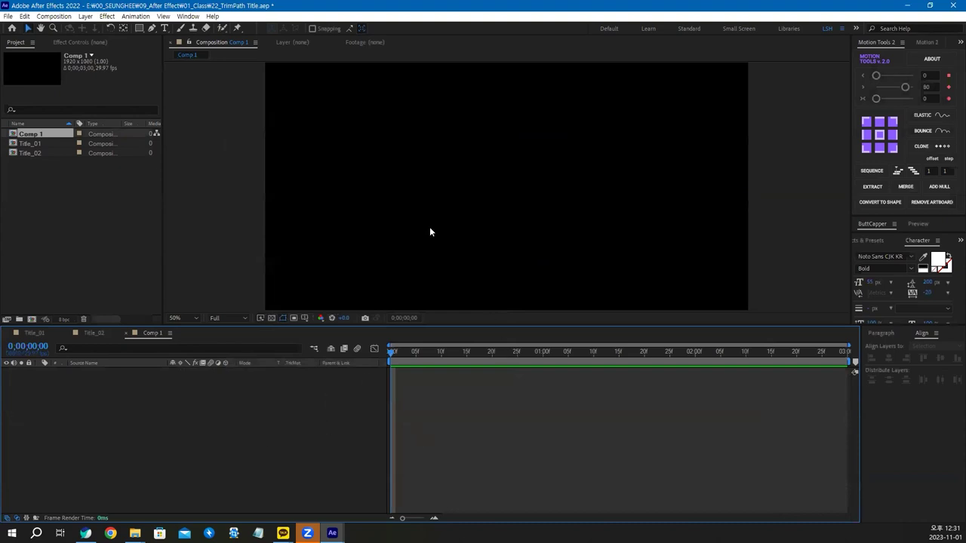
pyautogui.press("'")
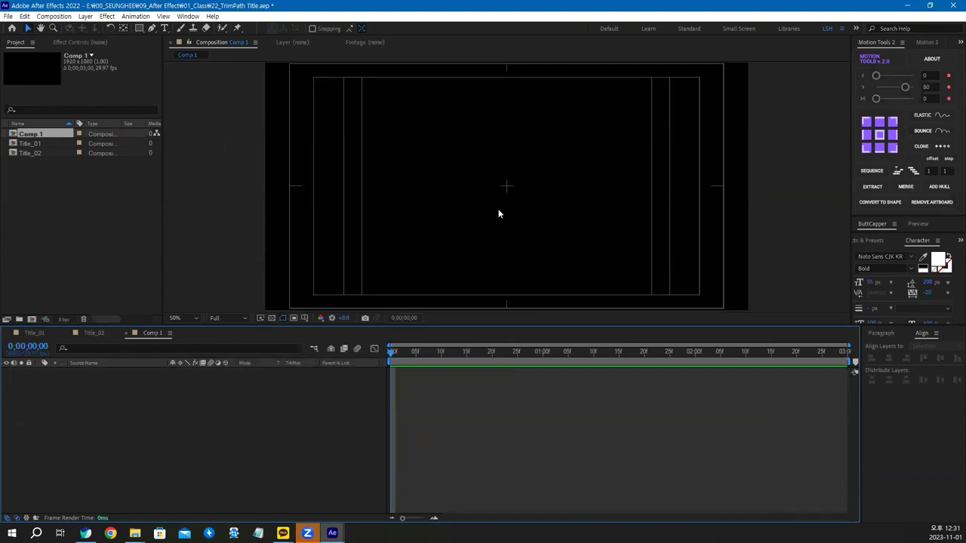
pyautogui.click(138, 28)
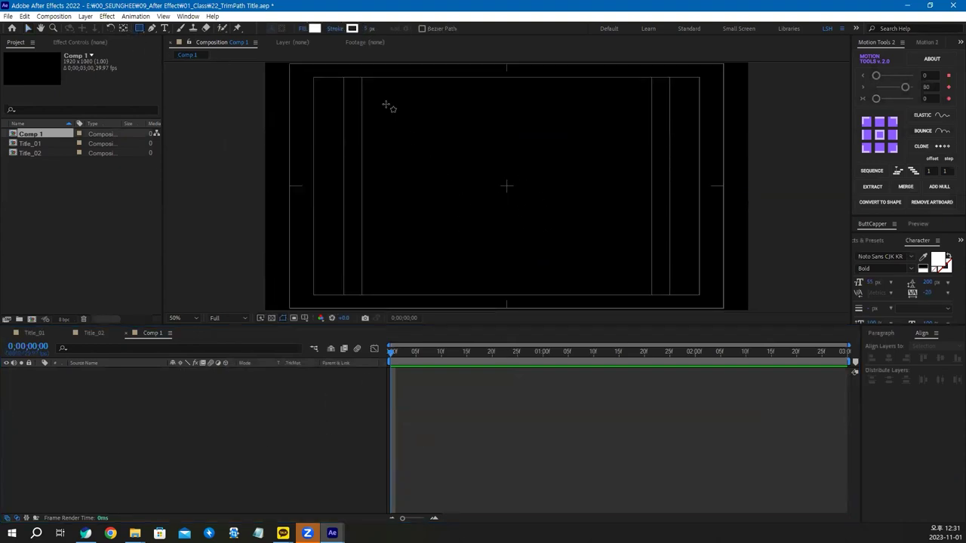
pyautogui.click(314, 29)
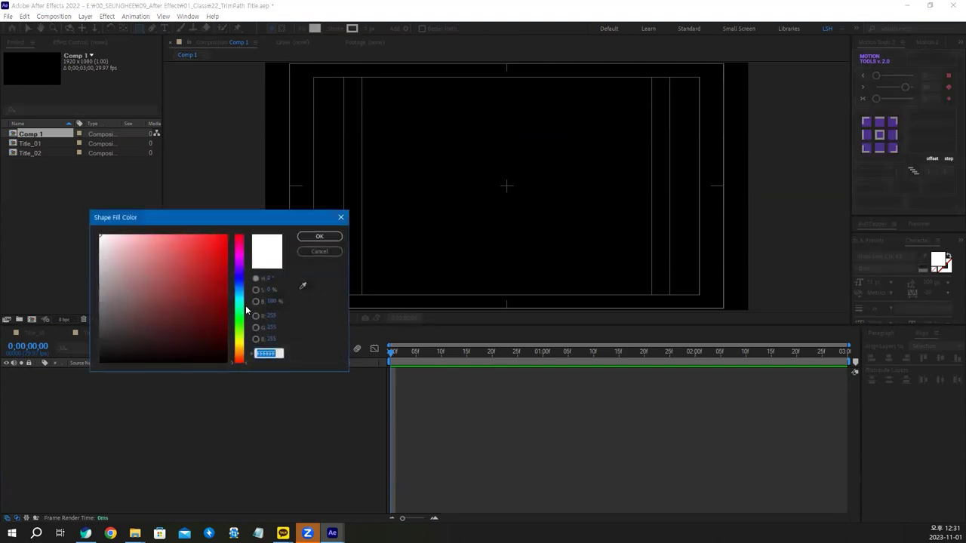
pyautogui.moveTo(240, 325); pyautogui.dragTo(242, 304)
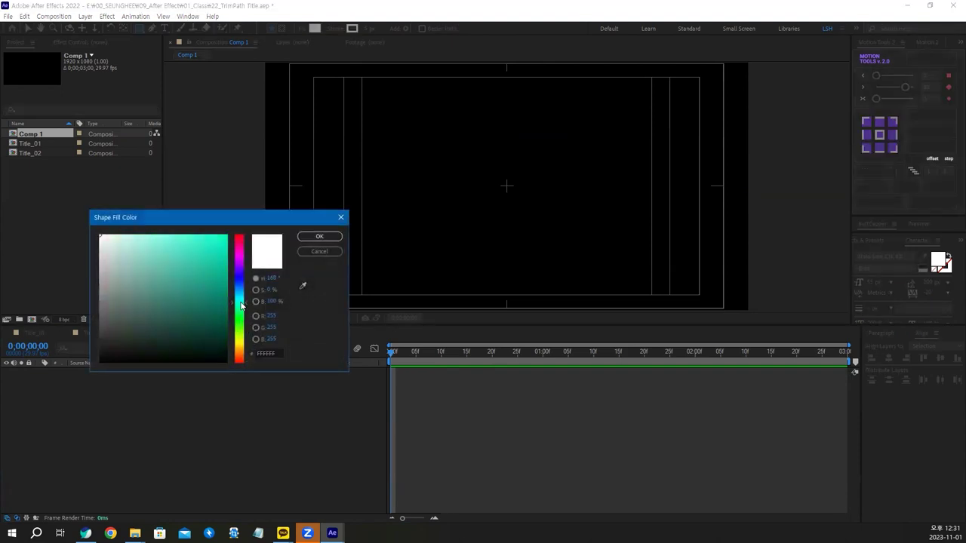
pyautogui.click(229, 233)
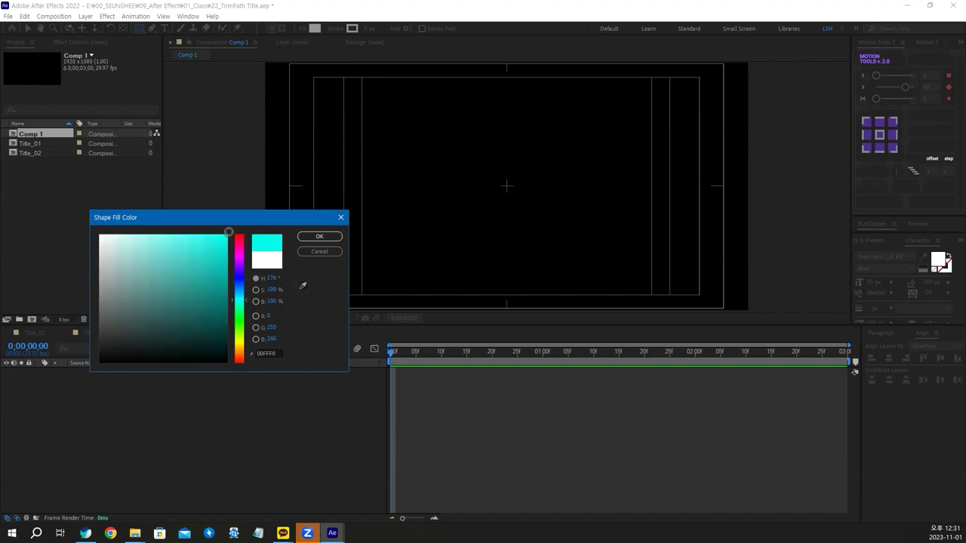
pyautogui.click(332, 237)
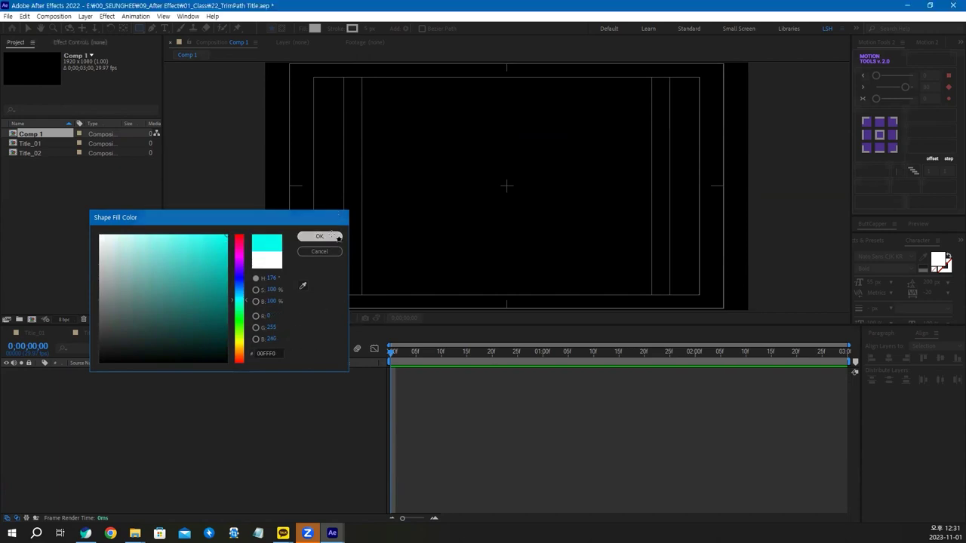
# Set the rectangle stroke to None and draw a tall cyan bar near the centre.
pyautogui.click(337, 28)
pyautogui.click(335, 134)
pyautogui.click(364, 193)
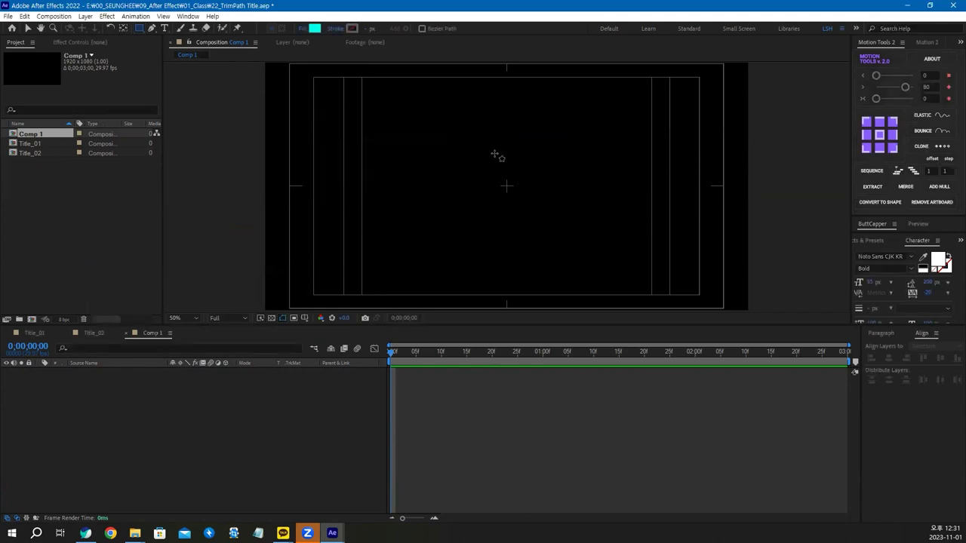
pyautogui.moveTo(499, 143); pyautogui.dragTo(512, 217)
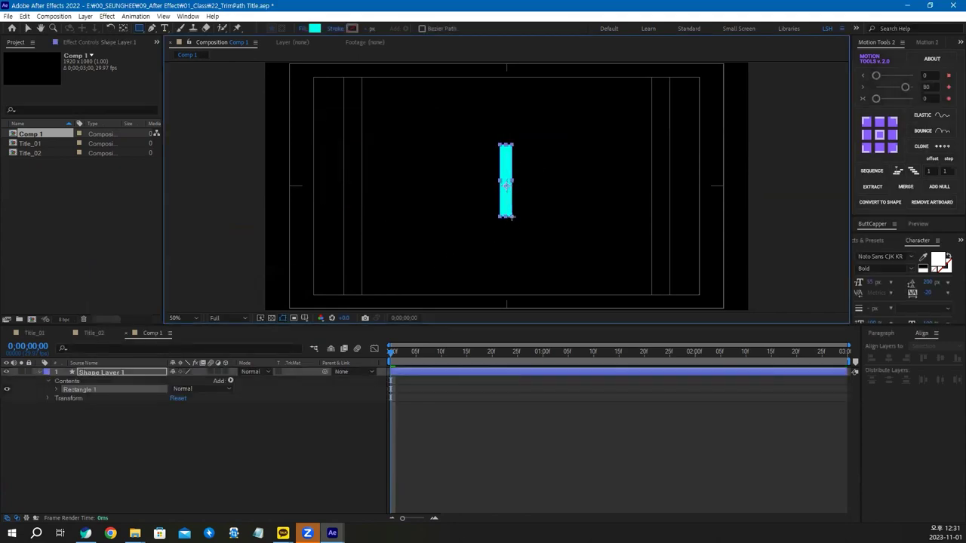
# Set the rectangle path size to 70 × 400.
pyautogui.click(98, 373)
pyautogui.press('u')
pyautogui.press('u')
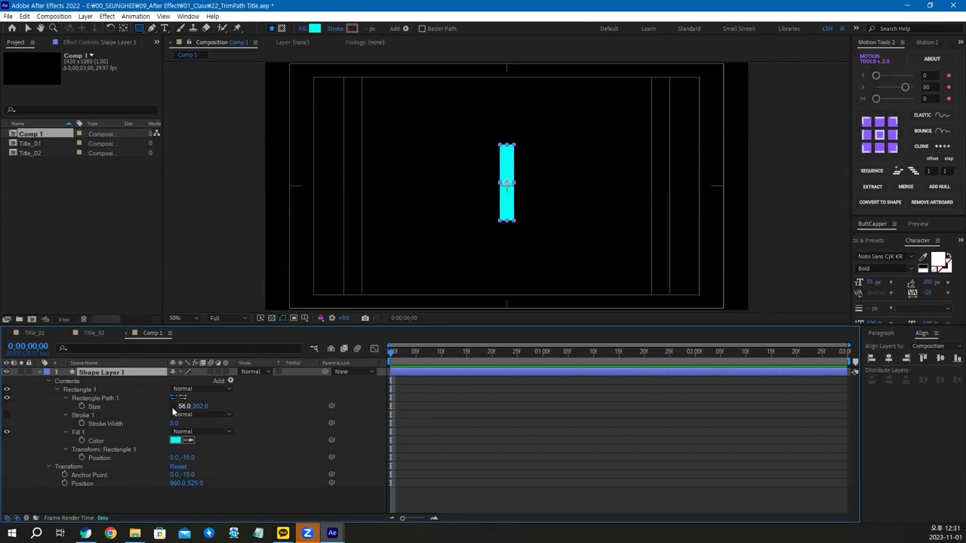
pyautogui.click(184, 406)
pyautogui.write('70')
pyautogui.press('Return')
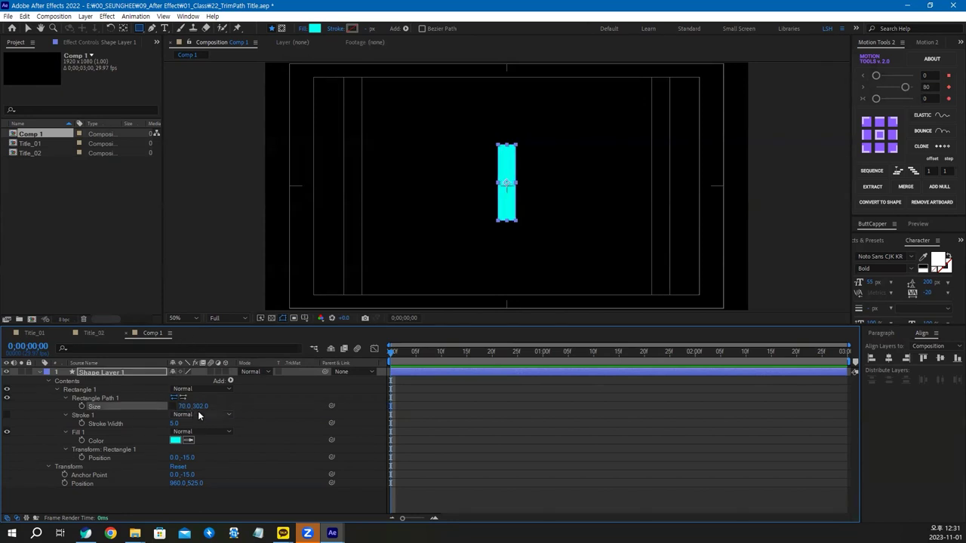
pyautogui.click(195, 406)
pyautogui.write('400')
pyautogui.press('Return')
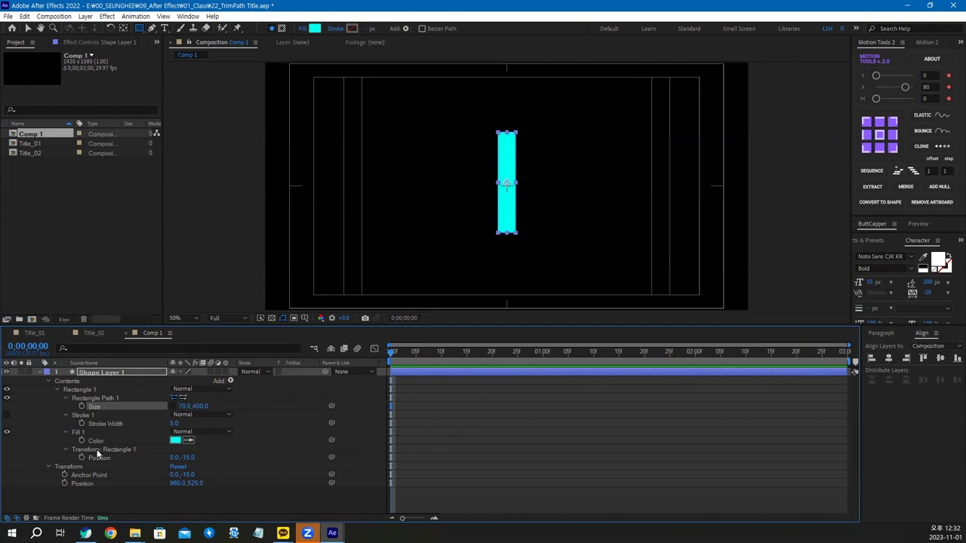
# Set the rectangle path position to 0,0 and reset the layer transform to centre it.
pyautogui.click(188, 457)
pyautogui.write('0')
pyautogui.press('Return')
pyautogui.click(178, 467)
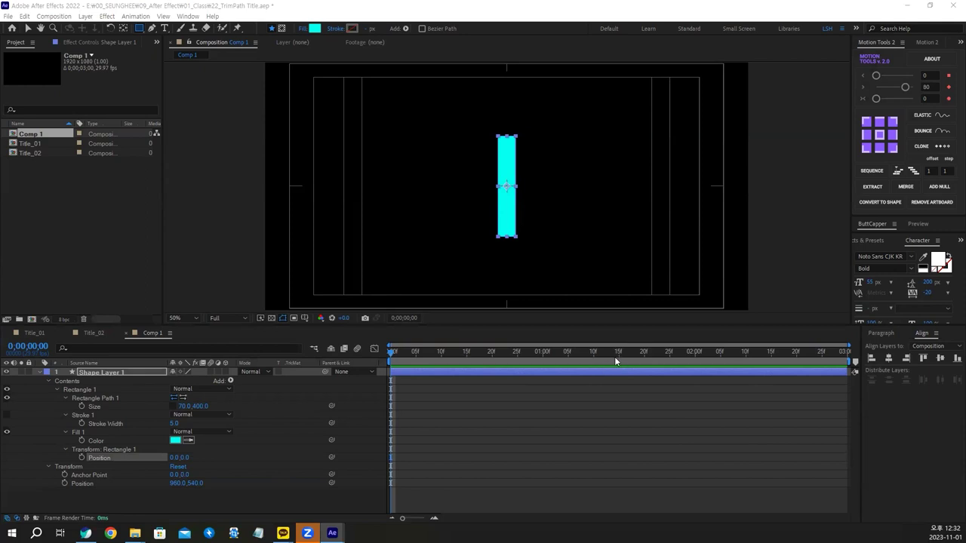
pyautogui.click(643, 354)
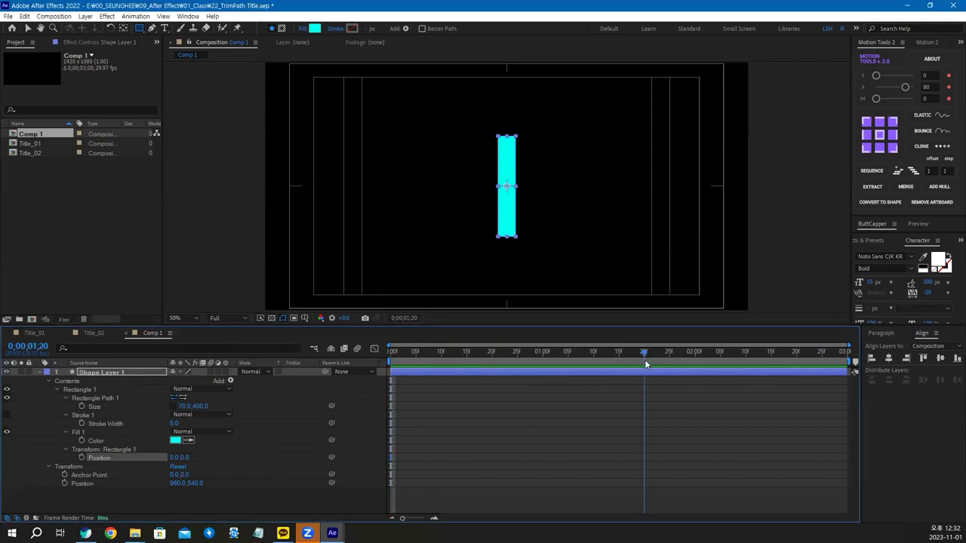
# Keyframe Size at 70×400 on 1;20 and 70×0 at the start, then preview the growth.
pyautogui.click(81, 406)
pyautogui.moveTo(643, 354); pyautogui.dragTo(379, 362)
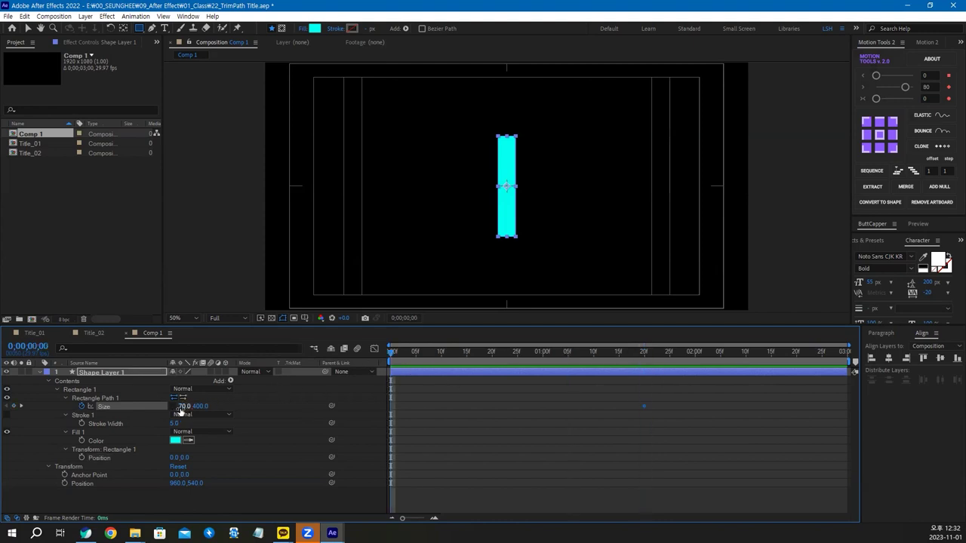
pyautogui.click(199, 406)
pyautogui.write('0')
pyautogui.press('Return')
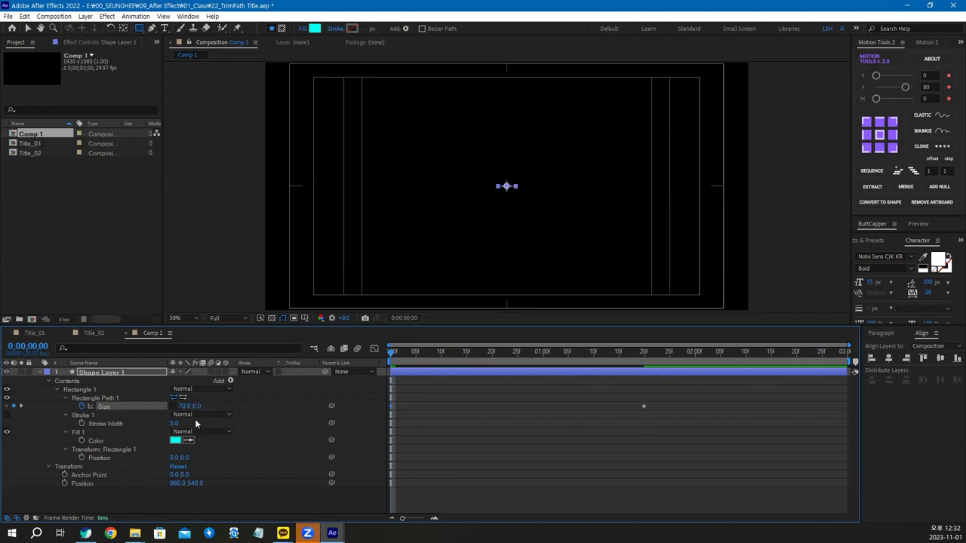
pyautogui.press('space')
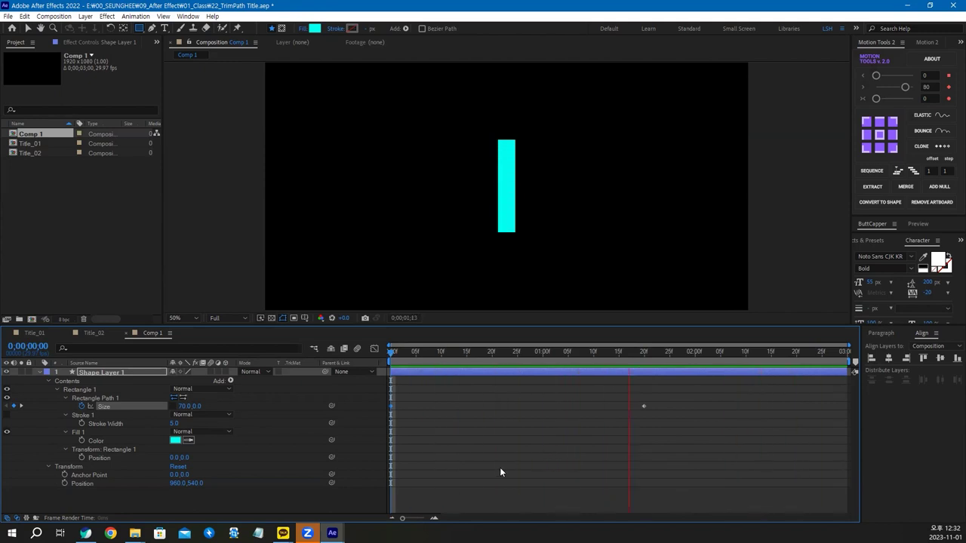
pyautogui.press('space')
pyautogui.click(643, 406)
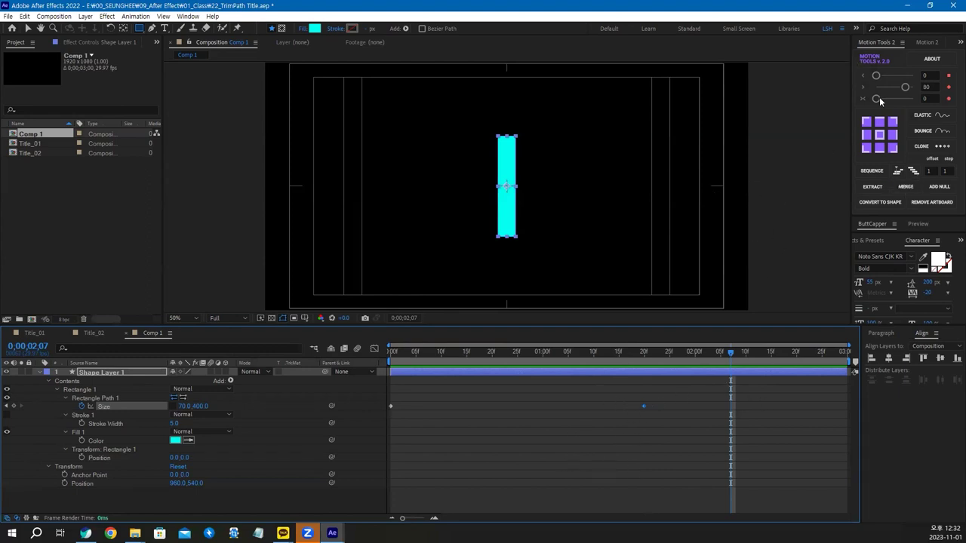
# In the Graph Editor, stretch the ease into the 1;20 Size keyframe to about 73.52% influence.
pyautogui.click(374, 349)
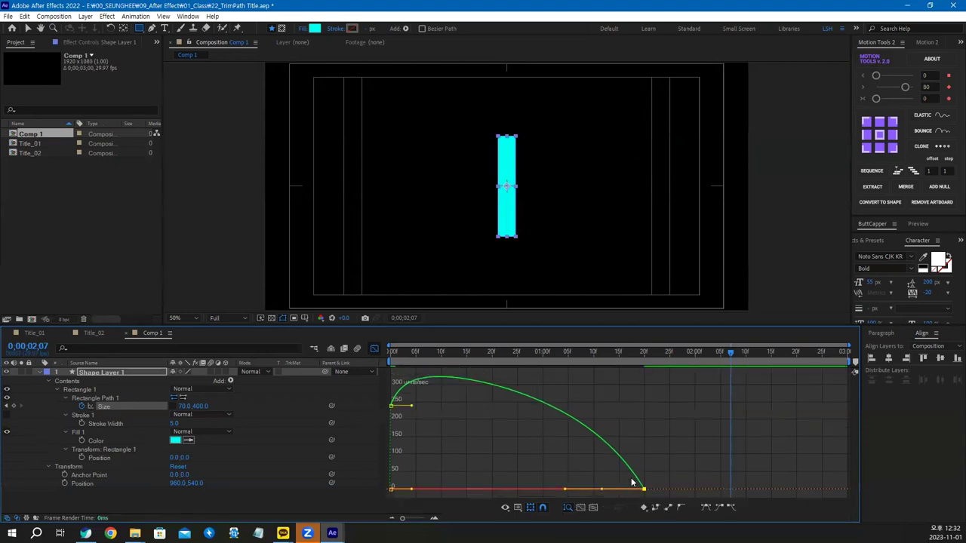
pyautogui.moveTo(602, 490); pyautogui.dragTo(517, 489)
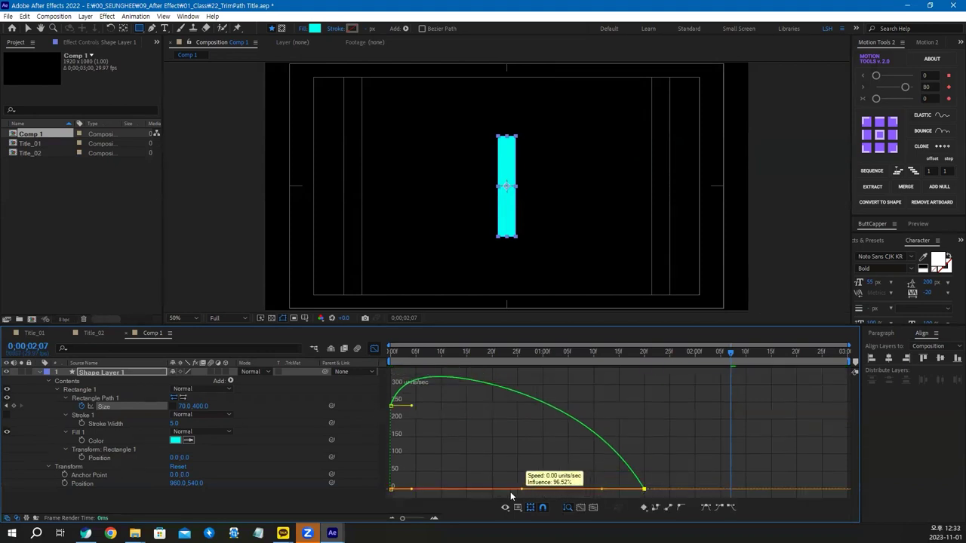
pyautogui.moveTo(601, 490); pyautogui.dragTo(550, 498)
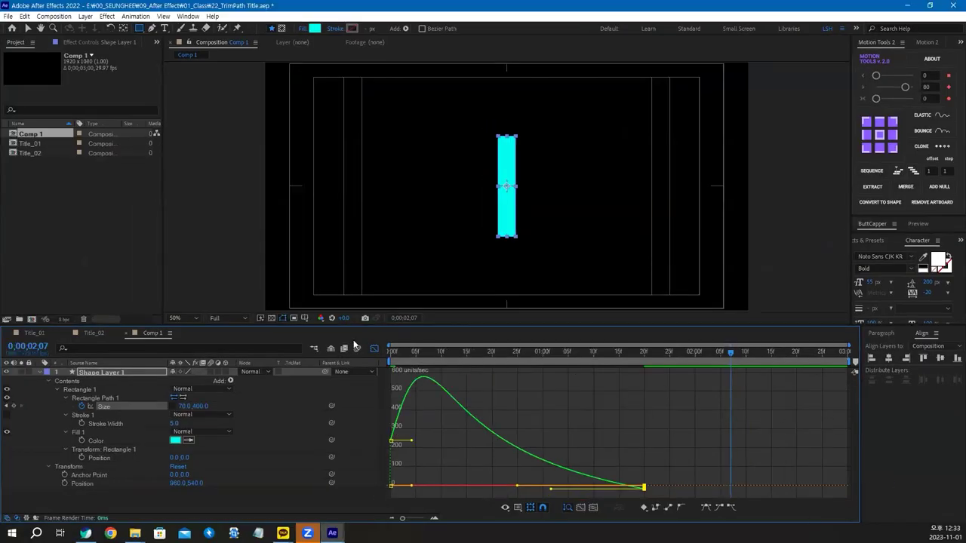
pyautogui.click(374, 349)
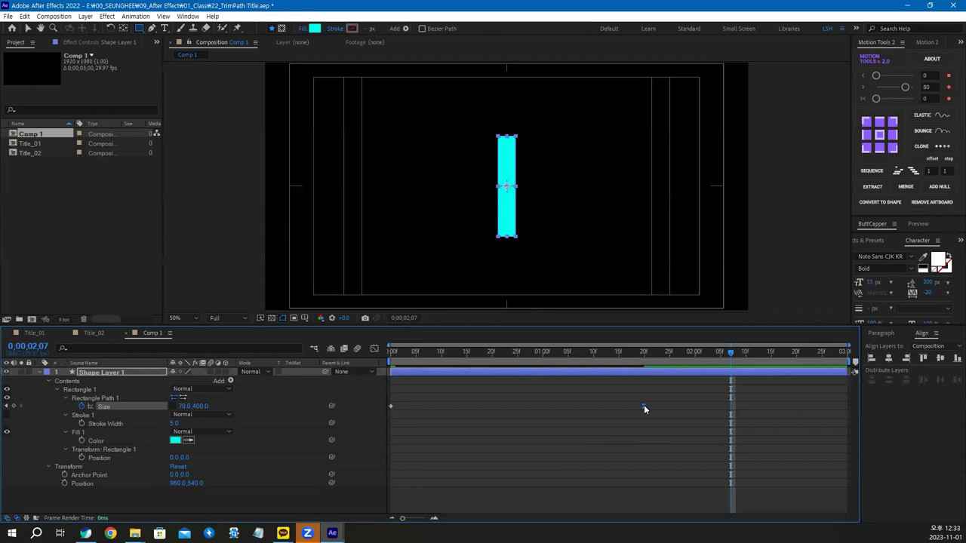
# Give the last Size keyframe 80% incoming influence in Keyframe Velocity.
pyautogui.click(644, 407)
pyautogui.hotkey('ctrl', 'shift', 'k')
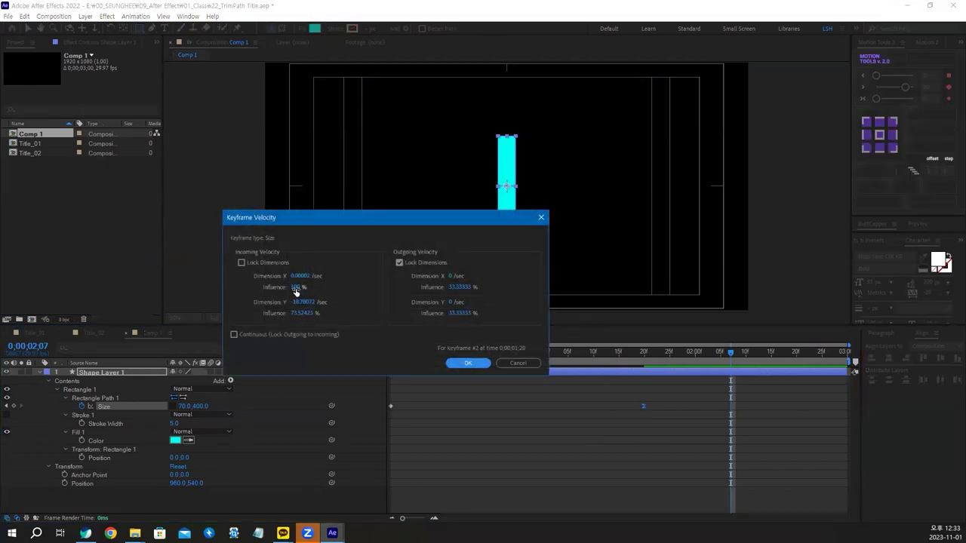
pyautogui.click(296, 288)
pyautogui.write('80')
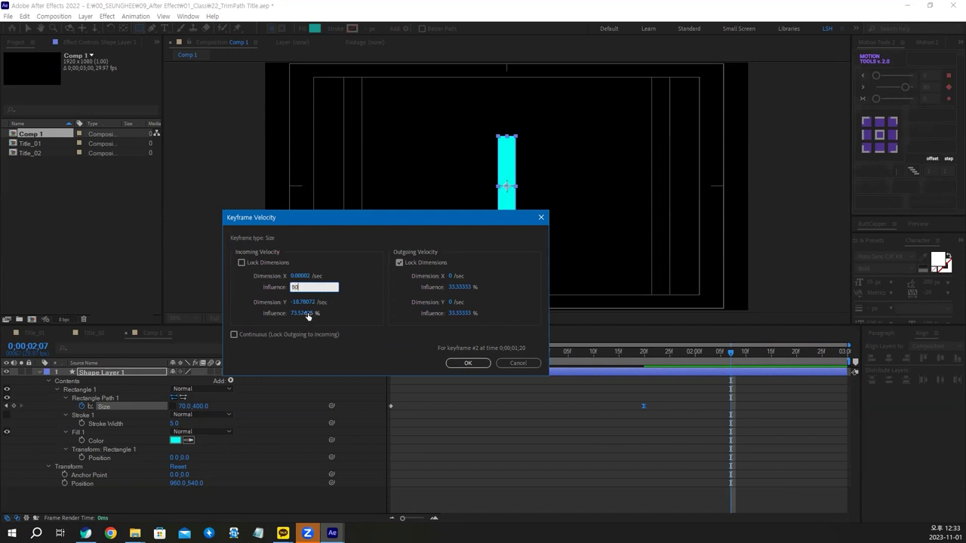
pyautogui.press('Tab')
pyautogui.write('80')
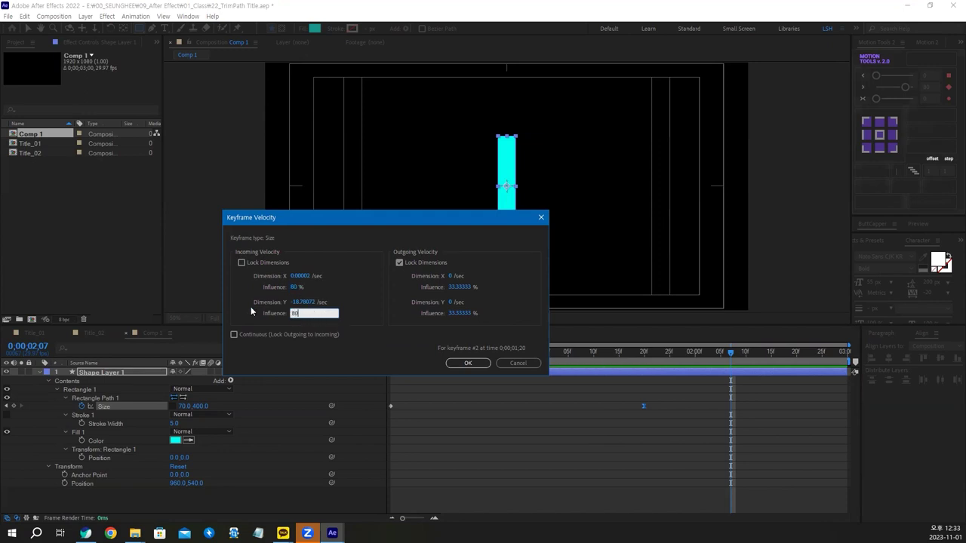
pyautogui.click(477, 364)
# Preview the eased bar growth, then park the time at 0;00;01;20.
pyautogui.moveTo(643, 352); pyautogui.dragTo(260, 365)
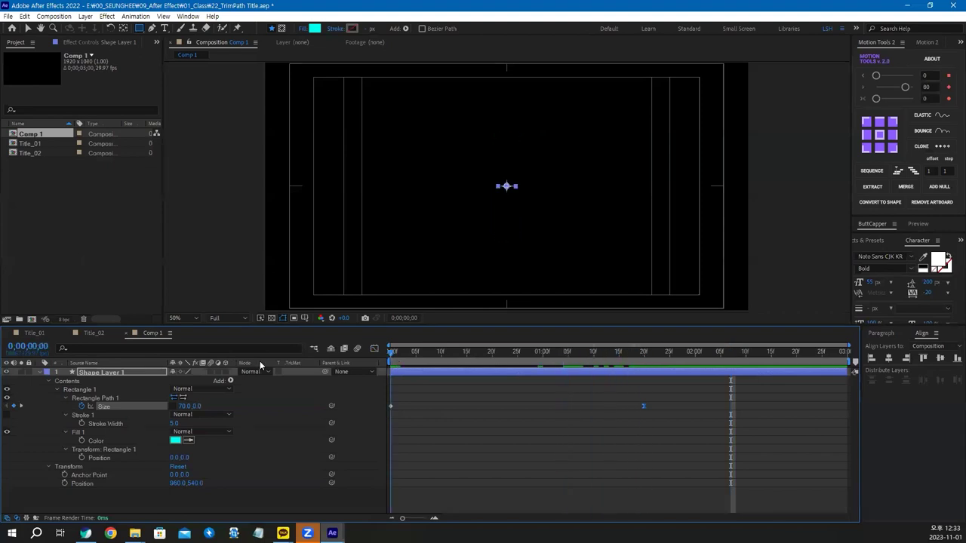
pyautogui.press('space')
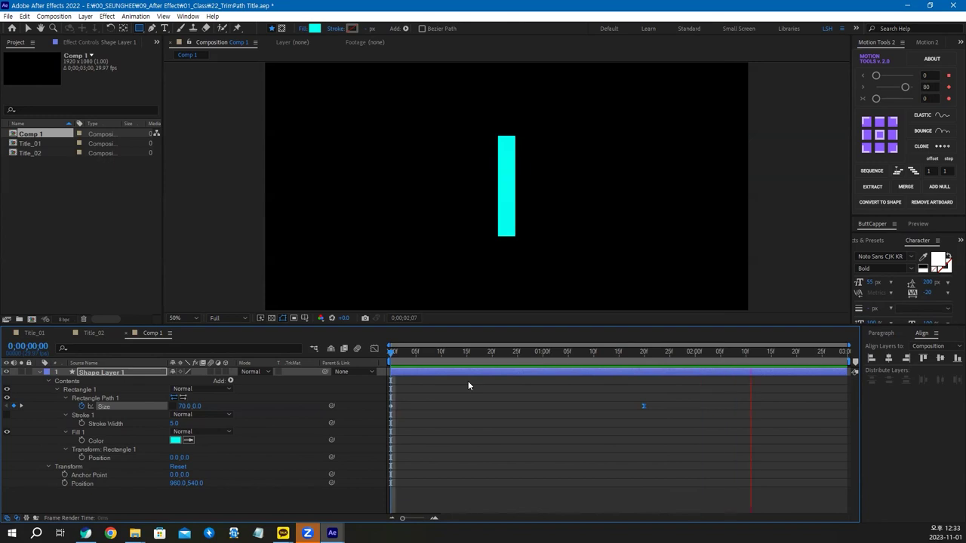
pyautogui.press('space')
pyautogui.click(643, 355)
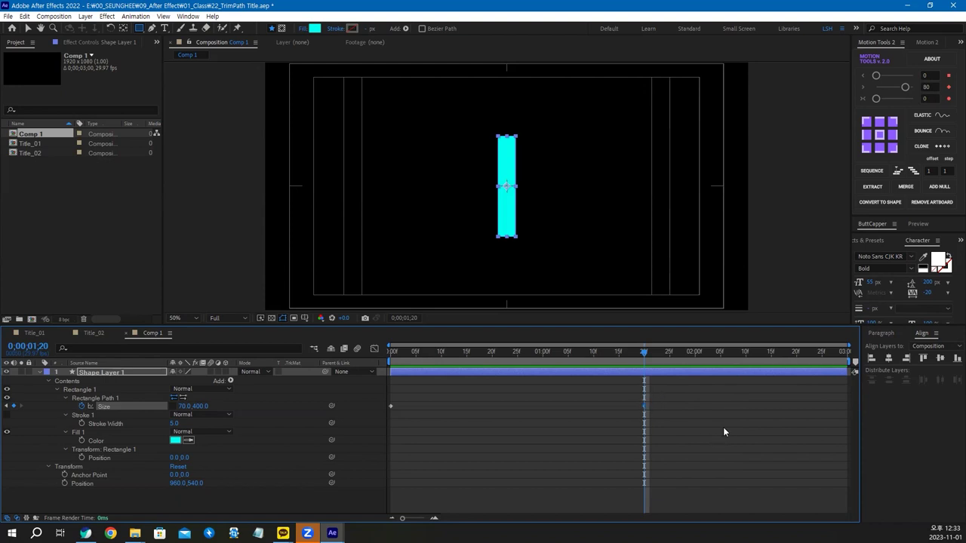
pyautogui.moveTo(686, 396); pyautogui.dragTo(608, 429)
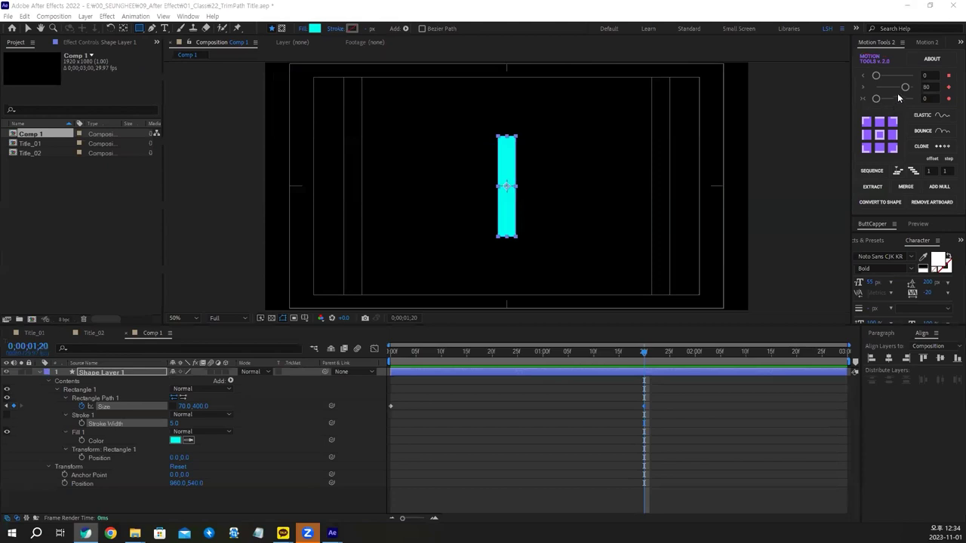
# Set the Motion Tools ease amount to 80 and preview the bar from the start.
pyautogui.moveTo(905, 87); pyautogui.dragTo(831, 91)
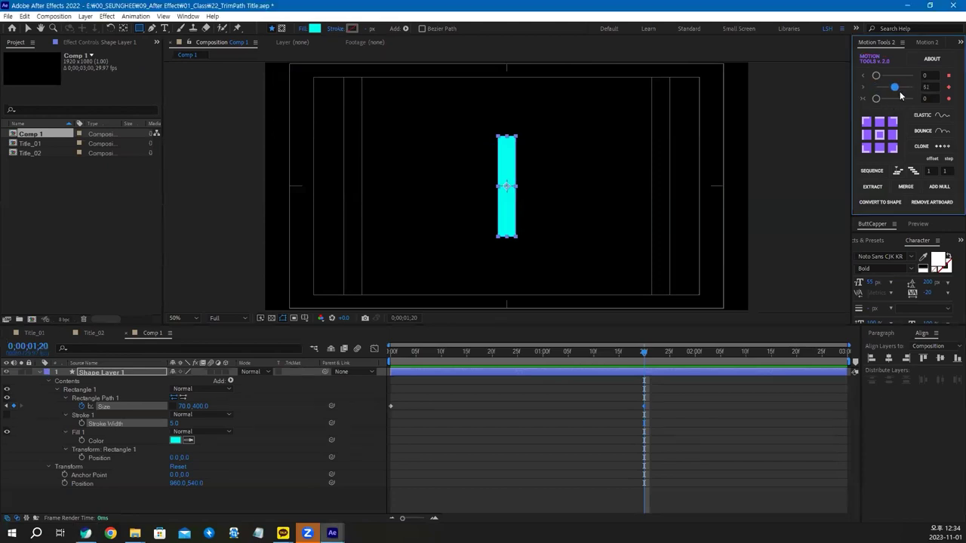
pyautogui.click(927, 87)
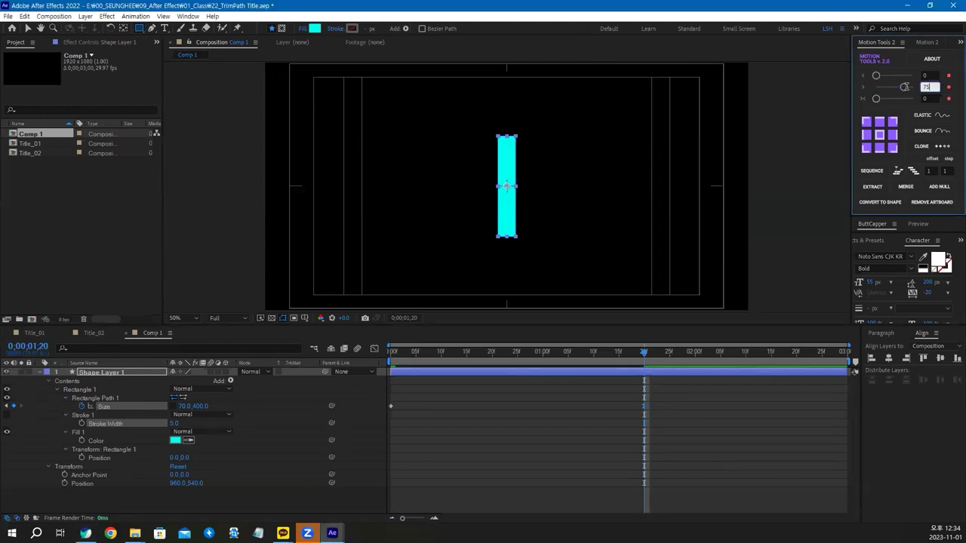
pyautogui.write('80')
pyautogui.press('Return')
pyautogui.press('Home')
pyautogui.press('space')
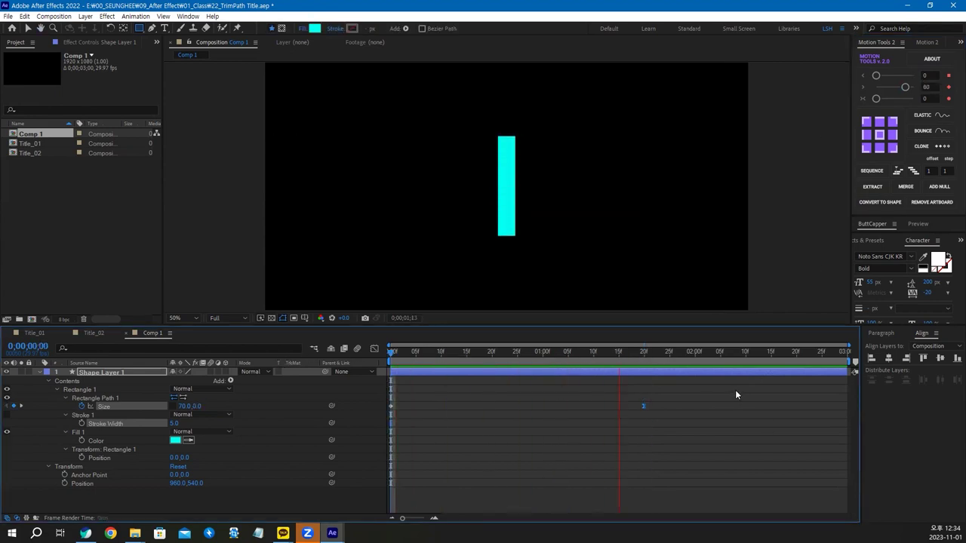
pyautogui.press('space')
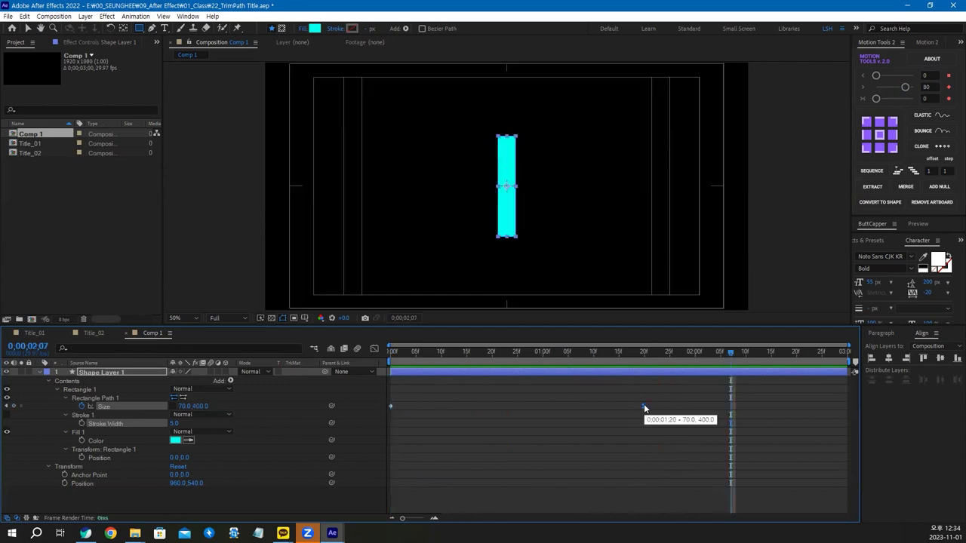
# Confirm in Keyframe Velocity that both Size keyframes carry 80% influence, then replay the animation.
pyautogui.hotkey('ctrl', 'shift', 'k')
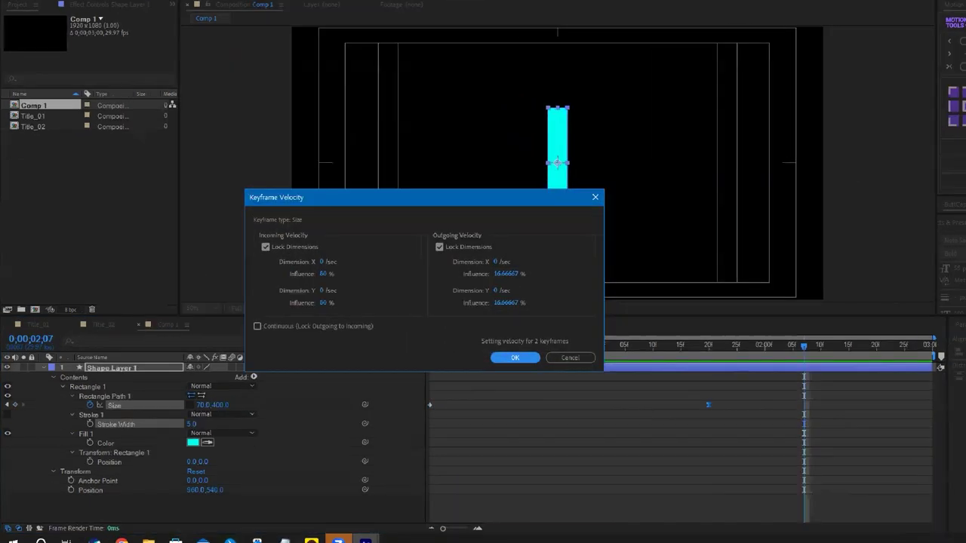
pyautogui.hotkey('ctrl', '1')
pyautogui.moveTo(306, 291); pyautogui.dragTo(301, 282)
pyautogui.moveTo(436, 309); pyautogui.dragTo(423, 343)
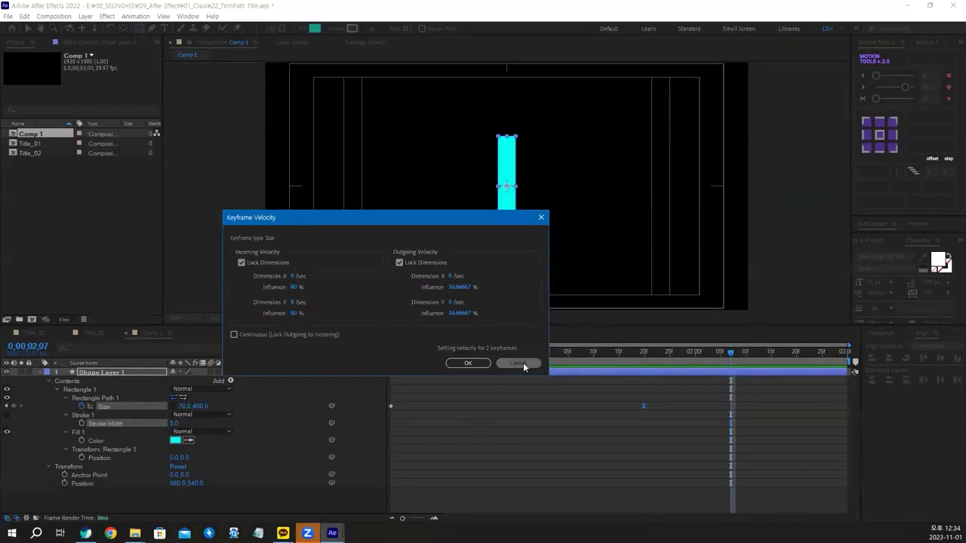
pyautogui.click(523, 362)
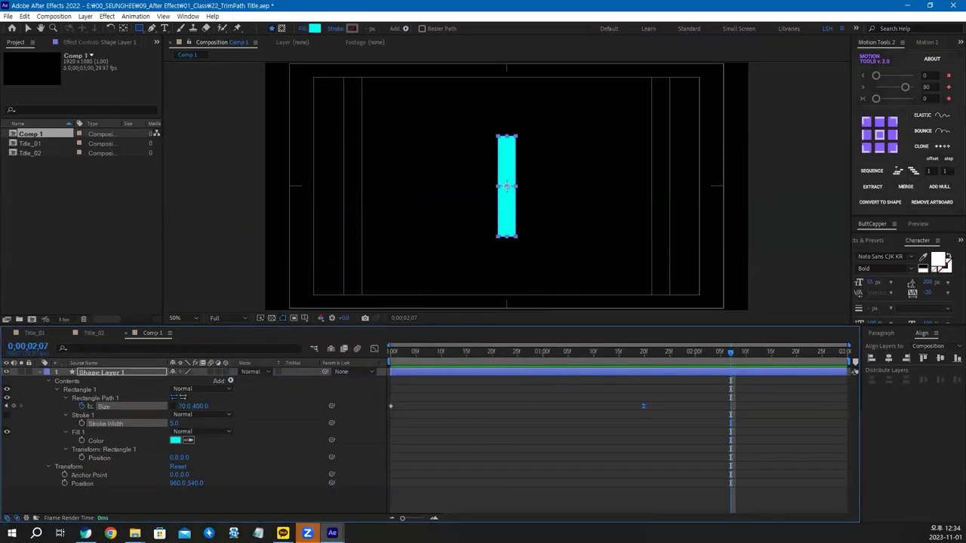
pyautogui.press('Home')
pyautogui.press('space')
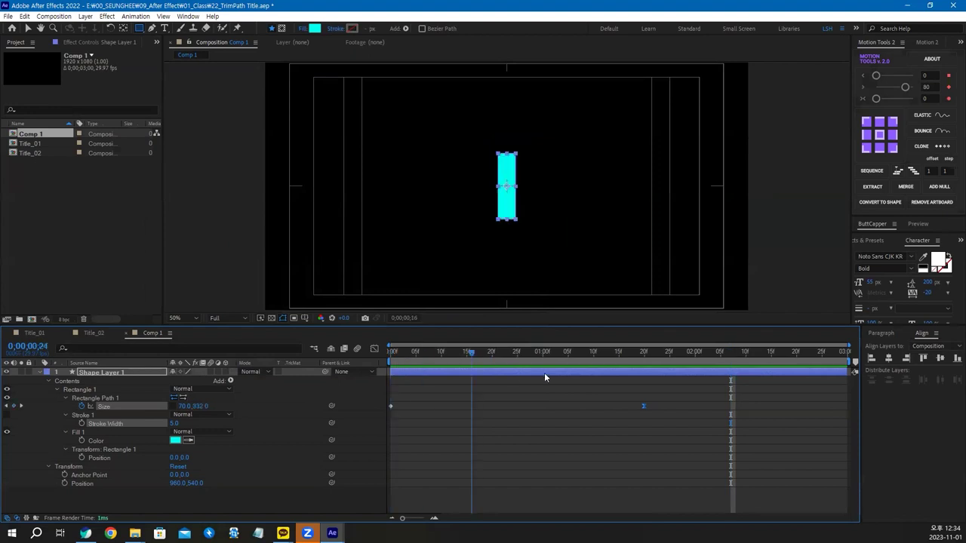
pyautogui.click(84, 393)
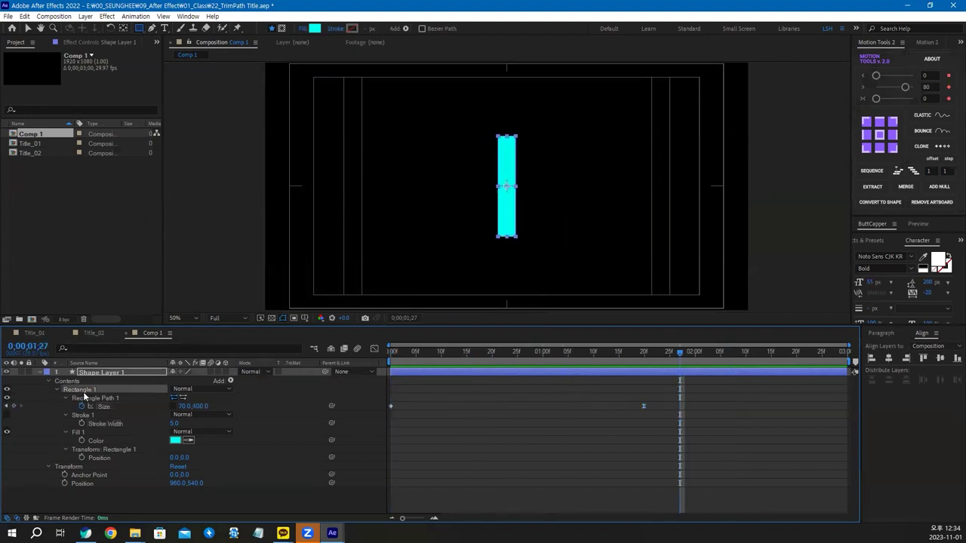
# Duplicate Rectangle 1 into Rectangle 2 and show Shape Layer 1's modified properties with Rectangle 2 selected.
pyautogui.hotkey('ctrl', 'd')
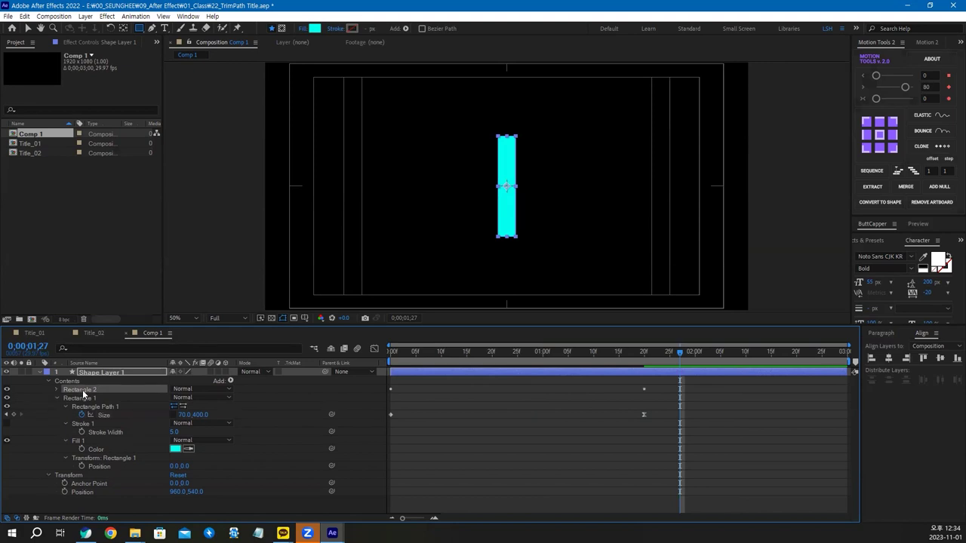
pyautogui.click(94, 372)
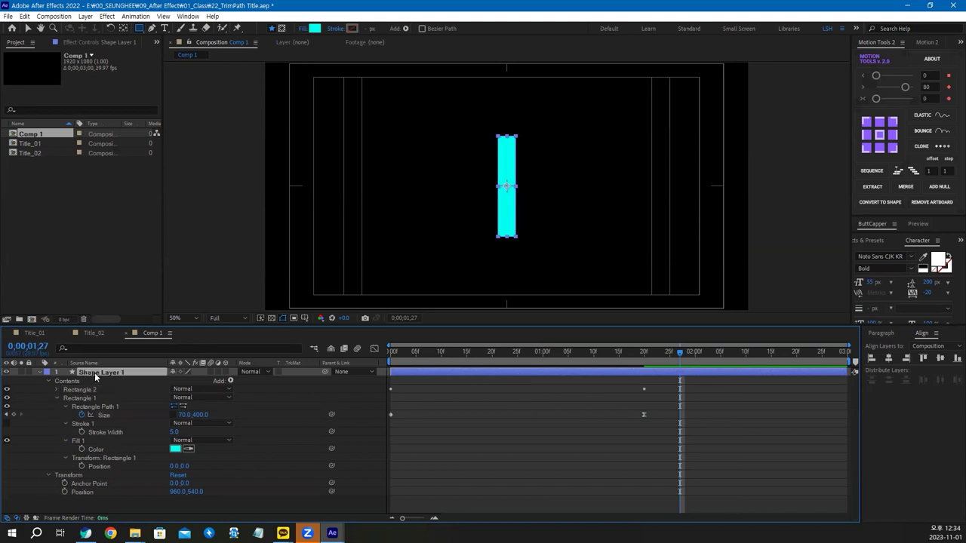
pyautogui.hotkey('ctrl', '`')
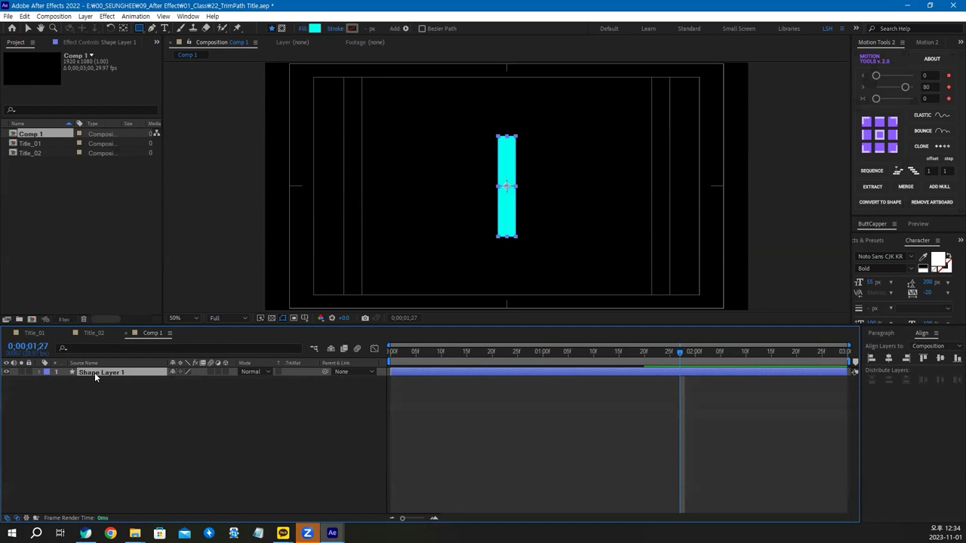
pyautogui.press('u')
pyautogui.press('u')
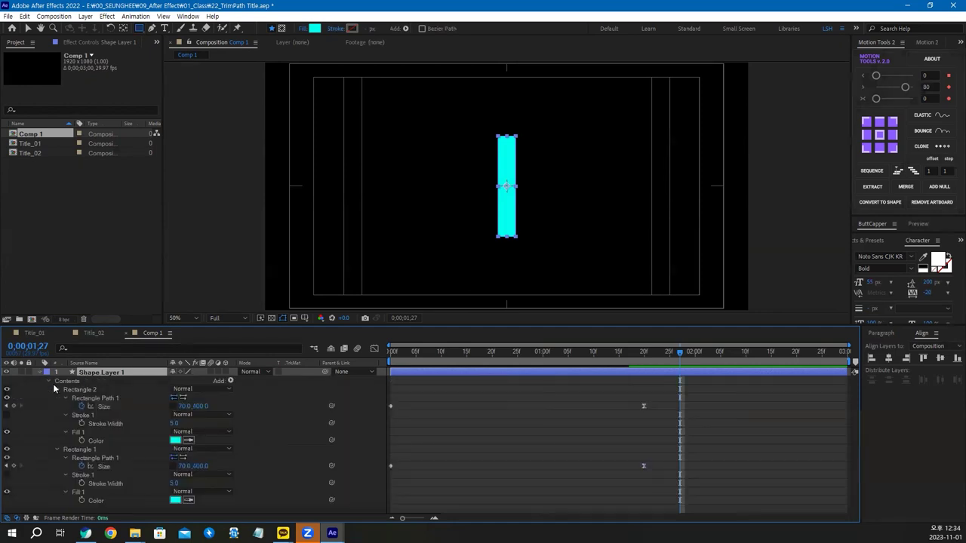
pyautogui.click(80, 390)
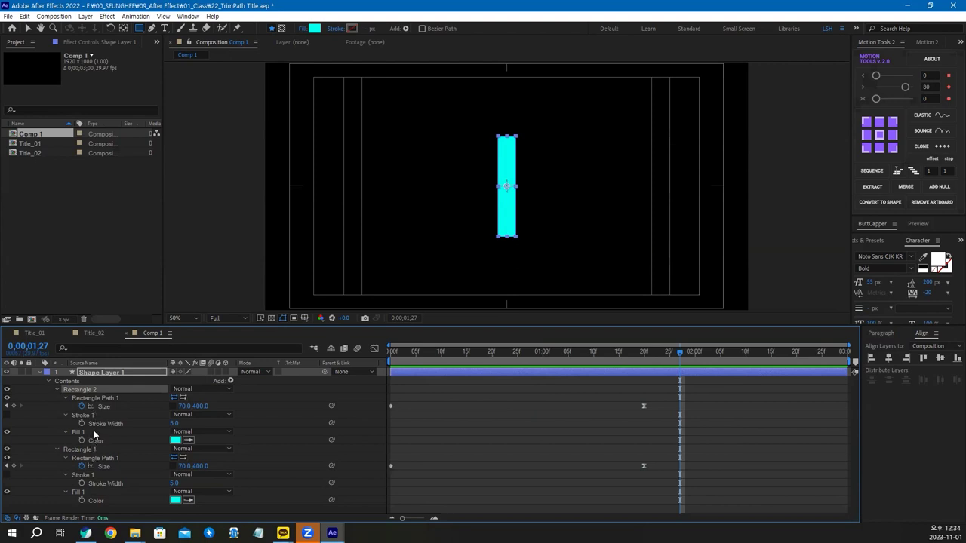
pyautogui.click(48, 382)
# Expand Transform: Rectangle 2 in an enlarged timeline to reach its position.
pyautogui.keyDown('ctrl'); pyautogui.click(48, 382); pyautogui.keyUp('ctrl')
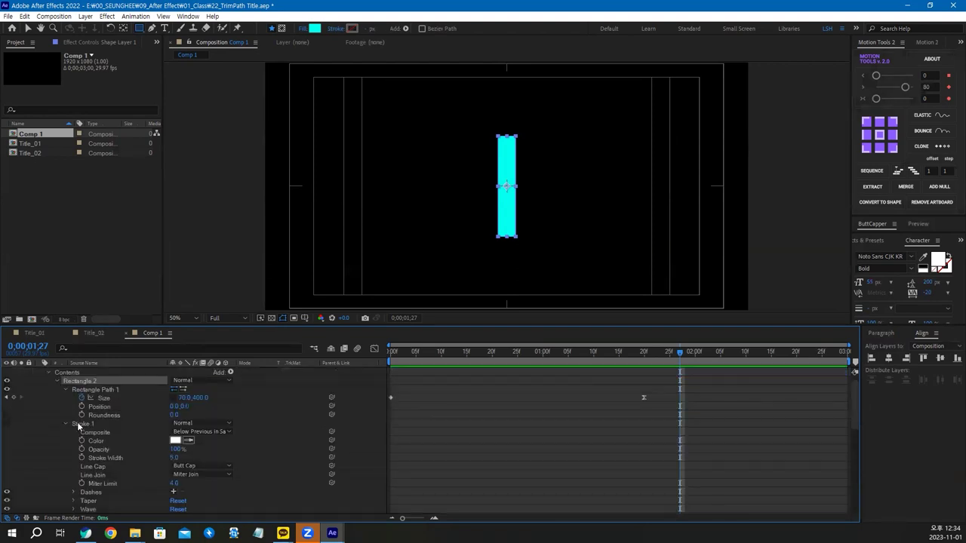
pyautogui.moveTo(111, 327); pyautogui.dragTo(91, 263)
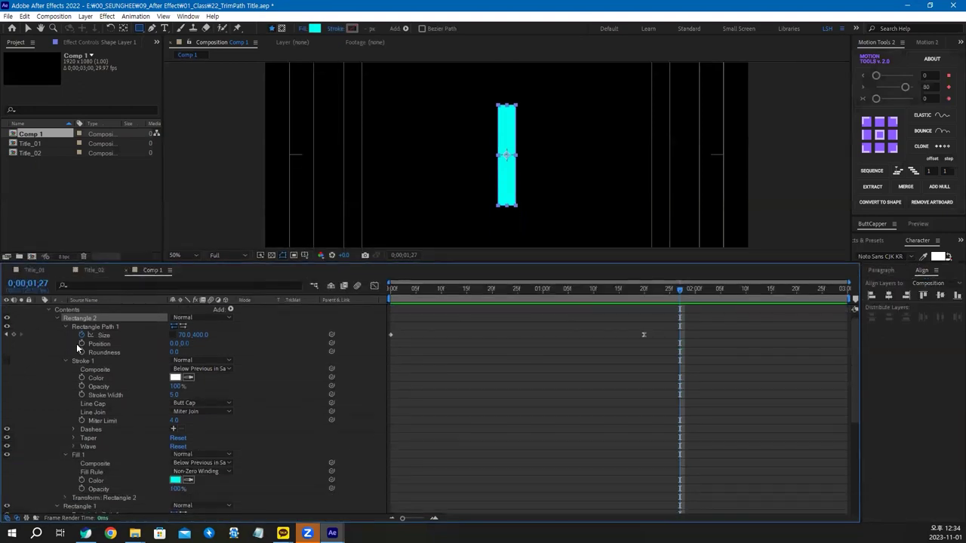
pyautogui.scroll(-1, 86, 459)
pyautogui.click(88, 472)
pyautogui.click(64, 472)
pyautogui.scroll(-1, 127, 471)
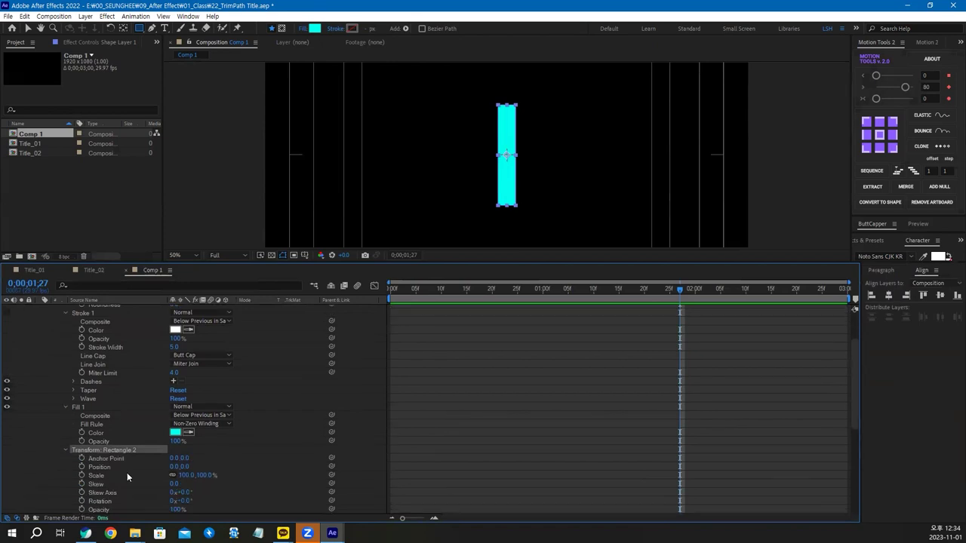
# Set Rectangle 2's transform position to -100, -50.
pyautogui.click(175, 467)
pyautogui.write('0')
pyautogui.press('Return')
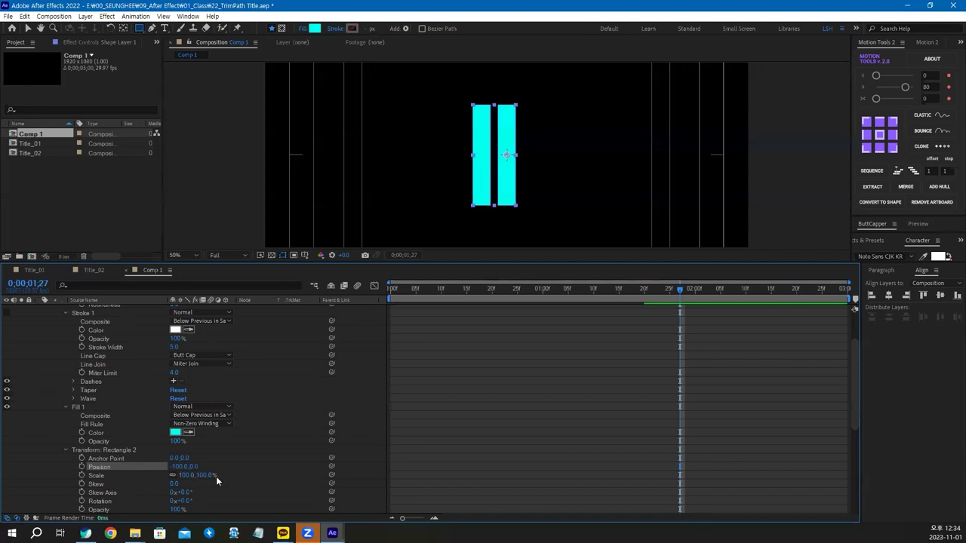
pyautogui.click(194, 467)
pyautogui.write('0')
pyautogui.press('Return')
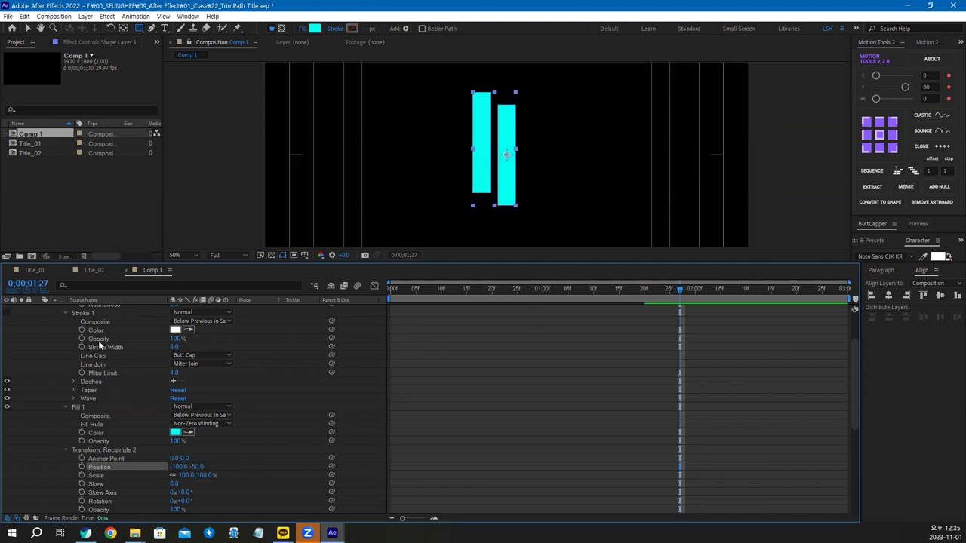
pyautogui.scroll(3, 99, 344)
pyautogui.click(73, 328)
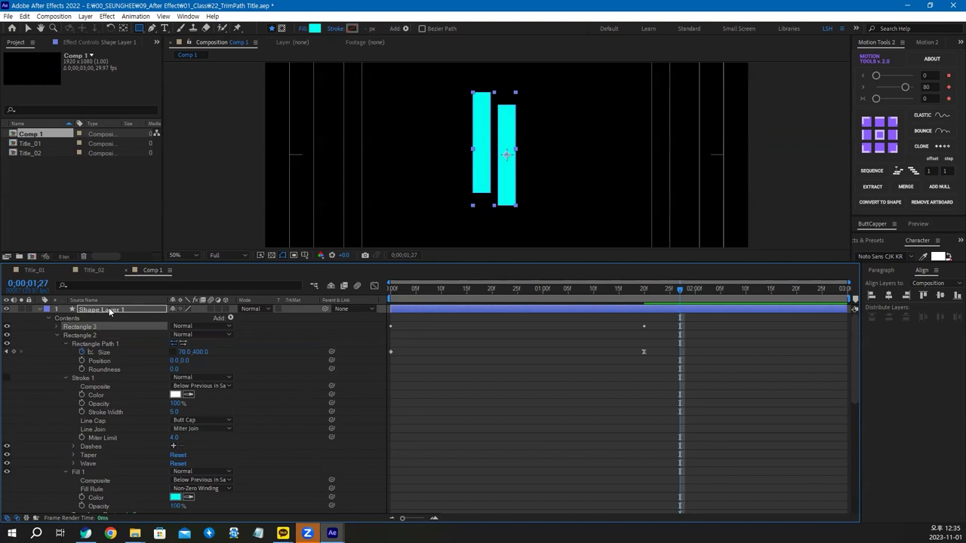
# Move Rectangle 3 to position 100, -50 so three cyan bars stand side by side.
pyautogui.click(109, 307)
pyautogui.hotkey('ctrl', '`')
pyautogui.press('u')
pyautogui.press('u')
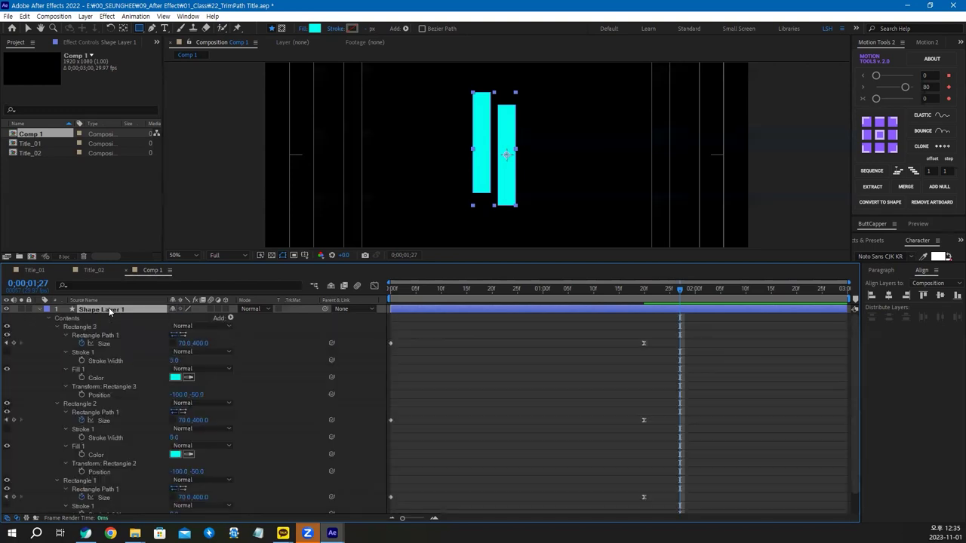
pyautogui.click(100, 327)
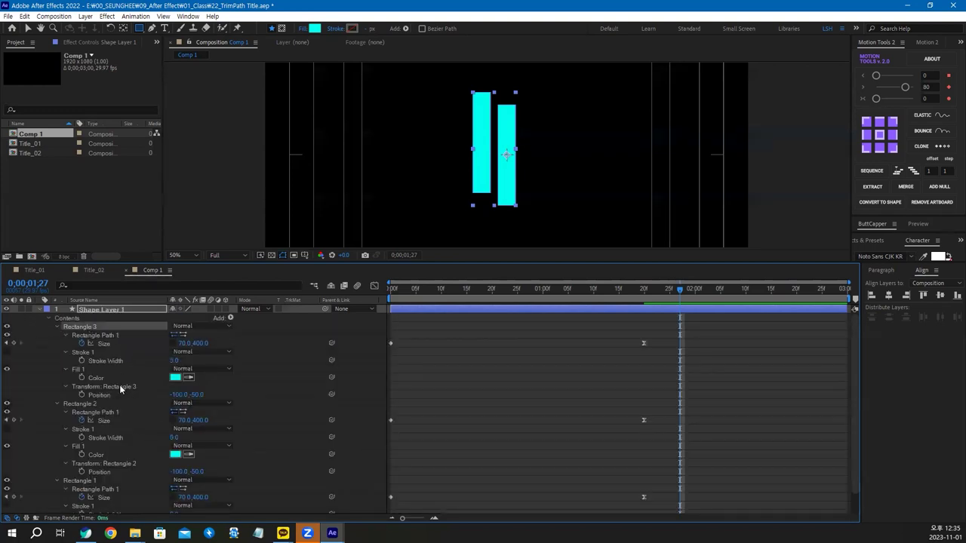
pyautogui.click(120, 387)
pyautogui.click(179, 394)
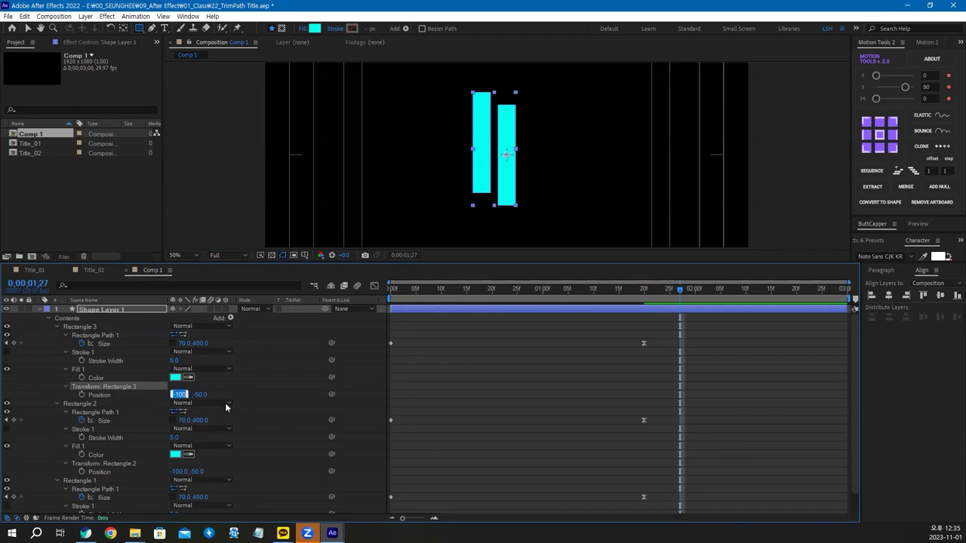
pyautogui.write('1')
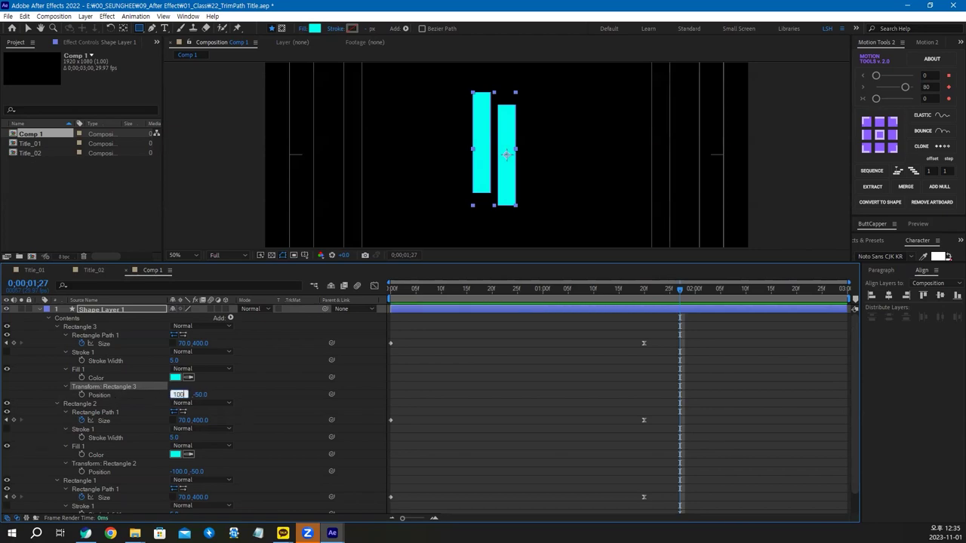
pyautogui.press('Return')
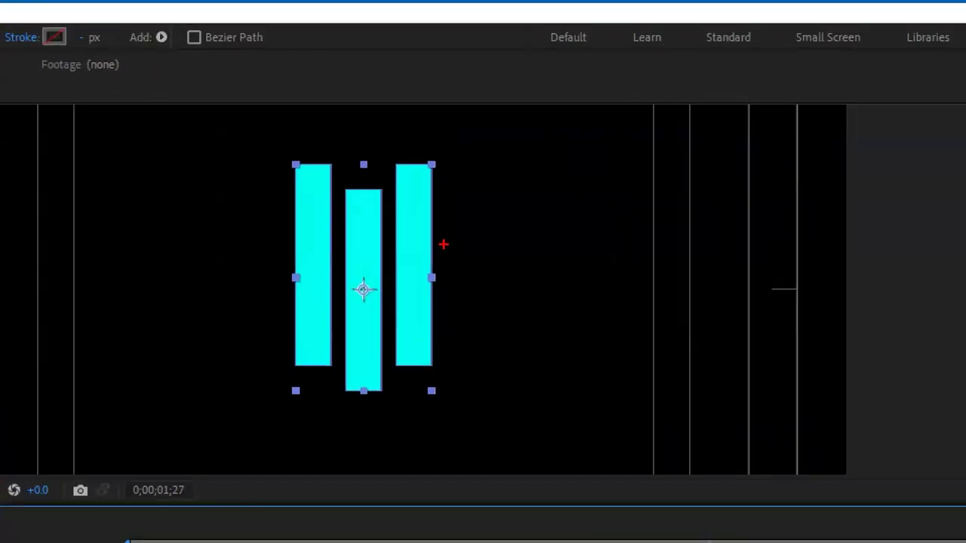
pyautogui.moveTo(544, 79); pyautogui.dragTo(554, 106)
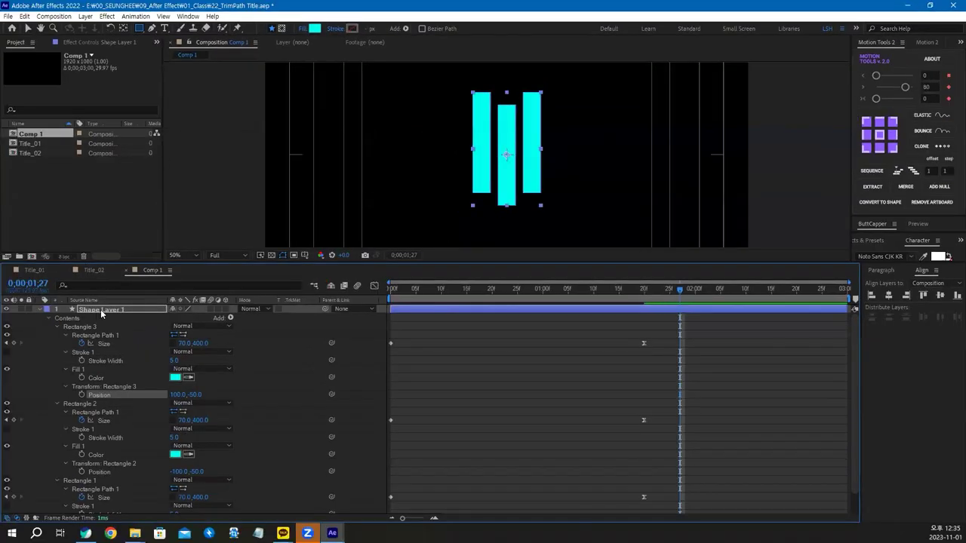
# Drag the second and first bars' Size keyframes later so the bars grow about 5 frames apart.
pyautogui.press('u')
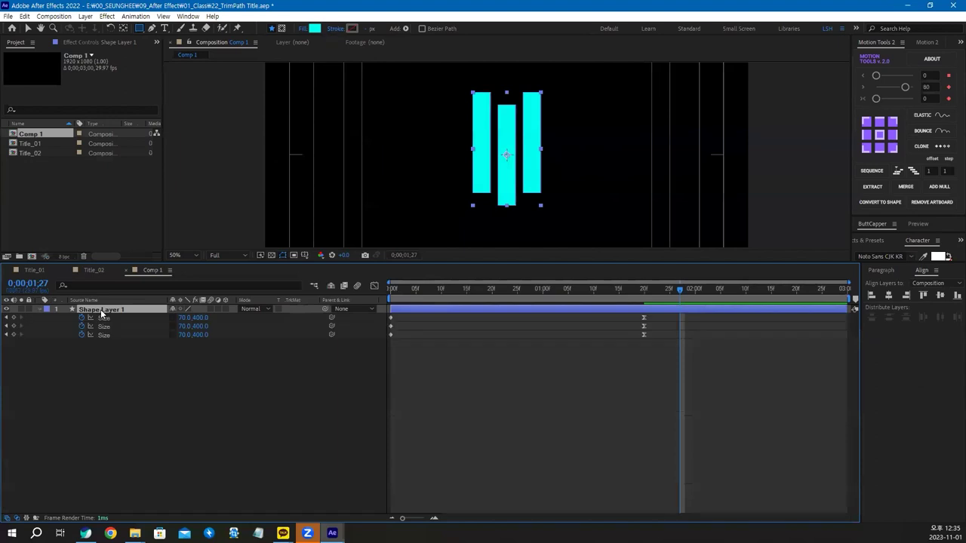
pyautogui.moveTo(682, 289); pyautogui.dragTo(415, 313)
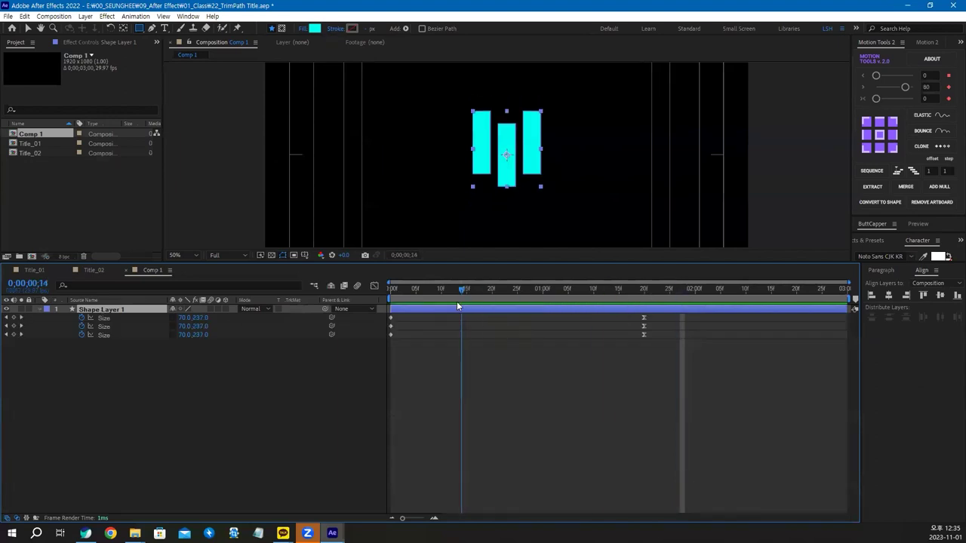
pyautogui.click(104, 329)
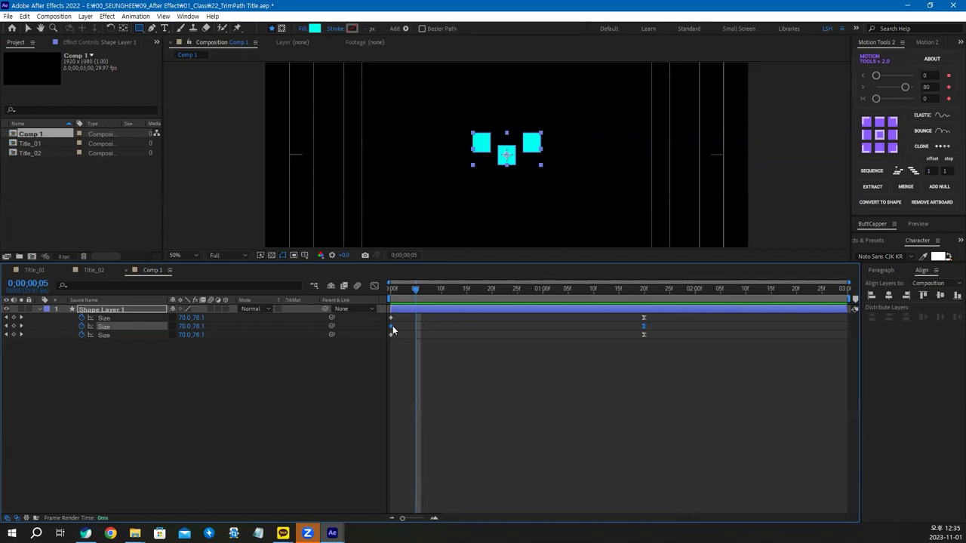
pyautogui.moveTo(391, 327); pyautogui.dragTo(415, 327)
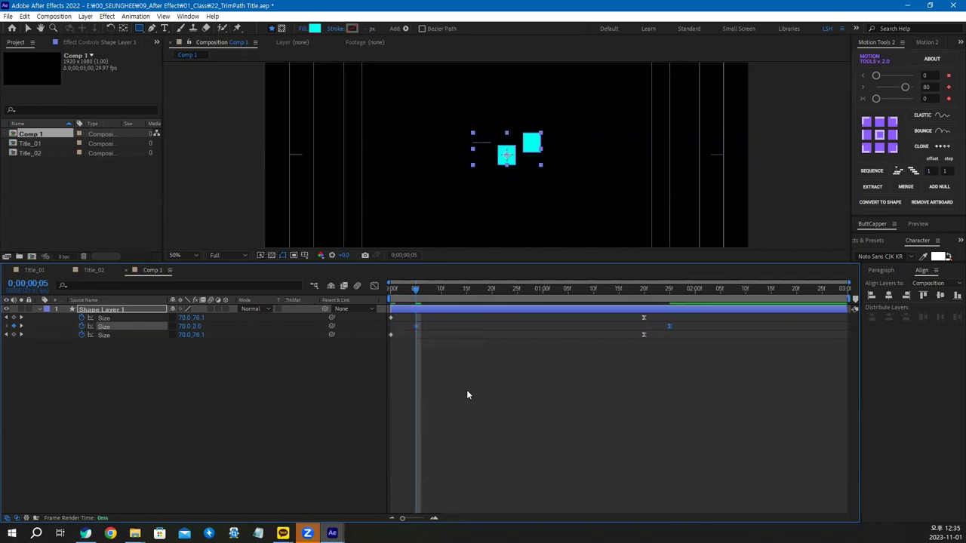
pyautogui.click(441, 300)
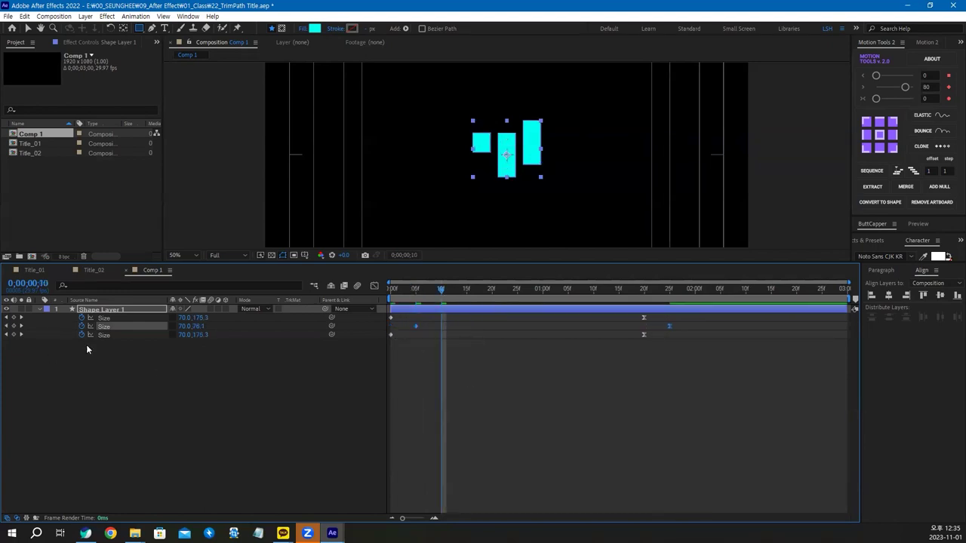
pyautogui.click(107, 317)
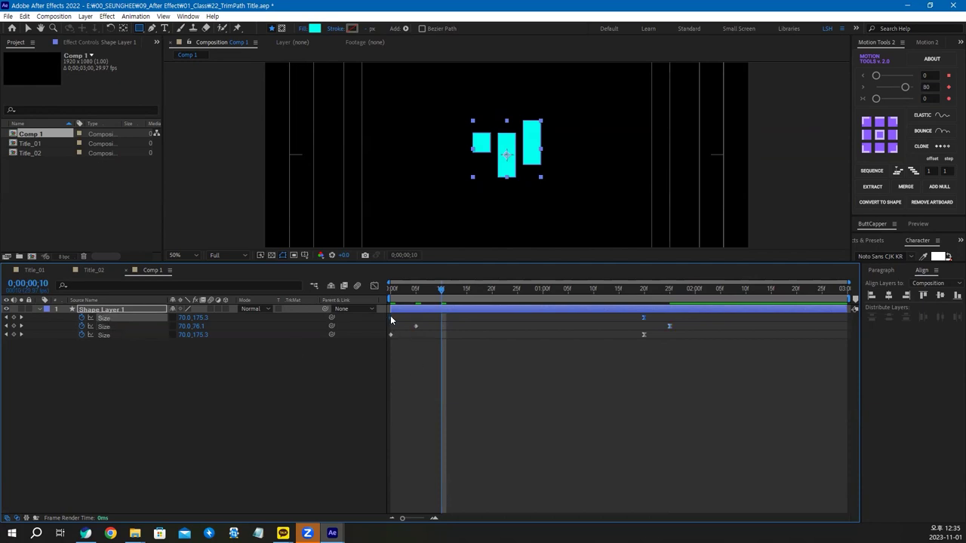
pyautogui.moveTo(391, 318); pyautogui.dragTo(442, 318)
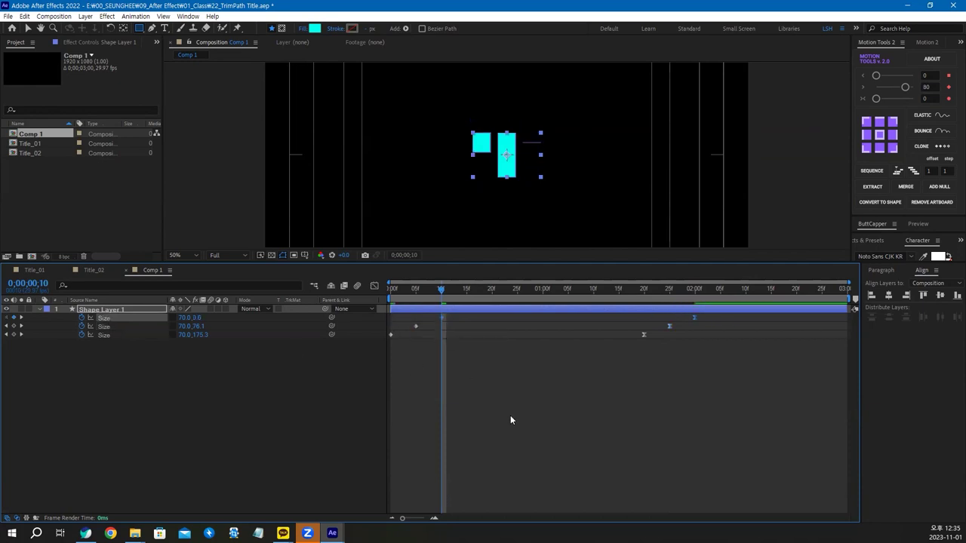
# Preview the staggered bar growth from the start, then deselect the bars layer.
pyautogui.press('Home')
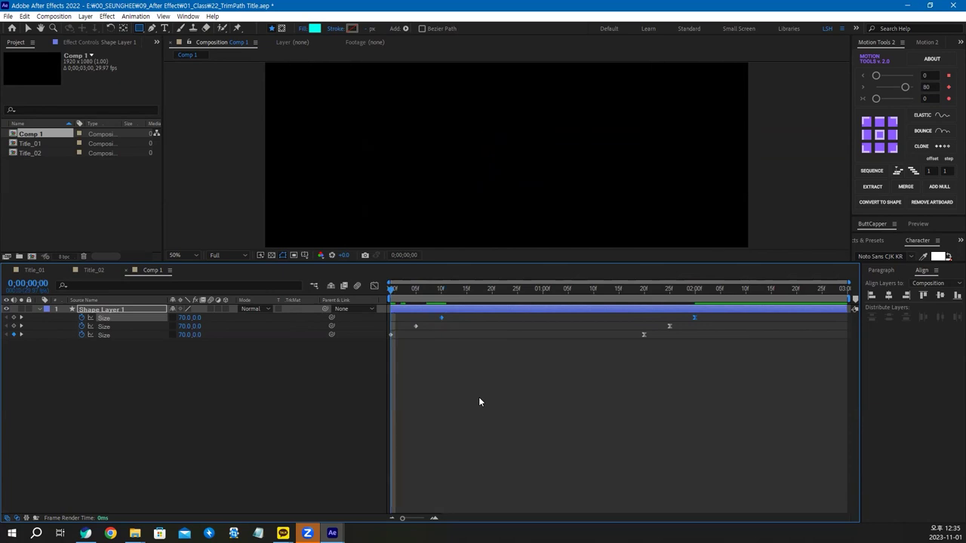
pyautogui.press('space')
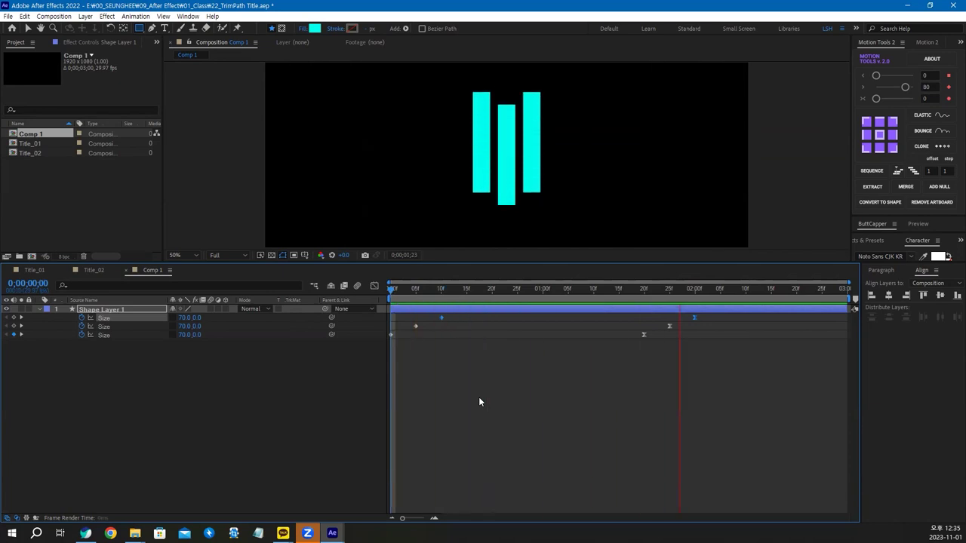
pyautogui.press('space')
pyautogui.click(347, 355)
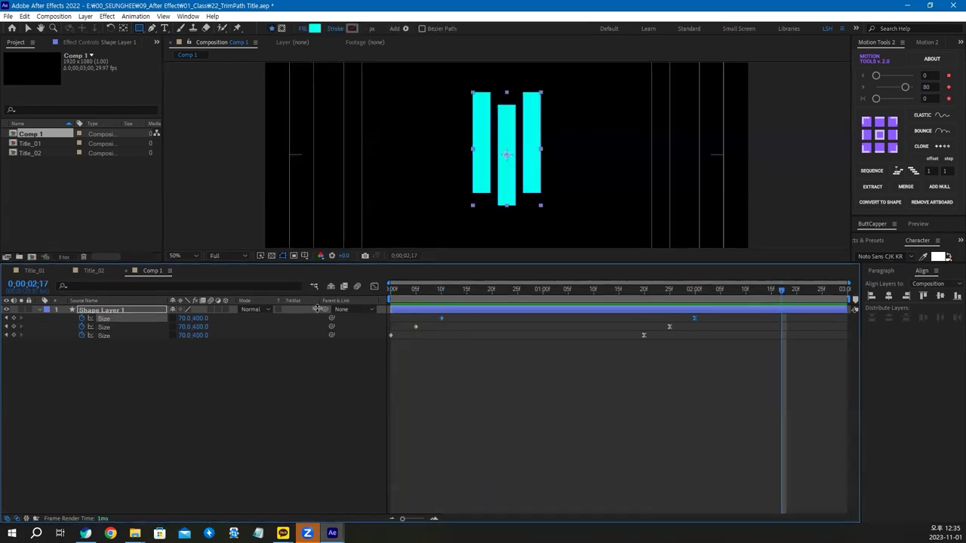
# Make the Comp 1 viewer taller and switch on a proportional grid overlay.
pyautogui.moveTo(347, 264); pyautogui.dragTo(362, 362)
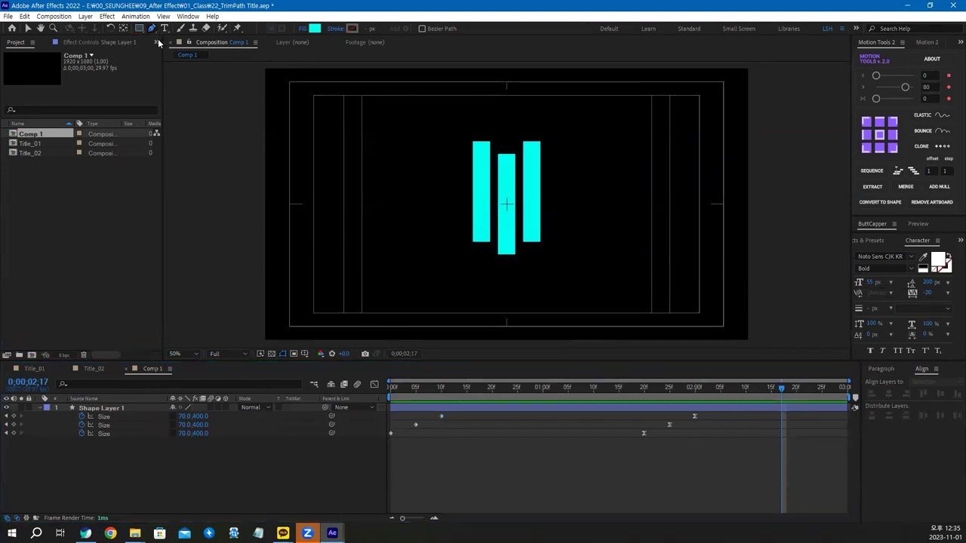
pyautogui.click(203, 468)
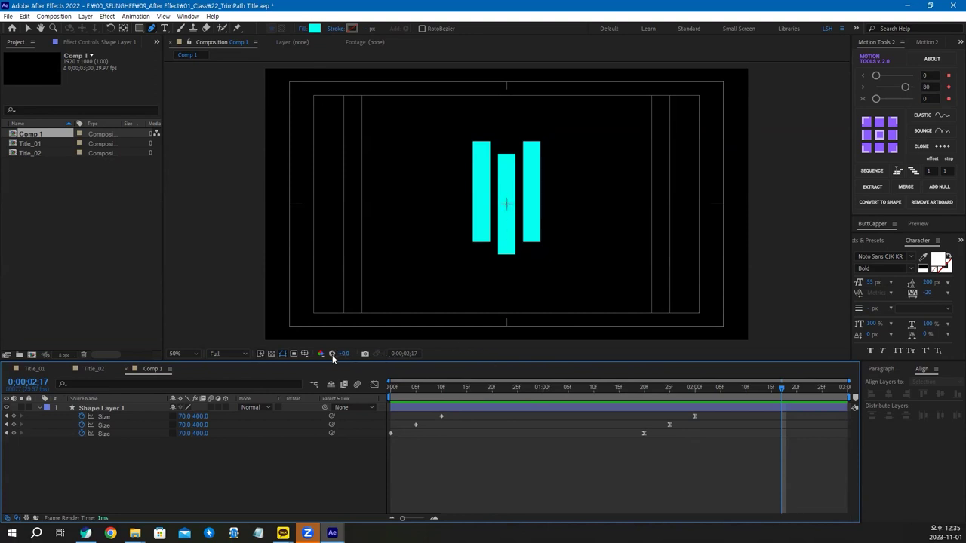
pyautogui.click(305, 354)
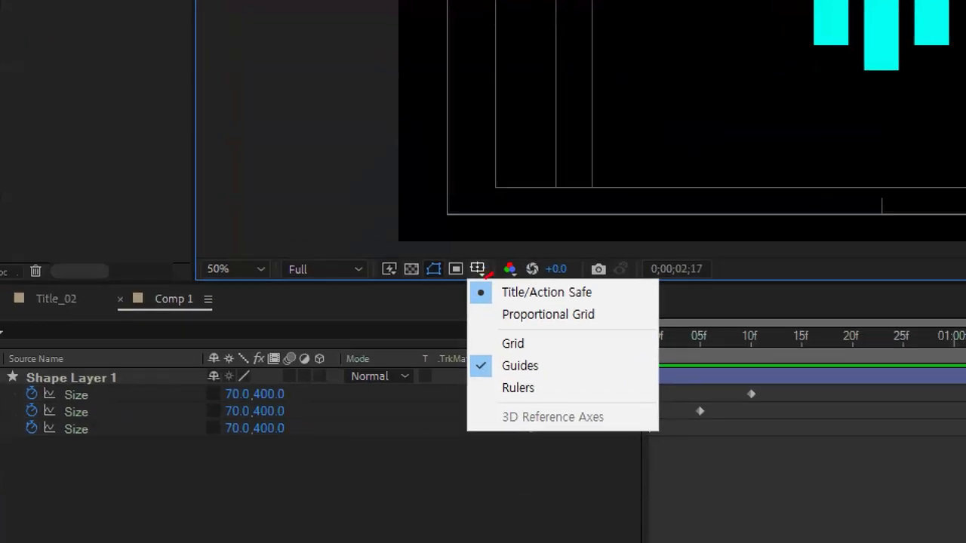
pyautogui.moveTo(489, 274); pyautogui.dragTo(492, 273)
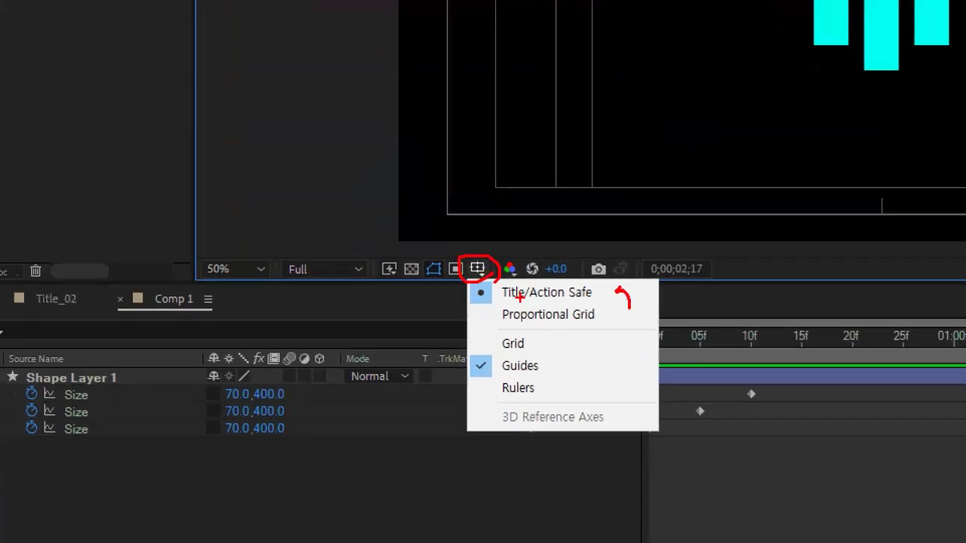
pyautogui.moveTo(613, 303); pyautogui.dragTo(625, 304)
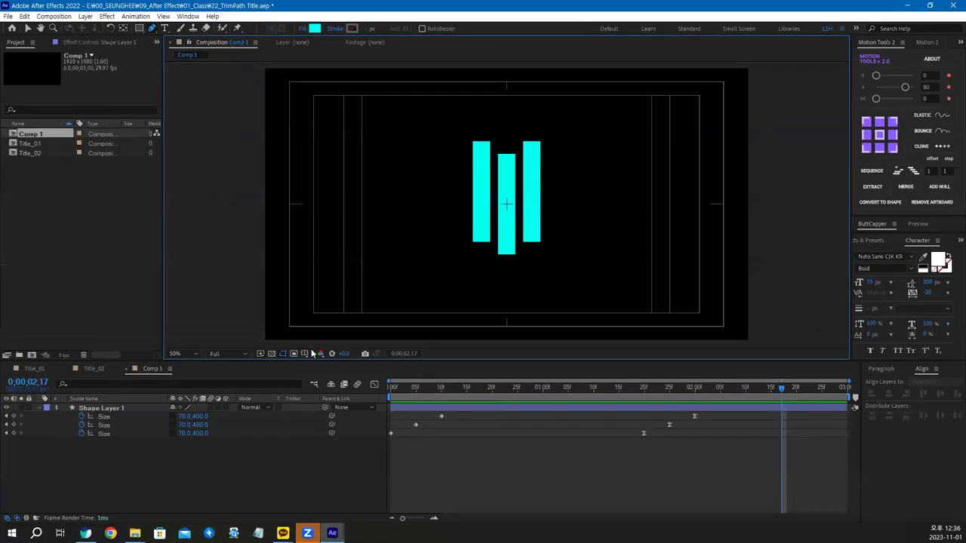
pyautogui.click(304, 353)
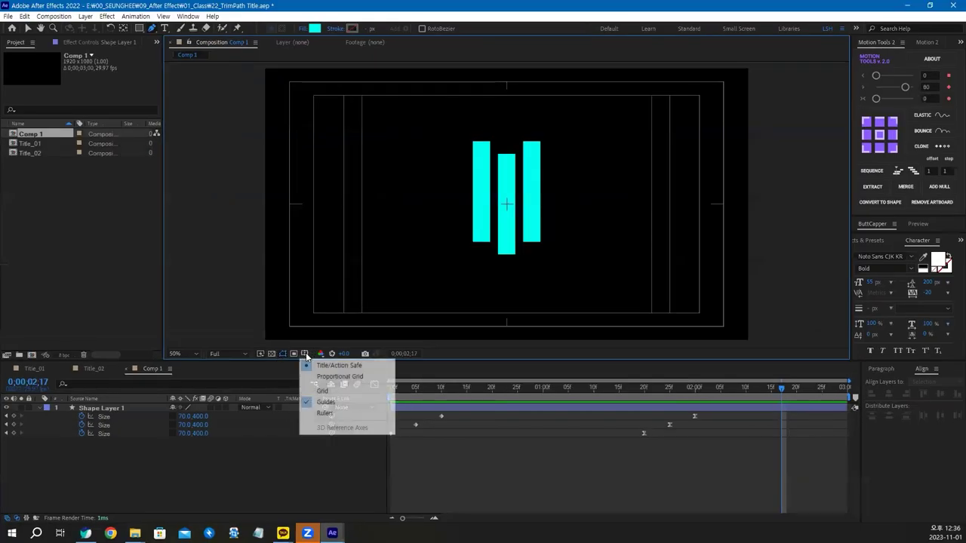
pyautogui.click(320, 379)
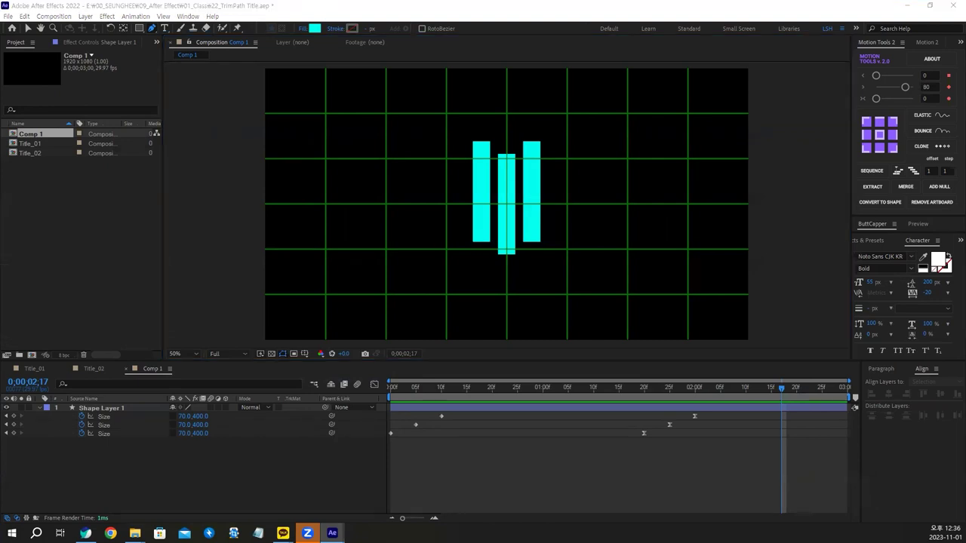
# Pen-draw a wide closed rectangle across the middle of the three cyan bars as Shape Layer 2.
pyautogui.click(464, 178)
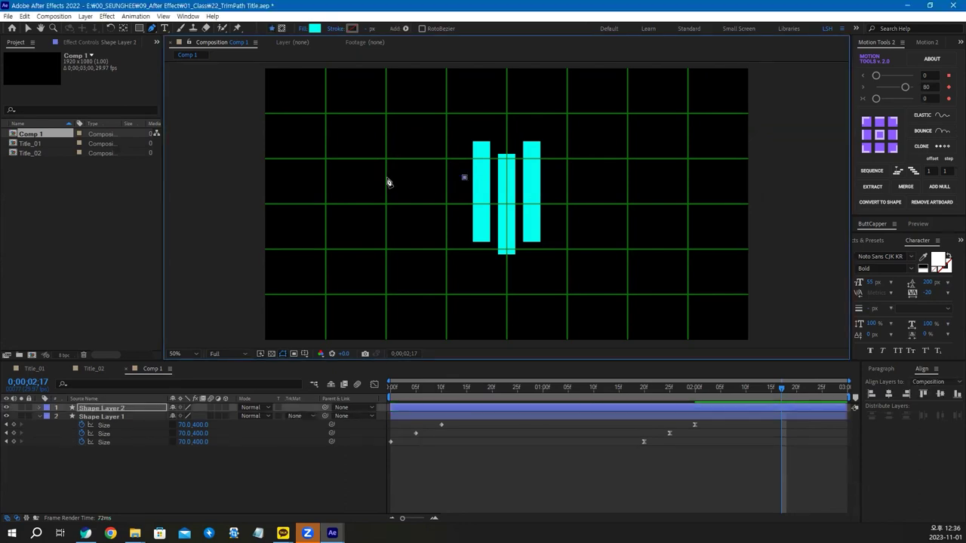
pyautogui.click(386, 178)
pyautogui.click(386, 230)
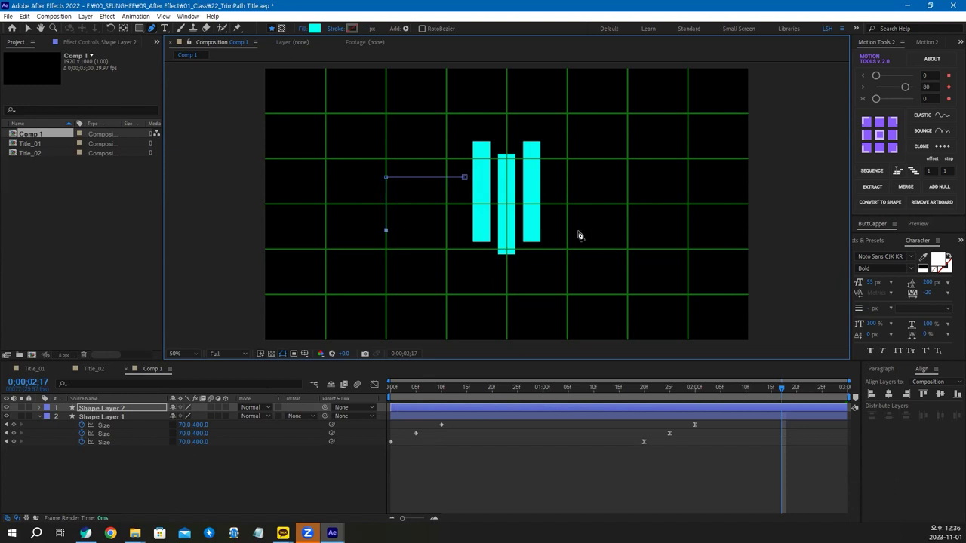
pyautogui.click(627, 229)
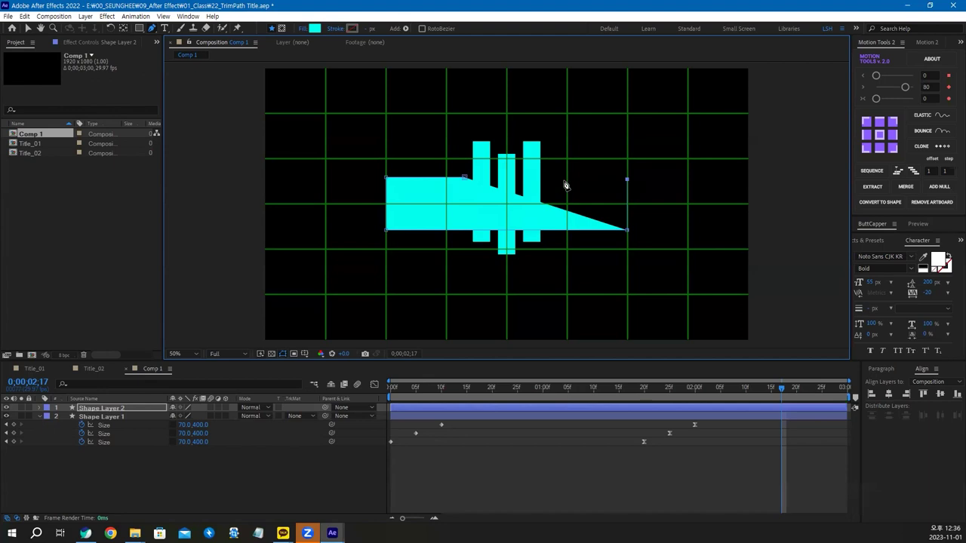
pyautogui.click(627, 179)
pyautogui.click(545, 180)
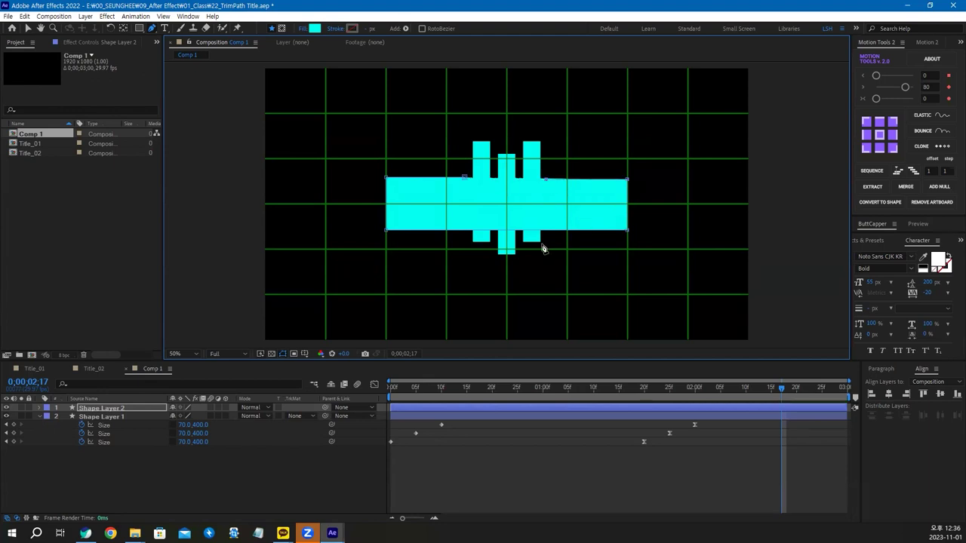
pyautogui.click(303, 28)
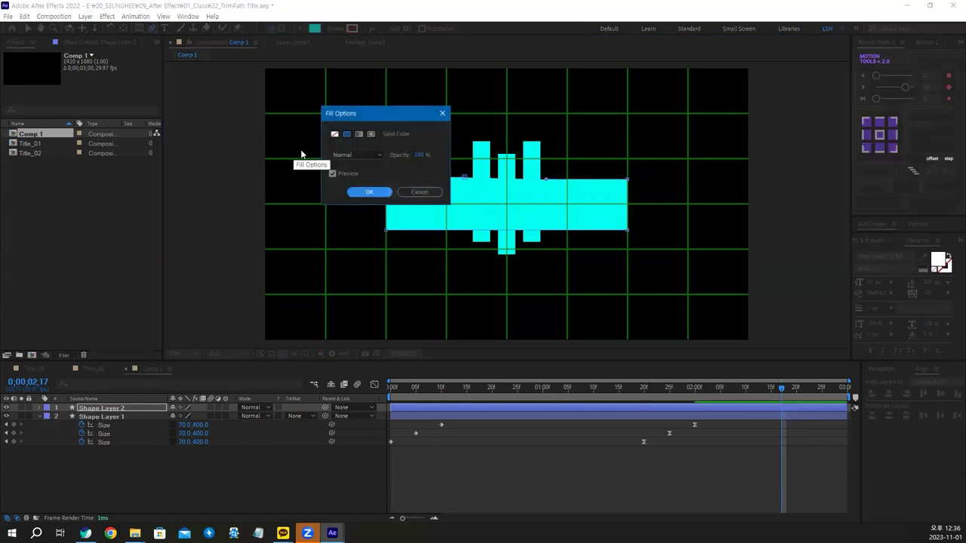
# Set the rectangle's fill to None and its stroke colour to white.
pyautogui.click(334, 136)
pyautogui.click(369, 192)
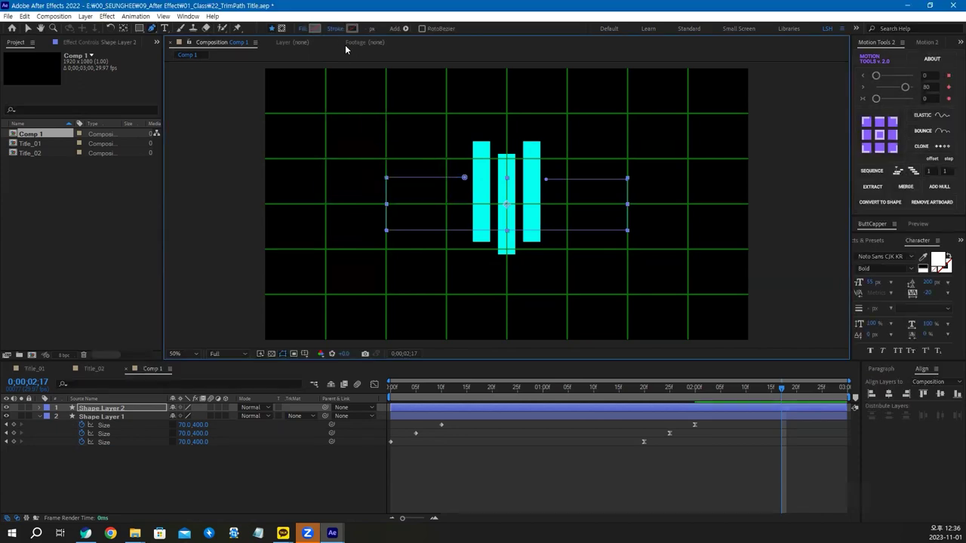
pyautogui.click(351, 29)
pyautogui.click(101, 237)
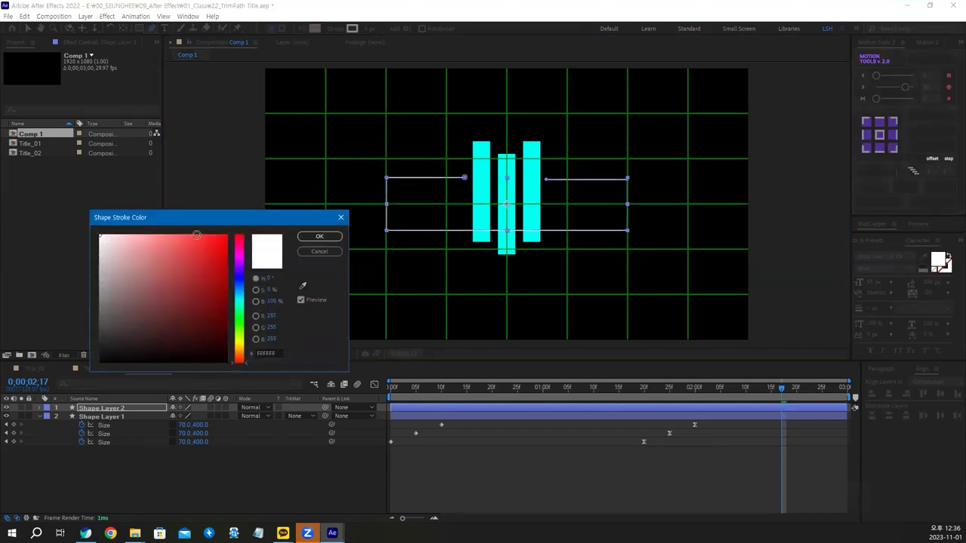
pyautogui.click(319, 237)
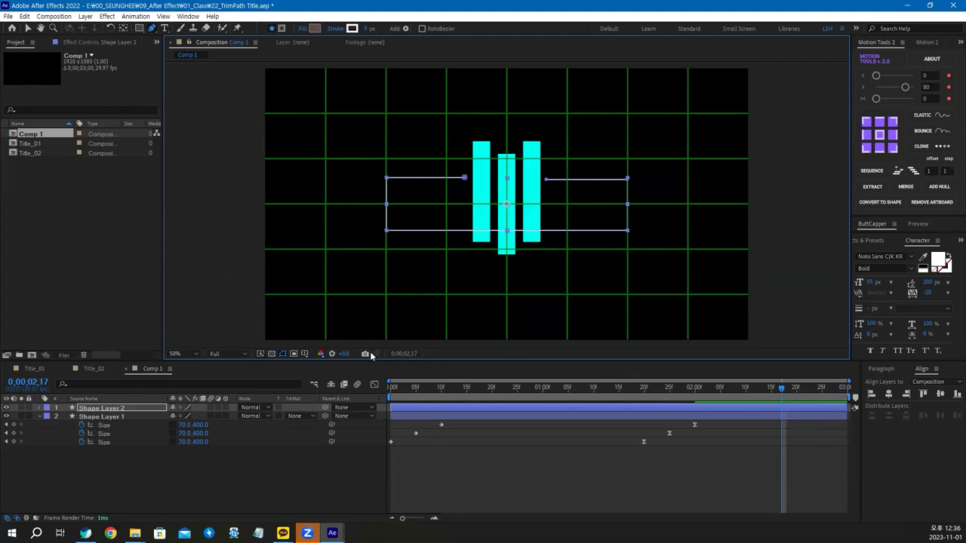
# Hide the grid and zoom the viewer to 100%, centred on the rectangle.
pyautogui.hotkey('ctrl', "'")
pyautogui.press("'")
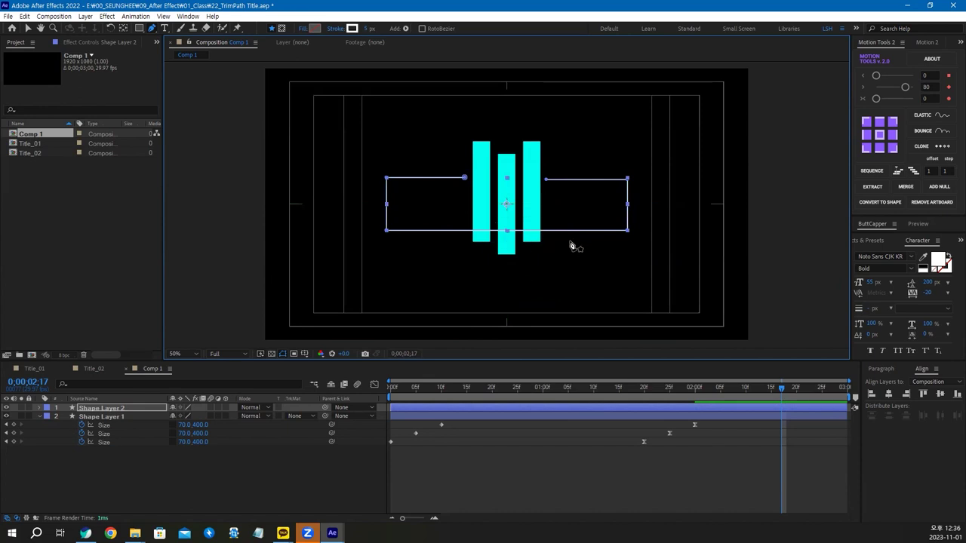
pyautogui.moveTo(571, 244); pyautogui.dragTo(521, 244)
pyautogui.press('/')
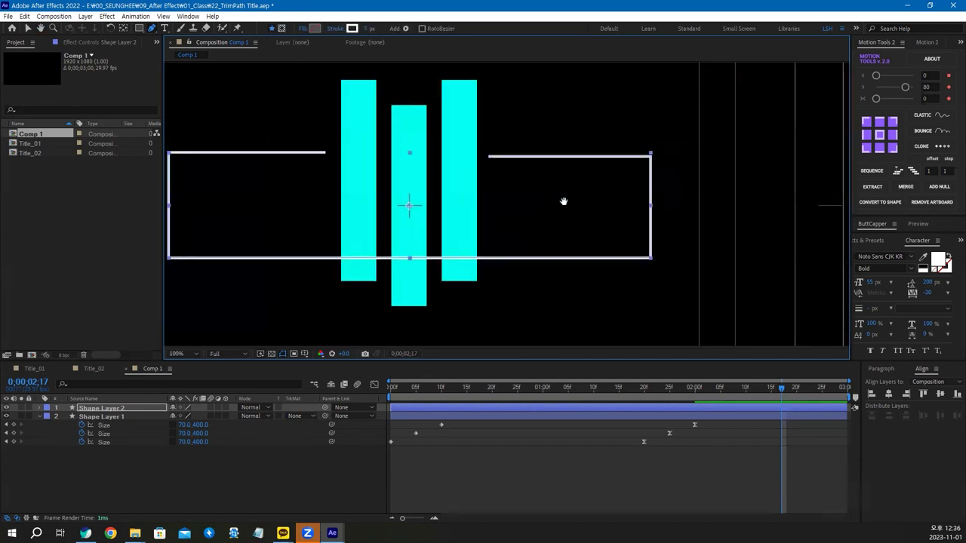
pyautogui.moveTo(563, 201); pyautogui.dragTo(587, 210)
pyautogui.press('g')
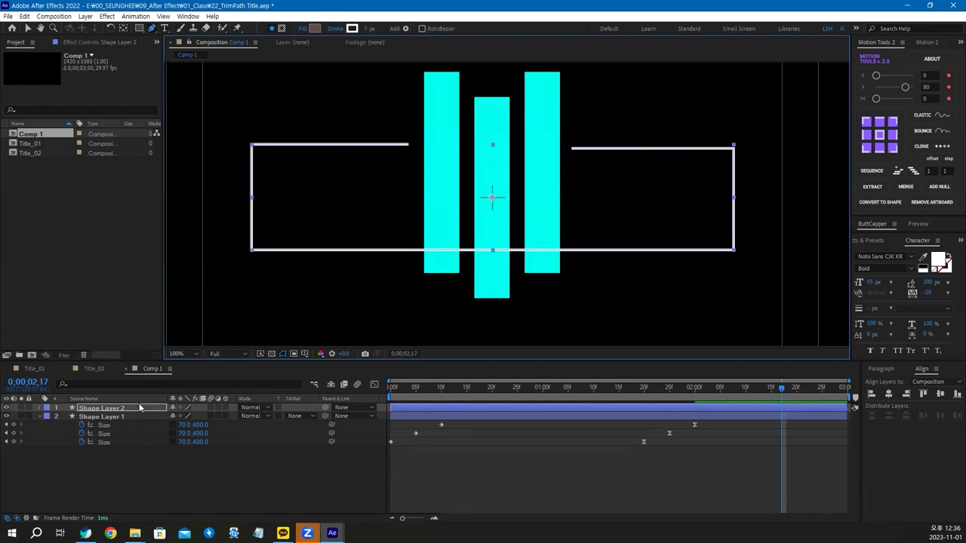
# Reveal Shape Layer 2's changed properties and select its Path.
pyautogui.click(100, 410)
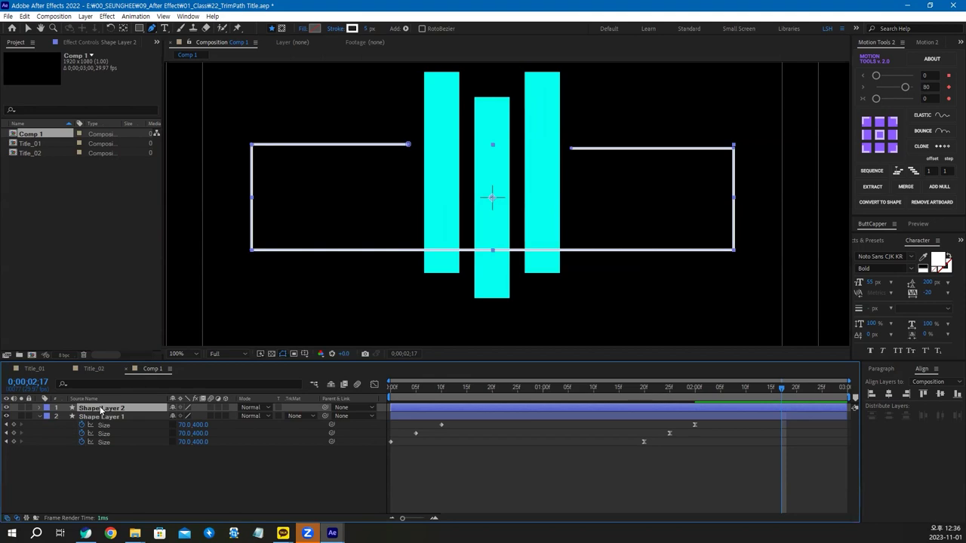
pyautogui.press('u')
pyautogui.press('u')
pyautogui.click(93, 445)
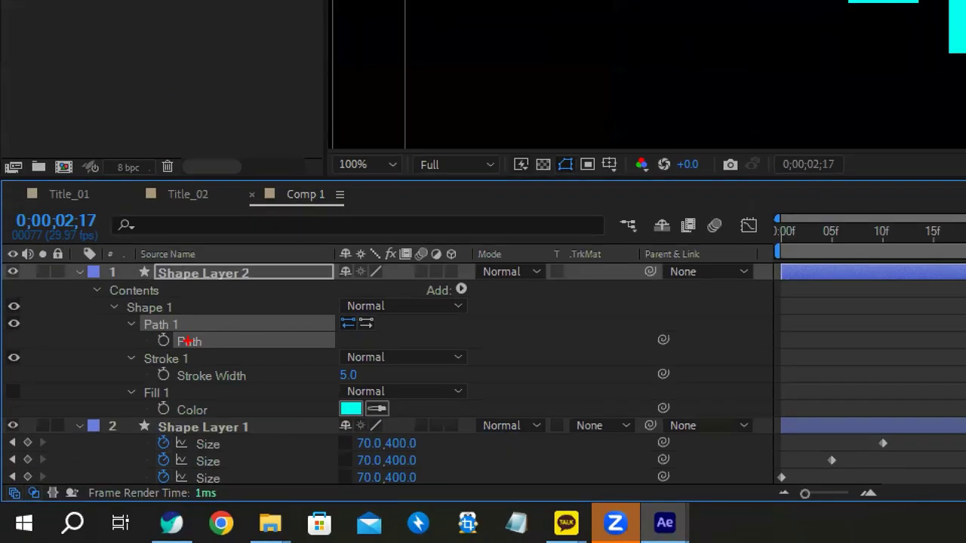
# Nudge the left and right top-edge points of the outline down so they stop beside the outer cyan bars.
pyautogui.moveTo(73, 448); pyautogui.dragTo(112, 447)
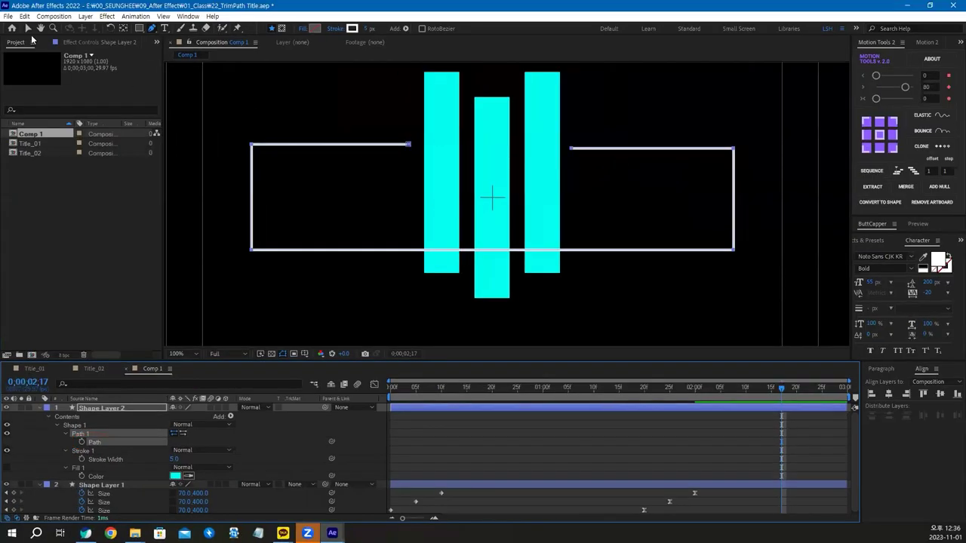
pyautogui.click(27, 28)
pyautogui.moveTo(232, 128)
pyautogui.mouseDown()
pyautogui.moveTo(434, 184)
pyautogui.moveTo(416, 166)
pyautogui.mouseUp()
pyautogui.press('Down')
pyautogui.press('Down')
pyautogui.press('Down')
pyautogui.press('Down')
pyautogui.press('Down')
pyautogui.press('Down')
pyautogui.press('Down')
pyautogui.press('Down')
pyautogui.press('Down')
pyautogui.press('Down')
pyautogui.press('Down')
pyautogui.press('Down')
pyautogui.press('Down')
pyautogui.press('Down')
pyautogui.moveTo(571, 130); pyautogui.dragTo(753, 177)
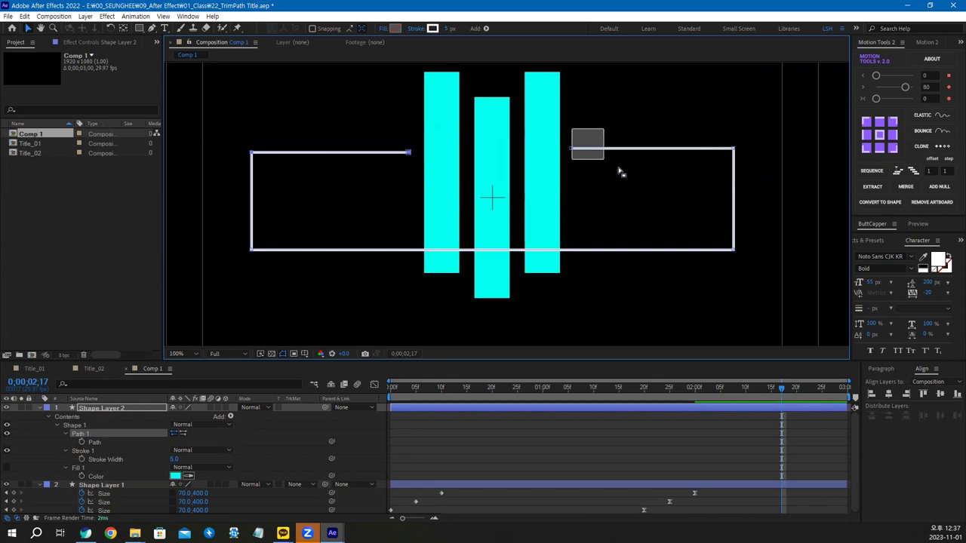
pyautogui.moveTo(563, 132); pyautogui.dragTo(746, 180)
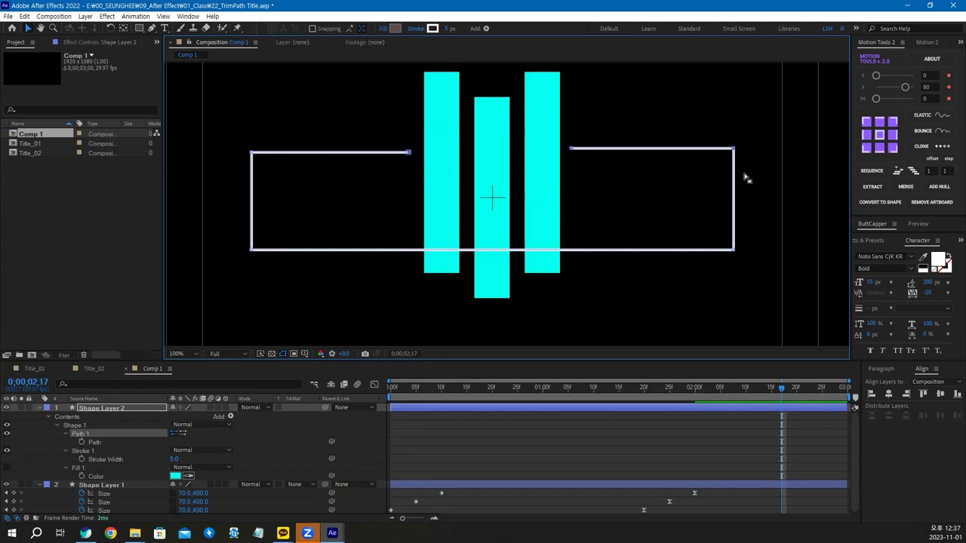
pyautogui.press('Down')
pyautogui.press('Down')
pyautogui.press('Down')
pyautogui.press('Down')
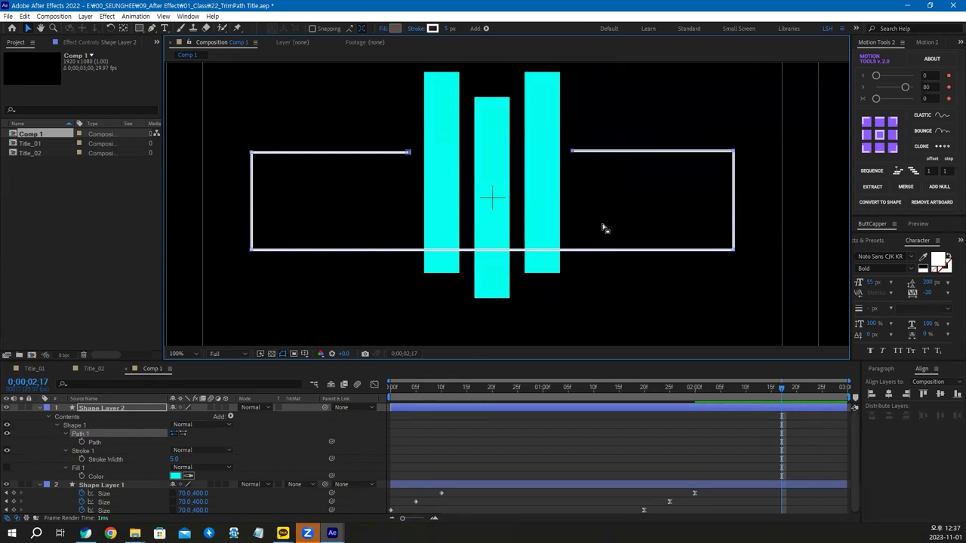
pyautogui.click(632, 225)
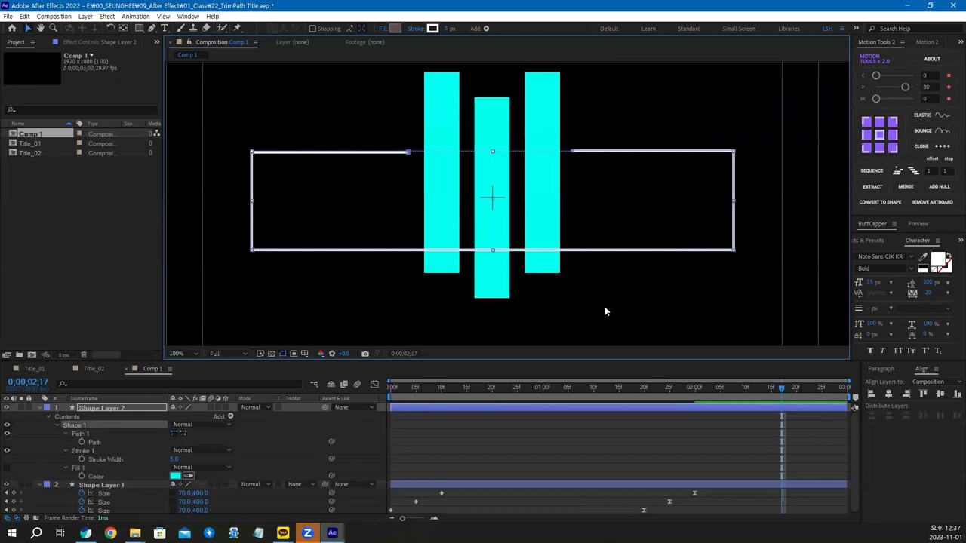
pyautogui.click(565, 446)
pyautogui.press(',')
pyautogui.press(',')
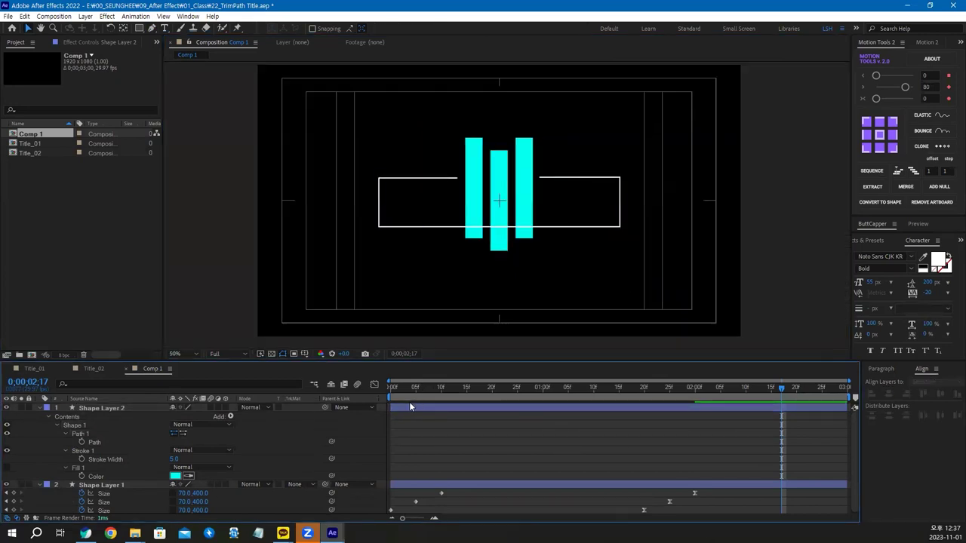
# Add Trim Paths to Shape Layer 2's contents, with the time at frame 5.
pyautogui.click(415, 388)
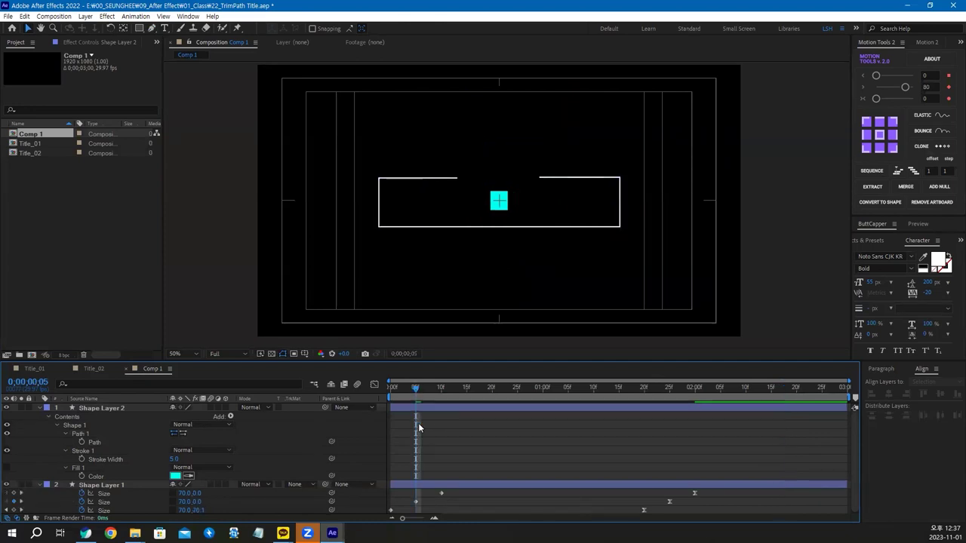
pyautogui.click(68, 417)
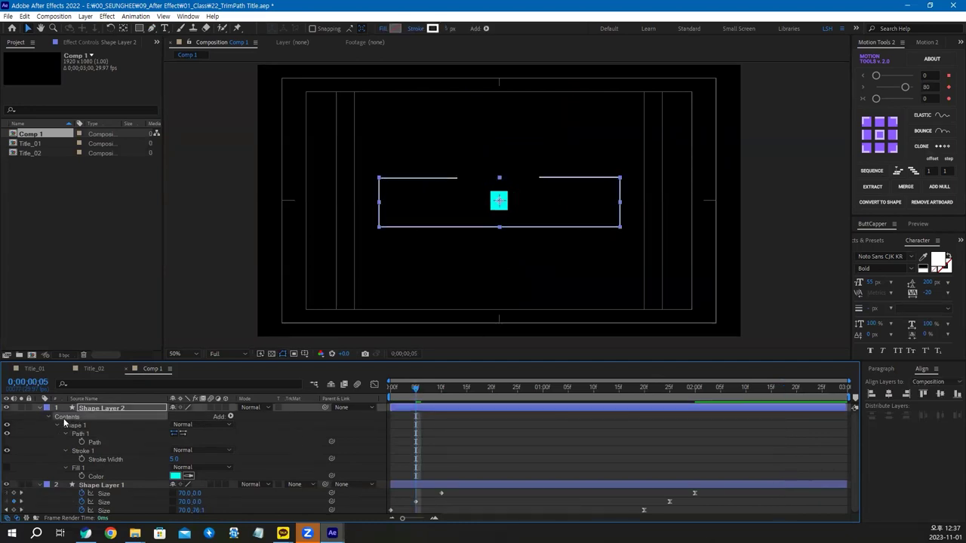
pyautogui.click(237, 414)
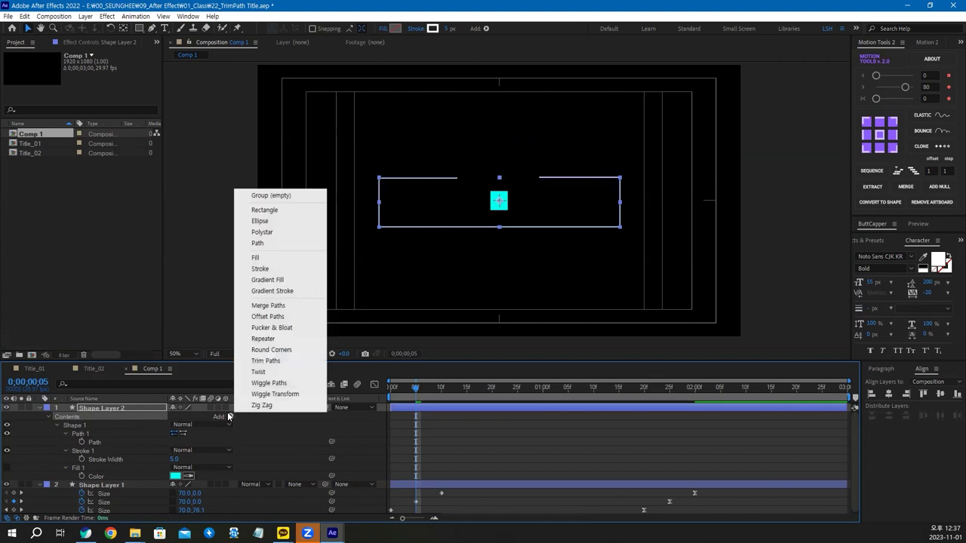
pyautogui.click(261, 361)
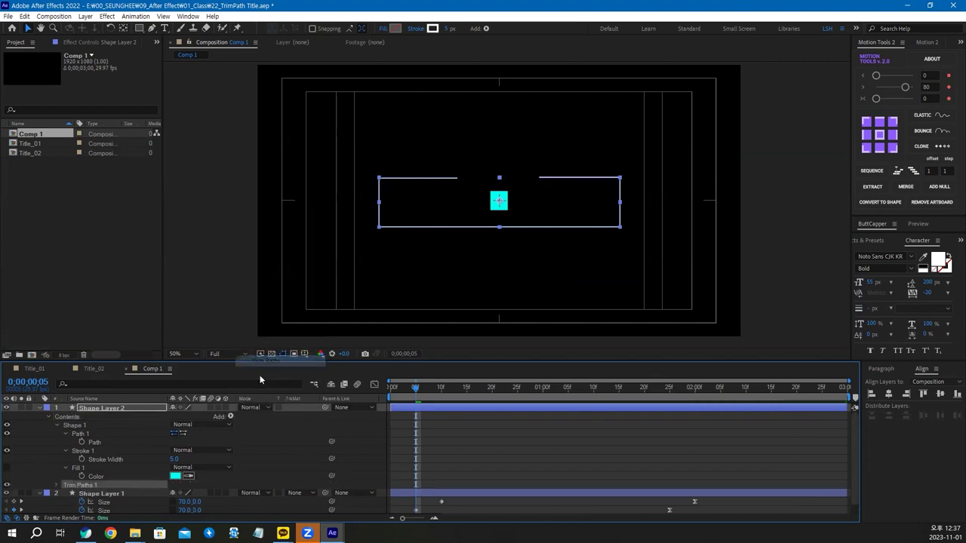
pyautogui.click(57, 485)
pyautogui.scroll(-1, 278, 448)
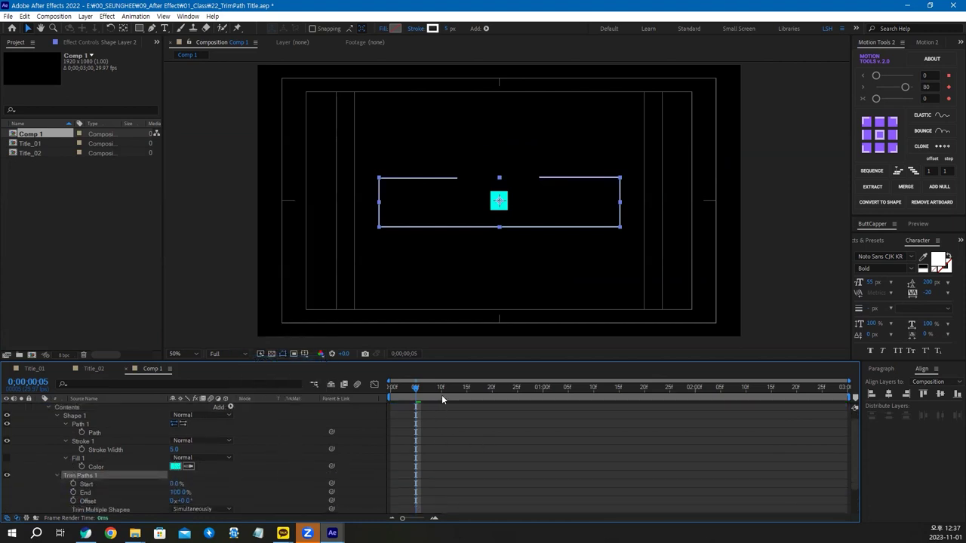
# Keyframe Trim Paths End at 100% at 1;05 and at 0% at 0;05, then preview.
pyautogui.click(568, 388)
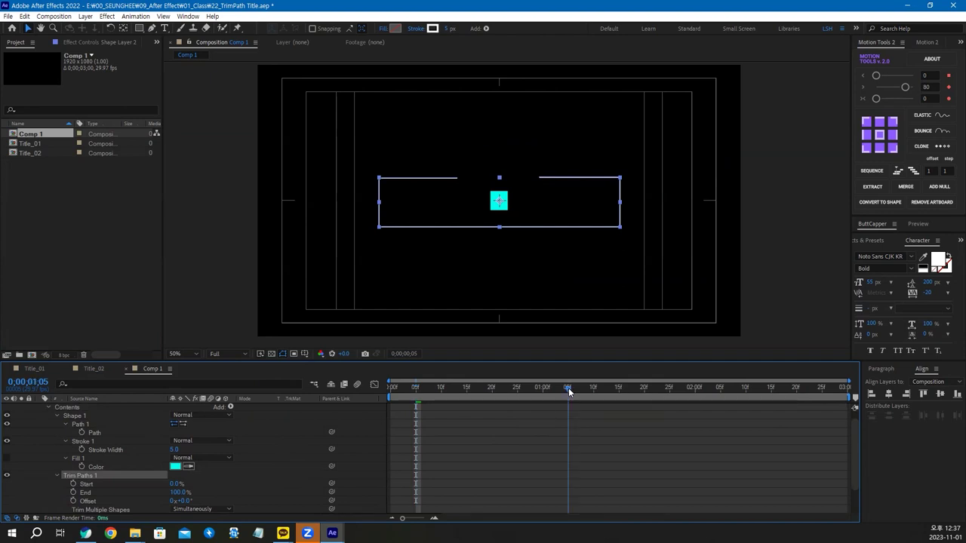
pyautogui.click(73, 492)
pyautogui.click(415, 388)
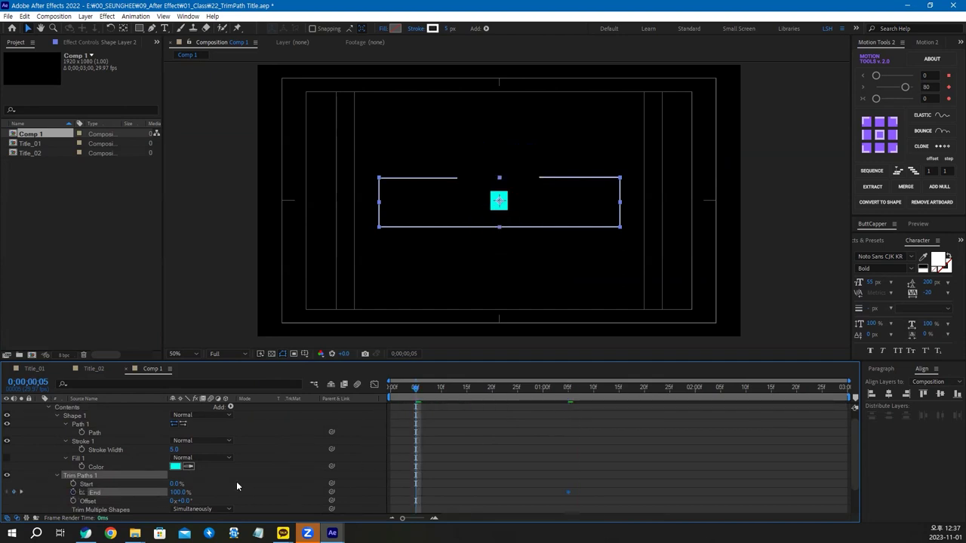
pyautogui.click(175, 493)
pyautogui.write('0')
pyautogui.press('Return')
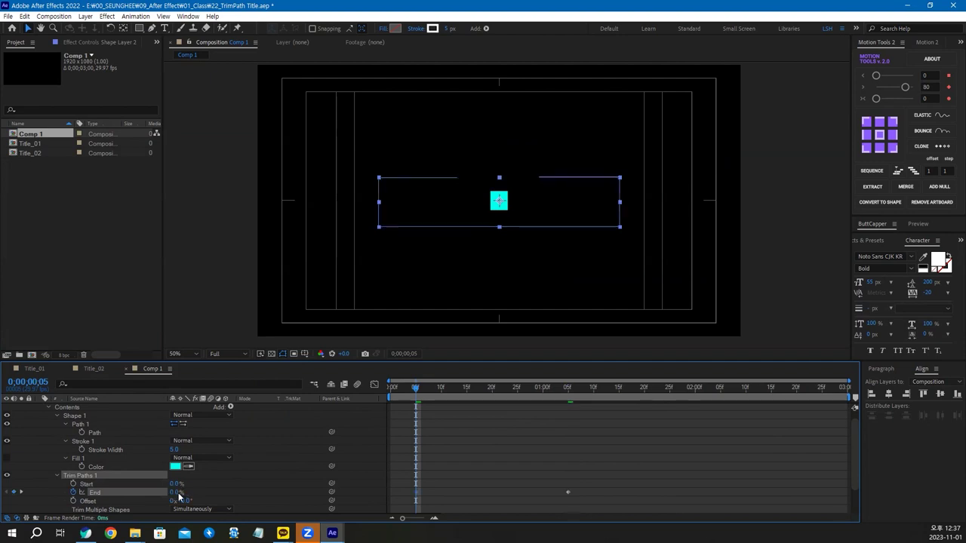
pyautogui.press('space')
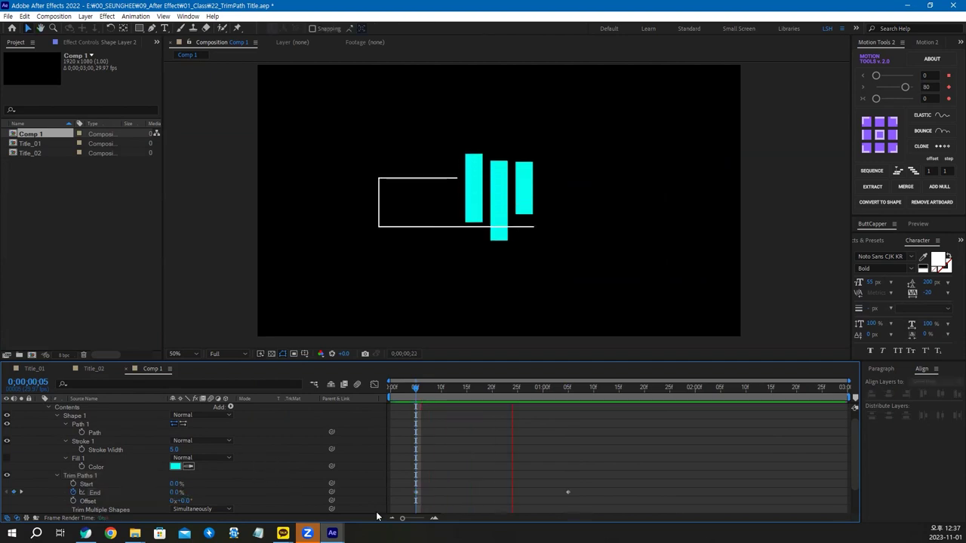
pyautogui.press('space')
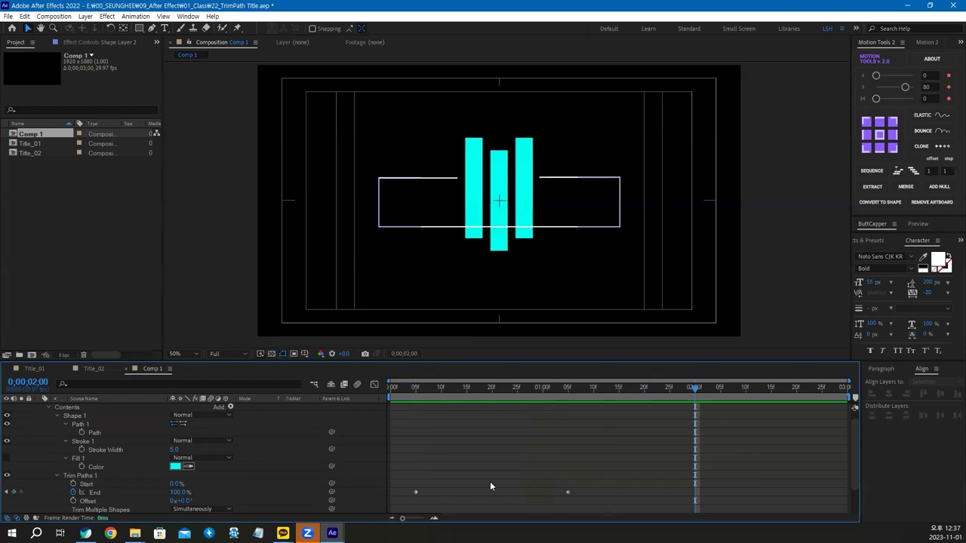
# Ease the 1;05 End keyframe with Motion Tools at strength 100.
pyautogui.moveTo(573, 482); pyautogui.dragTo(551, 497)
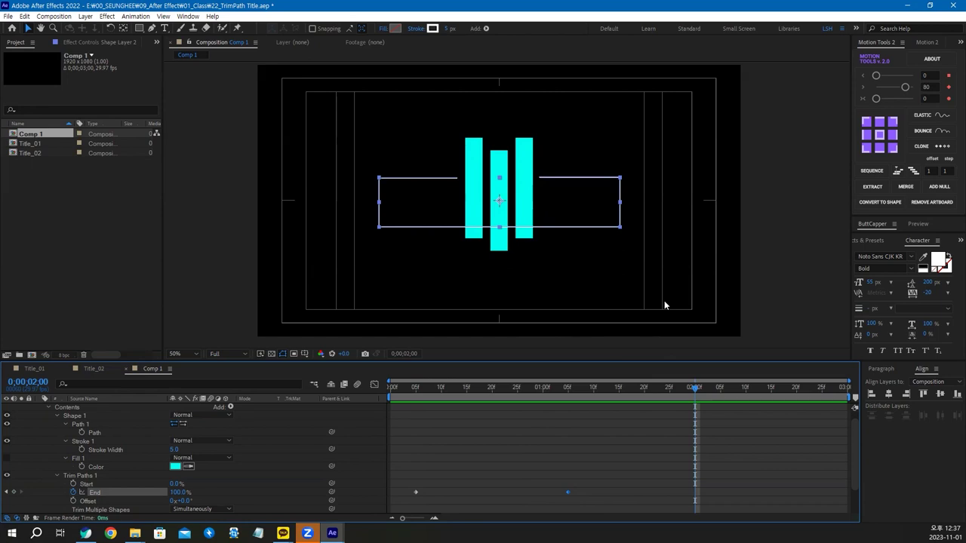
pyautogui.moveTo(907, 88); pyautogui.dragTo(913, 87)
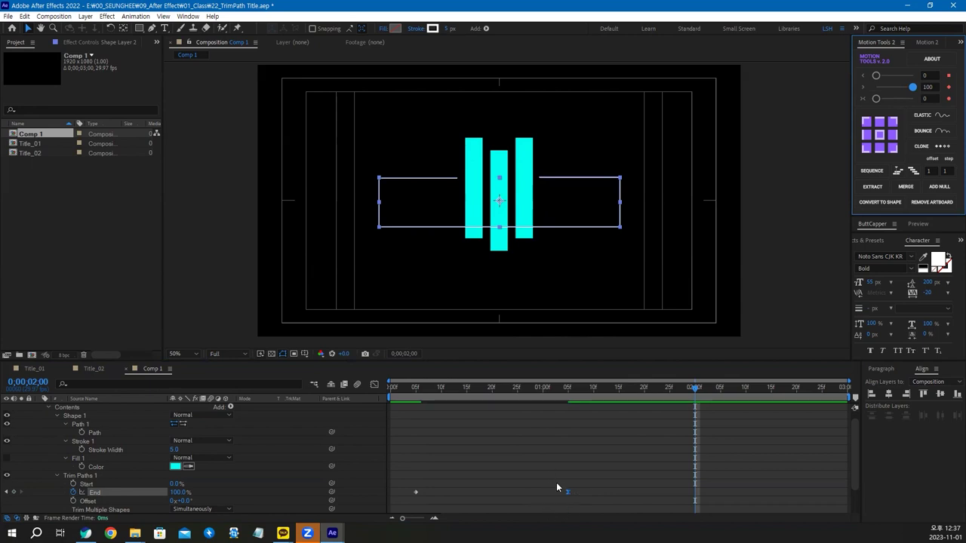
pyautogui.hotkey('ctrl', 'shift', 'k')
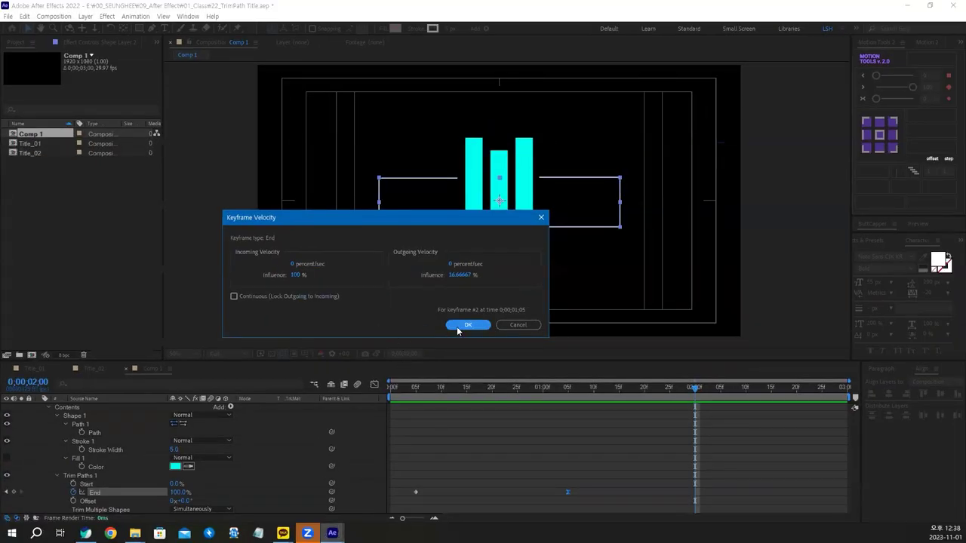
# In the speed graph, drag the End keyframe's incoming influence to 100%.
pyautogui.click(461, 330)
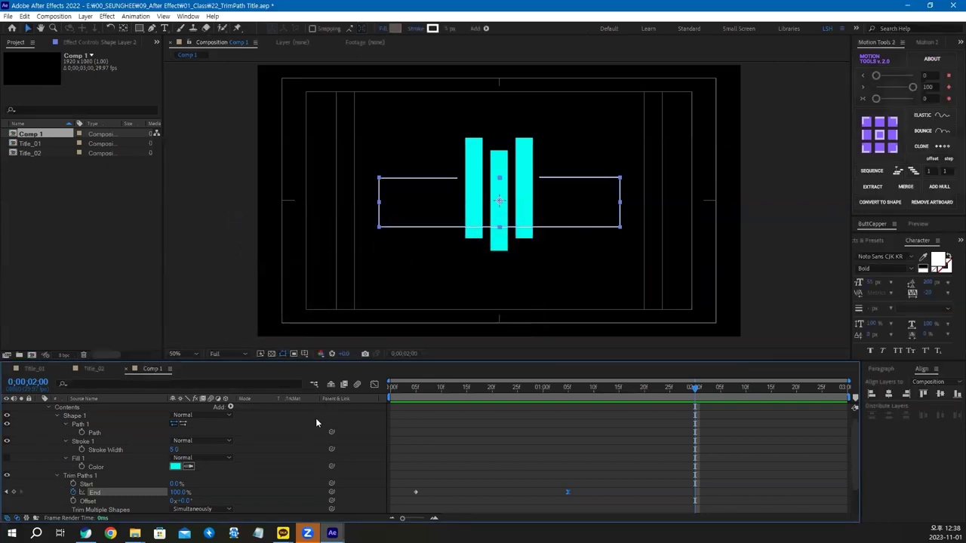
pyautogui.click(374, 384)
pyautogui.moveTo(563, 476); pyautogui.dragTo(585, 499)
pyautogui.moveTo(491, 494); pyautogui.dragTo(429, 501)
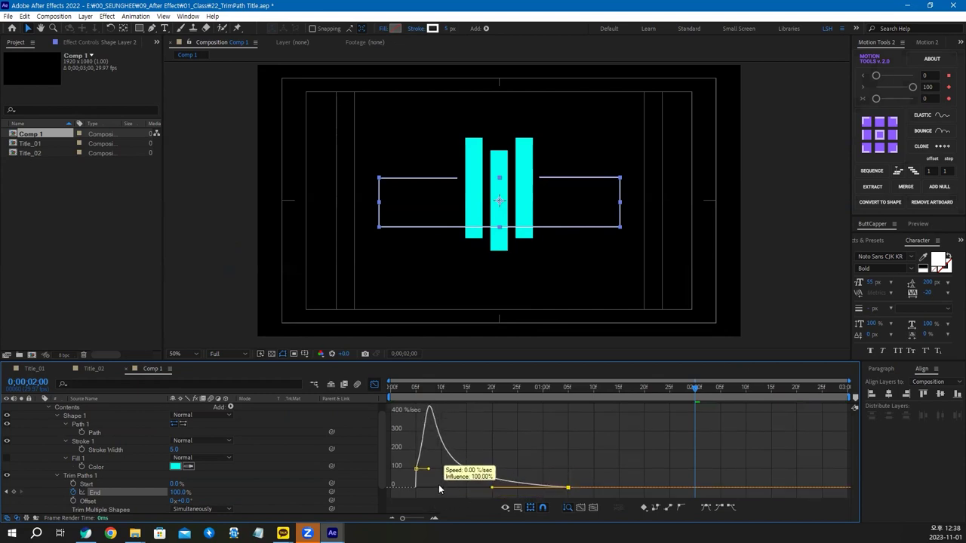
pyautogui.moveTo(428, 499); pyautogui.dragTo(430, 500)
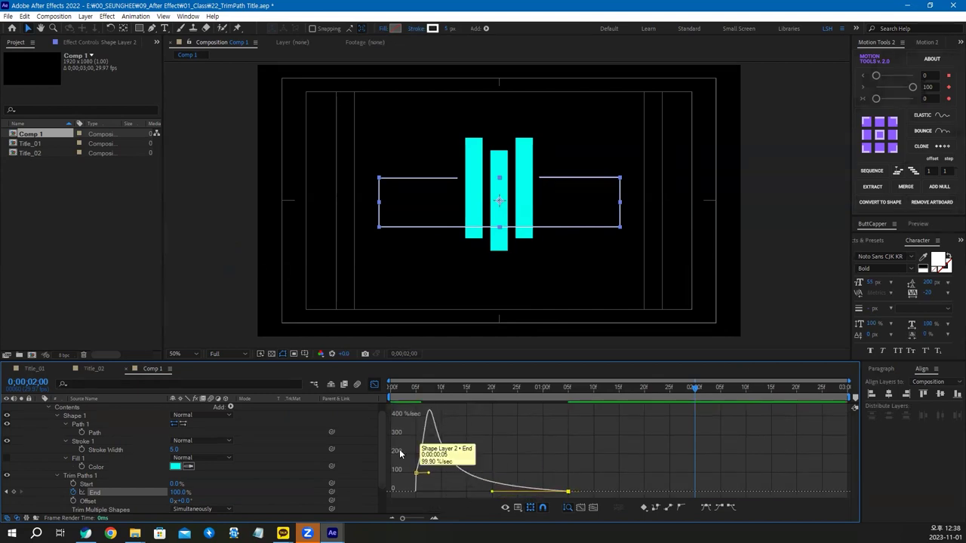
pyautogui.click(374, 386)
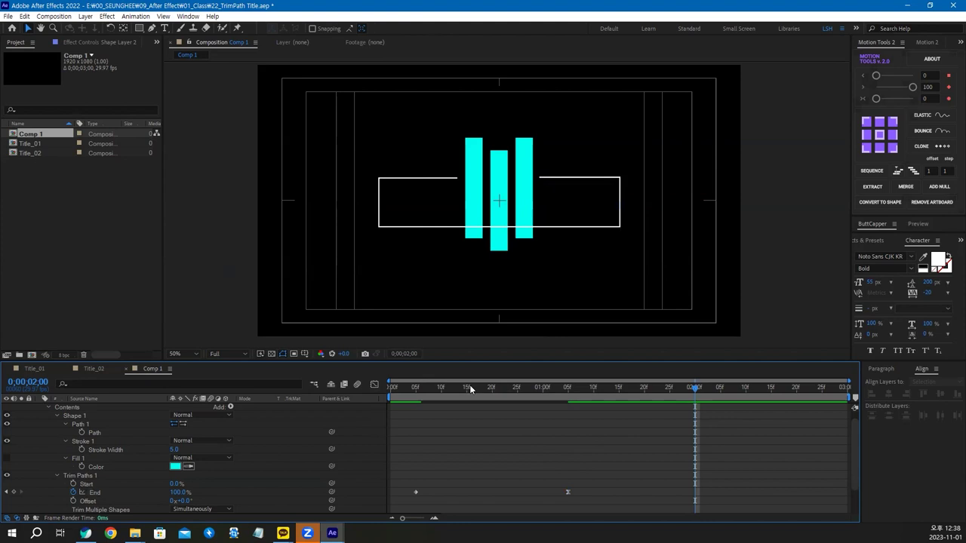
# Preview the eased white-frame draw-on from the start of the composition.
pyautogui.moveTo(471, 387); pyautogui.dragTo(392, 388)
pyautogui.press('space')
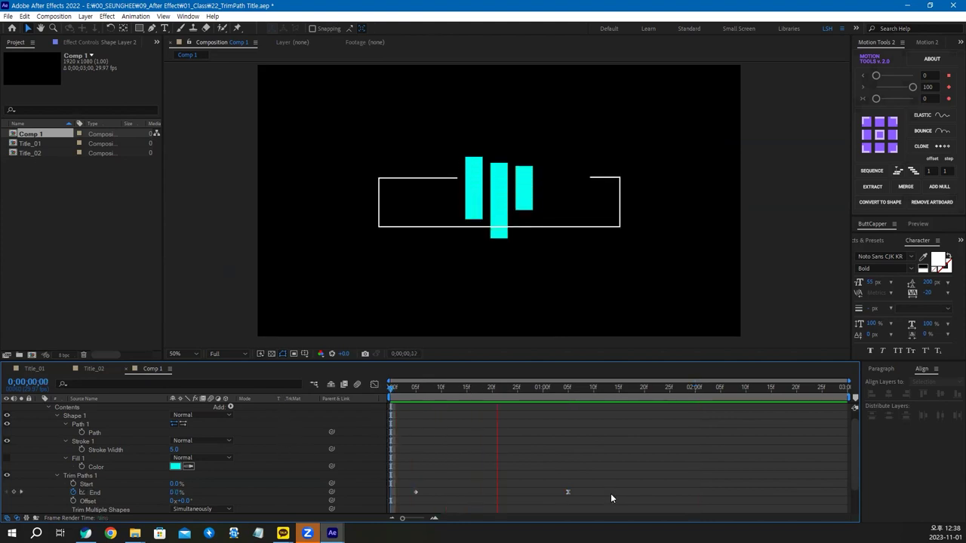
pyautogui.press('space')
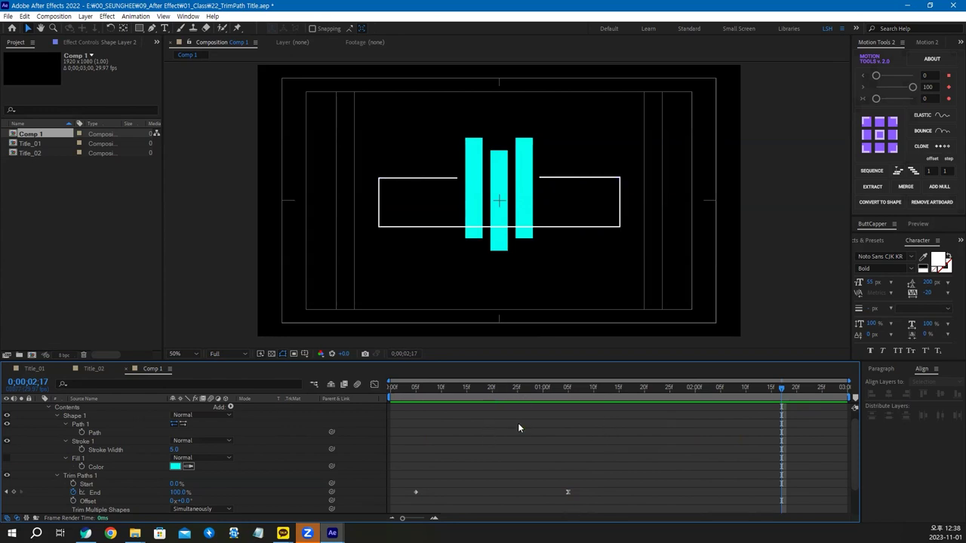
pyautogui.scroll(2, 502, 208)
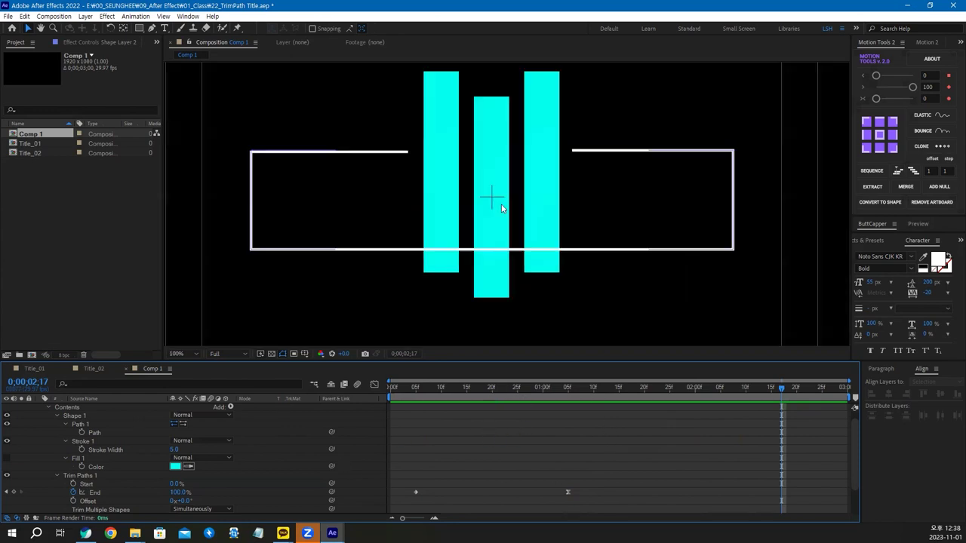
# Show rulers and drag a horizontal guide down through the middle of the frame.
pyautogui.click(151, 28)
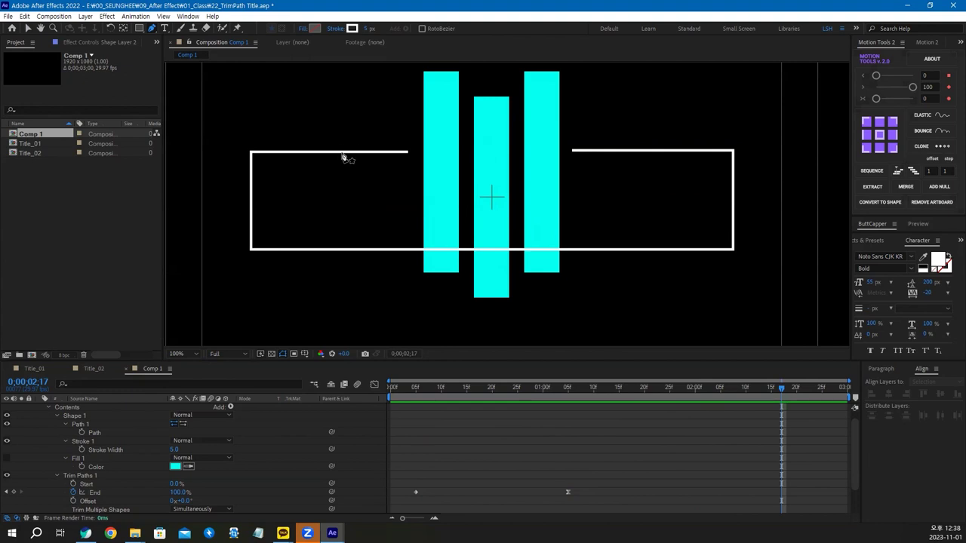
pyautogui.hotkey('ctrl', 'r')
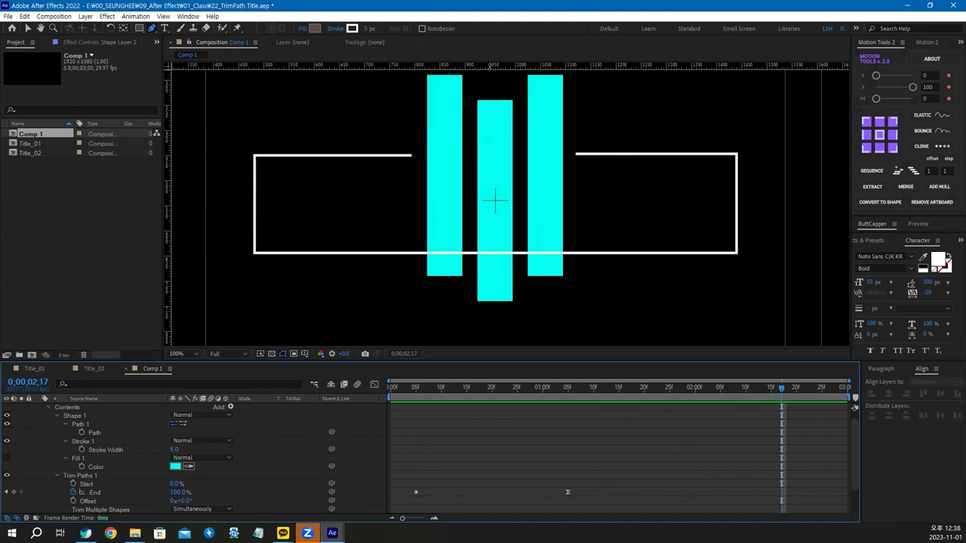
pyautogui.moveTo(493, 66); pyautogui.dragTo(493, 200)
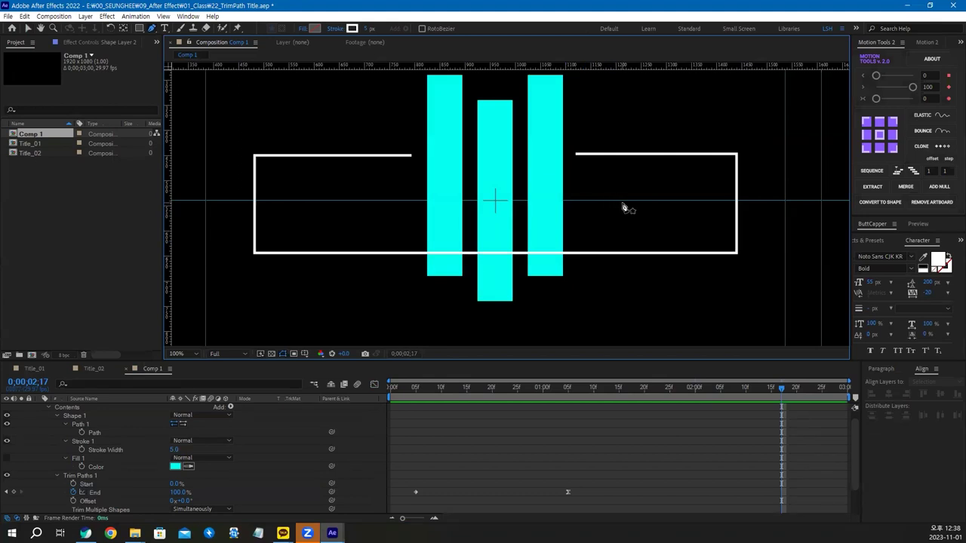
# Draw a separate white line on the guide that extends past the frame's right edge.
pyautogui.click(622, 202)
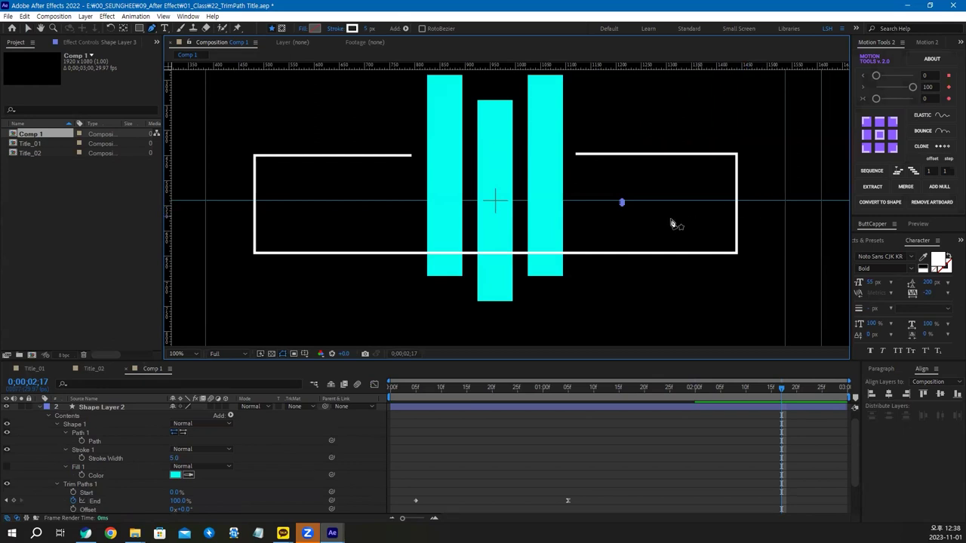
pyautogui.click(614, 444)
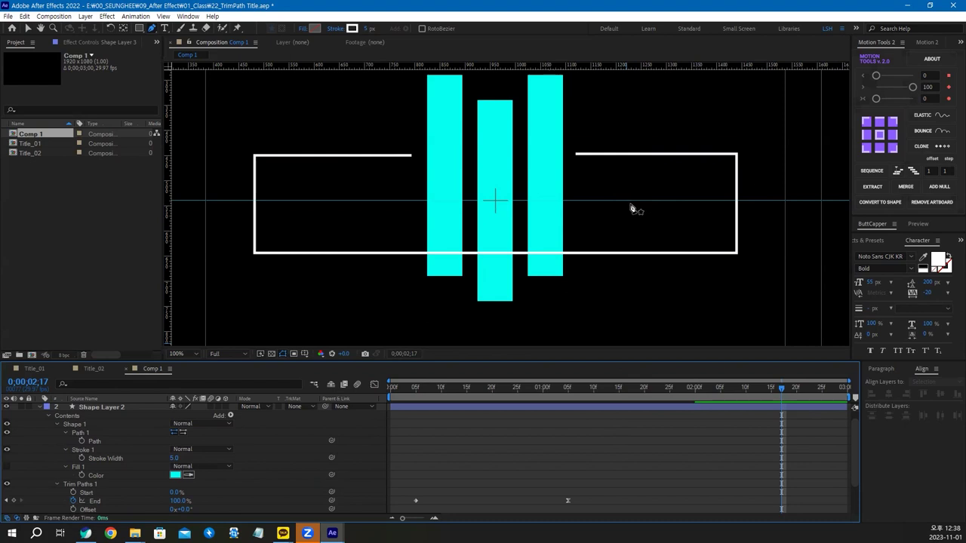
pyautogui.click(629, 203)
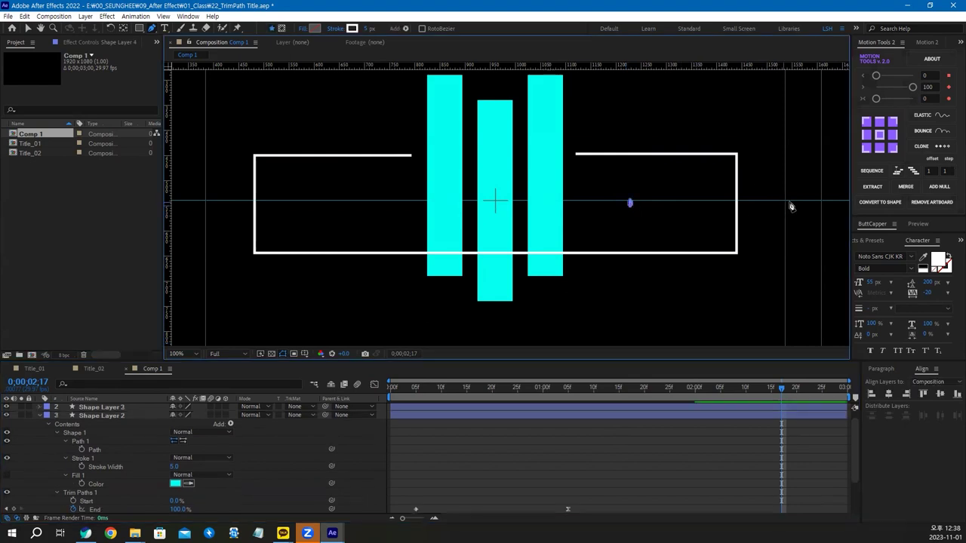
pyautogui.click(787, 202)
pyautogui.scroll(2, 755, 173)
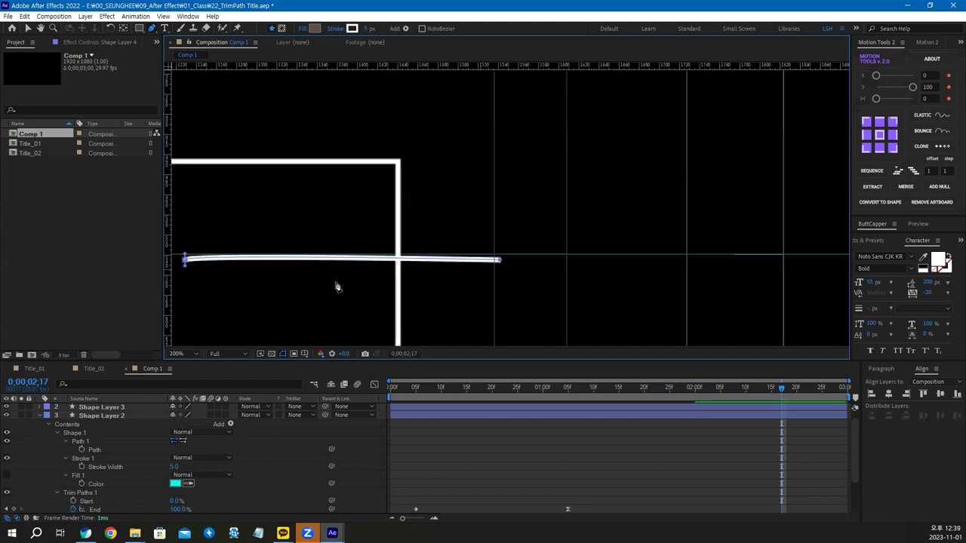
pyautogui.moveTo(337, 282); pyautogui.dragTo(423, 258)
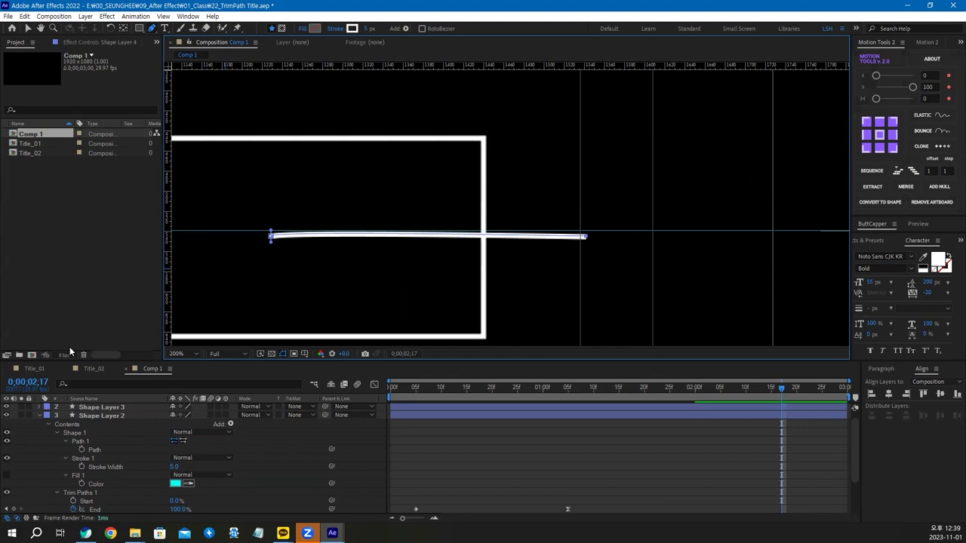
# Delete the extra line layers Shape Layer 3 and Shape Layer 4, undoing an accidental deletion of the frame layer.
pyautogui.click(112, 408)
pyautogui.press('Delete')
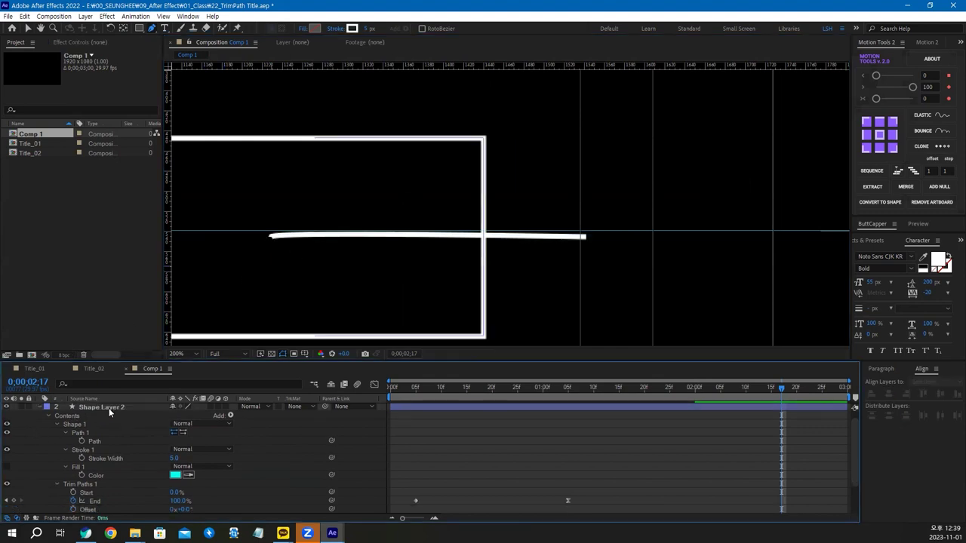
pyautogui.click(108, 408)
pyautogui.press('Delete')
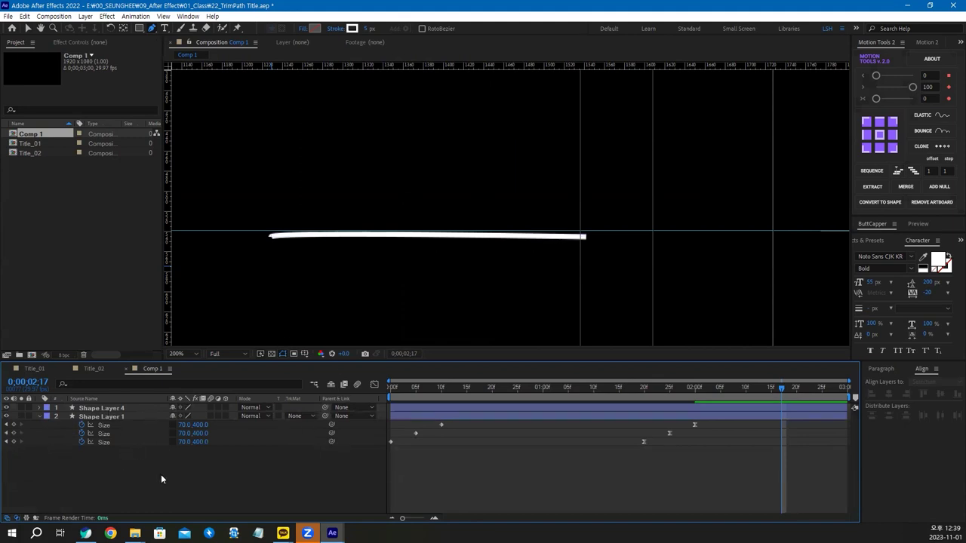
pyautogui.hotkey('ctrl', 'z')
pyautogui.hotkey('ctrl', 'z')
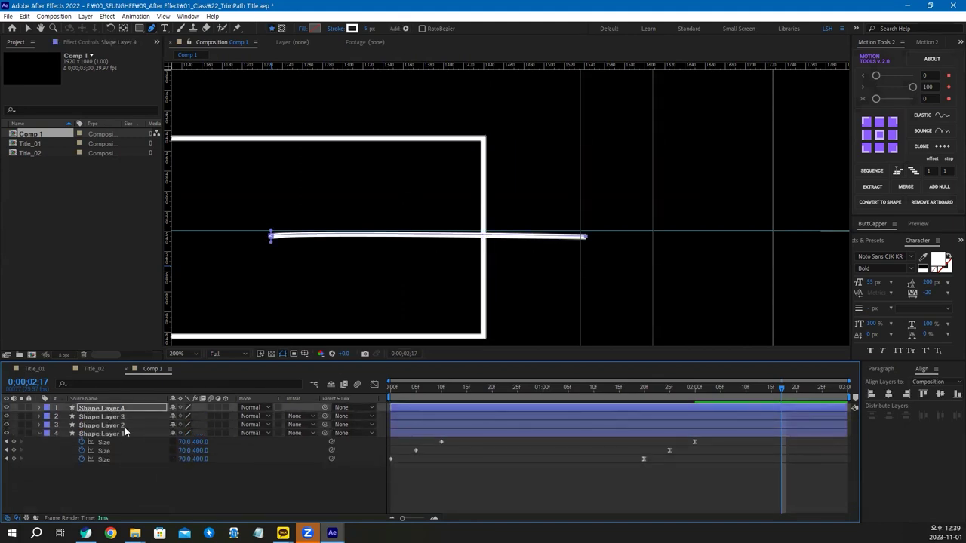
pyautogui.hotkey('ctrl', 'z')
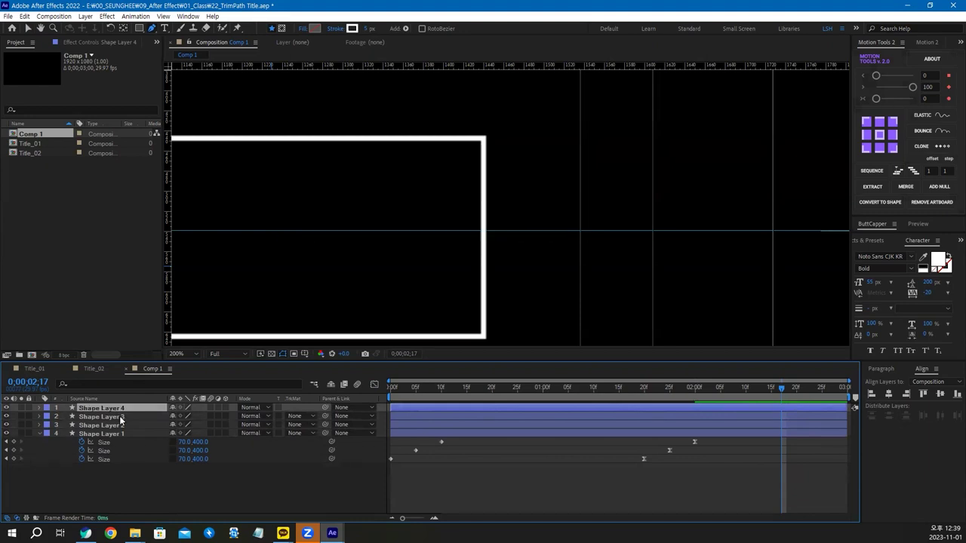
pyautogui.click(113, 417)
pyautogui.keyDown('ctrl'); pyautogui.click(117, 409); pyautogui.keyUp('ctrl')
pyautogui.press('Delete')
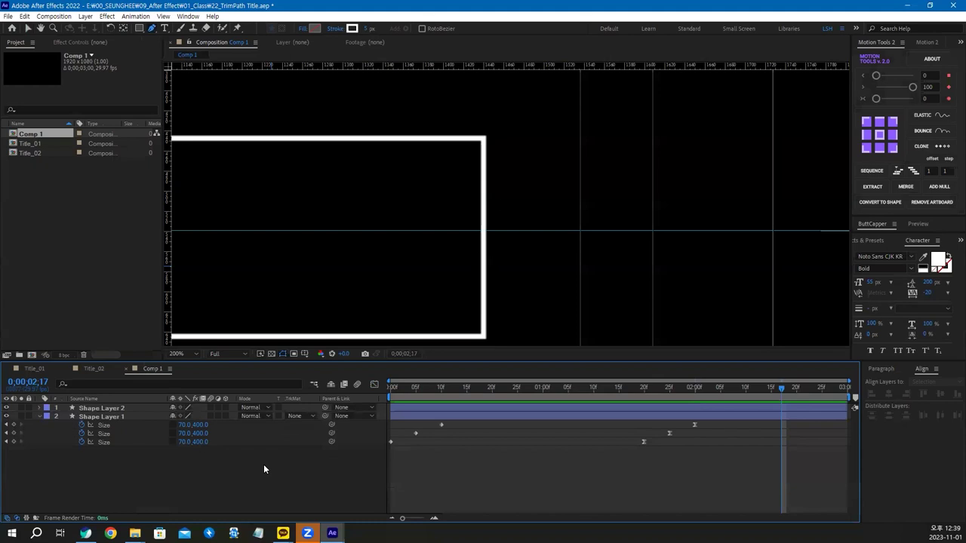
pyautogui.click(223, 233)
# Place the new line's right end point and bring its left end into view.
pyautogui.click(581, 234)
pyautogui.scroll(3, 317, 280)
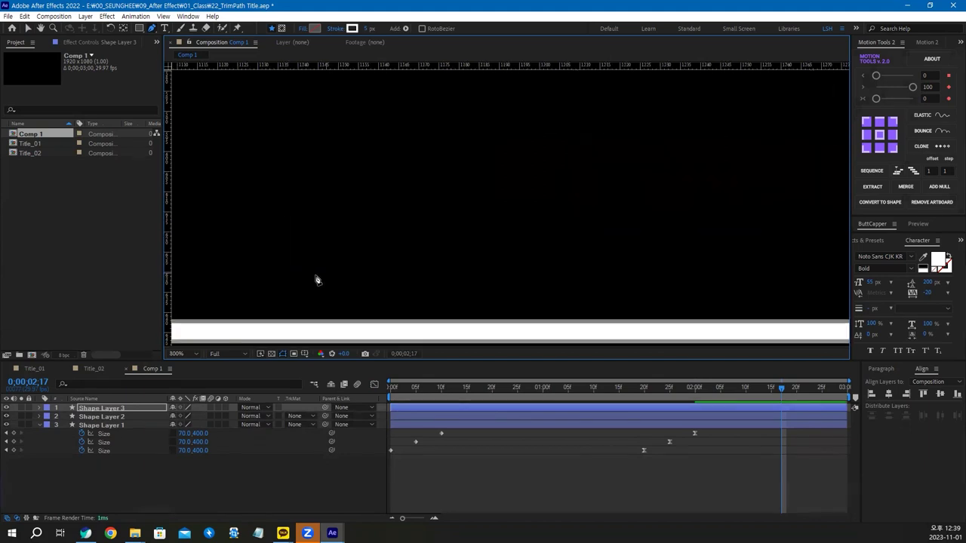
pyautogui.scroll(-3, 492, 219)
pyautogui.moveTo(381, 280); pyautogui.dragTo(300, 258)
pyautogui.scroll(1, 401, 274)
pyautogui.moveTo(401, 274); pyautogui.dragTo(207, 300)
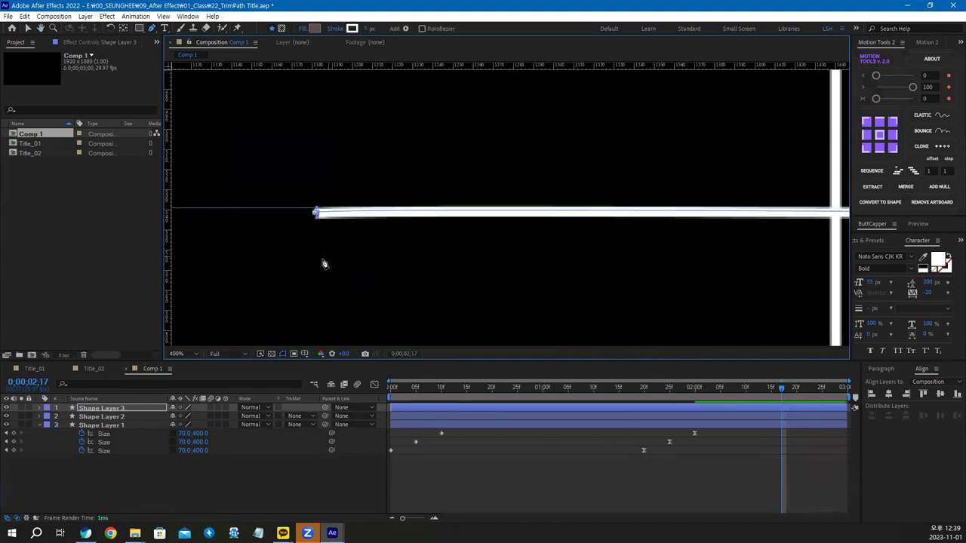
# Fine-tune the line's left end point, then zoom back out to see the whole line.
pyautogui.click(109, 408)
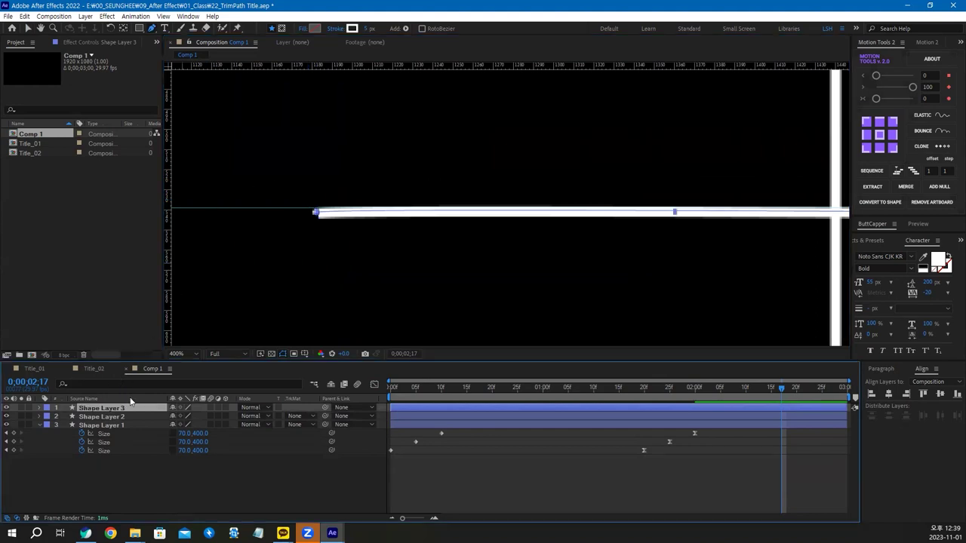
pyautogui.scroll(1, 309, 209)
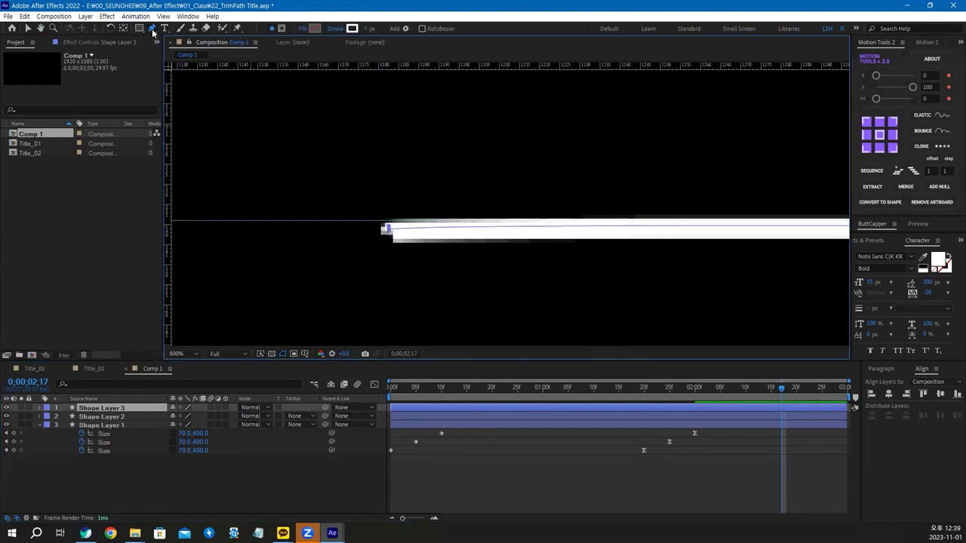
pyautogui.moveTo(153, 31); pyautogui.dragTo(219, 74)
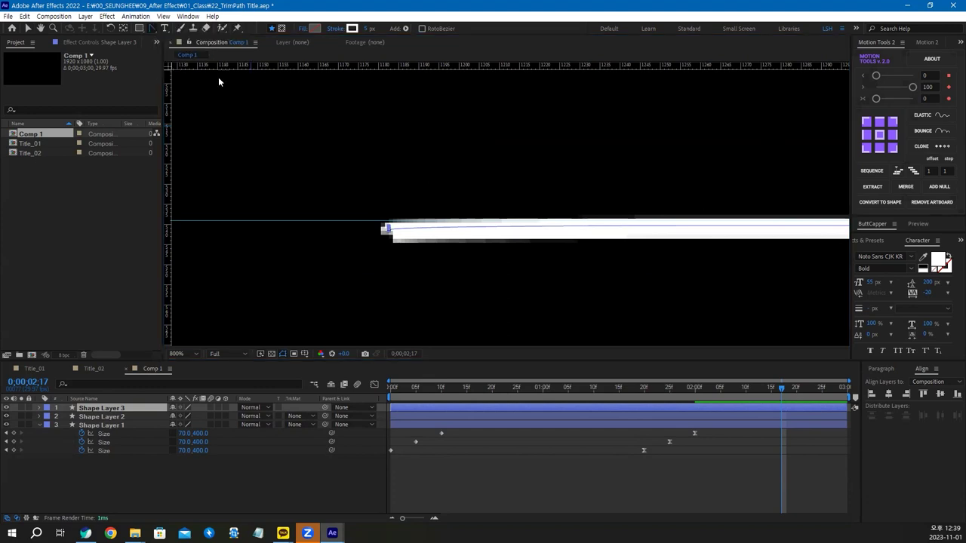
pyautogui.click(390, 230)
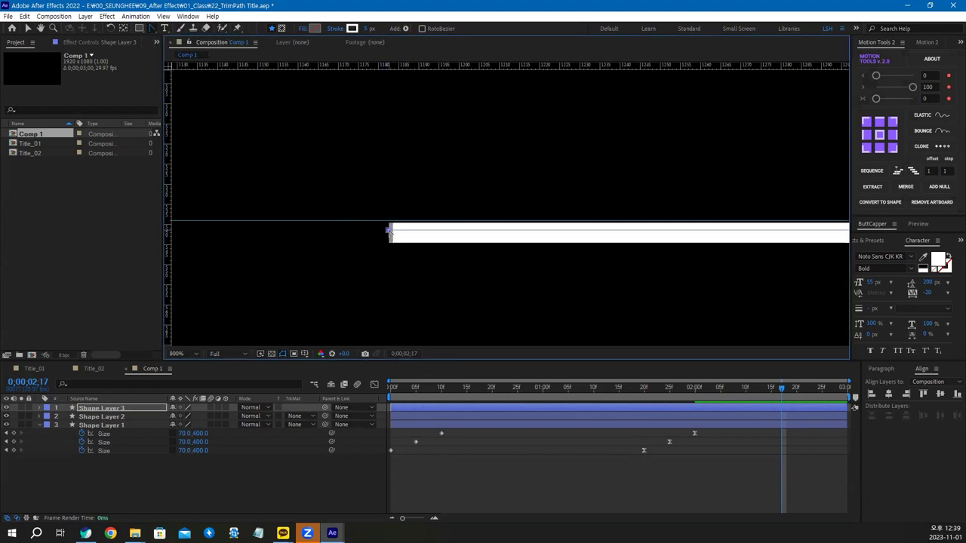
pyautogui.press(',')
pyautogui.press(',')
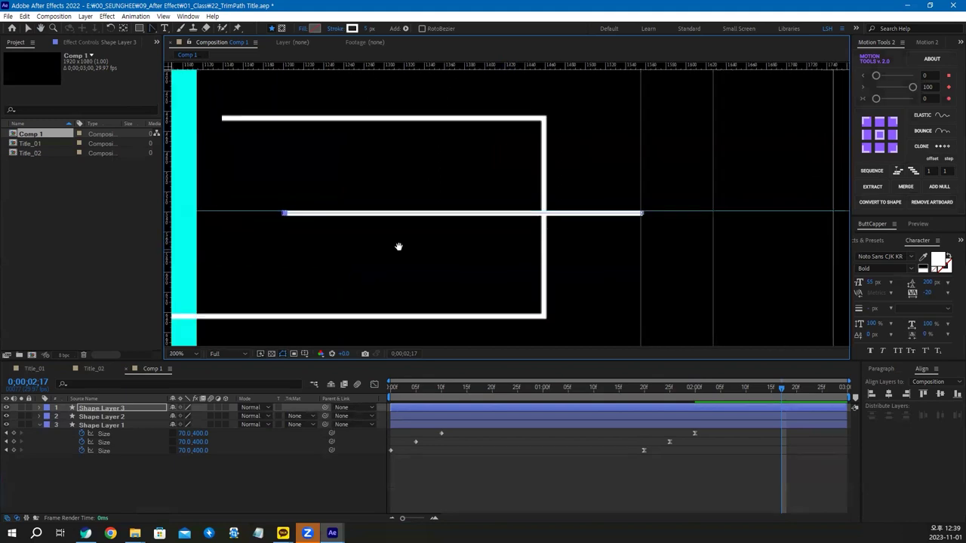
pyautogui.moveTo(417, 247); pyautogui.dragTo(446, 241)
# Select the line's Path and nudge it up onto the guide.
pyautogui.click(95, 409)
pyautogui.press('u')
pyautogui.press('u')
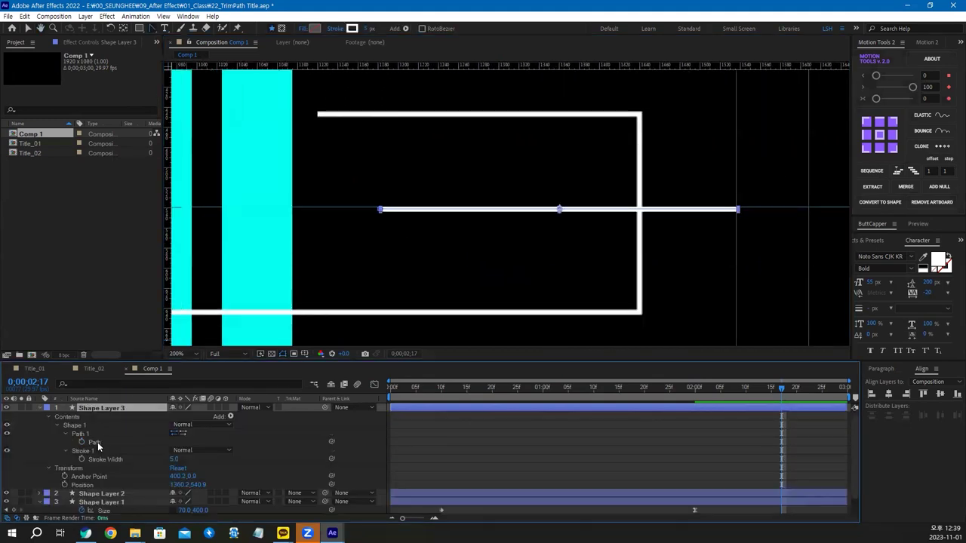
pyautogui.click(97, 445)
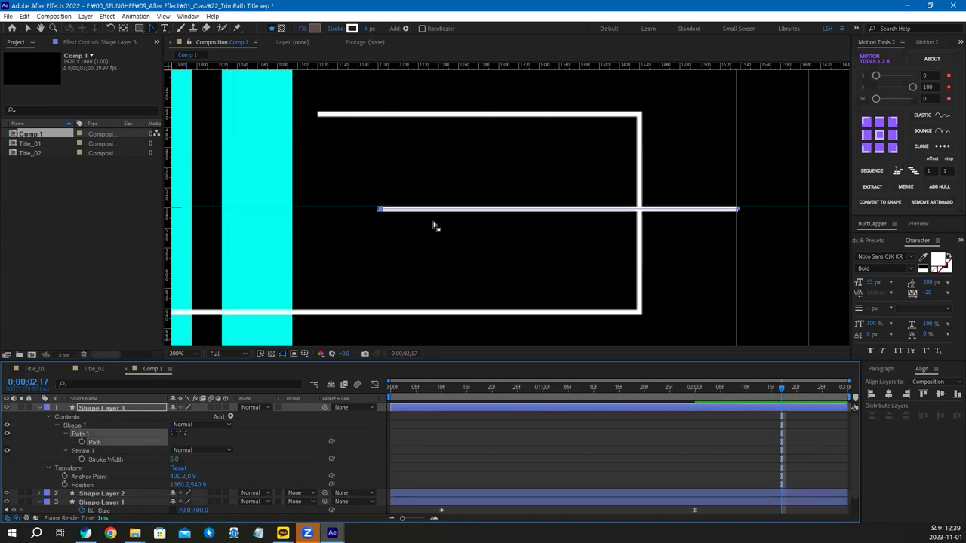
pyautogui.press('Up')
pyautogui.press('Up')
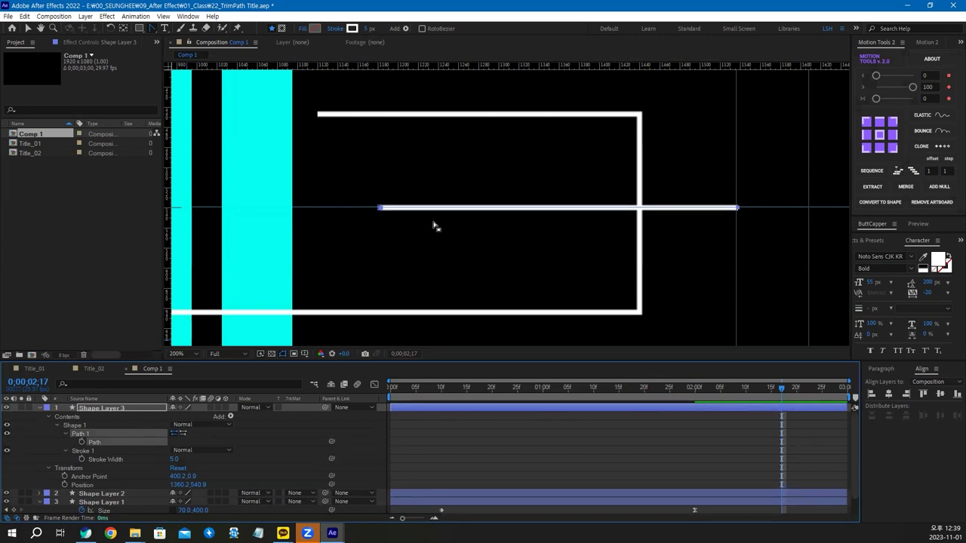
pyautogui.scroll(-4, 438, 251)
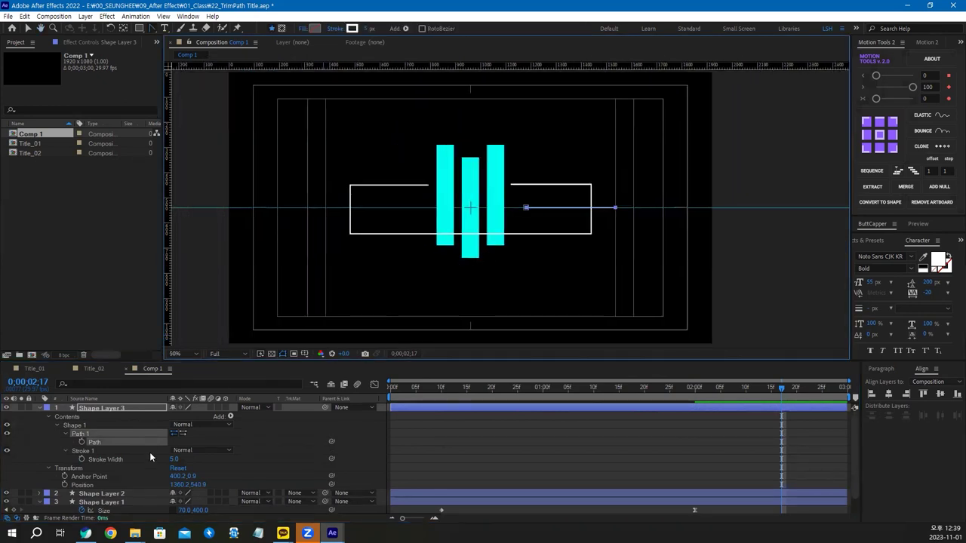
# Select Trim Paths 1 inside the white frame's Shape Layer 2.
pyautogui.click(94, 494)
pyautogui.scroll(-1, 95, 494)
pyautogui.click(42, 476)
pyautogui.scroll(-1, 114, 491)
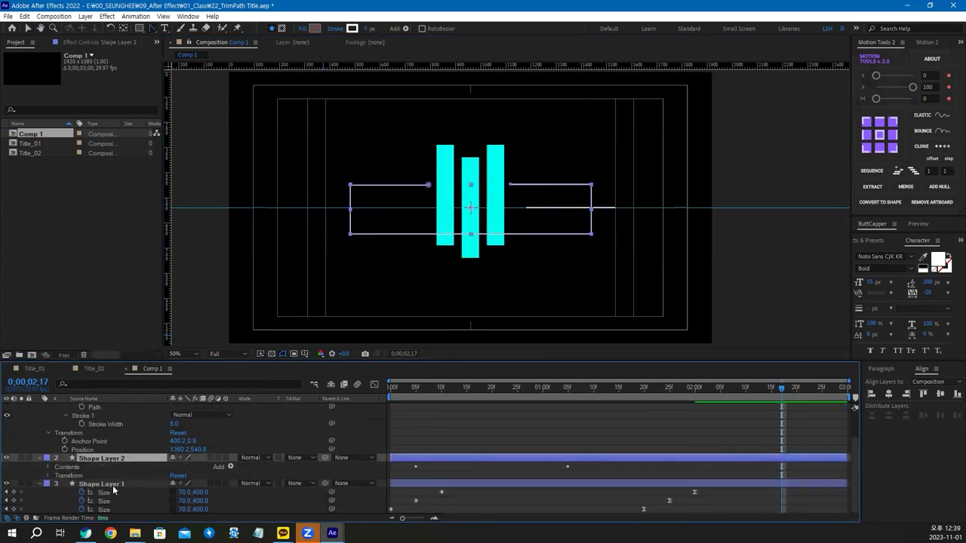
pyautogui.click(49, 469)
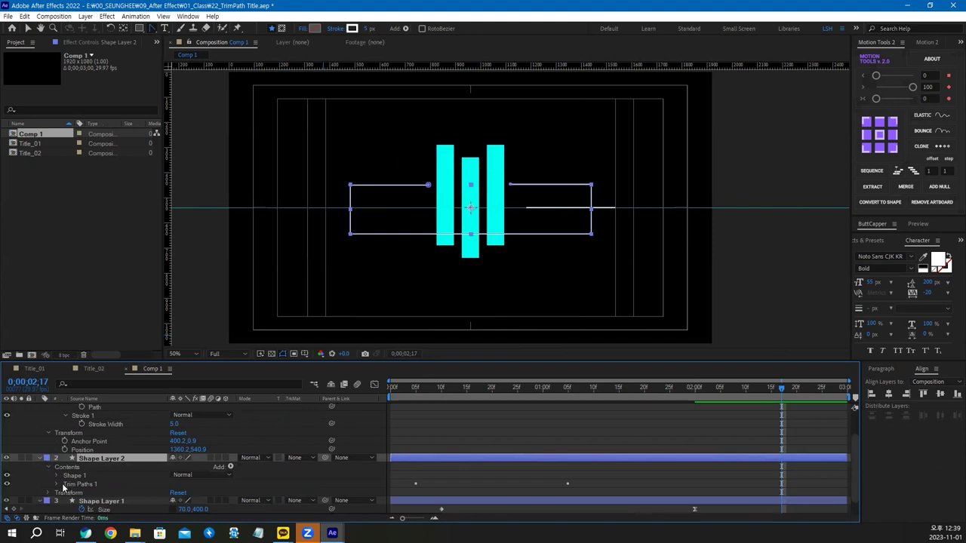
pyautogui.click(88, 483)
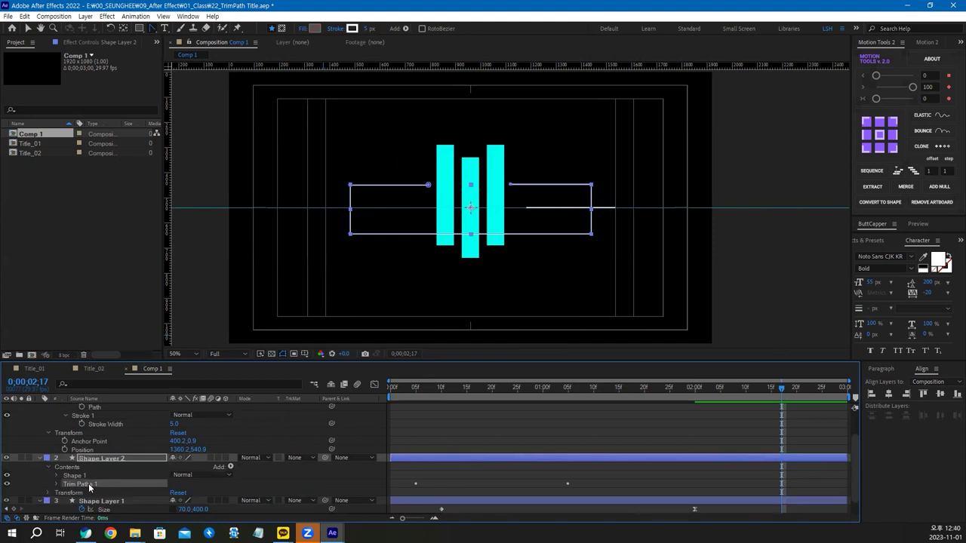
# Paste Trim Paths 1 onto the line's Shape Layer 3 at 0;10 and preview it.
pyautogui.click(438, 391)
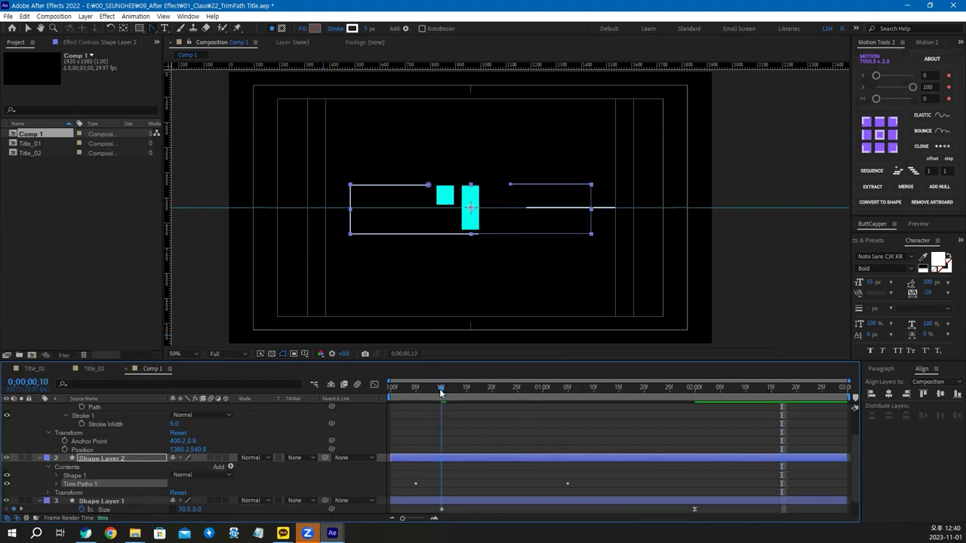
pyautogui.scroll(2, 155, 422)
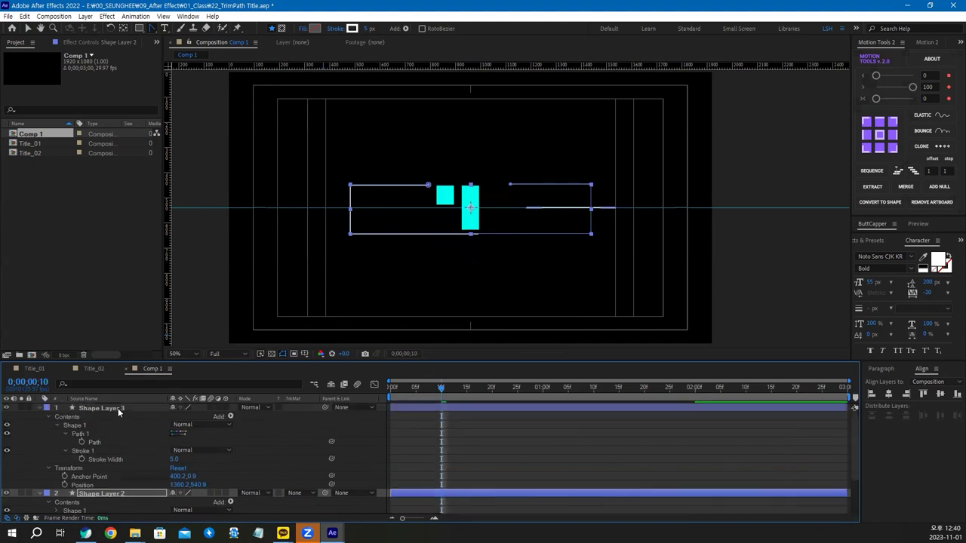
pyautogui.click(117, 408)
pyautogui.hotkey('ctrl', 'v')
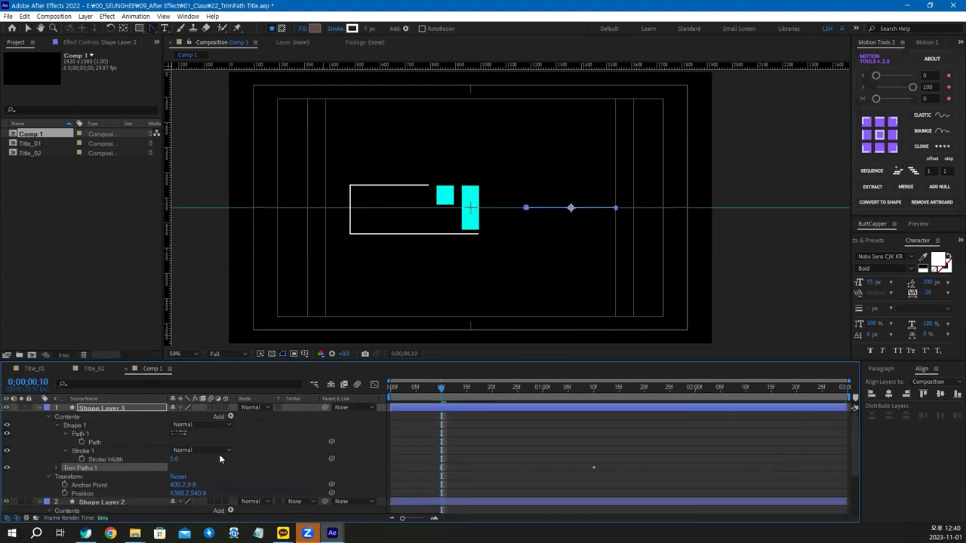
pyautogui.press('space')
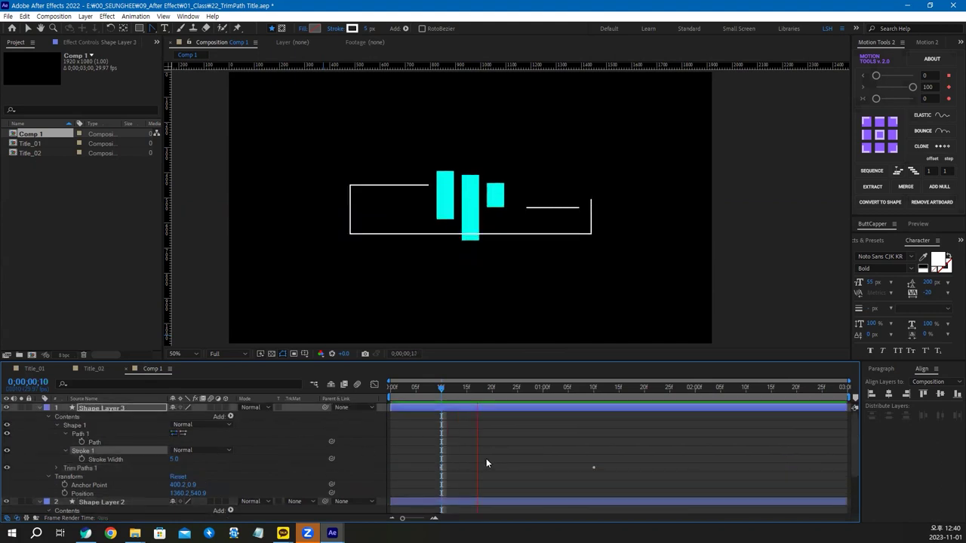
pyautogui.press('space')
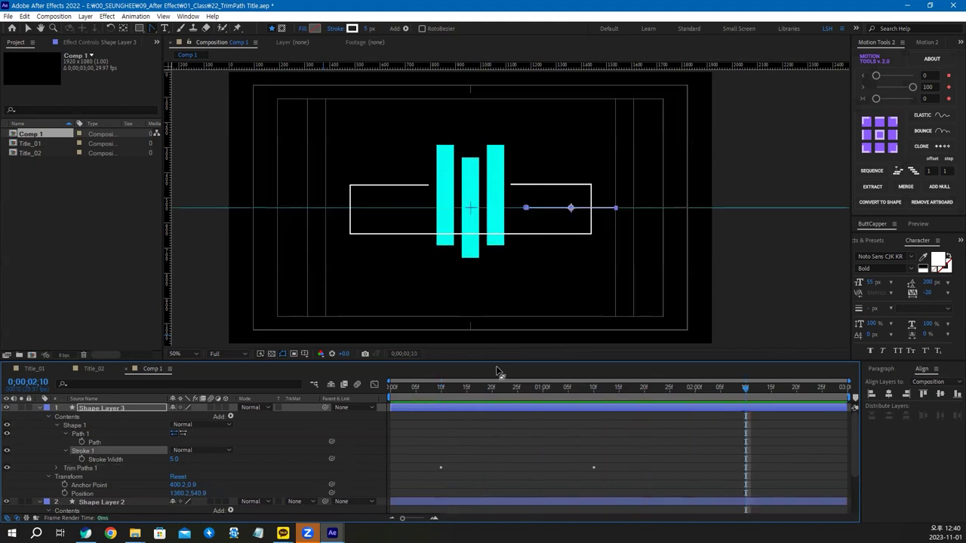
# View the title shapes at 100% and select the horizontal line layer.
pyautogui.click(655, 314)
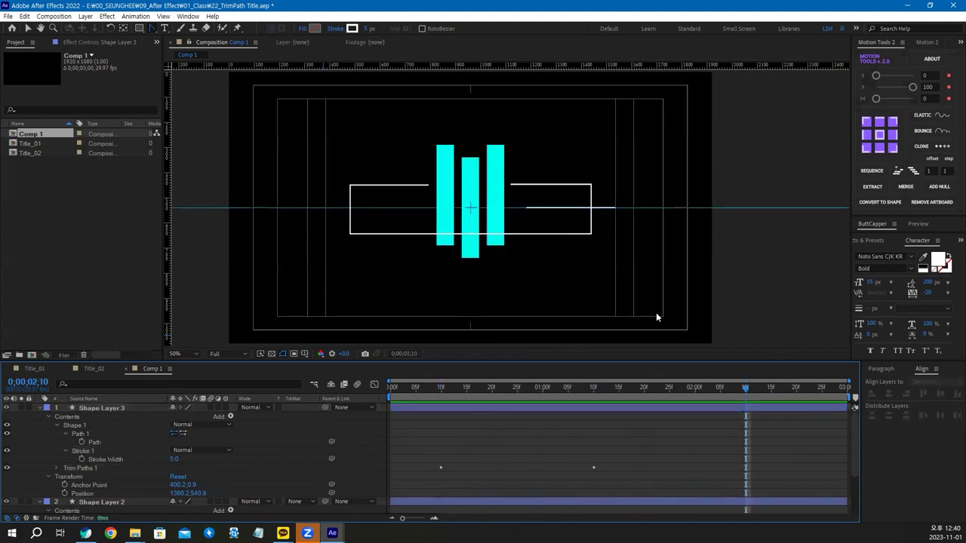
pyautogui.press('.')
pyautogui.press('.')
pyautogui.moveTo(520, 244); pyautogui.dragTo(577, 272)
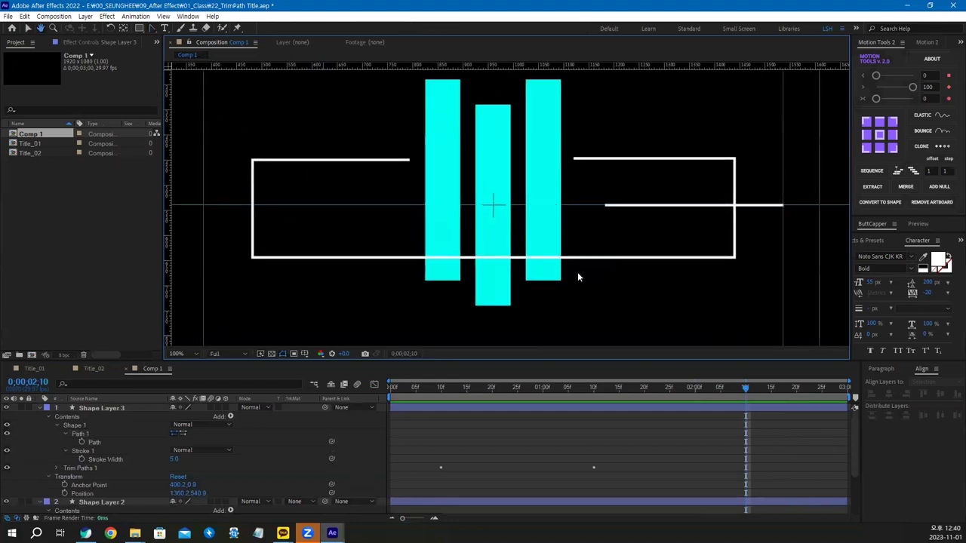
pyautogui.click(109, 410)
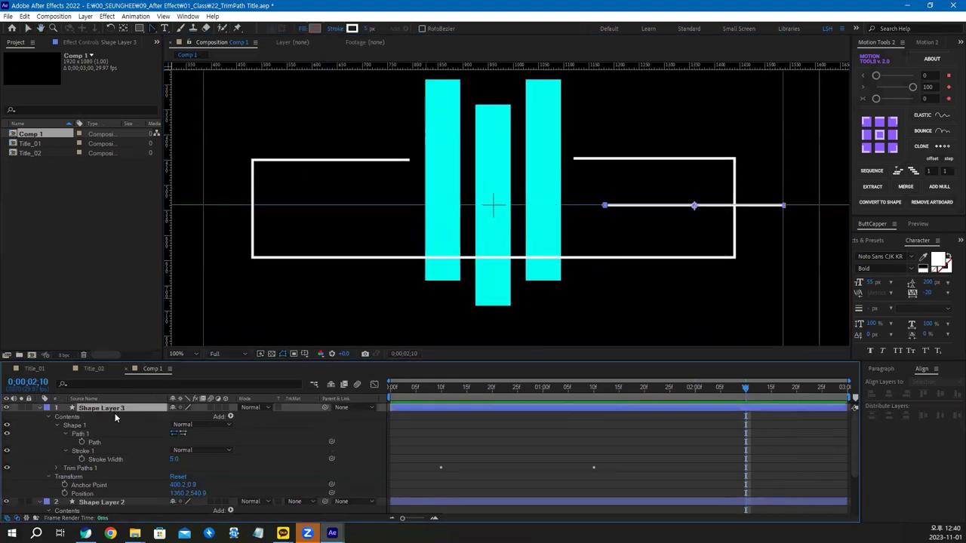
# Add a Repeater to the line layer and keep its Copies at 2.
pyautogui.click(230, 417)
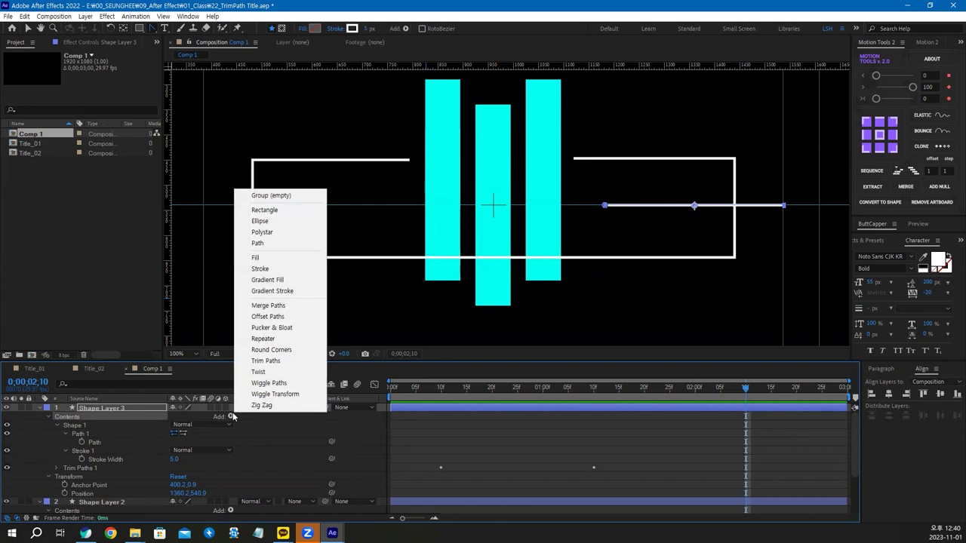
pyautogui.click(264, 339)
pyautogui.click(56, 476)
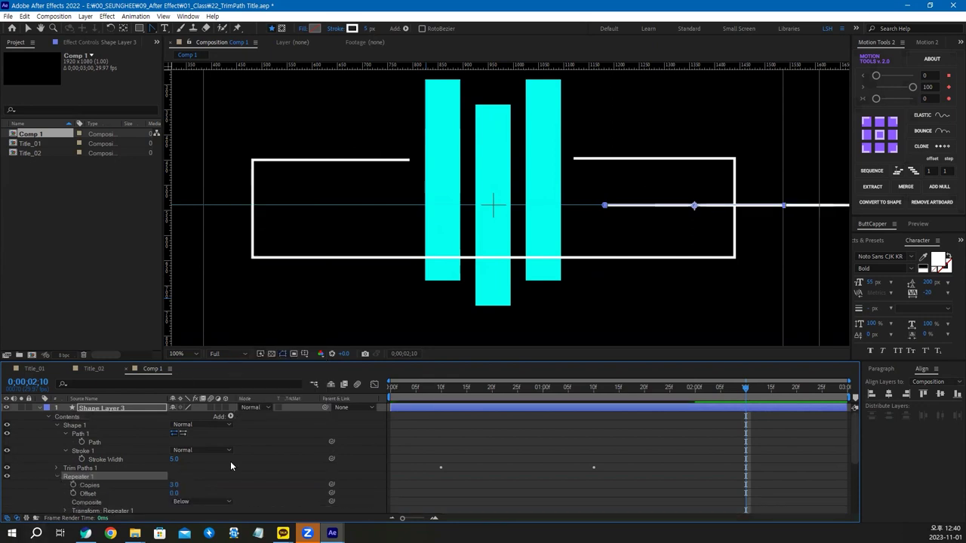
pyautogui.scroll(-2, 690, 298)
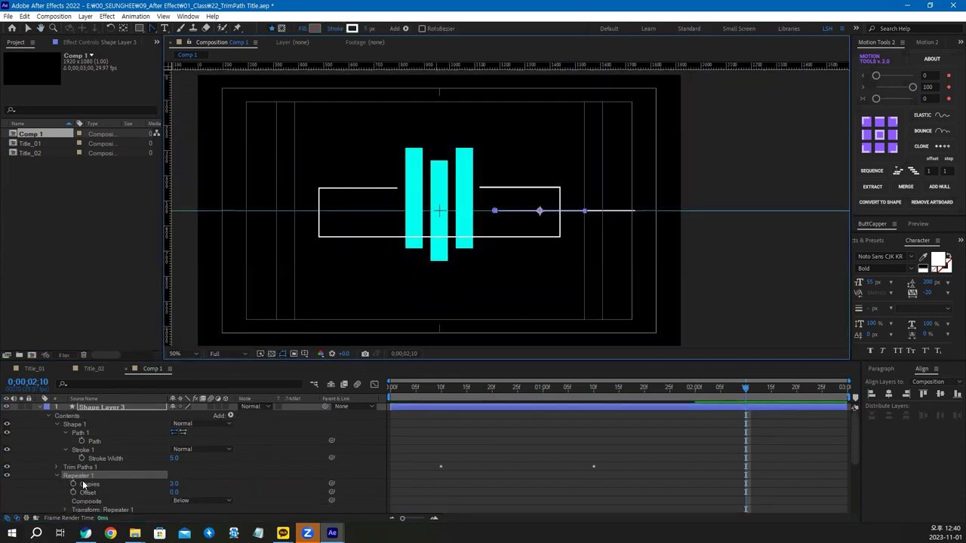
pyautogui.click(174, 485)
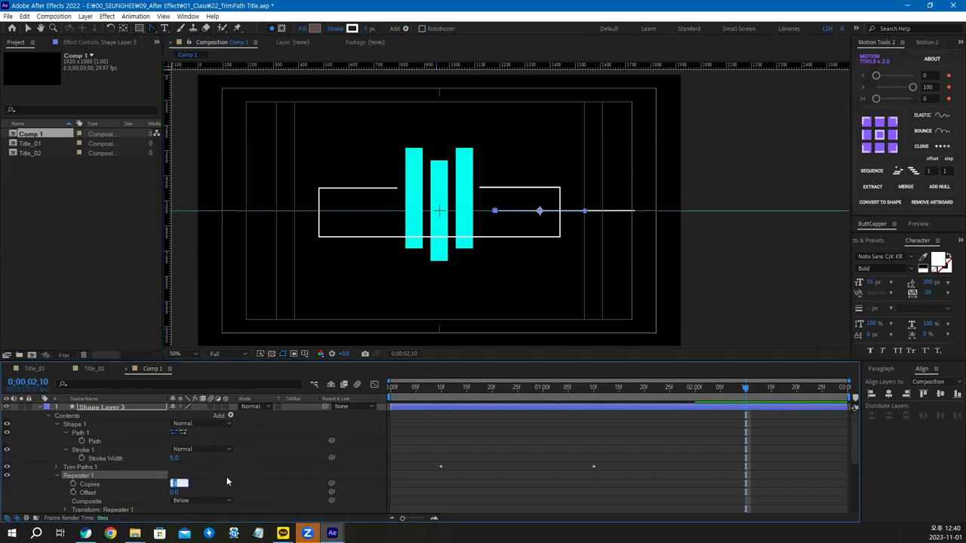
pyautogui.write('2')
pyautogui.press('Return')
# Expand Transform: Repeater 1 to show its Position, Scale and Rotation.
pyautogui.scroll(-3, 83, 473)
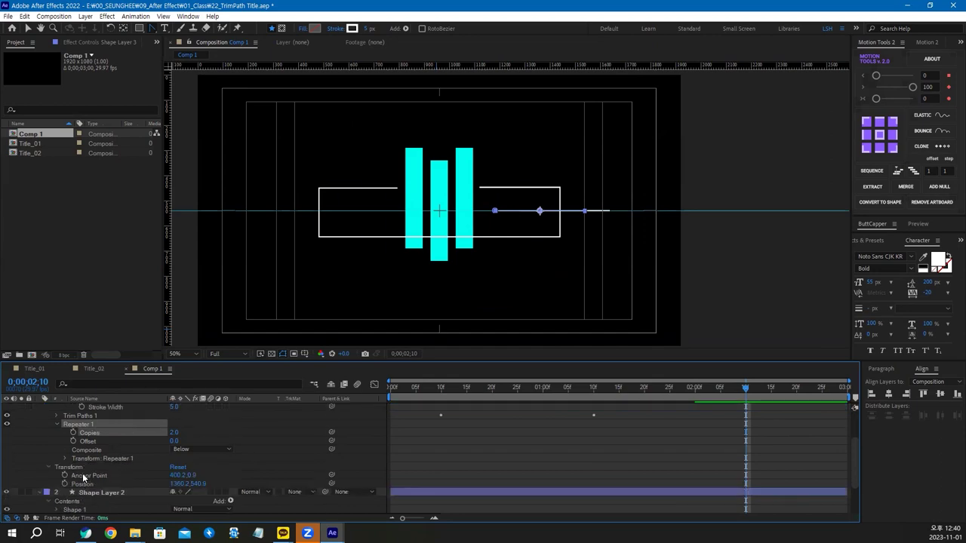
pyautogui.click(65, 458)
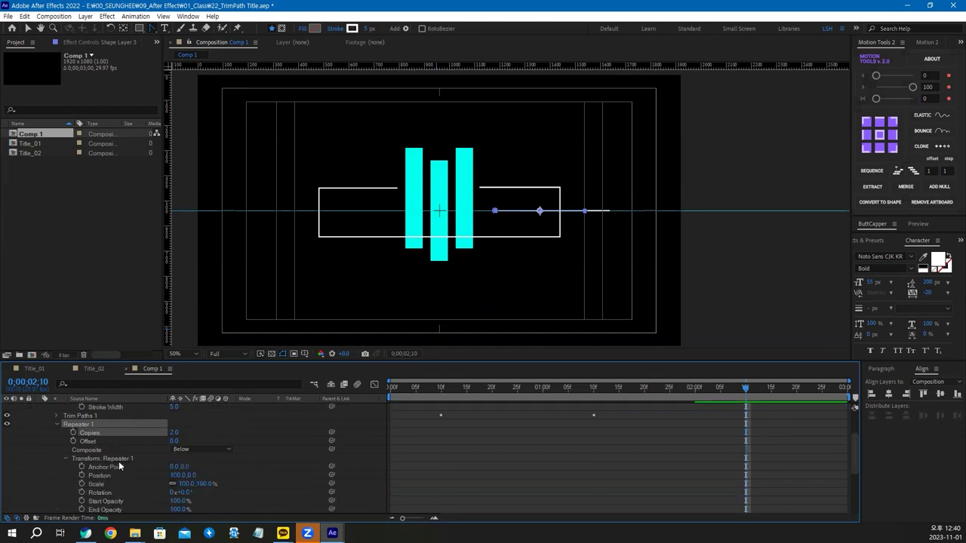
pyautogui.moveTo(257, 387); pyautogui.dragTo(266, 383)
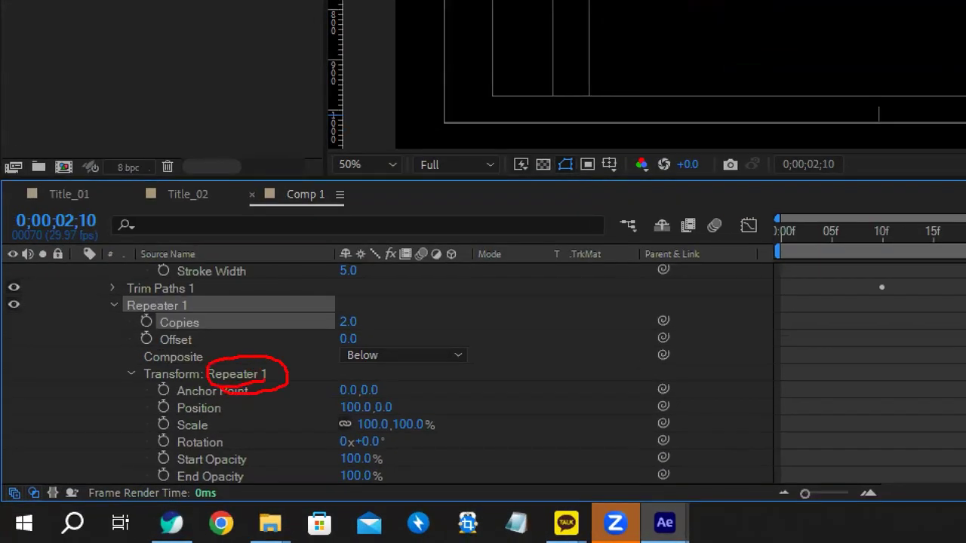
# Set the Repeater 1 copy's Position offset to 0,0.
pyautogui.moveTo(169, 420); pyautogui.dragTo(258, 420)
pyautogui.moveTo(334, 415); pyautogui.dragTo(368, 415)
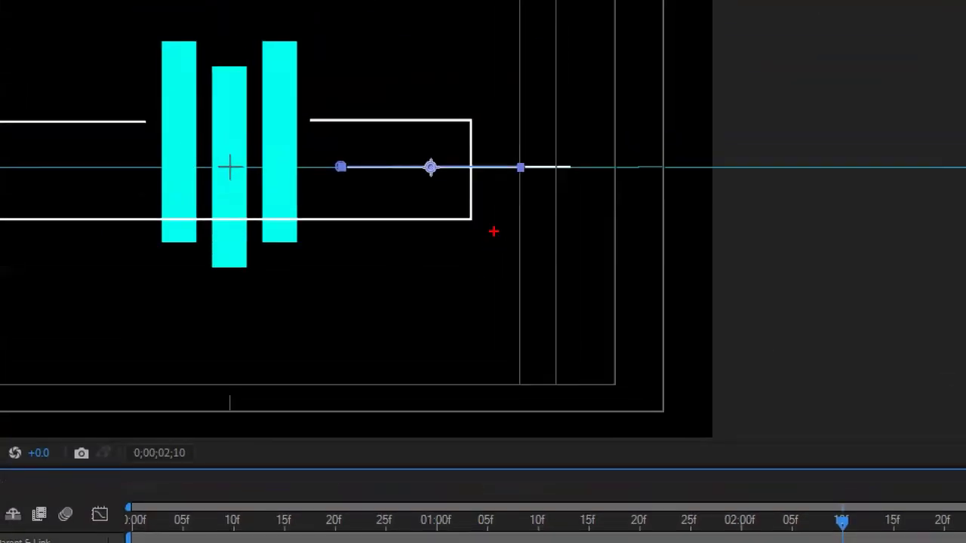
pyautogui.moveTo(435, 156)
pyautogui.mouseDown()
pyautogui.moveTo(397, 181)
pyautogui.moveTo(373, 172)
pyautogui.moveTo(520, 181)
pyautogui.moveTo(519, 192)
pyautogui.mouseUp()
pyautogui.moveTo(576, 181)
pyautogui.mouseDown()
pyautogui.moveTo(562, 174)
pyautogui.moveTo(598, 181)
pyautogui.mouseUp()
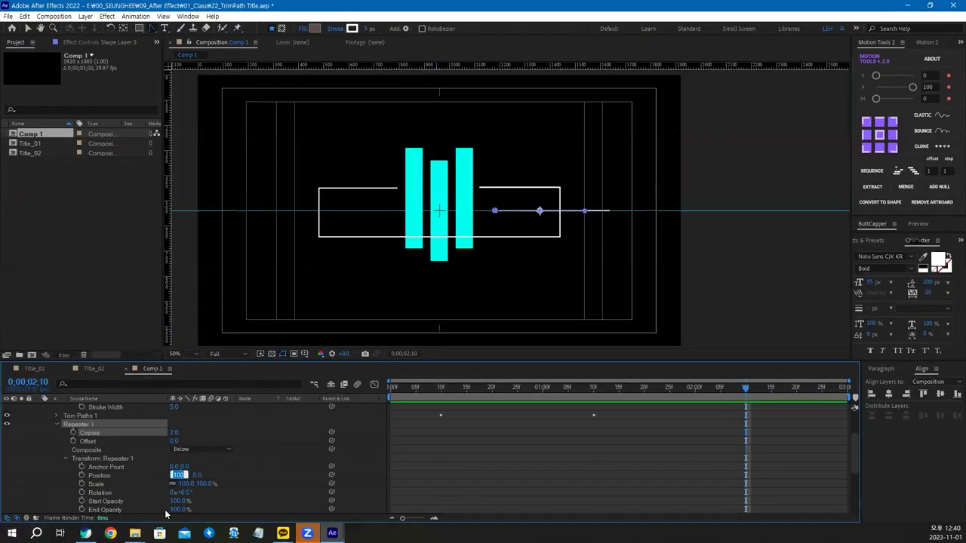
pyautogui.write('0')
pyautogui.press('Return')
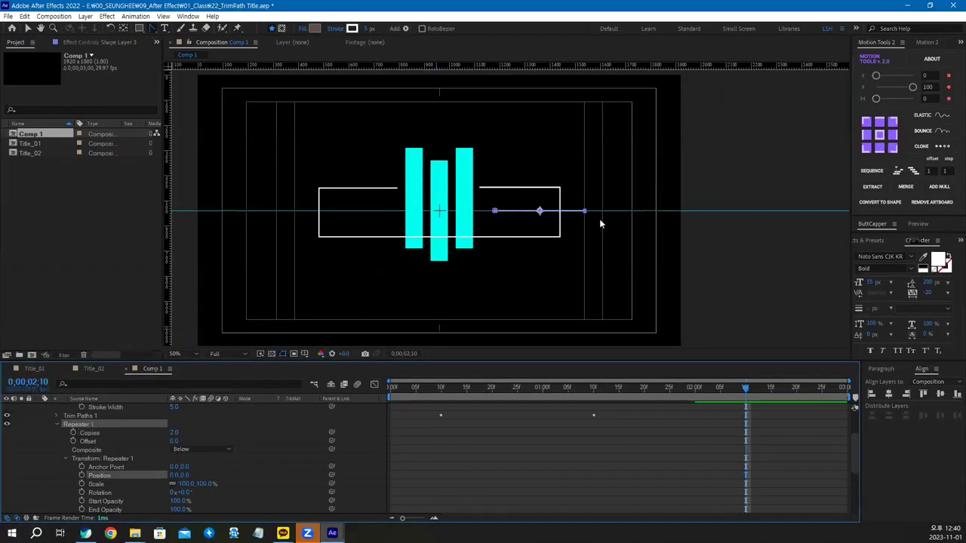
# Rotate the repeated copy 180° so the line mirrors onto the left.
pyautogui.click(184, 492)
pyautogui.write('180')
pyautogui.press('Return')
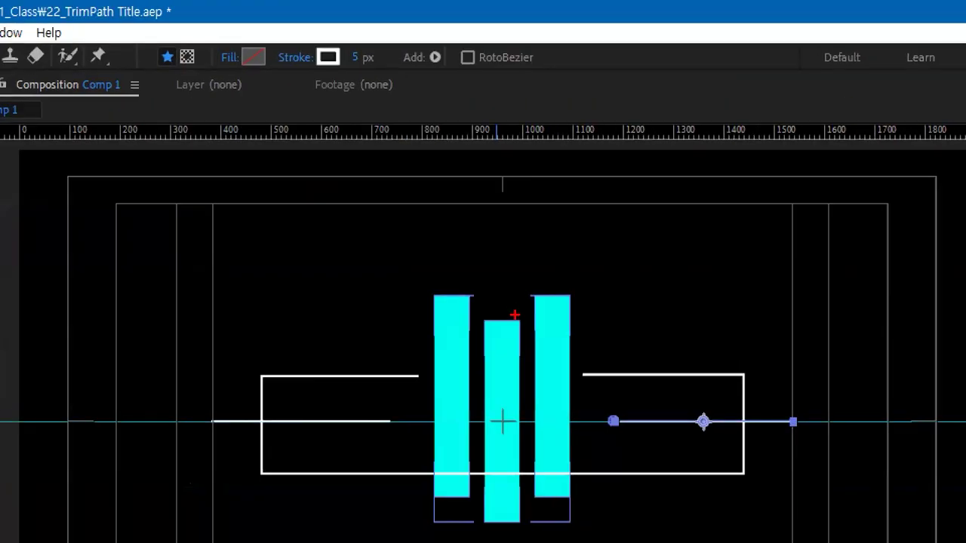
pyautogui.moveTo(501, 407); pyautogui.dragTo(502, 453)
pyautogui.moveTo(652, 424)
pyautogui.mouseDown()
pyautogui.moveTo(351, 511)
pyautogui.moveTo(298, 455)
pyautogui.moveTo(374, 458)
pyautogui.mouseUp()
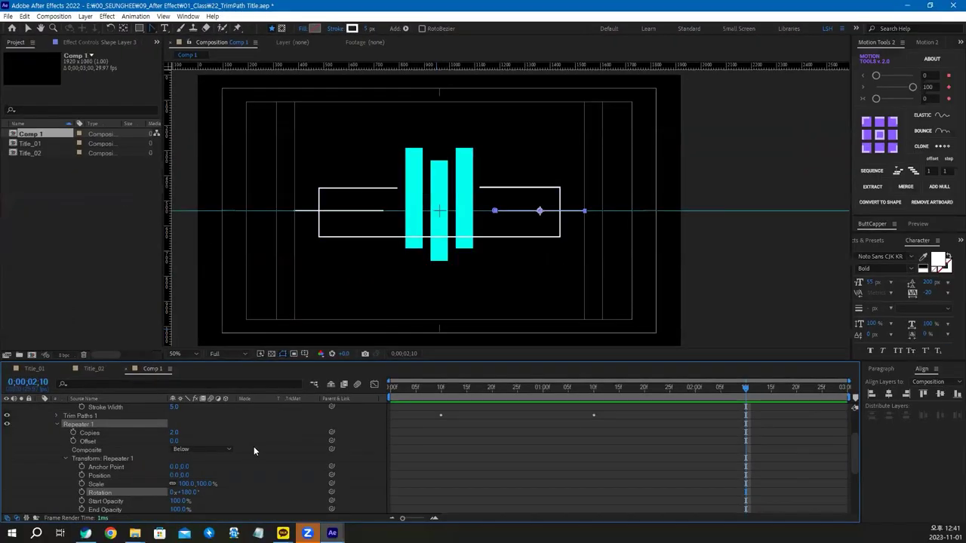
# Remove the horizontal guide and preview the animation from the start.
pyautogui.click(254, 471)
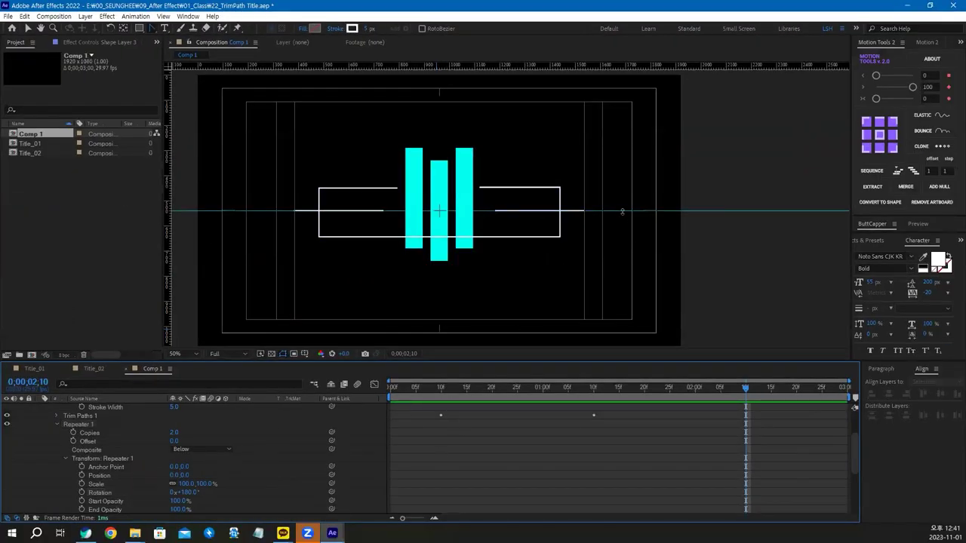
pyautogui.moveTo(622, 211); pyautogui.dragTo(643, 4)
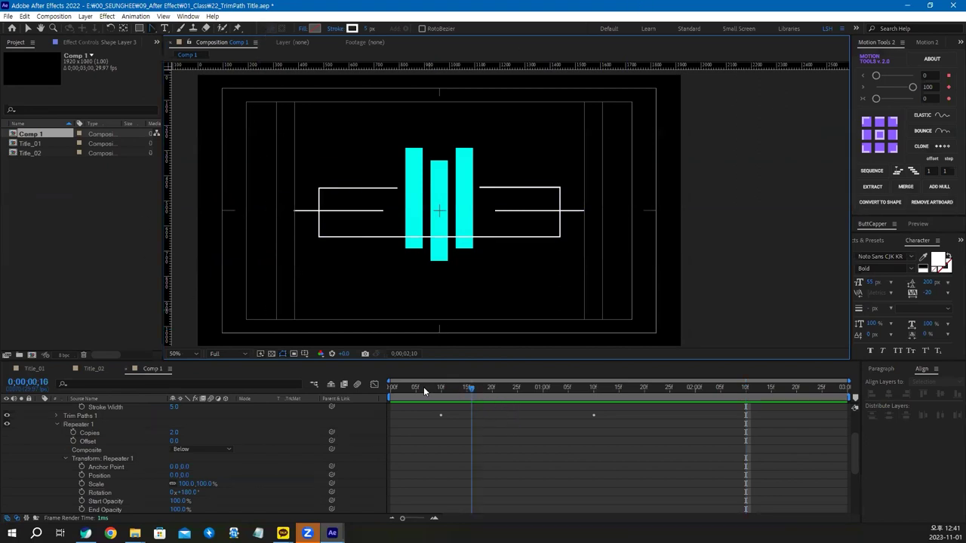
pyautogui.click(392, 386)
pyautogui.press('space')
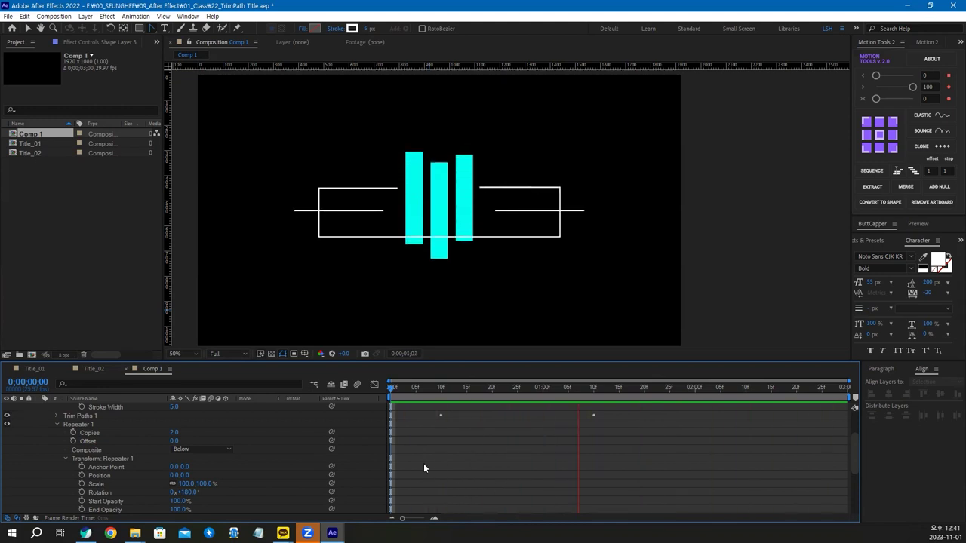
pyautogui.click(641, 389)
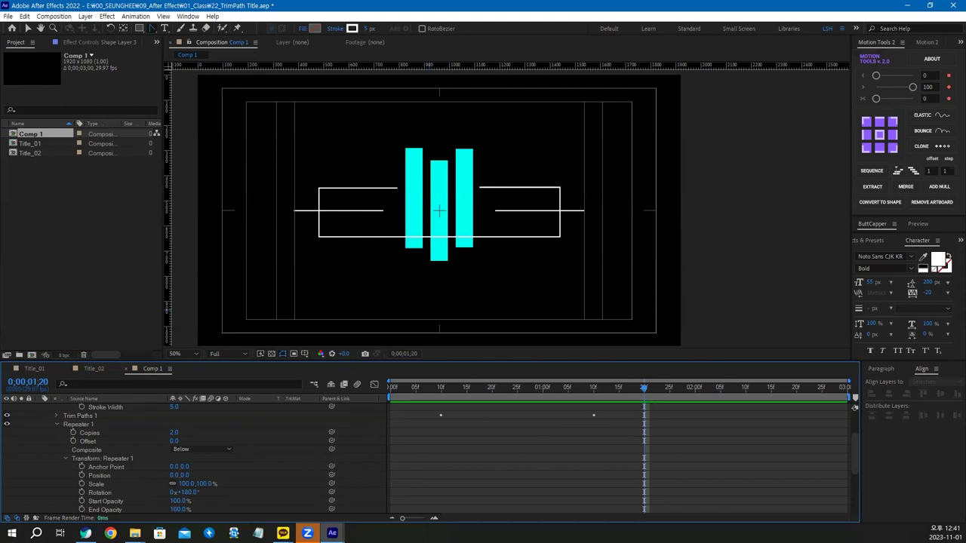
# Check the SEOUNGHEE title text in the Title_01 composition.
pyautogui.click(34, 369)
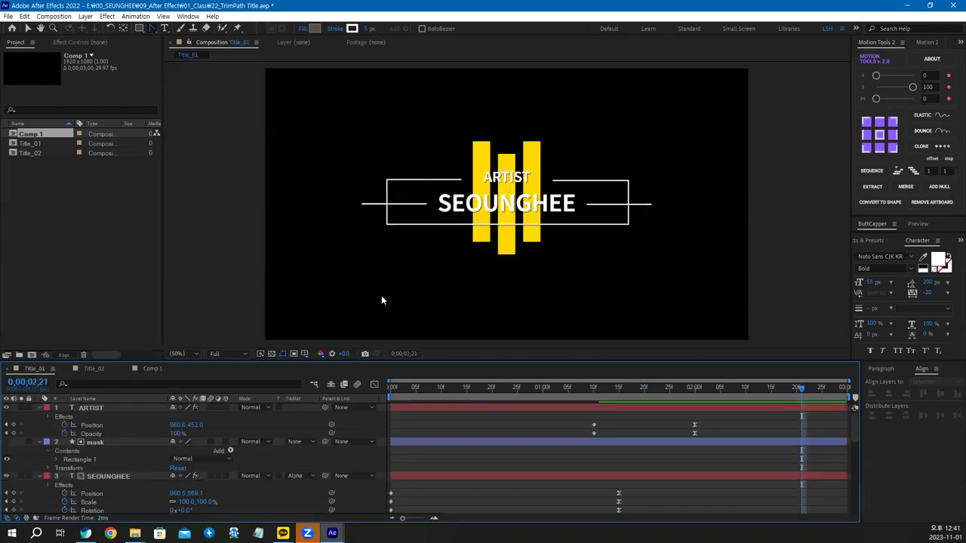
pyautogui.click(475, 206)
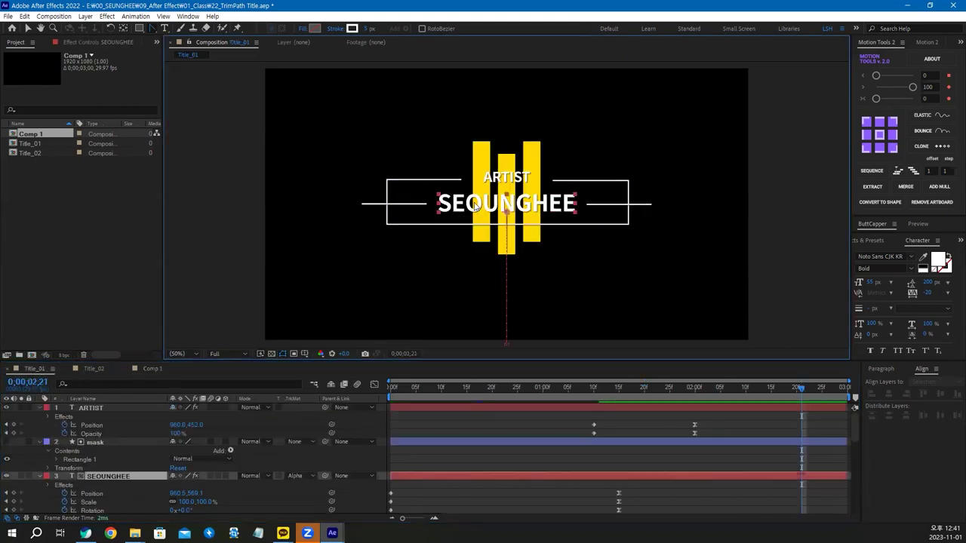
pyautogui.doubleClick(98, 477)
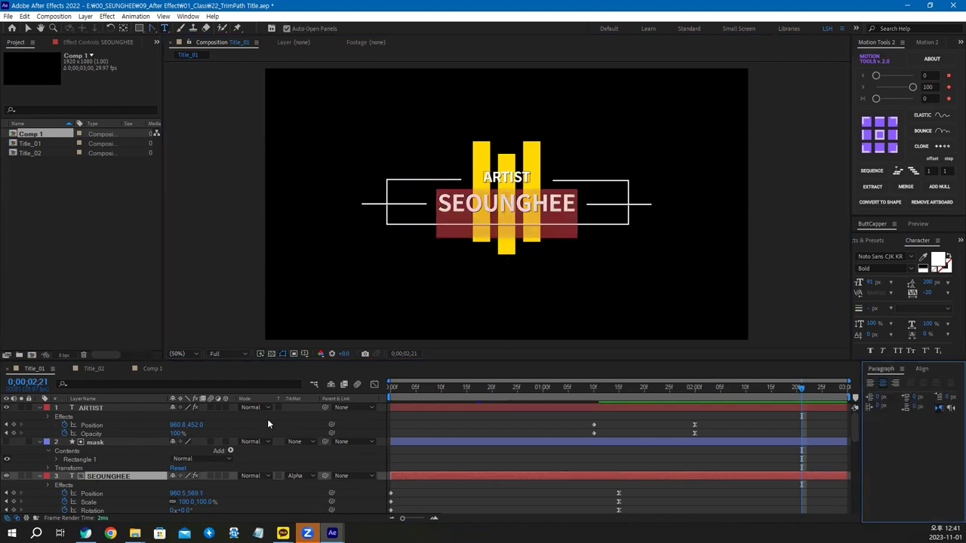
# Type SEOUNGHEE as a new text layer in Comp 1.
pyautogui.click(152, 369)
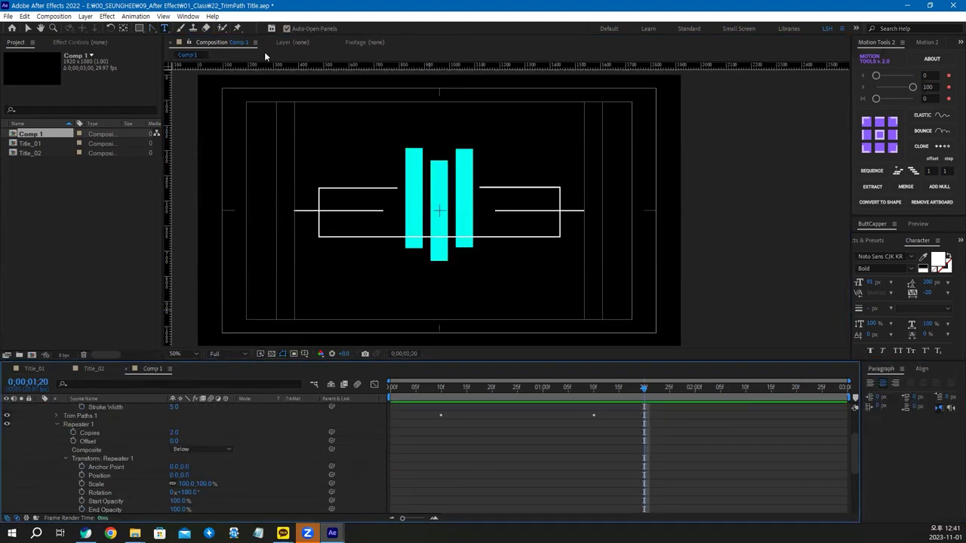
pyautogui.click(407, 271)
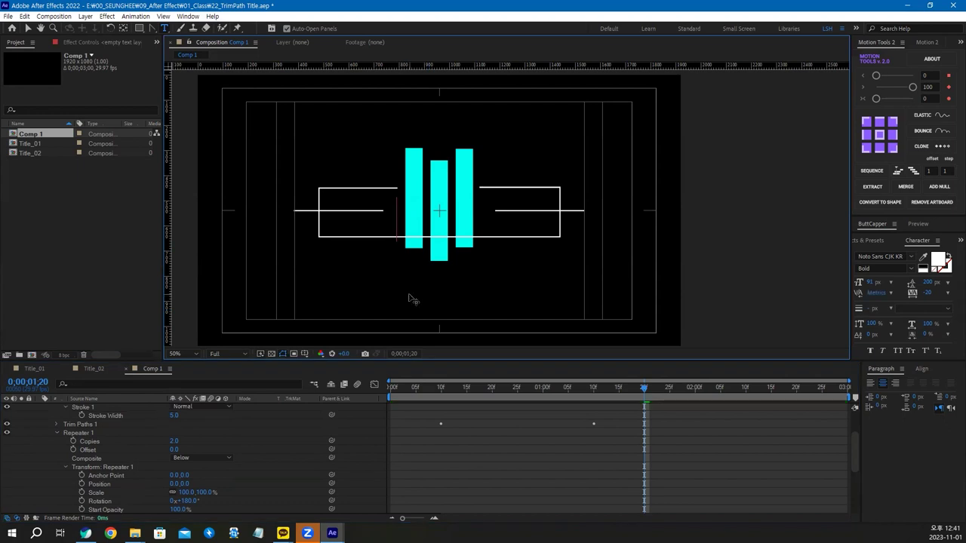
pyautogui.write('SEOUNGHEE')
pyautogui.click(27, 28)
# Centre the SEOUNGHEE text horizontally in the composition and view it at 100%.
pyautogui.click(921, 368)
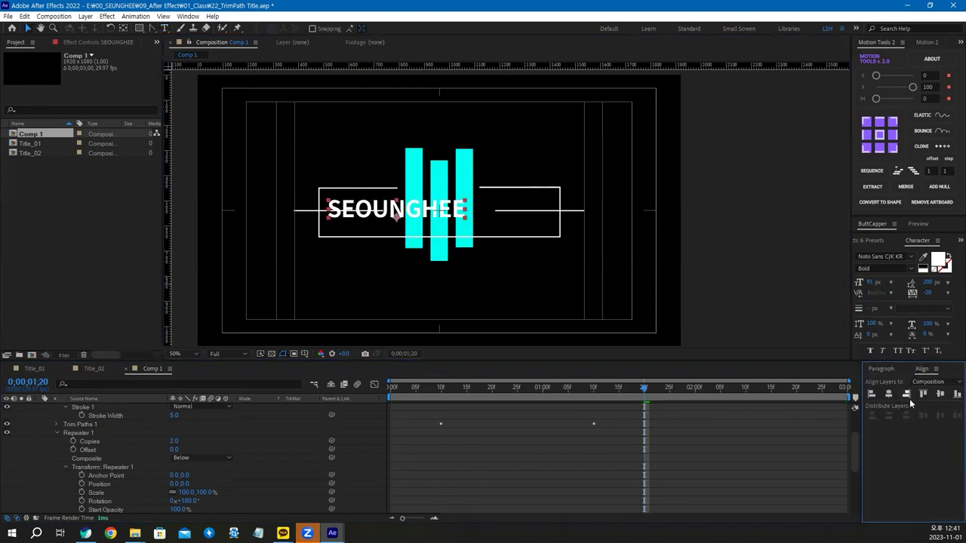
pyautogui.click(889, 394)
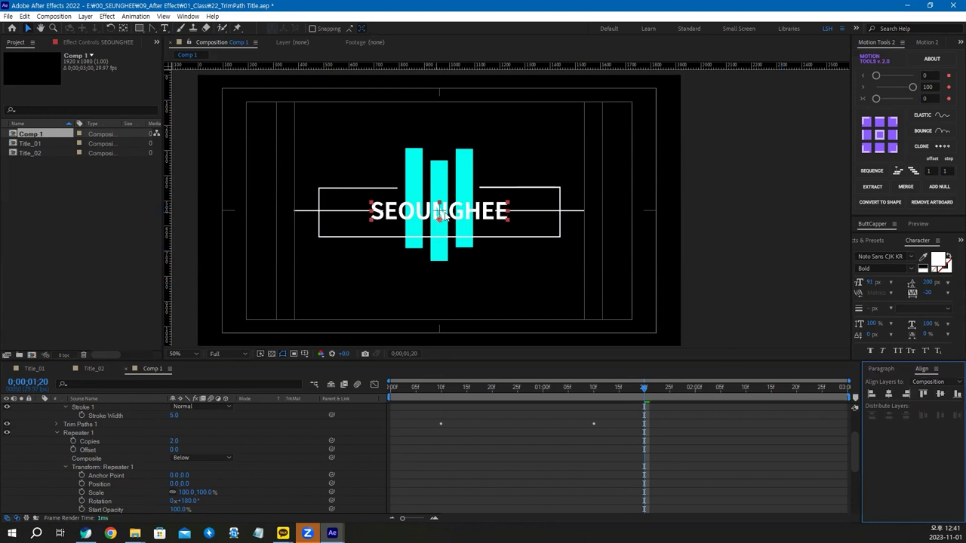
pyautogui.press('/')
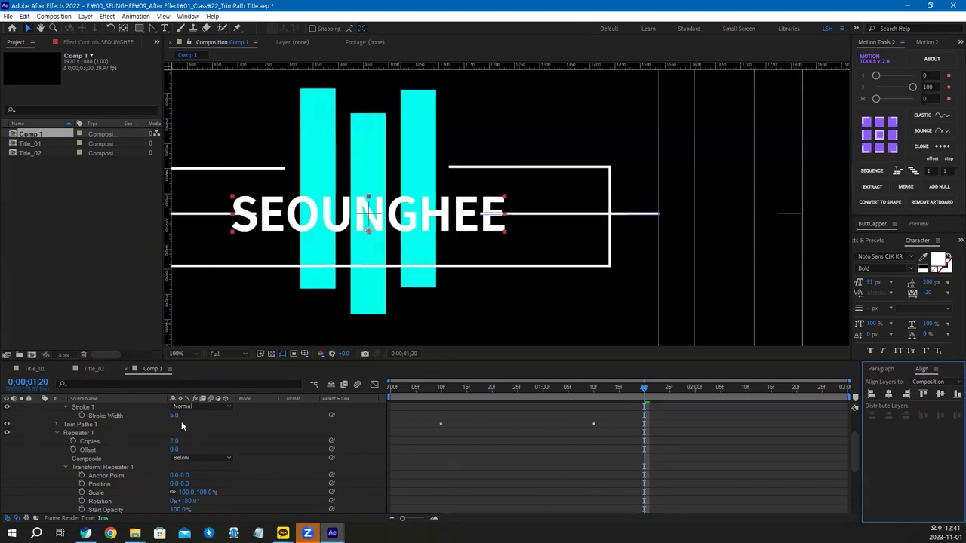
pyautogui.scroll(3, 140, 459)
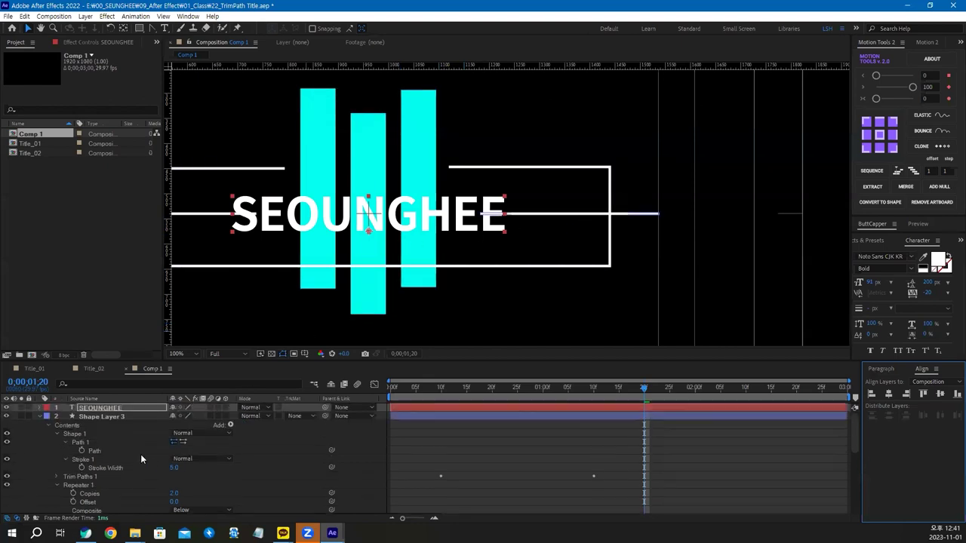
# Drag Shape Layer 3's Path 1 start vertex outward so both lines clear the title.
pyautogui.click(133, 418)
pyautogui.click(80, 442)
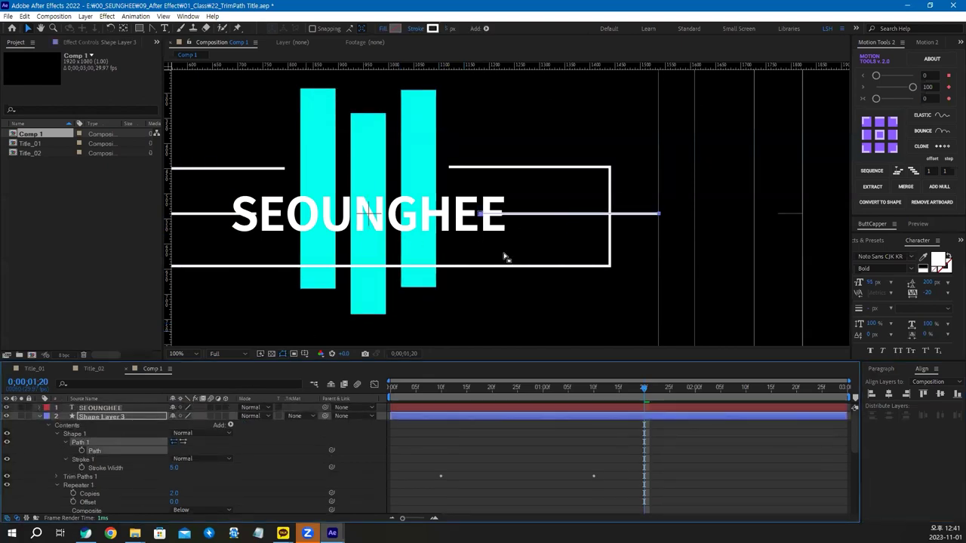
pyautogui.moveTo(480, 214); pyautogui.dragTo(522, 214)
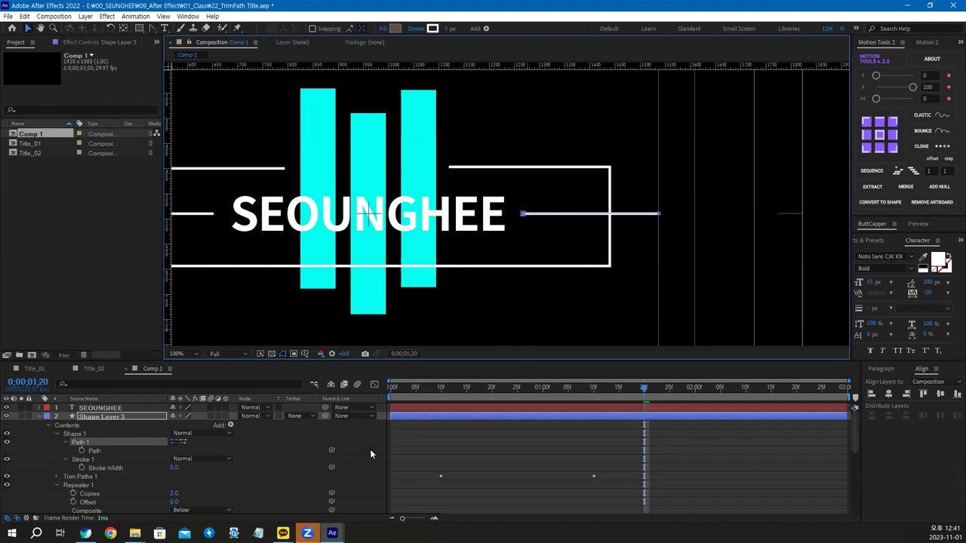
pyautogui.hotkey('ctrl', '1')
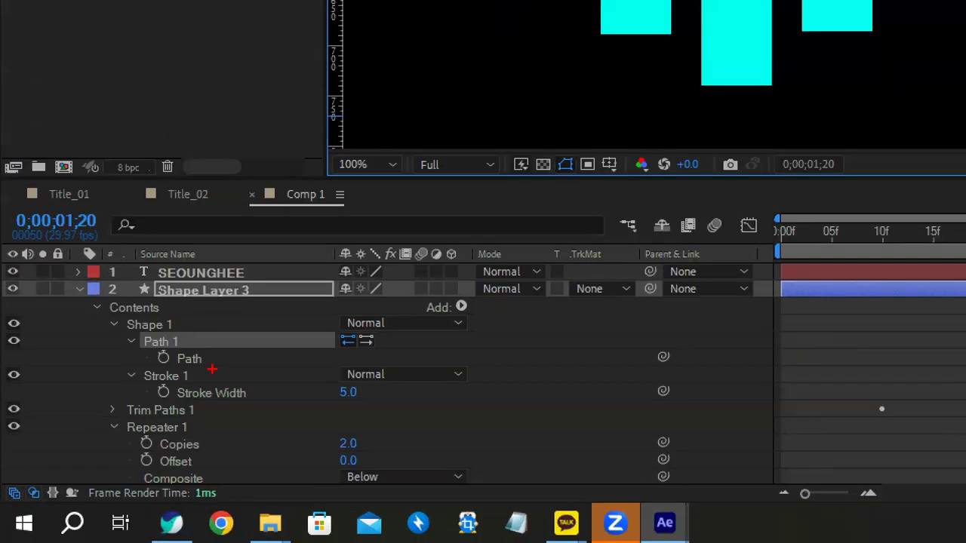
pyautogui.moveTo(106, 456); pyautogui.dragTo(108, 449)
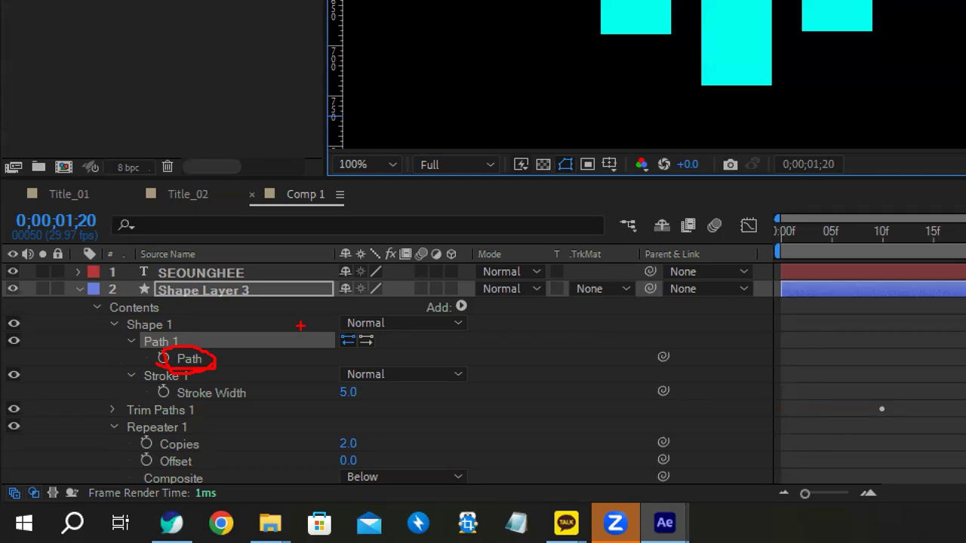
pyautogui.press('Escape')
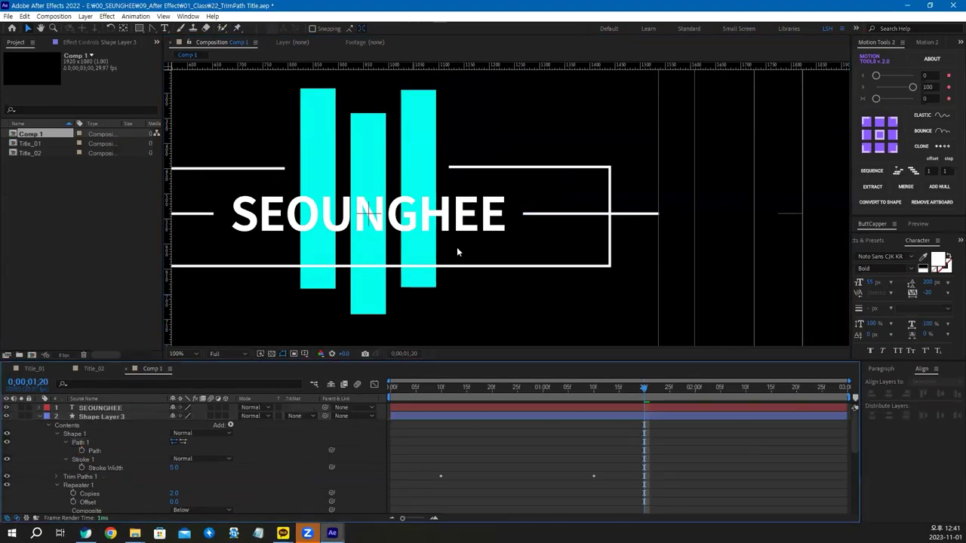
pyautogui.scroll(-2, 432, 297)
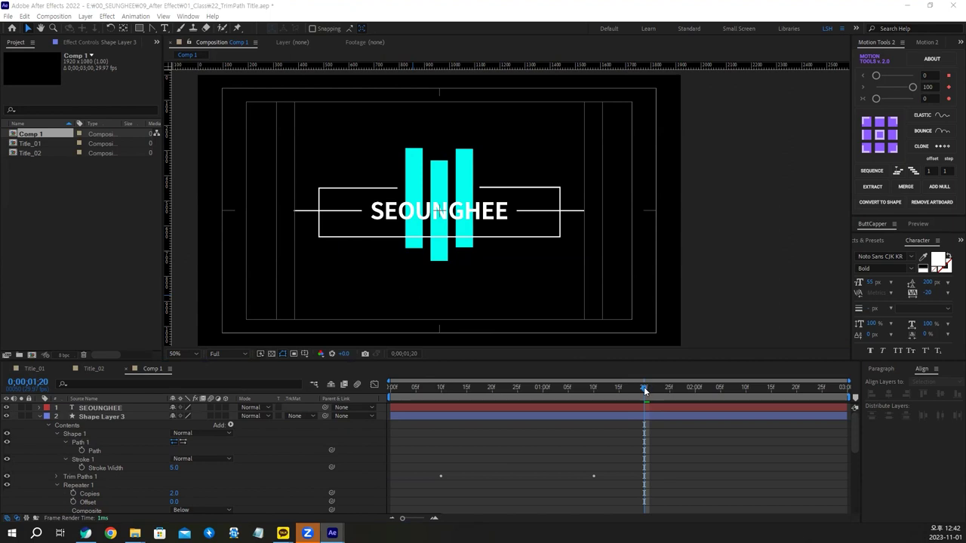
# At 1;15, set Position, Scale and Rotation keyframes on the SEOUNGHEE layer.
pyautogui.moveTo(642, 396); pyautogui.dragTo(617, 398)
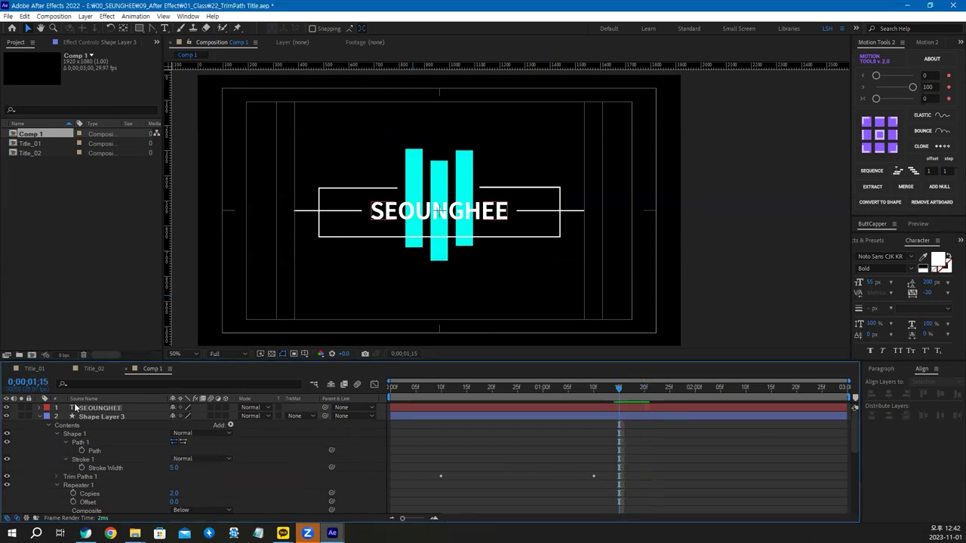
pyautogui.click(98, 408)
pyautogui.press('p')
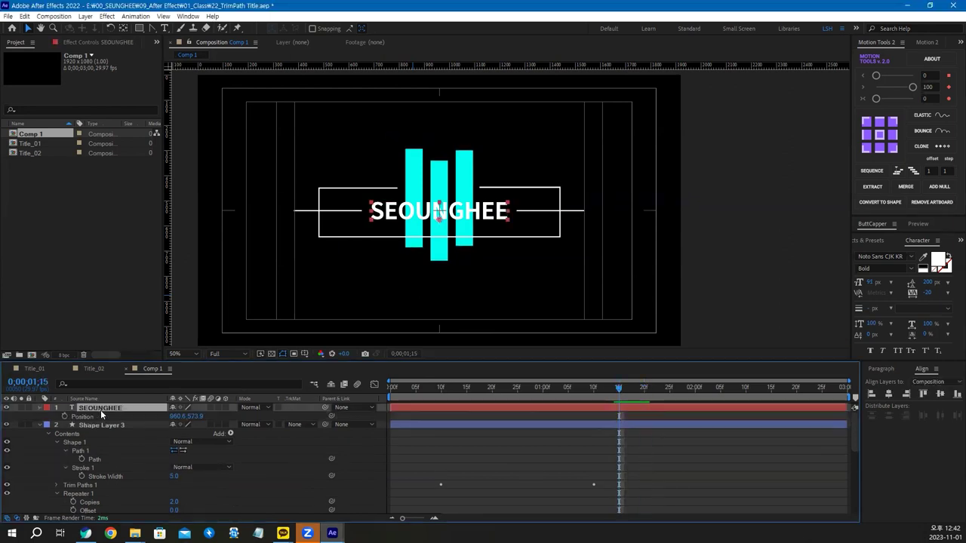
pyautogui.hotkey('shift', 'r')
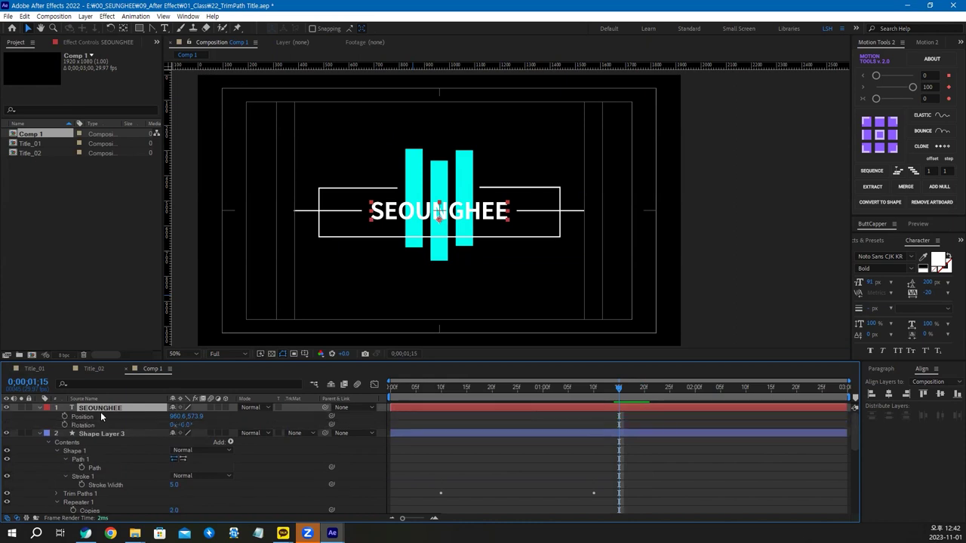
pyautogui.hotkey('shift', 's')
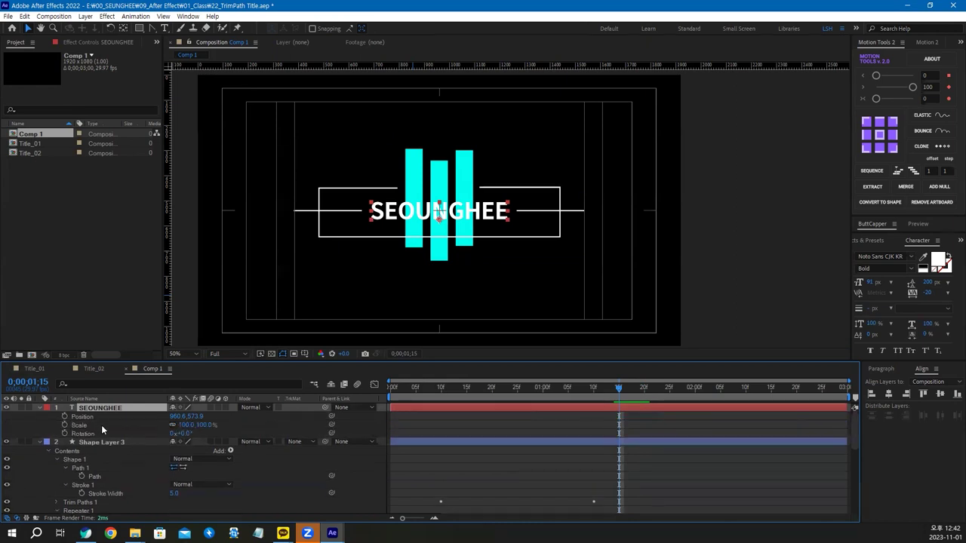
pyautogui.click(64, 418)
pyautogui.click(64, 425)
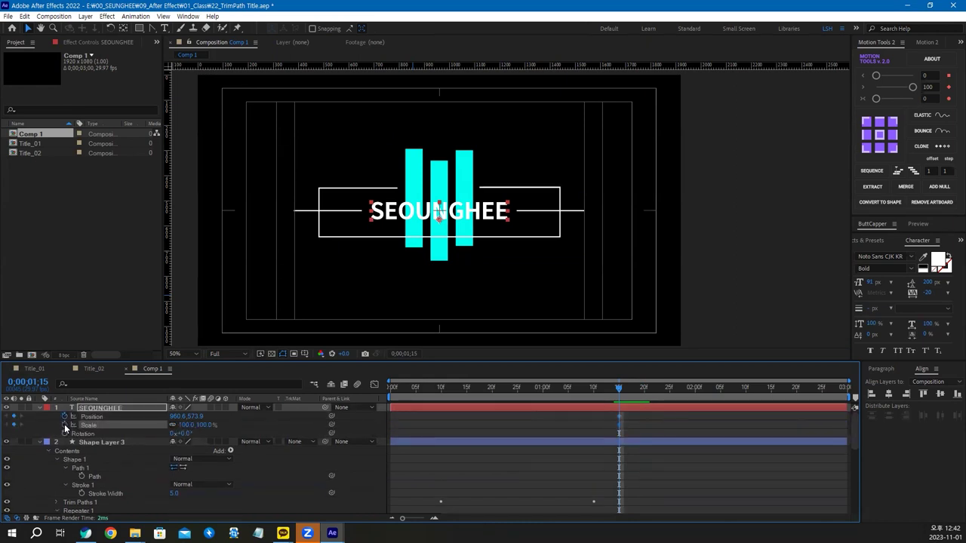
pyautogui.click(65, 434)
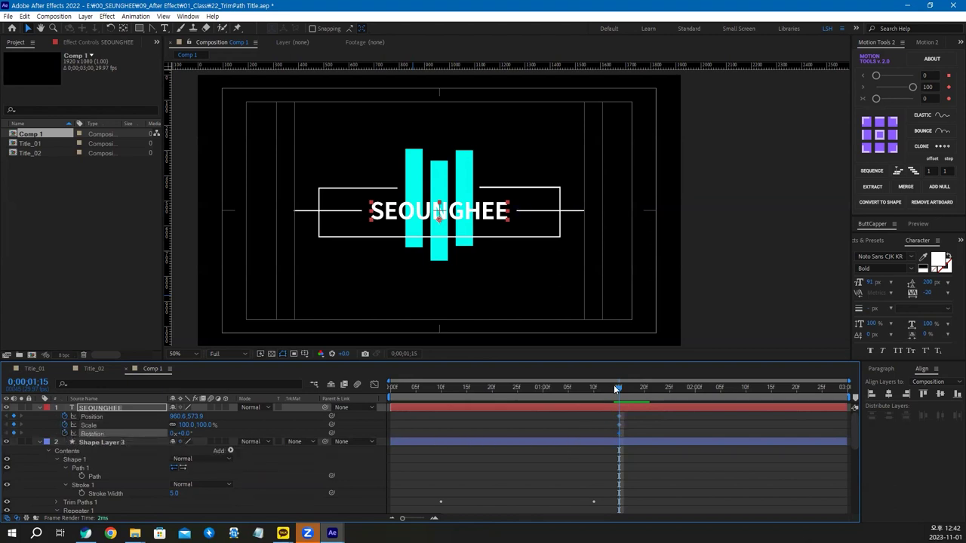
# At 0;00, move SEOUNGHEE down to Y 1127.9, scale 150% and rotate 40°.
pyautogui.moveTo(617, 388); pyautogui.dragTo(391, 388)
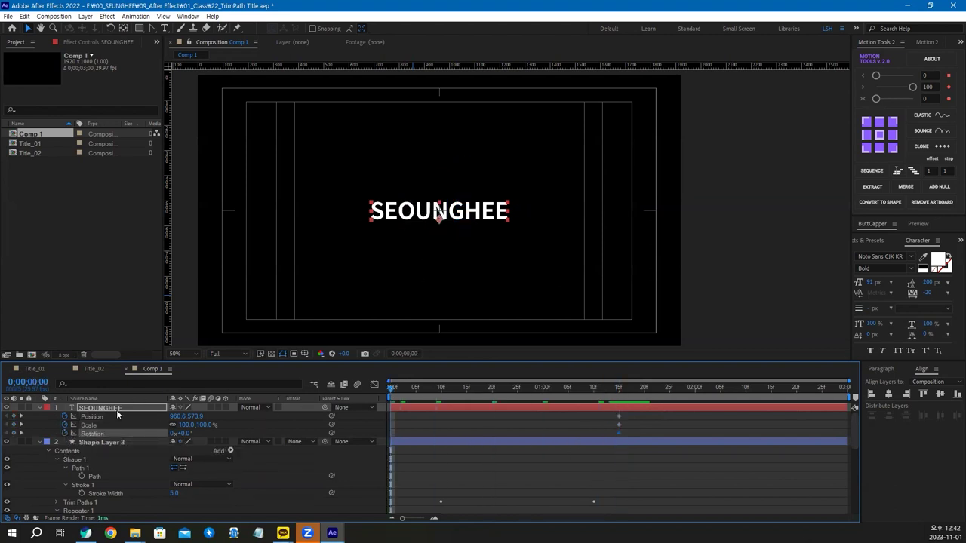
pyautogui.moveTo(197, 416); pyautogui.dragTo(249, 416)
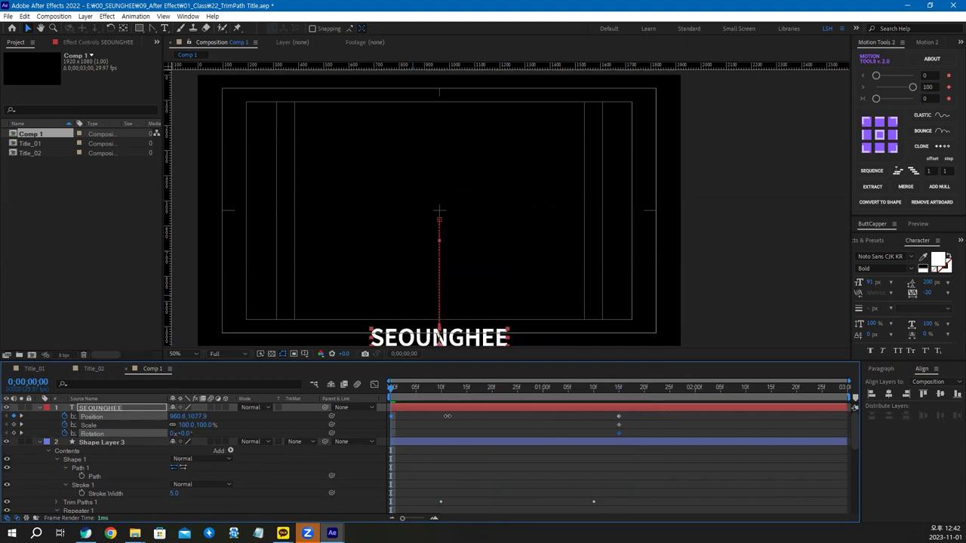
pyautogui.click(206, 425)
pyautogui.write('150')
pyautogui.press('Return')
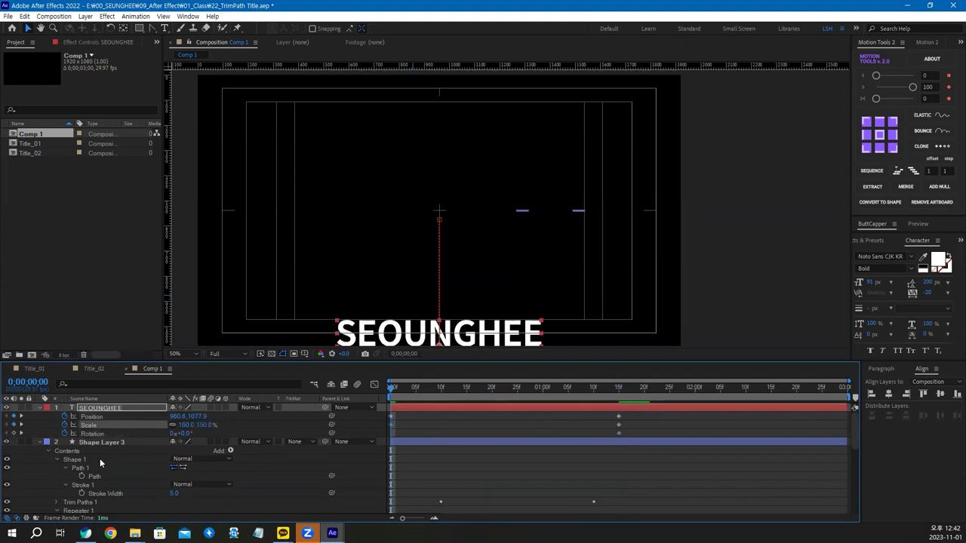
pyautogui.click(185, 434)
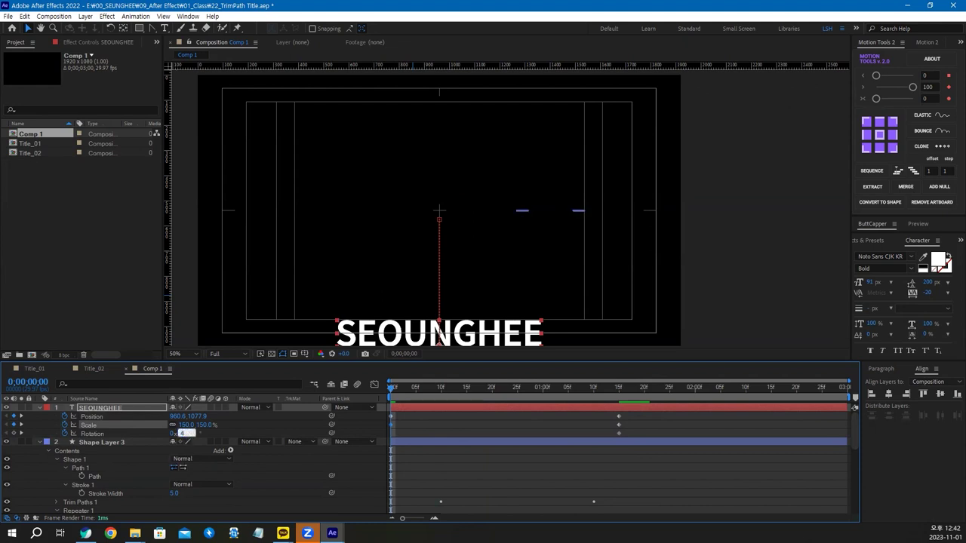
pyautogui.write('0')
pyautogui.press('Return')
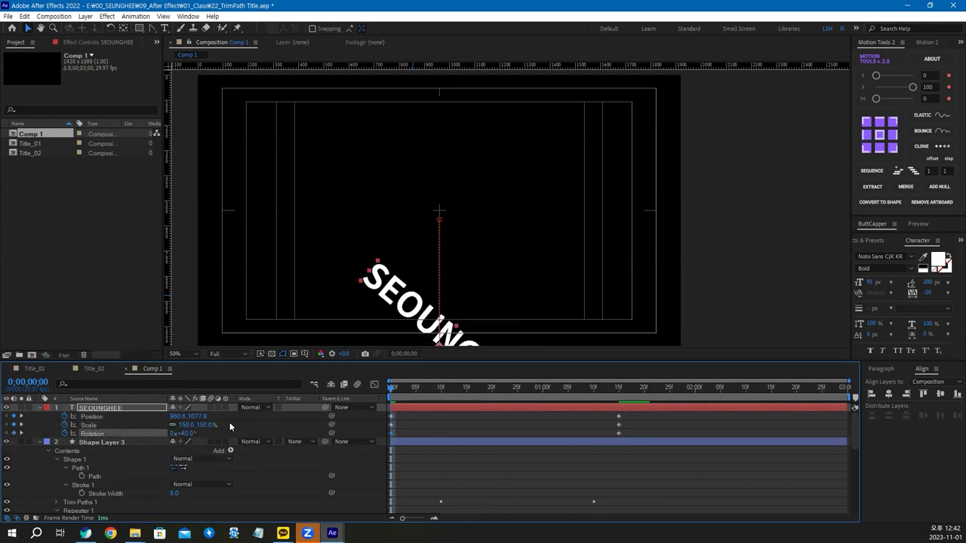
pyautogui.moveTo(199, 416); pyautogui.dragTo(226, 416)
# Preview the title, then select its three ending keyframes and adjust the ease strength.
pyautogui.press('space')
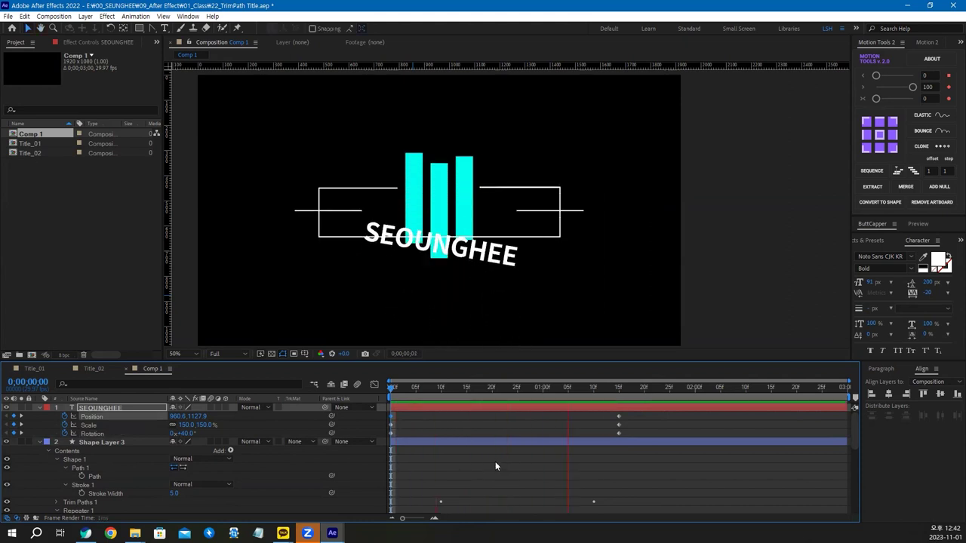
pyautogui.press('space')
pyautogui.moveTo(639, 415); pyautogui.dragTo(617, 437)
pyautogui.moveTo(912, 86); pyautogui.dragTo(905, 88)
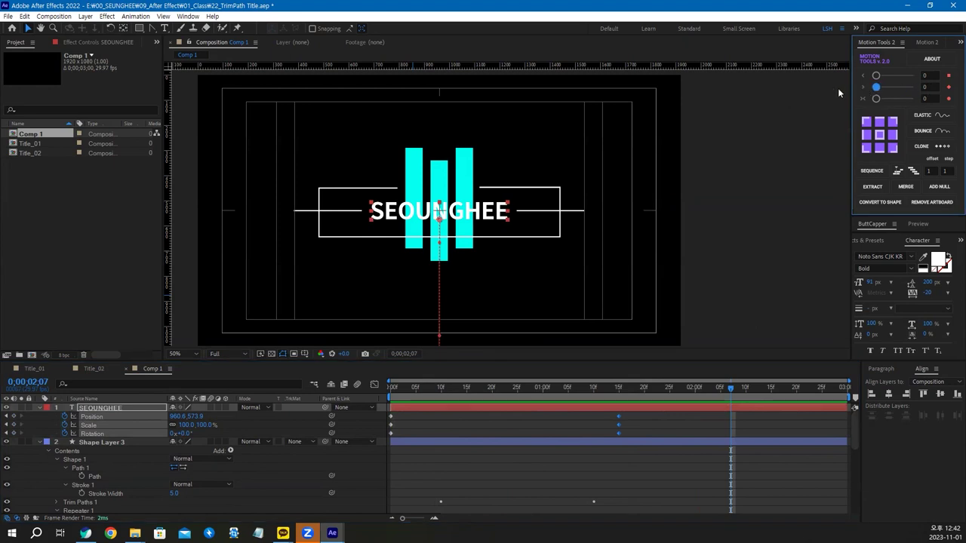
# Apply an 80-strength ease to the ending keyframes and preview the glide.
pyautogui.click(927, 87)
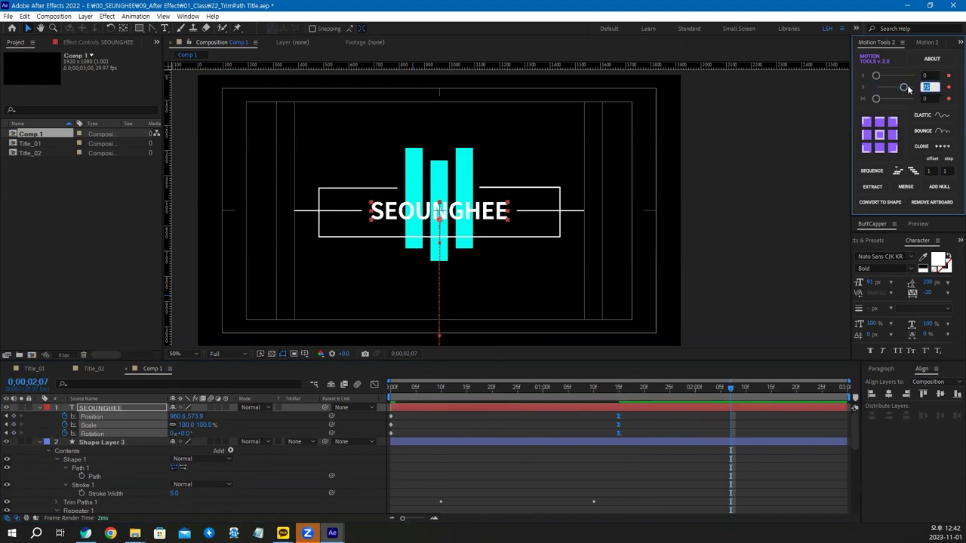
pyautogui.write('80')
pyautogui.press('Return')
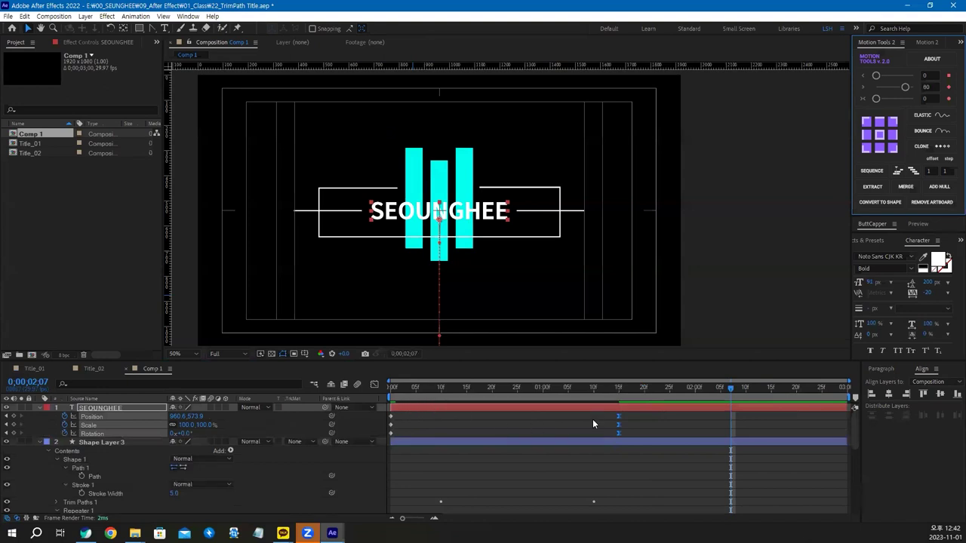
pyautogui.press('space')
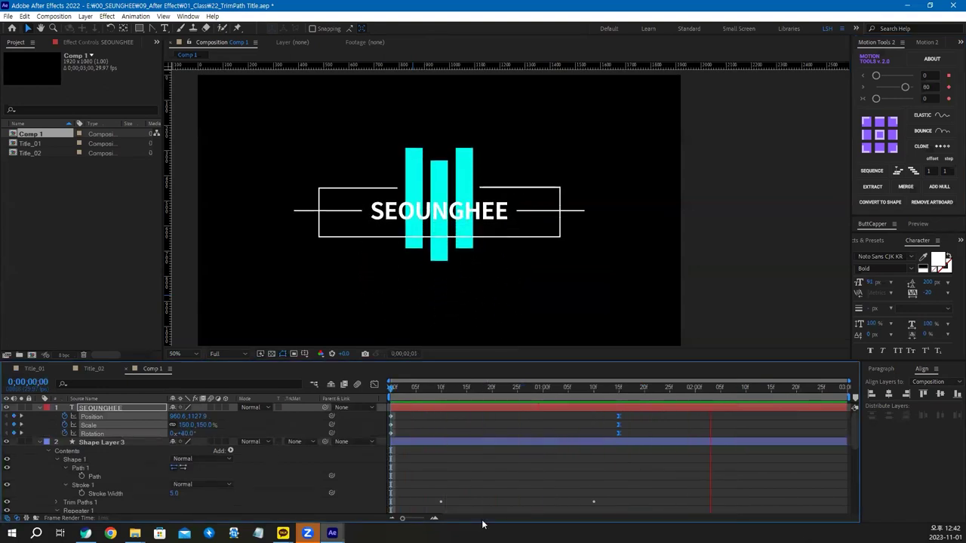
pyautogui.press('space')
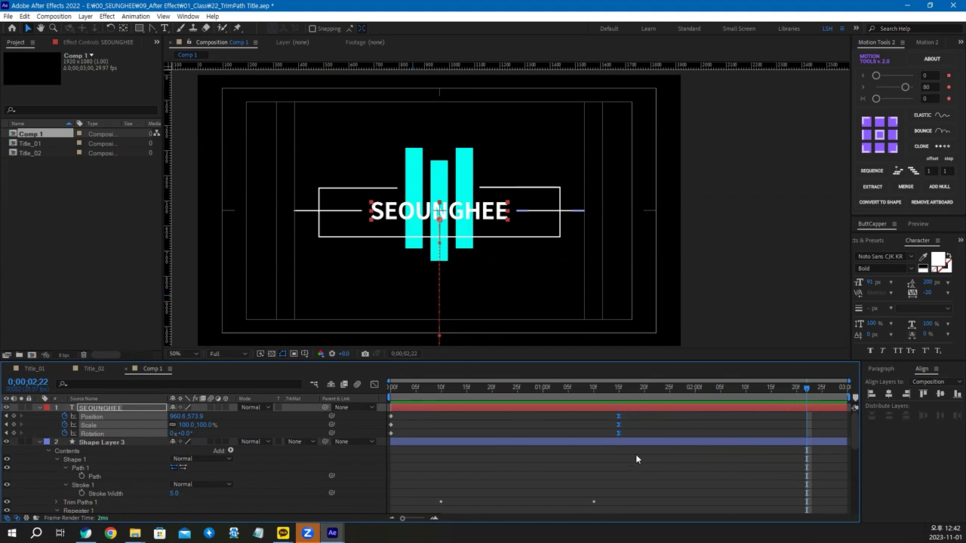
# Deselect layers, view the comp at 100% and pick the Rectangle tool.
pyautogui.click(700, 473)
pyautogui.press('.')
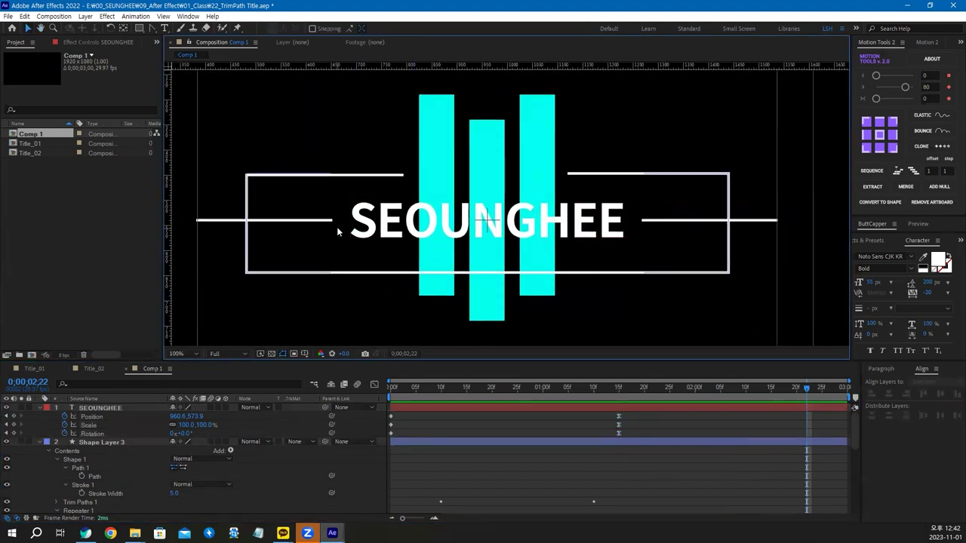
pyautogui.press('q')
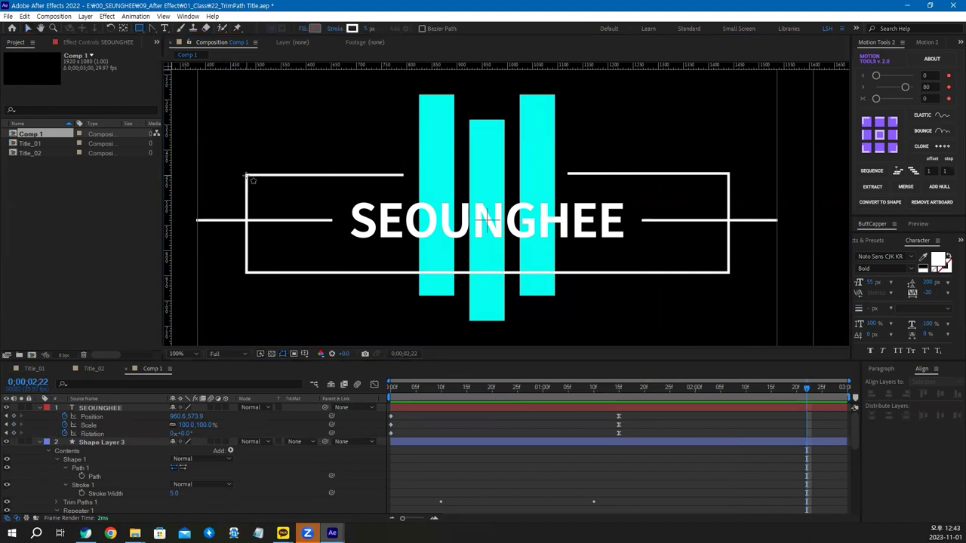
# Draw a white-filled (FFFFFF) rectangle over the title's white frame.
pyautogui.moveTo(246, 175); pyautogui.dragTo(732, 274)
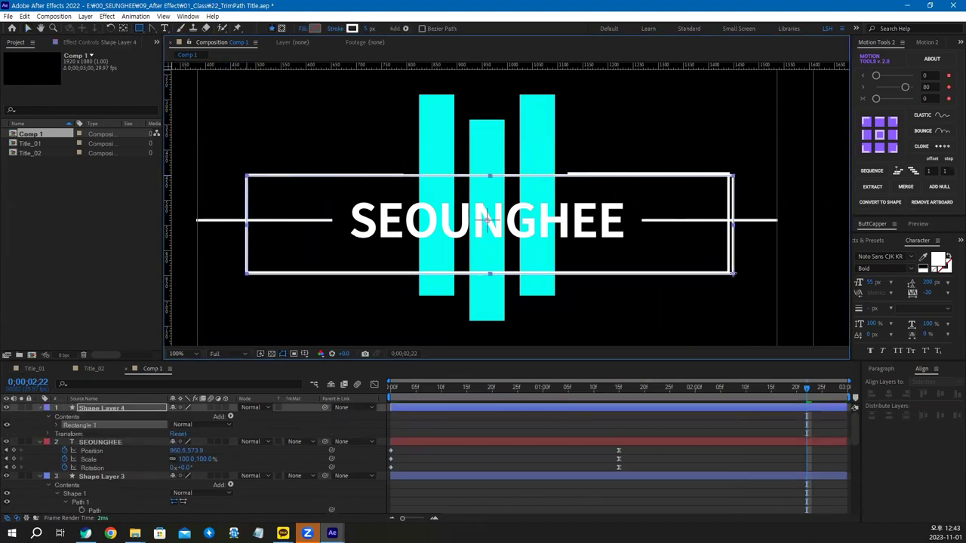
pyautogui.click(313, 27)
pyautogui.moveTo(132, 270); pyautogui.dragTo(99, 235)
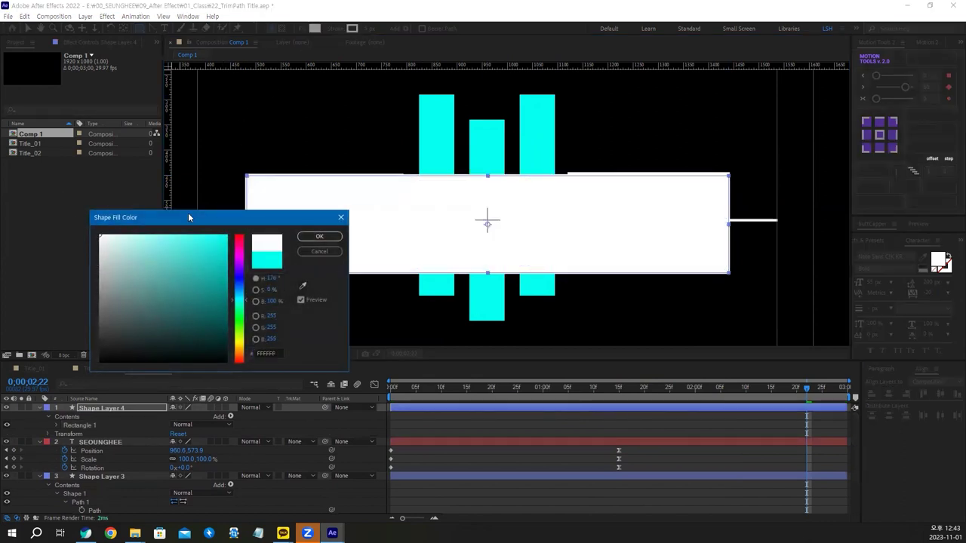
pyautogui.click(318, 237)
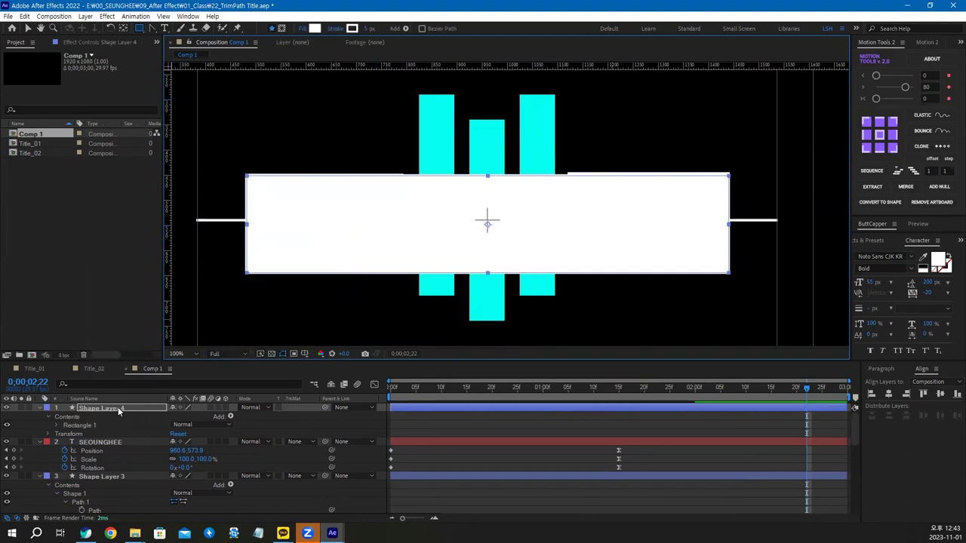
# Rename the new shape layer 'mask'.
pyautogui.press('Return')
pyautogui.write('mask')
pyautogui.press('Return')
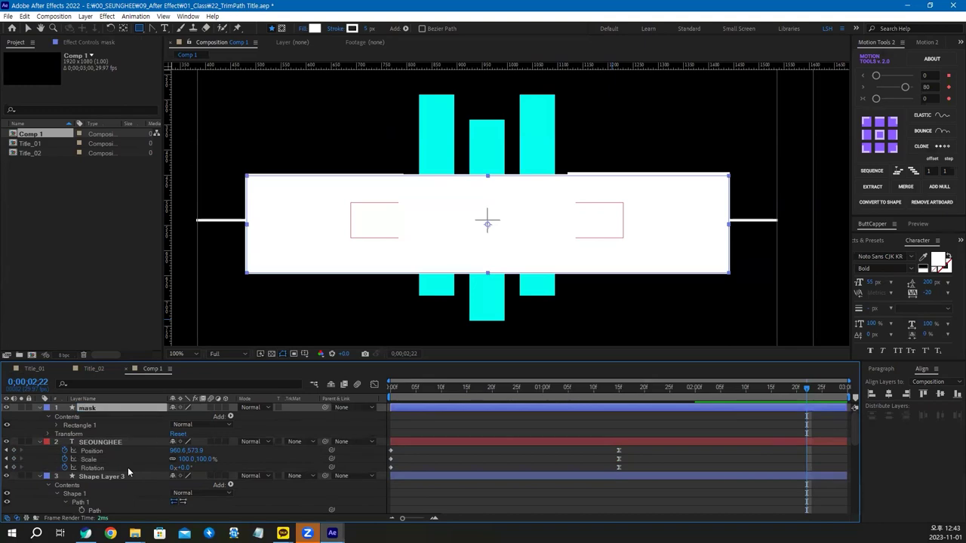
pyautogui.click(111, 443)
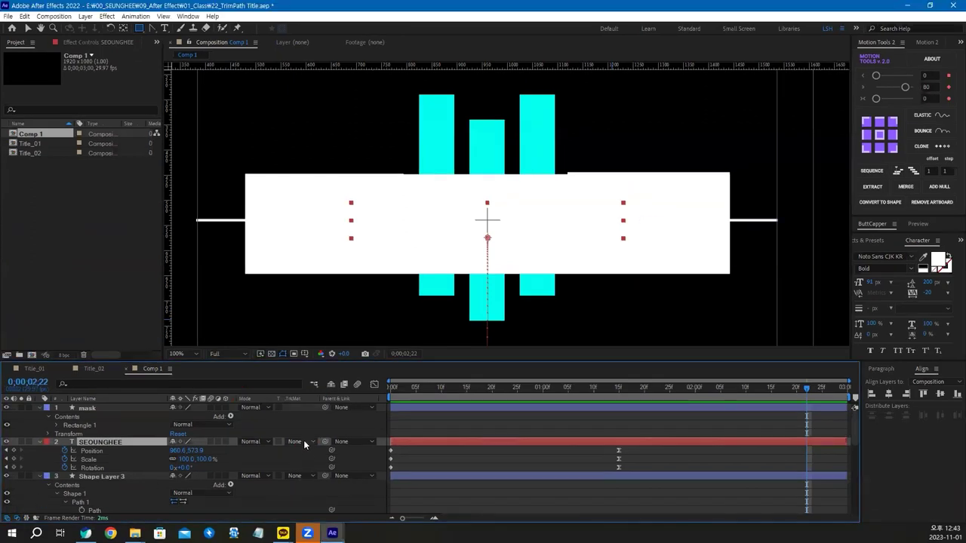
# Set SEOUNGHEE's Track Matte to Alpha Matte 'mask' and preview from the start at 50%.
pyautogui.click(304, 443)
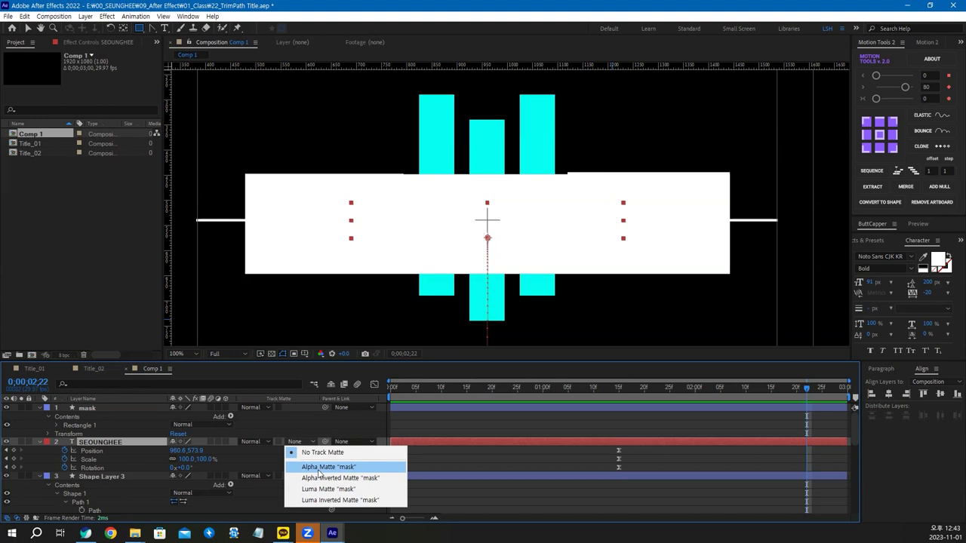
pyautogui.click(325, 467)
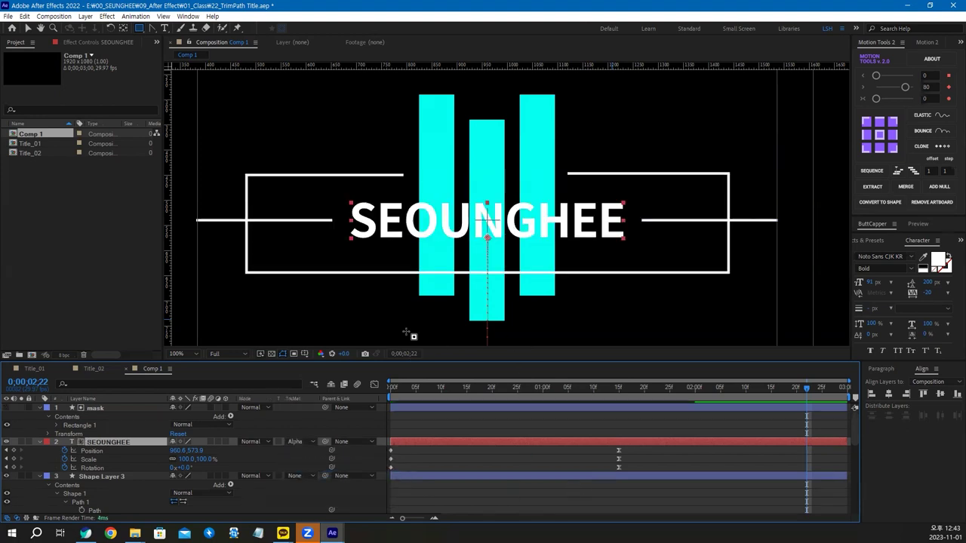
pyautogui.press(',')
pyautogui.press(',')
pyautogui.press('Home')
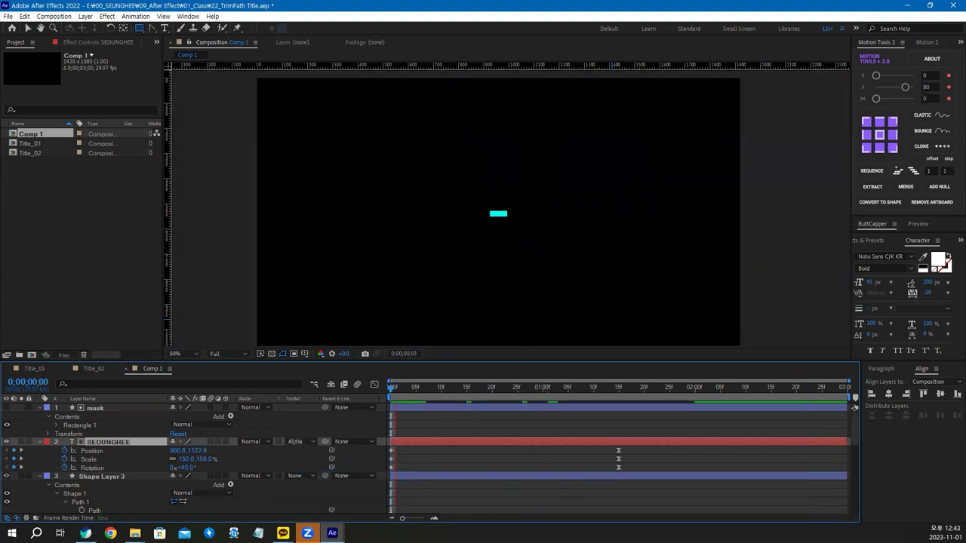
pyautogui.press('space')
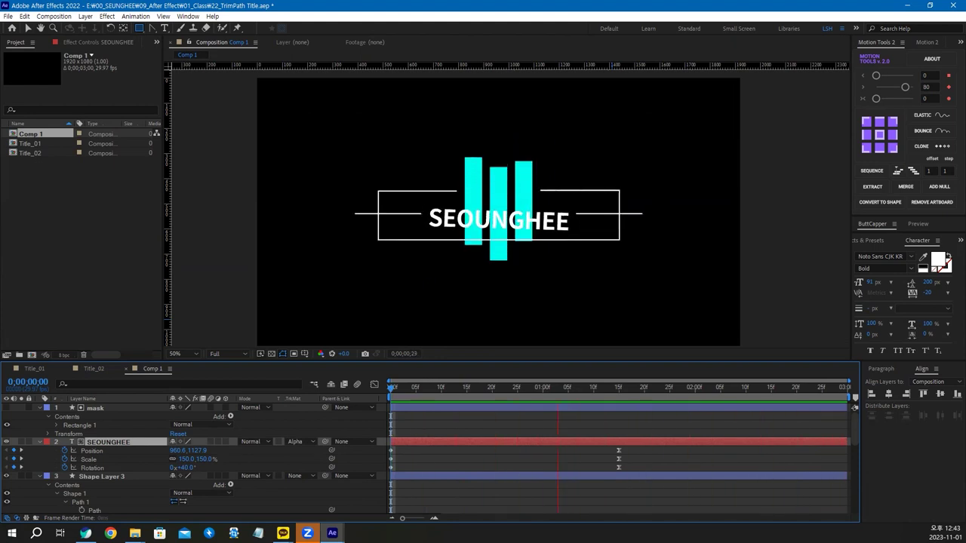
pyautogui.click(778, 394)
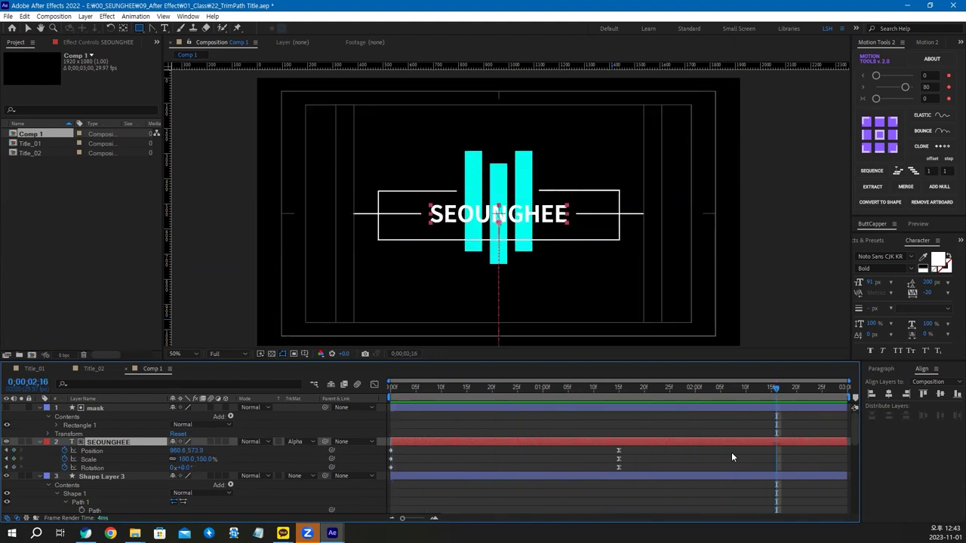
# At 100% zoom, start a new text layer above the frame's left side.
pyautogui.click(409, 459)
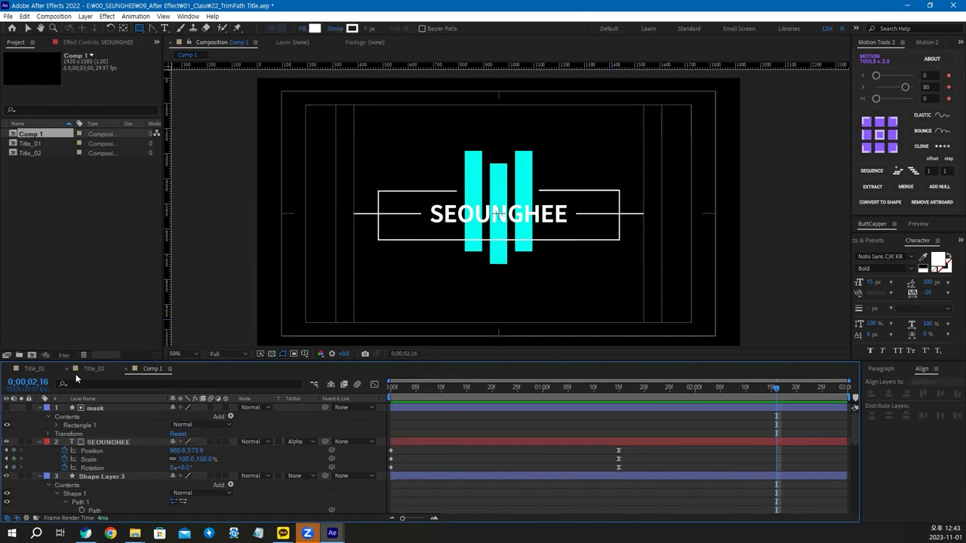
pyautogui.press('/')
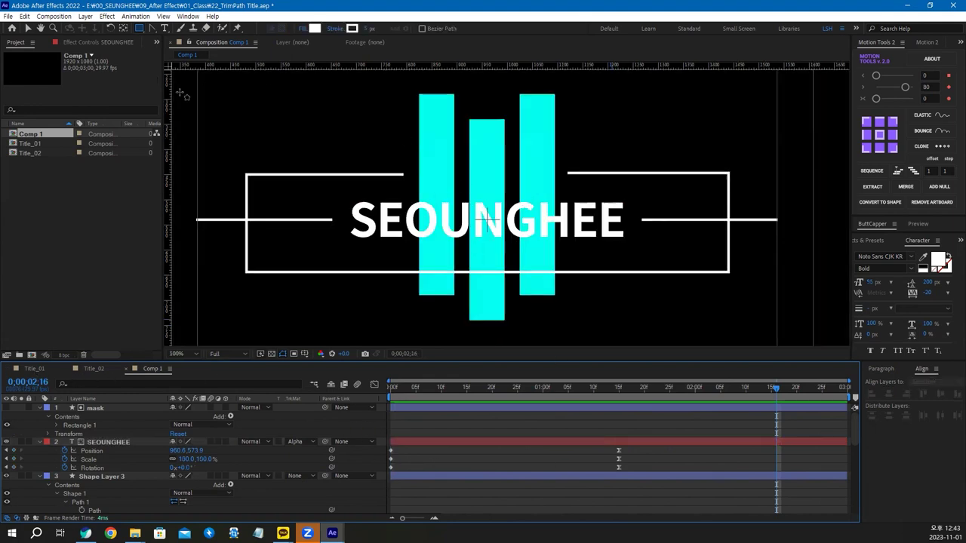
pyautogui.click(165, 28)
pyautogui.click(398, 155)
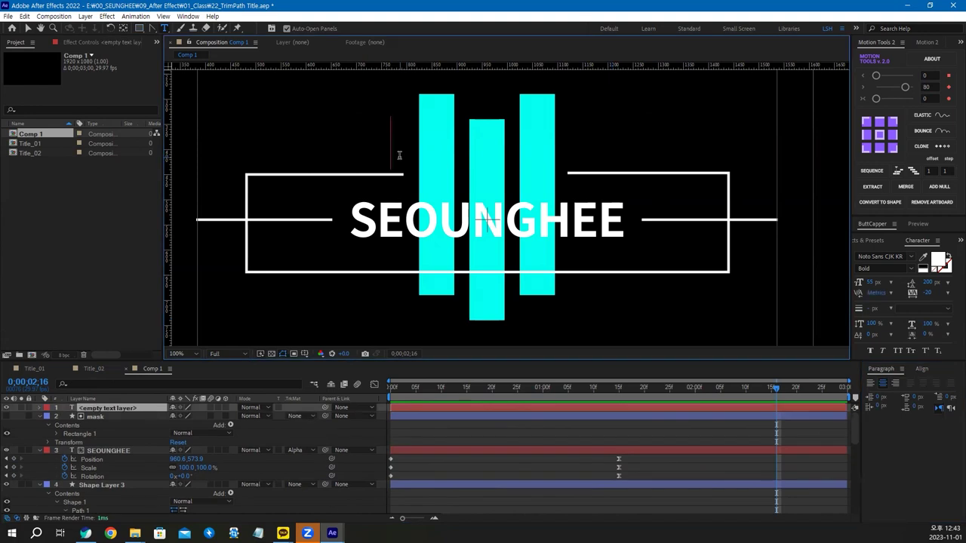
# Type ARTIST in the new text layer and set its font size to 50 px.
pyautogui.write('R')
pyautogui.press('BackSpace')
pyautogui.write('ARTIST')
pyautogui.click(89, 408)
pyautogui.moveTo(871, 282); pyautogui.dragTo(873, 284)
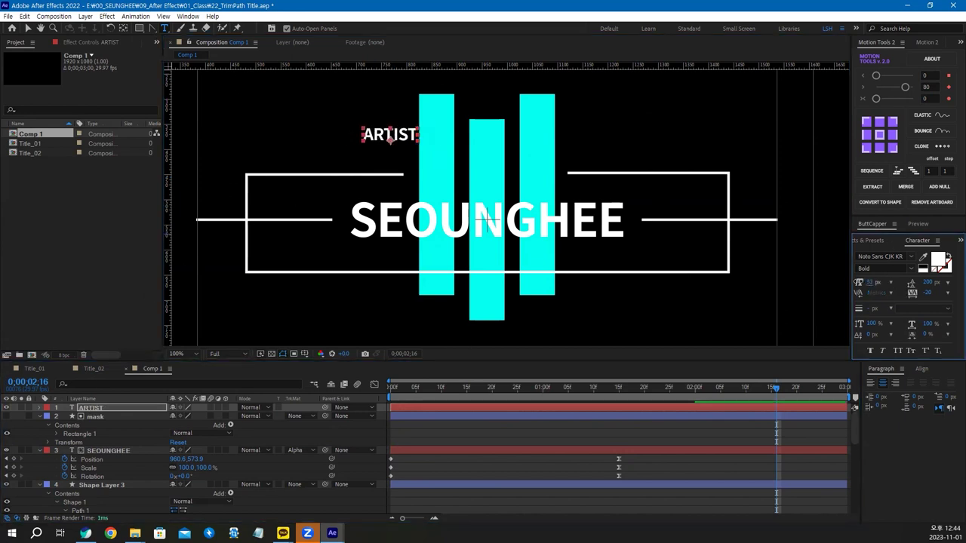
pyautogui.write('50')
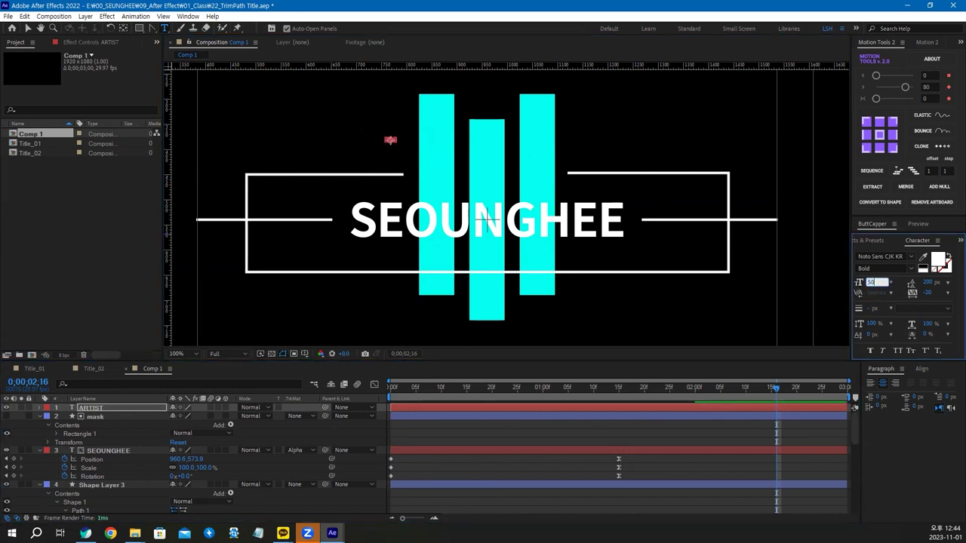
pyautogui.press('Return')
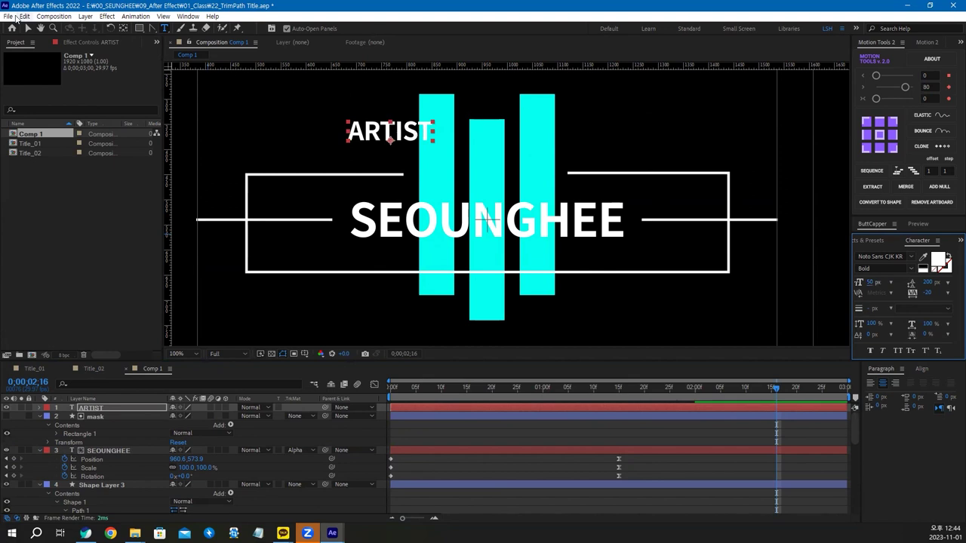
# Move ARTIST above SEOUNGHEE, centre it horizontally, and fine-tune its font size.
pyautogui.click(27, 28)
pyautogui.moveTo(387, 136); pyautogui.dragTo(477, 178)
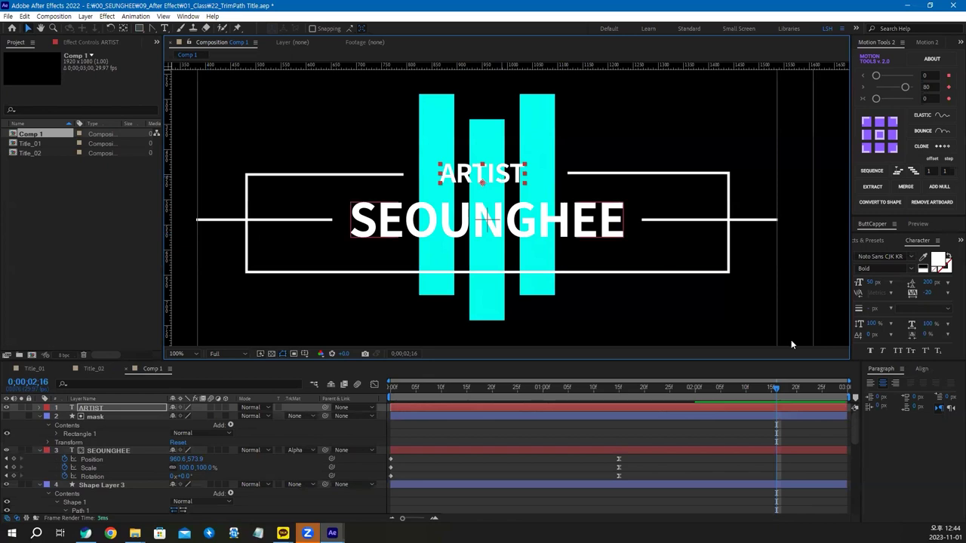
pyautogui.click(921, 368)
pyautogui.click(888, 393)
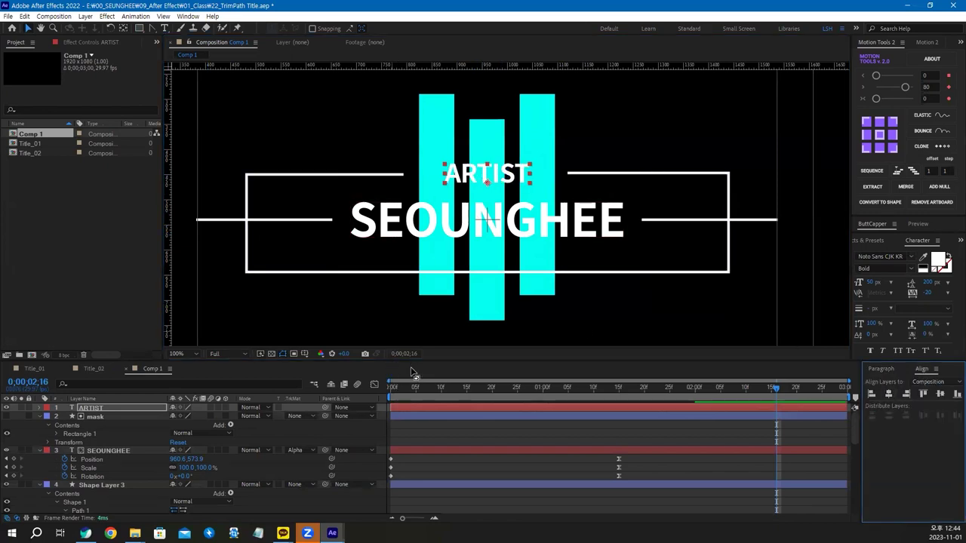
pyautogui.moveTo(872, 282); pyautogui.dragTo(846, 282)
# Confirm the 45 px font size for ARTIST and preview the animation.
pyautogui.press('Return')
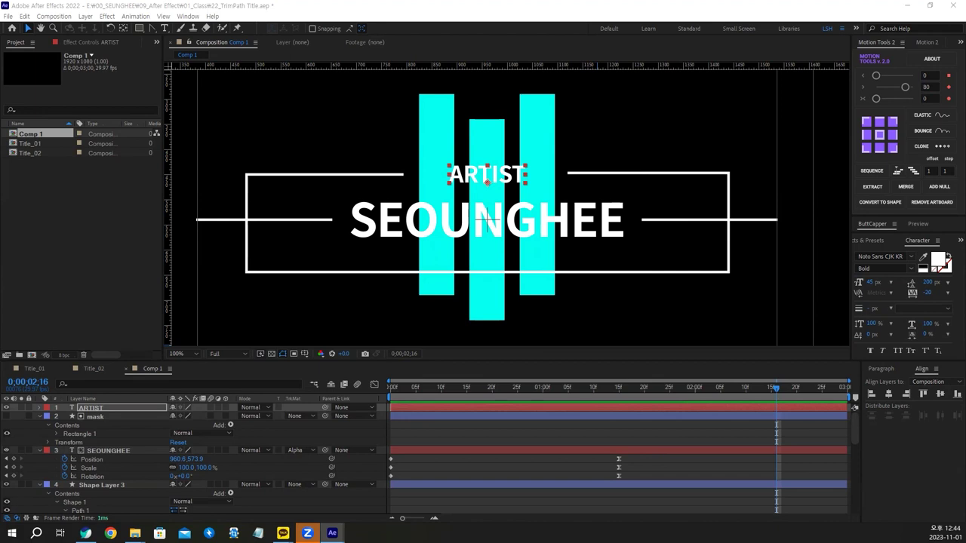
pyautogui.press('space')
pyautogui.press('space')
pyautogui.click(695, 390)
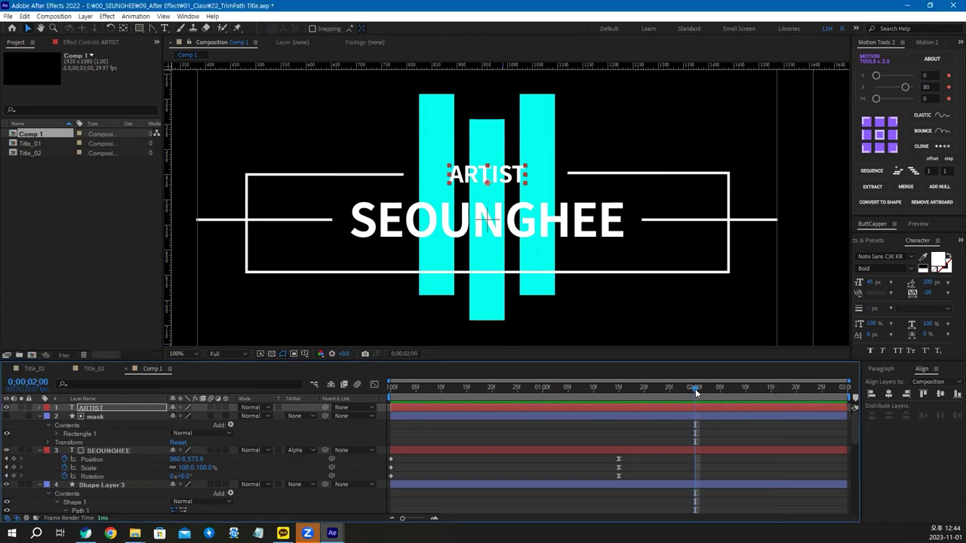
# At 0;00;01;20, add Position and Opacity keyframes to the ARTIST layer.
pyautogui.click(644, 389)
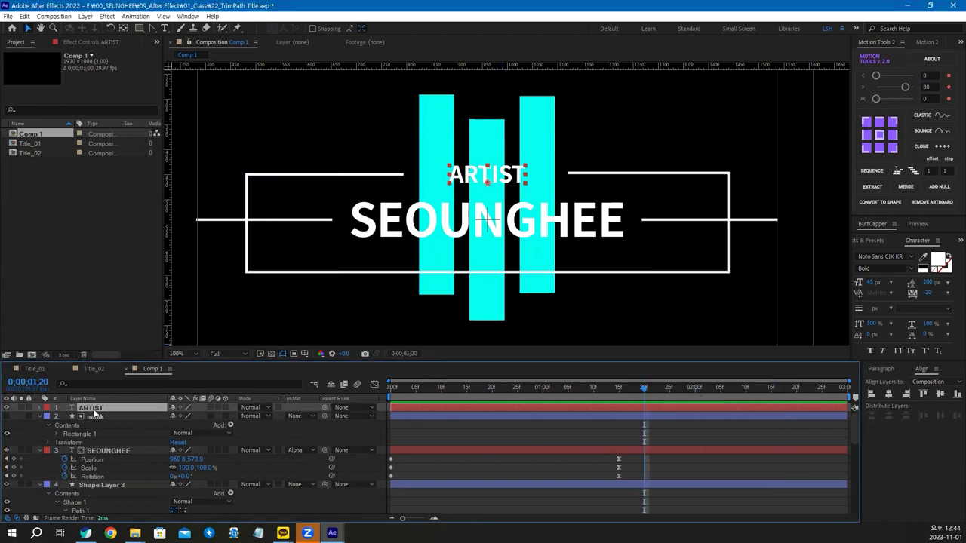
pyautogui.press('p')
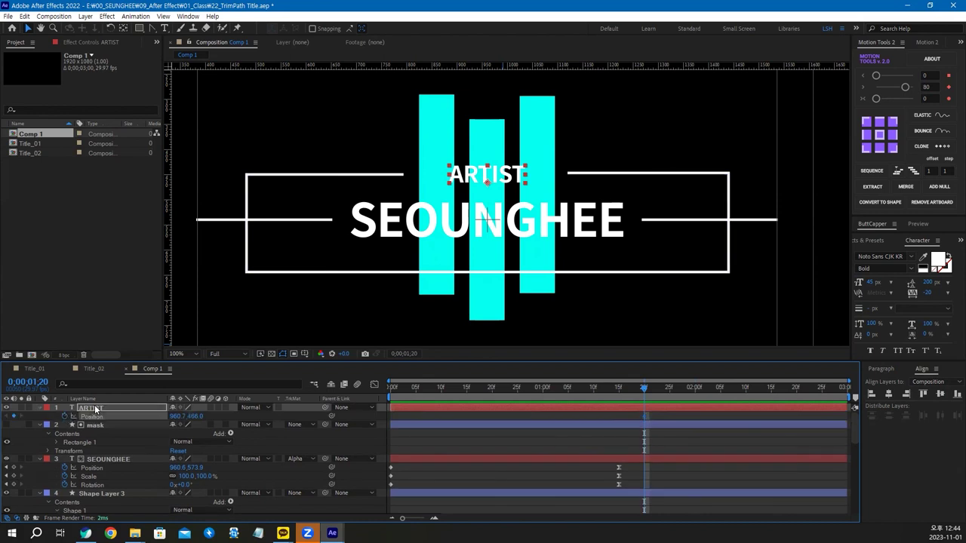
pyautogui.hotkey('shift', 't')
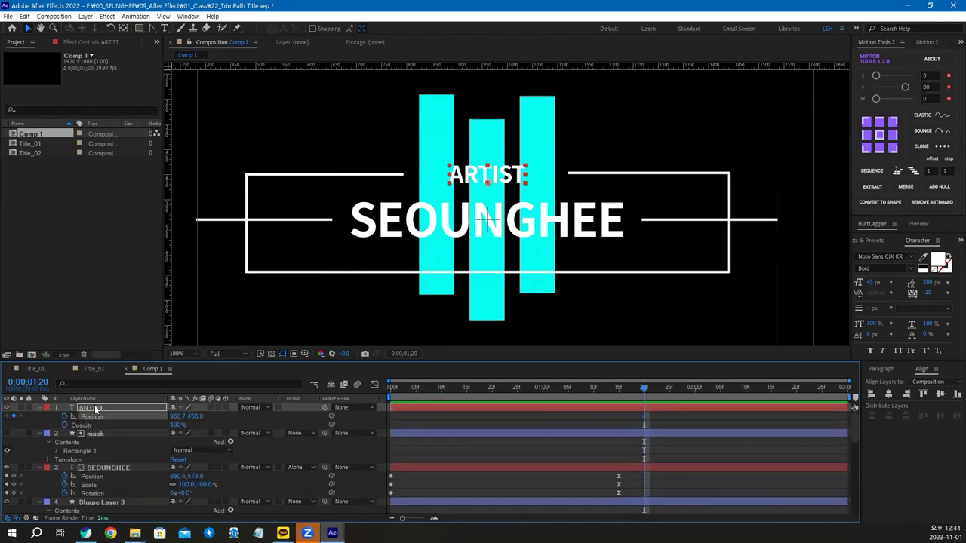
pyautogui.click(65, 425)
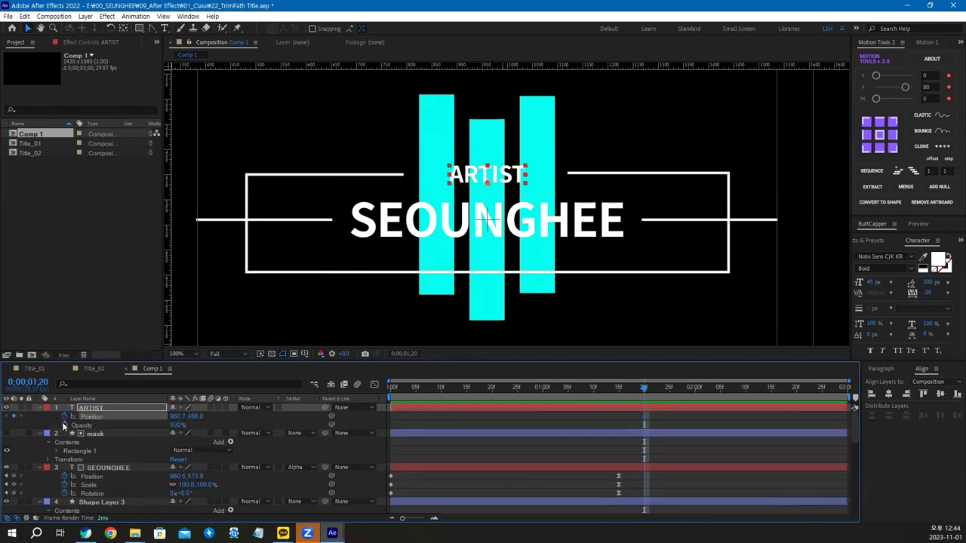
# At 0;00;01;05, set ARTIST Position Y to 535 and Opacity to 0%.
pyautogui.click(565, 392)
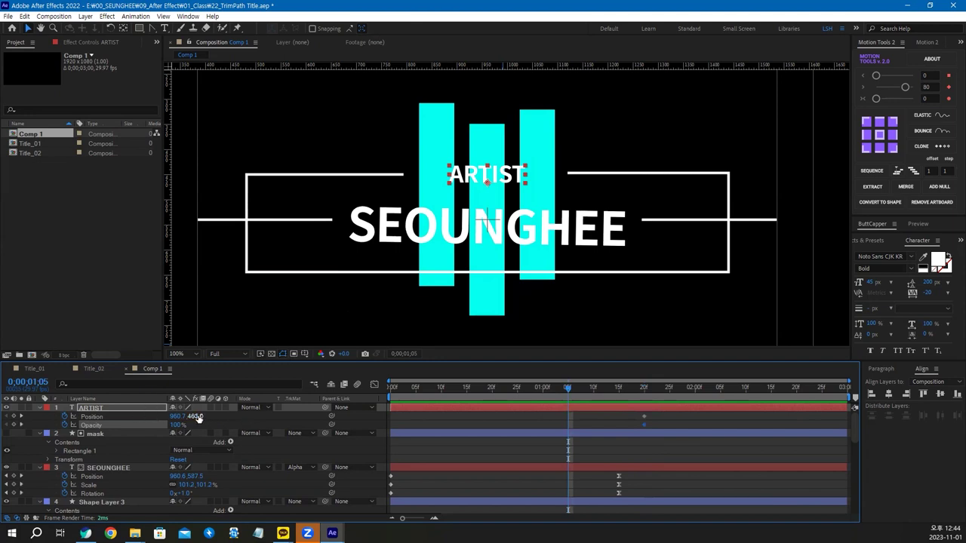
pyautogui.moveTo(194, 415); pyautogui.dragTo(231, 416)
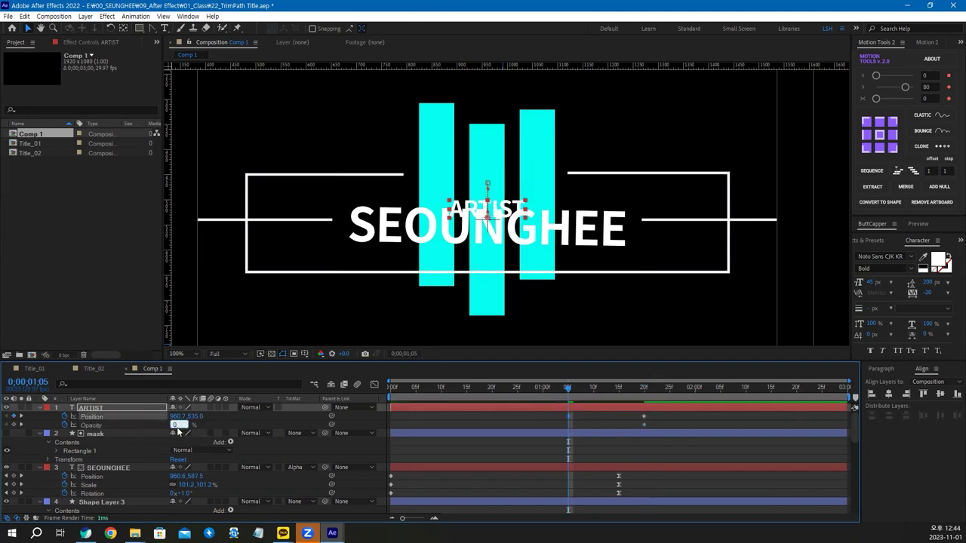
pyautogui.moveTo(175, 425); pyautogui.dragTo(178, 431)
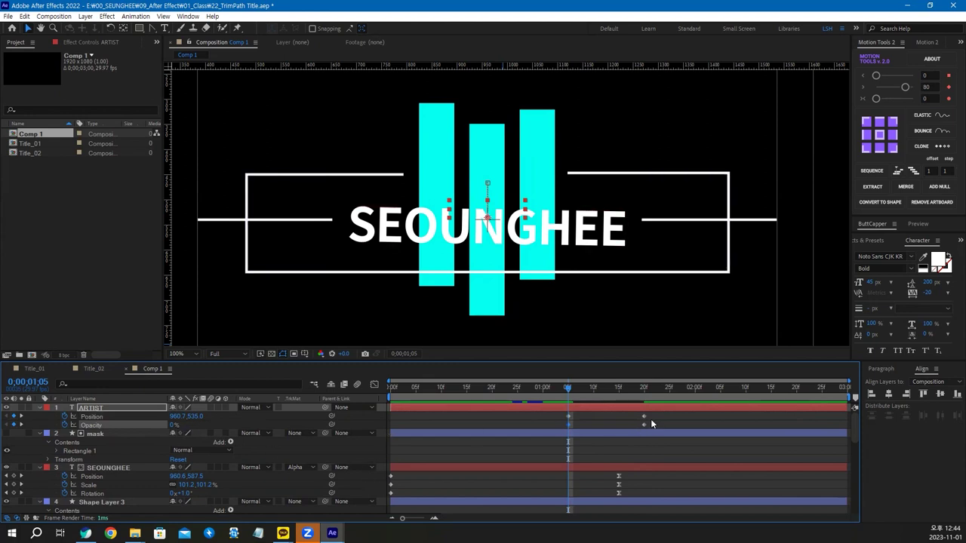
# Ease the ending ARTIST keyframes to 80 in Motion Tools and preview the entrance.
pyautogui.moveTo(656, 413); pyautogui.dragTo(638, 429)
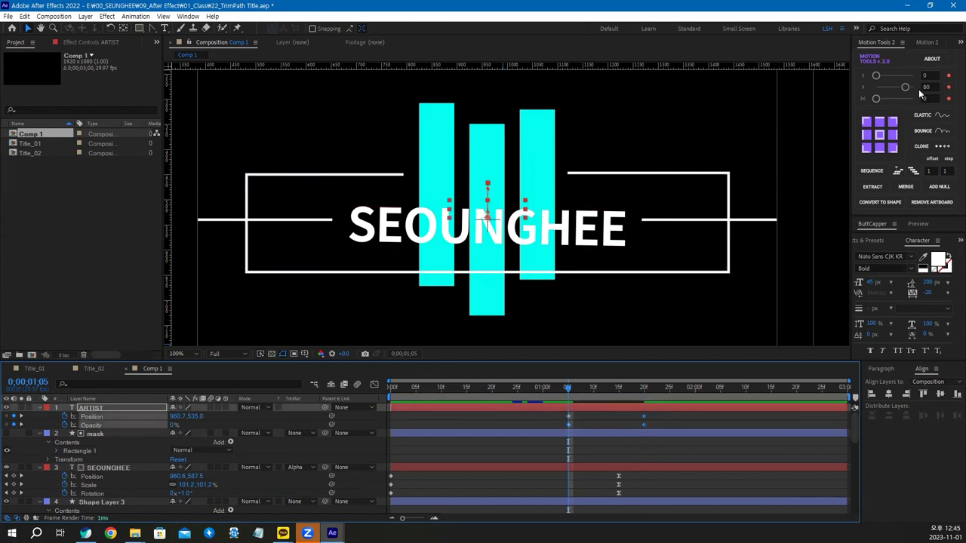
pyautogui.moveTo(876, 86); pyautogui.dragTo(905, 89)
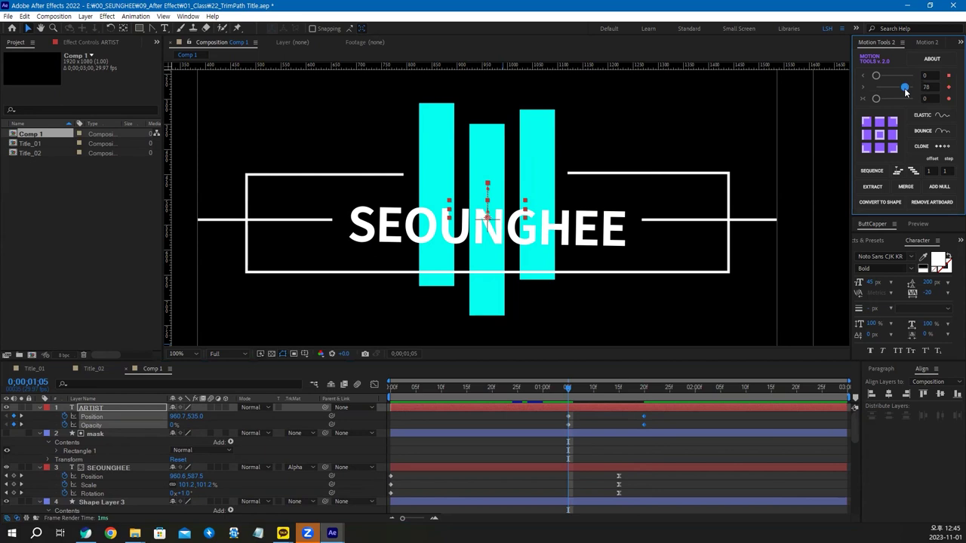
pyautogui.write('0')
pyautogui.press('Return')
pyautogui.press('space')
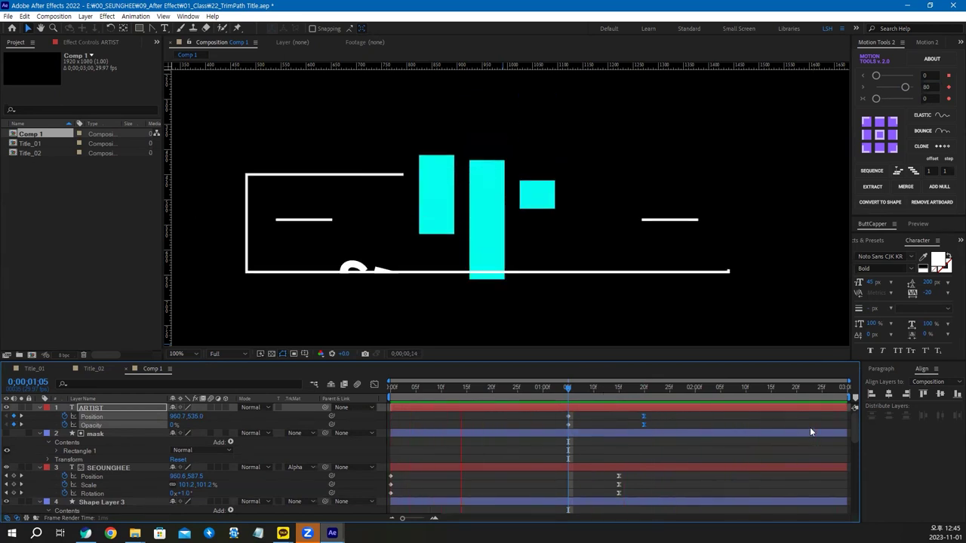
pyautogui.press('space')
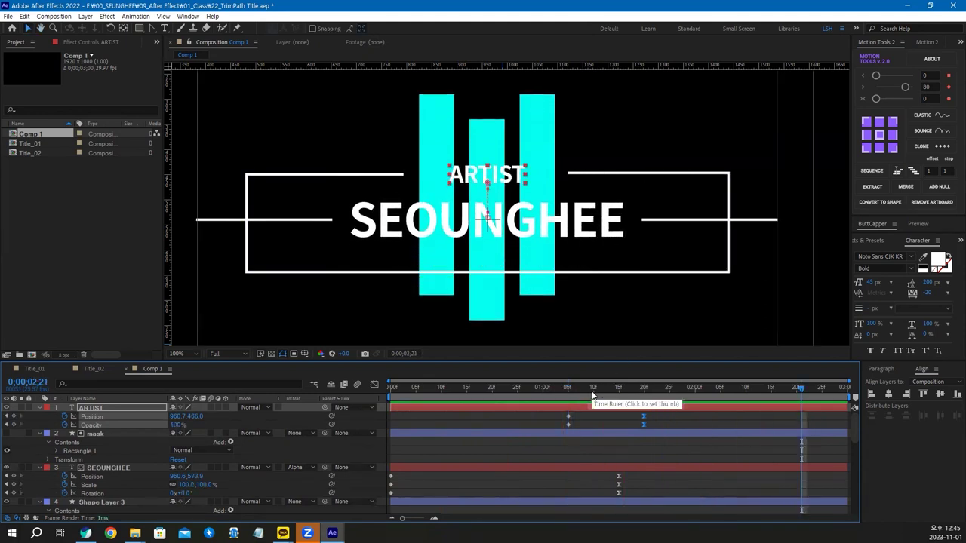
# Move the ARTIST keyframes five frames later to start at 0;00;01;10, then preview.
pyautogui.click(593, 398)
pyautogui.moveTo(607, 412)
pyautogui.mouseDown()
pyautogui.moveTo(552, 427)
pyautogui.moveTo(594, 425)
pyautogui.mouseUp()
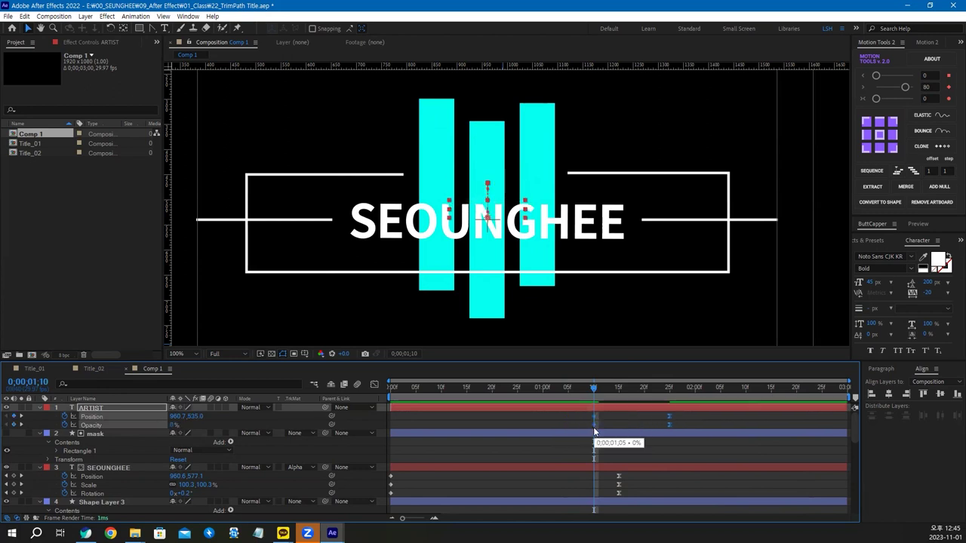
pyautogui.click(700, 451)
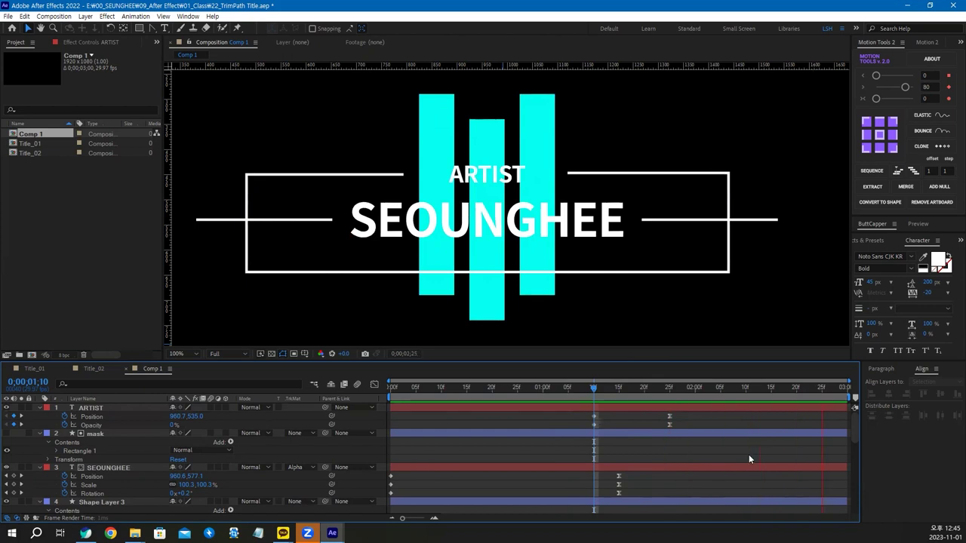
pyautogui.press('space')
pyautogui.click(743, 391)
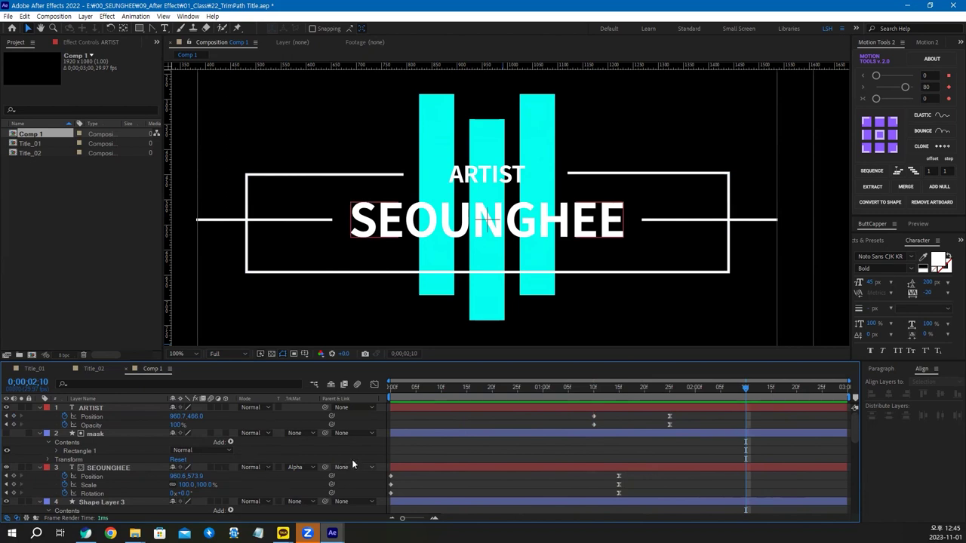
# Select the ARTIST layer and bring up the Effect menu.
pyautogui.click(91, 410)
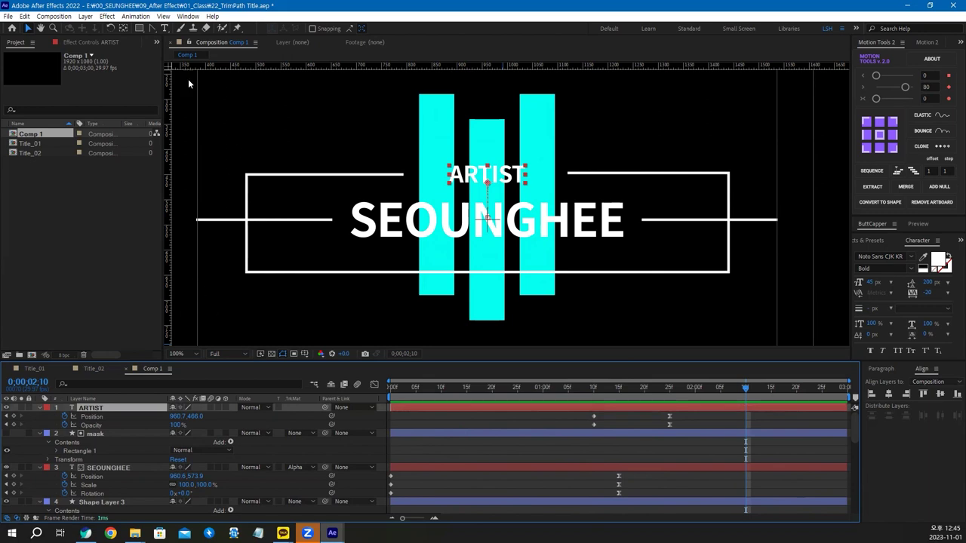
pyautogui.click(106, 16)
pyautogui.moveTo(139, 277)
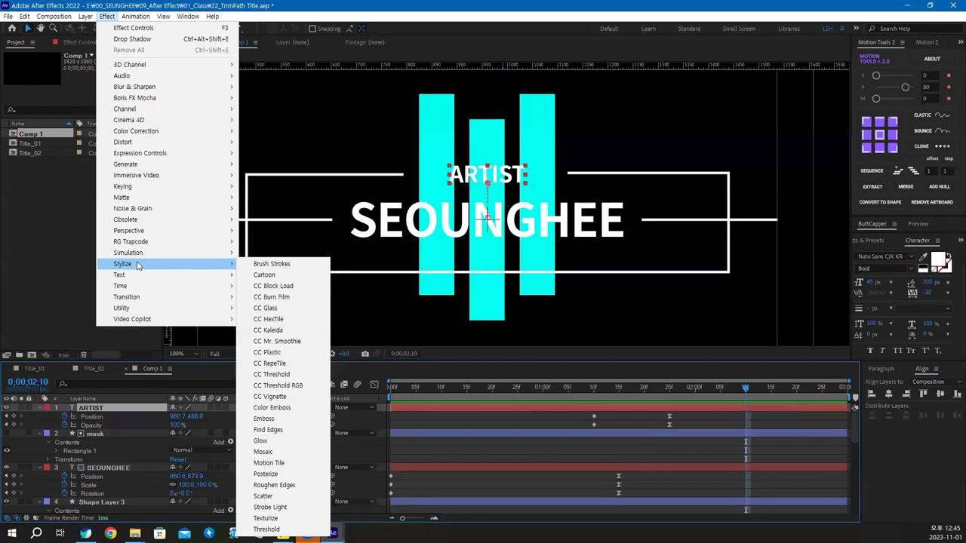
# Apply a Perspective > Drop Shadow to ARTIST and select the effect for copying.
pyautogui.moveTo(140, 230)
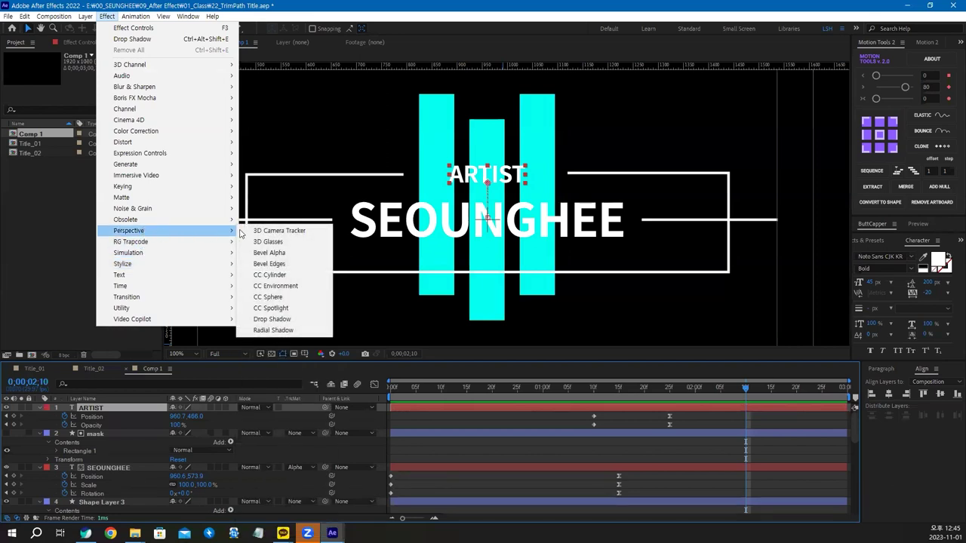
pyautogui.click(278, 319)
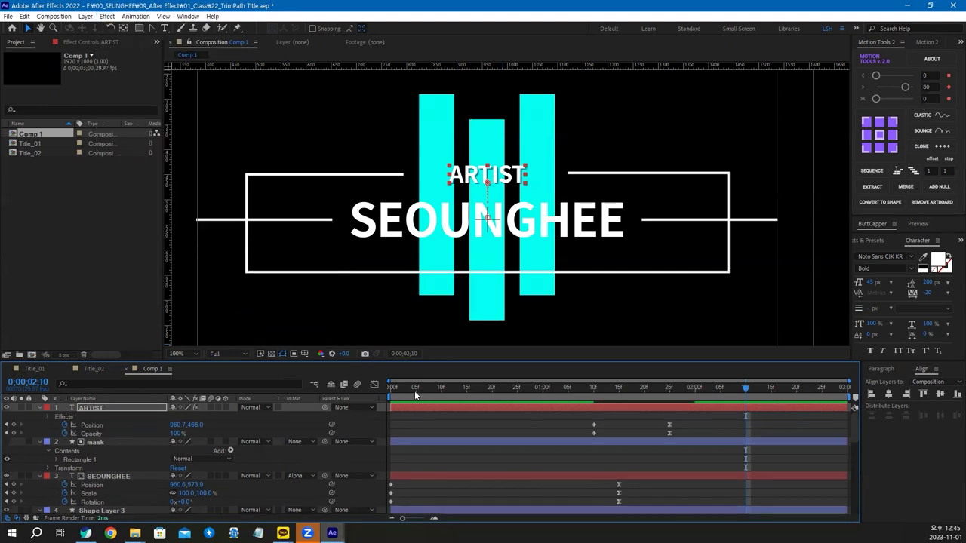
pyautogui.click(77, 43)
pyautogui.click(58, 63)
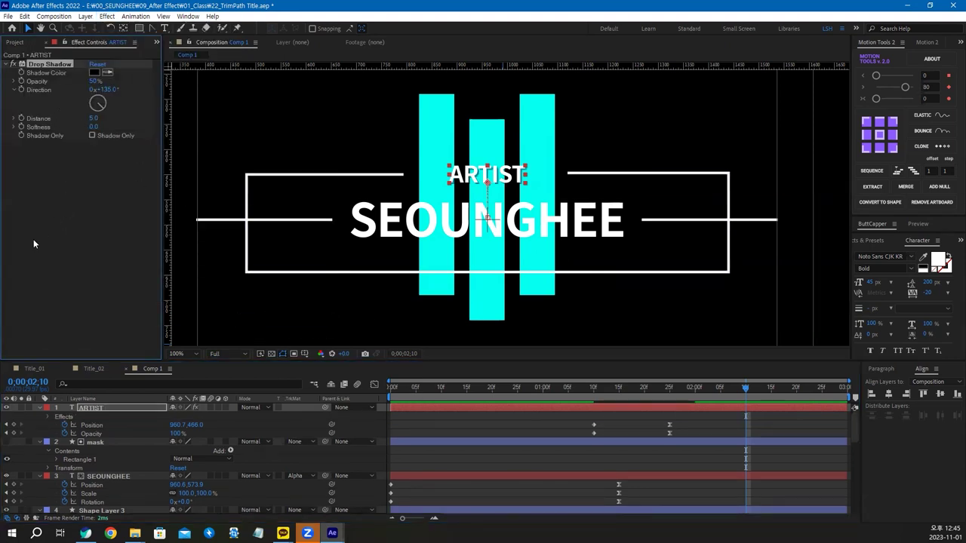
# Paste the drop shadow onto SEOUNGHEE, the white frame and the right-hand line.
pyautogui.click(110, 478)
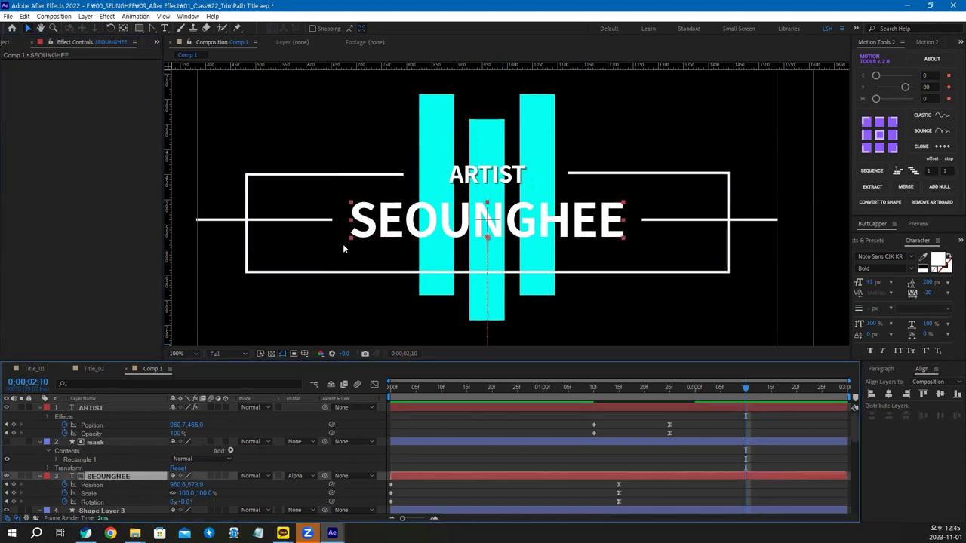
pyautogui.hotkey('ctrl', 'v')
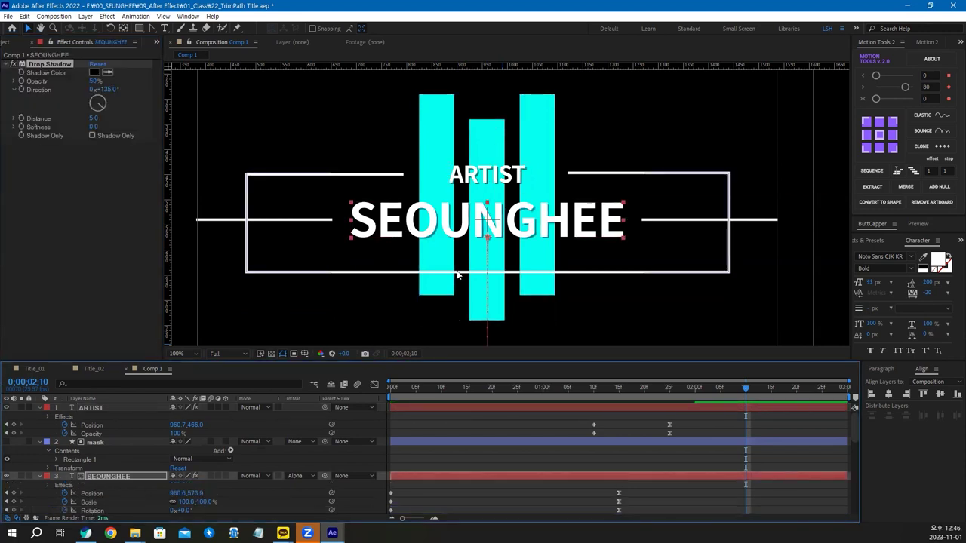
pyautogui.click(323, 276)
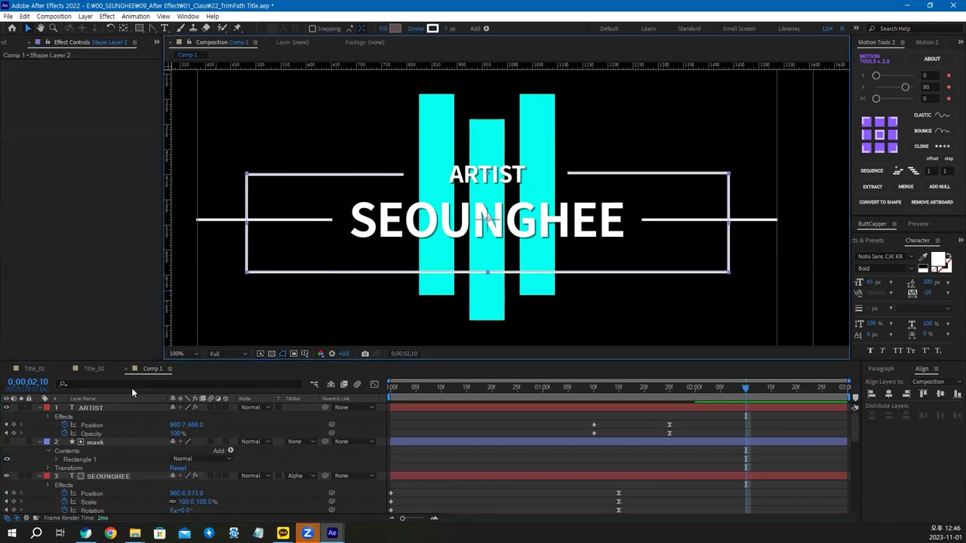
pyautogui.hotkey('ctrl', 'v')
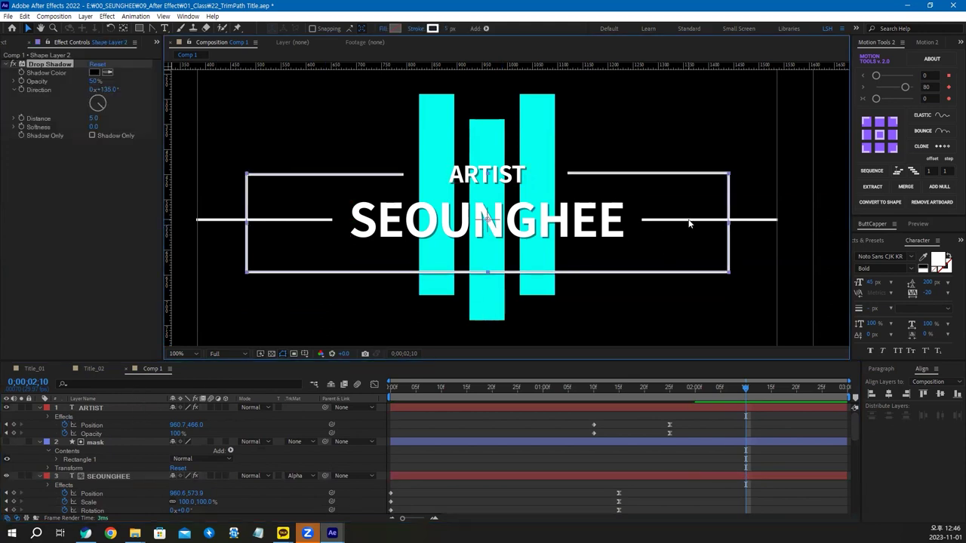
pyautogui.click(769, 220)
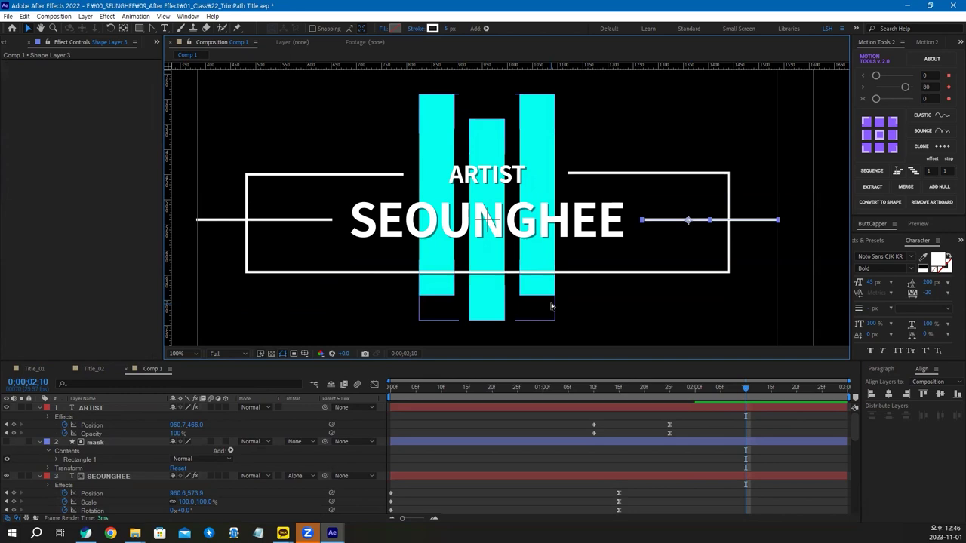
pyautogui.hotkey('ctrl', 'v')
pyautogui.click(527, 317)
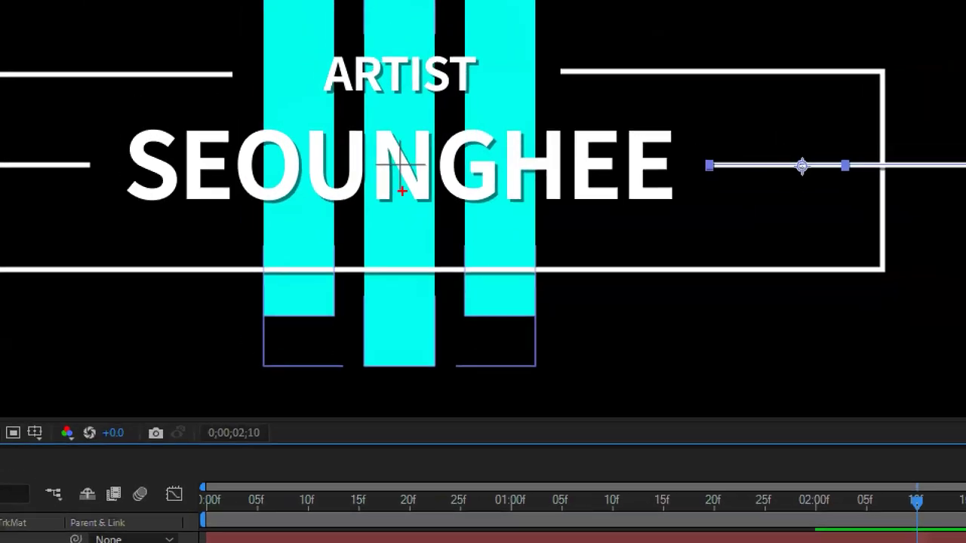
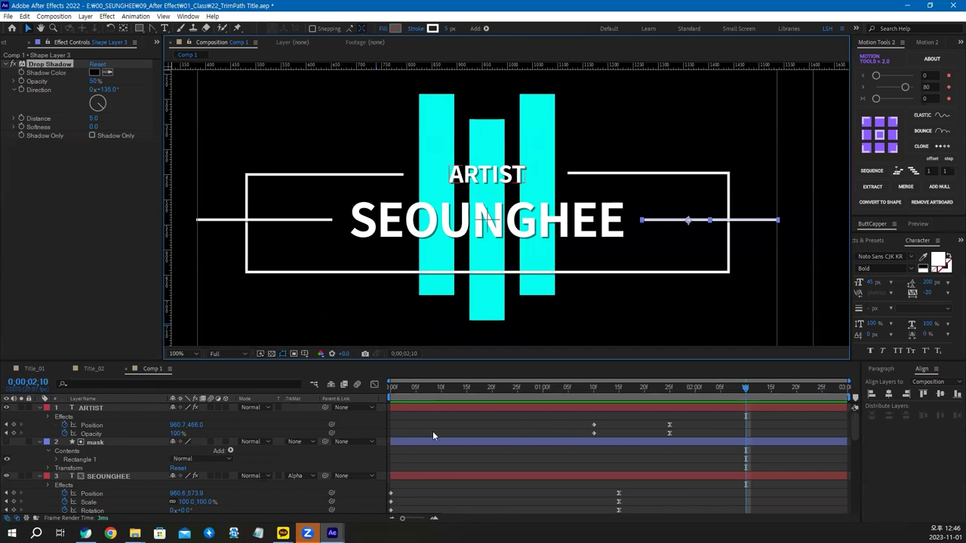
# Zoom the viewer out and play back the Title_02 composition for reference.
pyautogui.press(',')
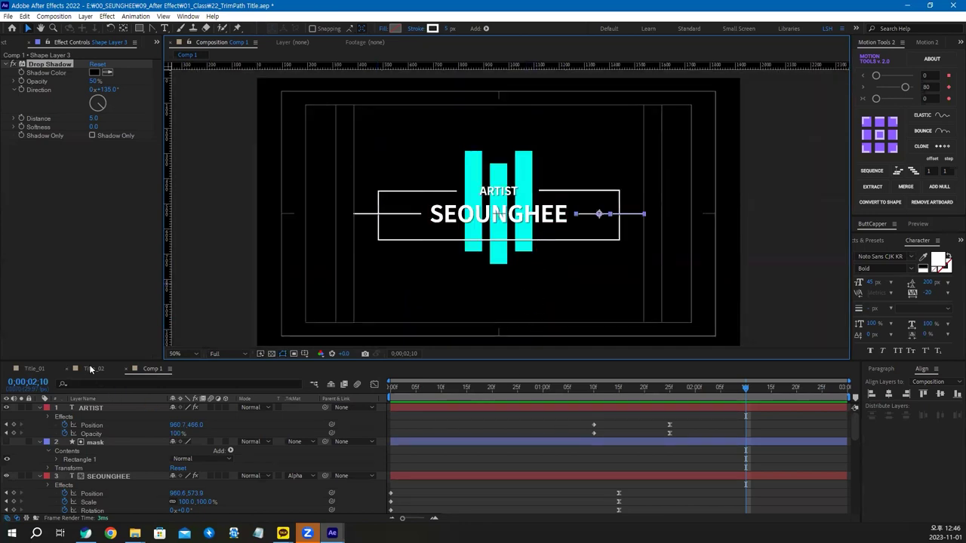
pyautogui.click(92, 368)
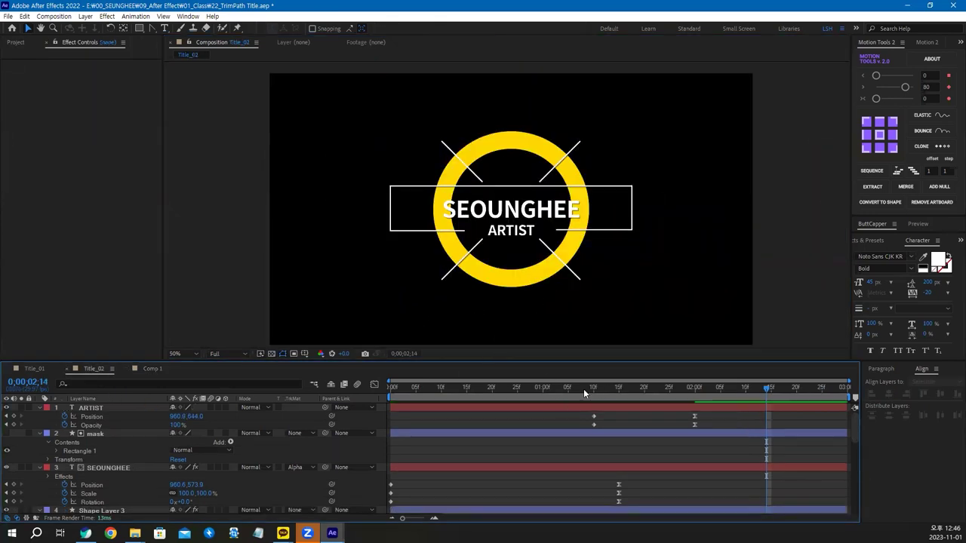
pyautogui.press('space')
# Create Comp 2 with the default 1920×1080, 29.97 fps settings and show the safe guides.
pyautogui.click(21, 43)
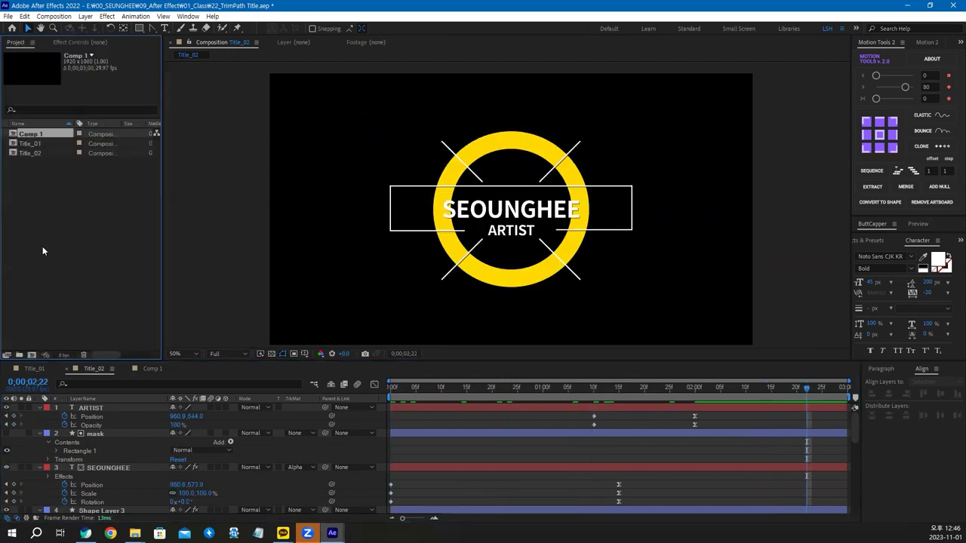
pyautogui.click(38, 354)
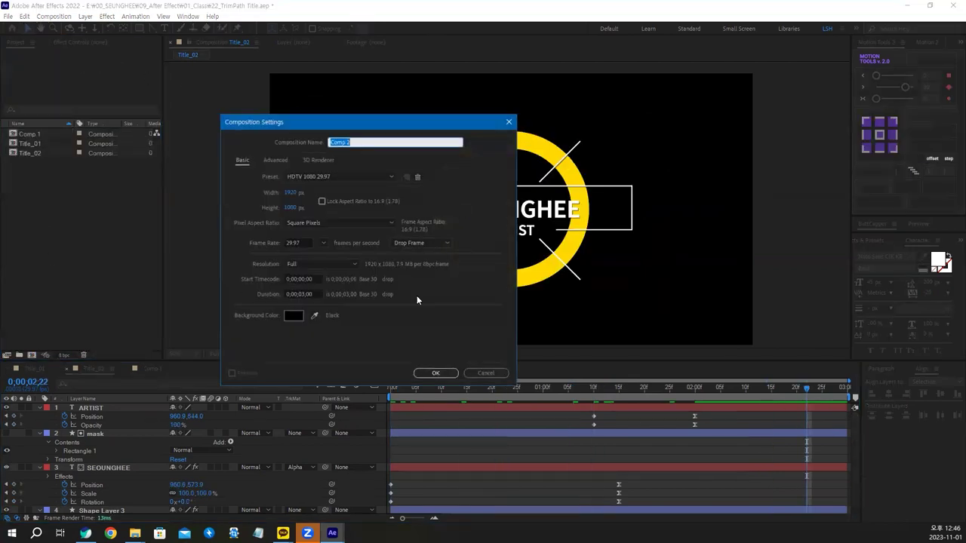
pyautogui.click(436, 373)
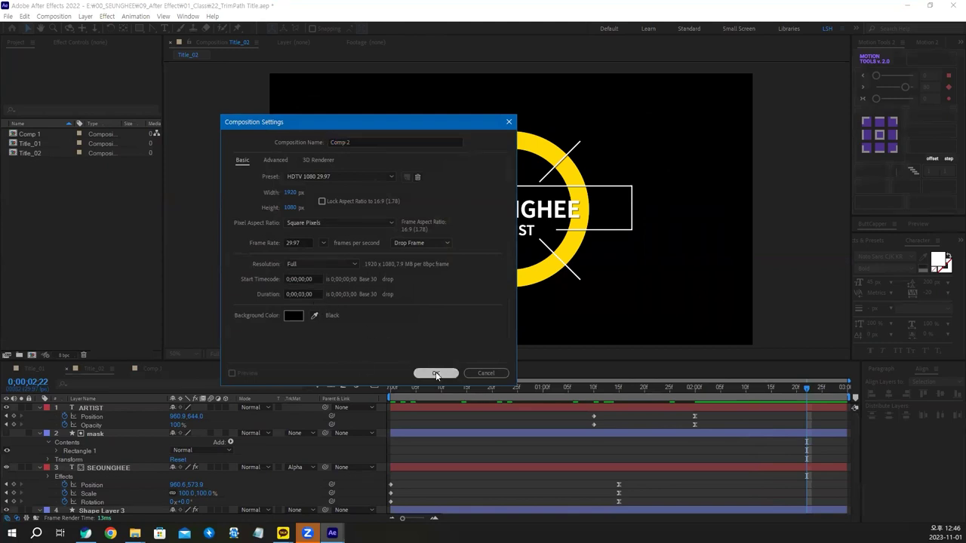
pyautogui.press("'")
pyautogui.moveTo(139, 28); pyautogui.dragTo(181, 55)
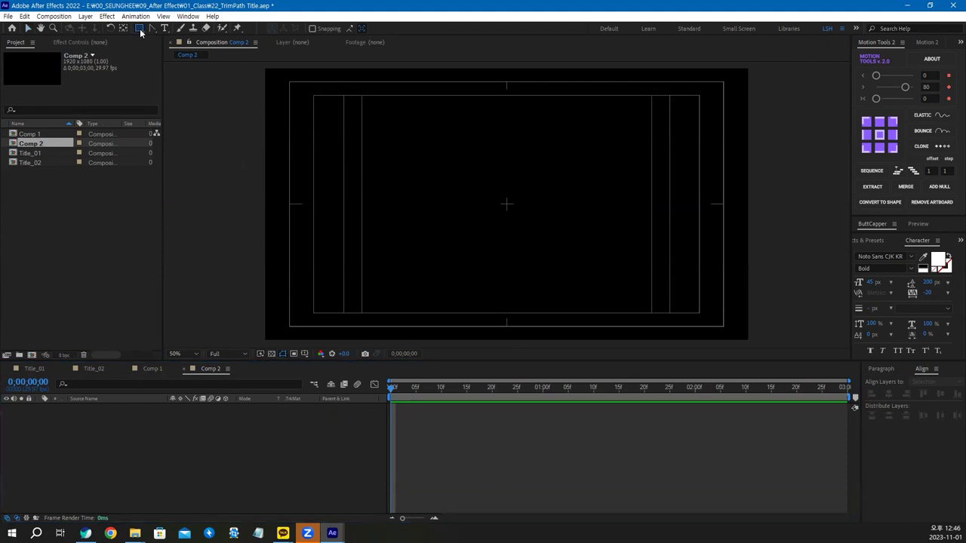
# Draw a circle at the composition centre with the Ellipse Tool and set its fill to None.
pyautogui.click(182, 50)
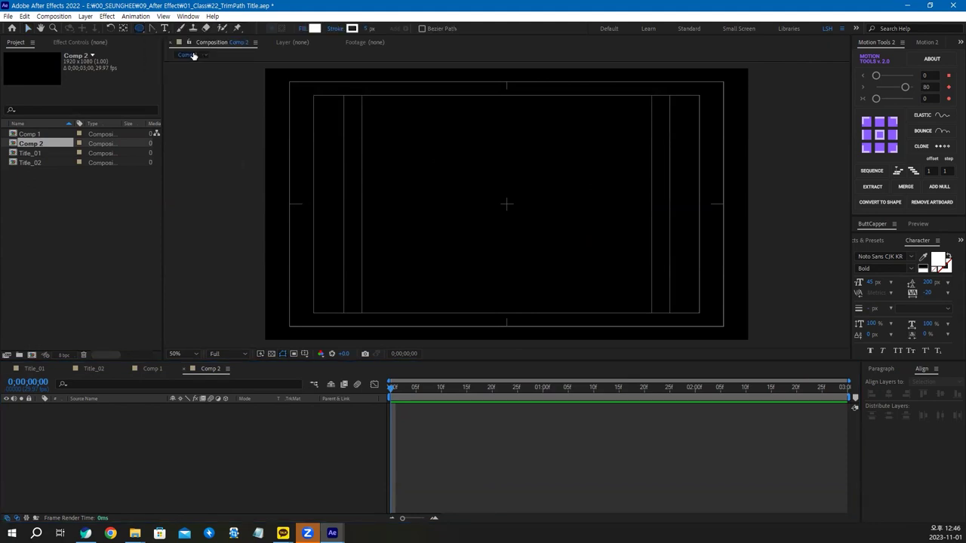
pyautogui.moveTo(506, 204); pyautogui.dragTo(556, 153)
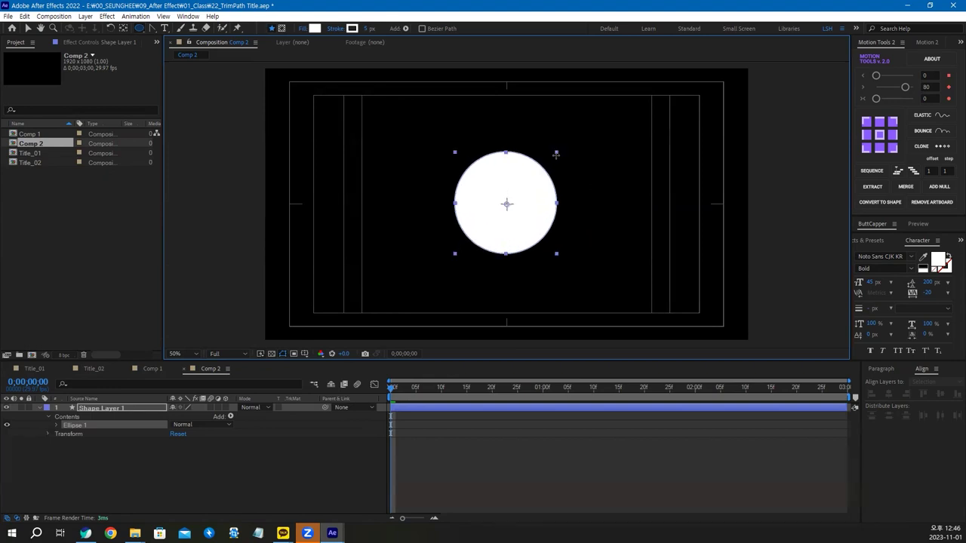
pyautogui.click(336, 28)
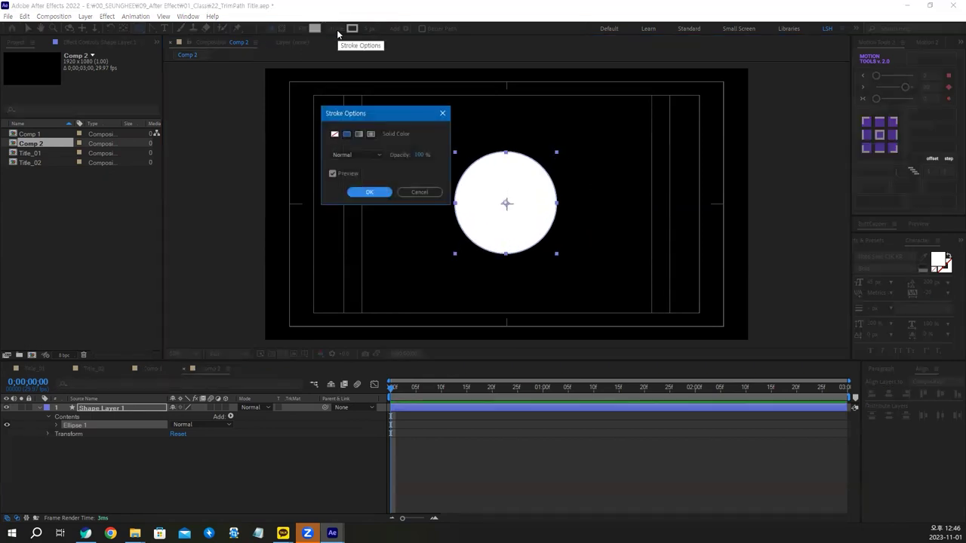
pyautogui.click(374, 191)
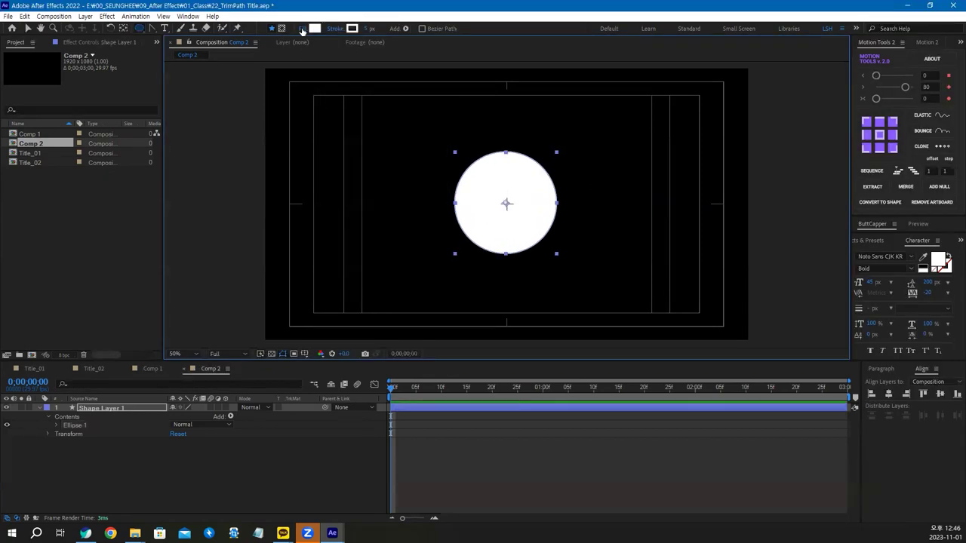
pyautogui.click(301, 31)
pyautogui.click(335, 135)
pyautogui.click(370, 191)
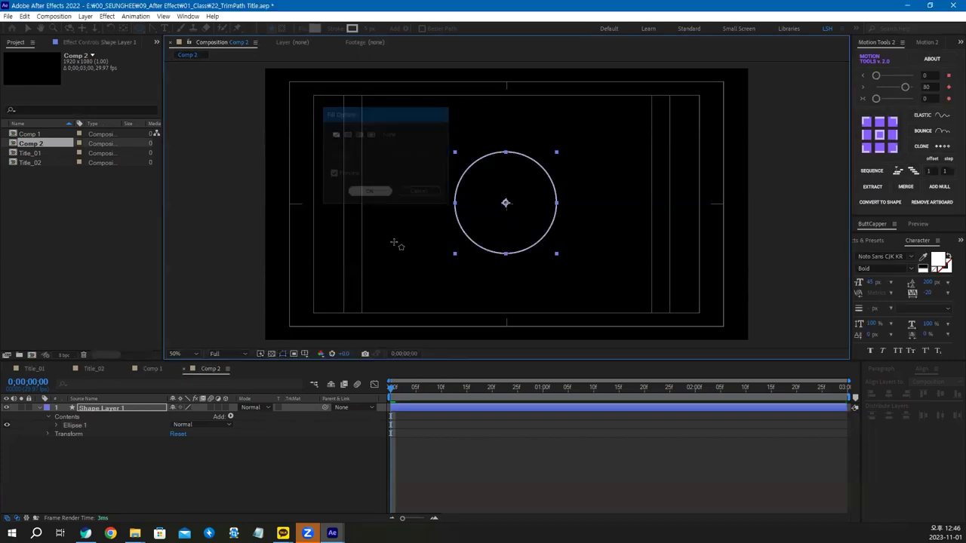
# Look up the cyan bars' fill colour in Comp 1.
pyautogui.click(153, 369)
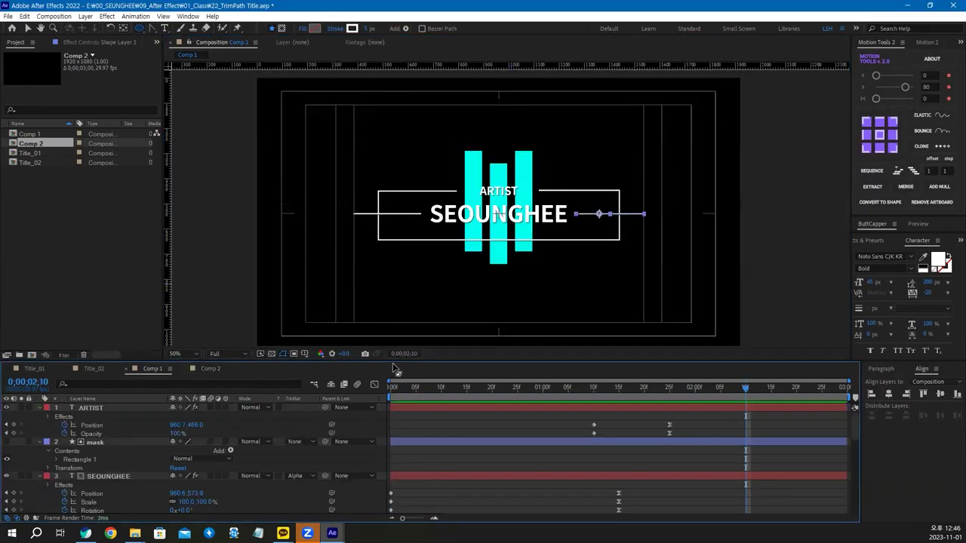
pyautogui.click(28, 28)
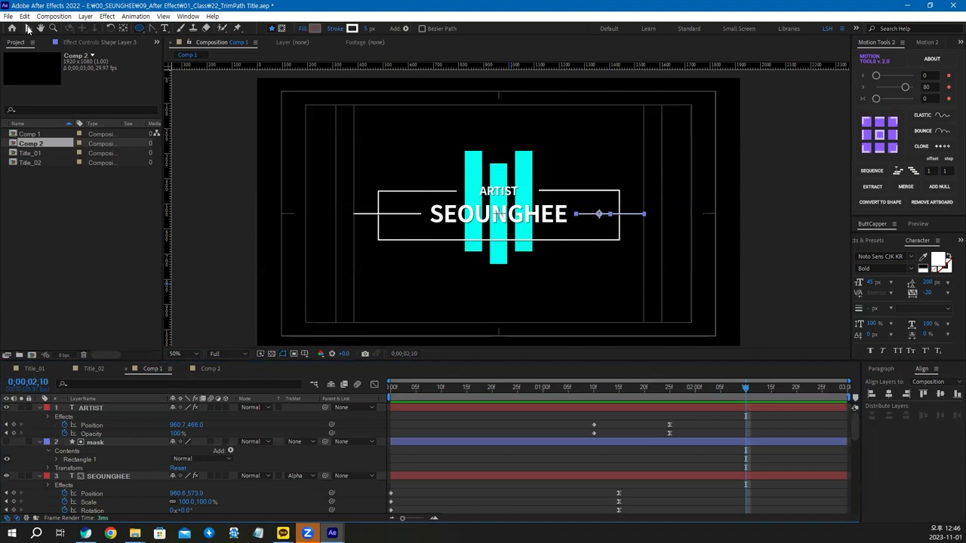
pyautogui.click(487, 419)
pyautogui.click(470, 163)
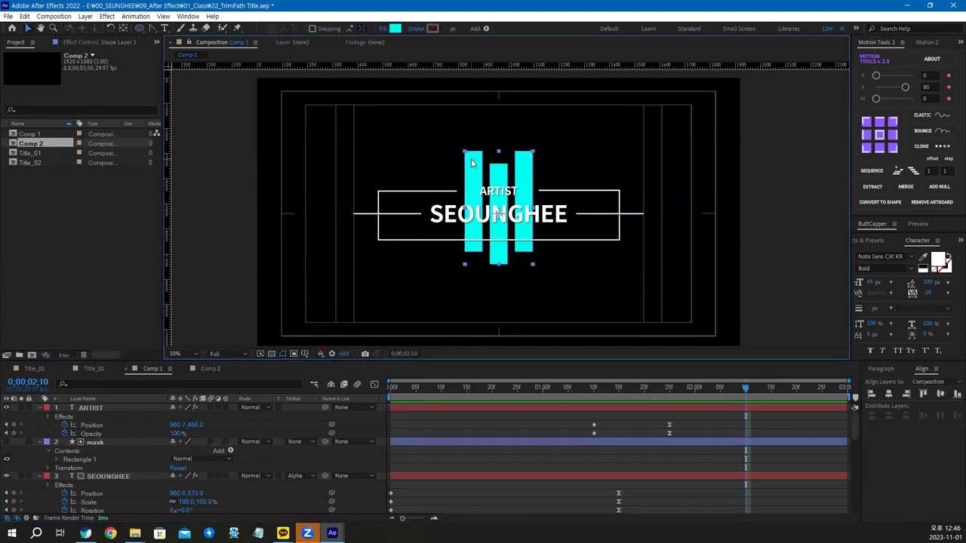
pyautogui.click(395, 28)
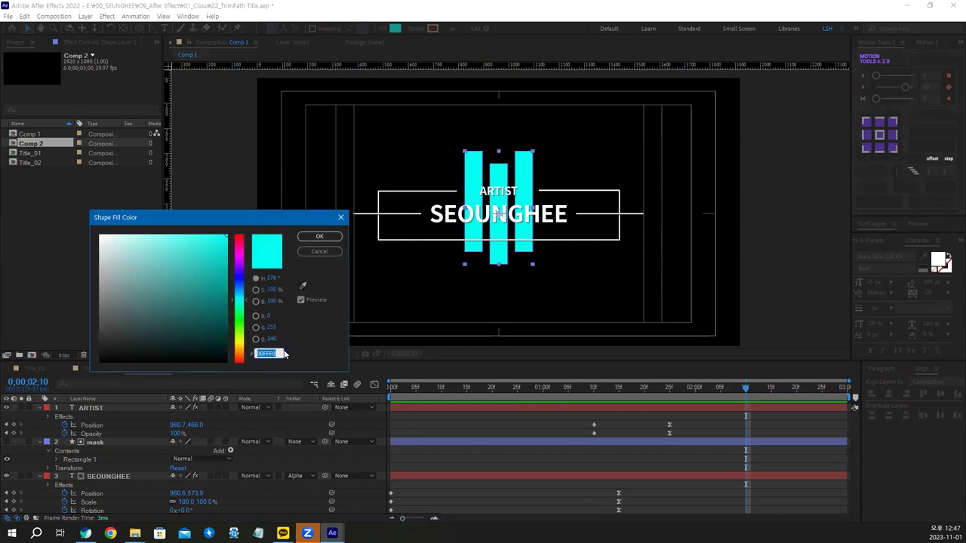
pyautogui.click(318, 237)
# Give the Comp 2 circle a cyan 00FFF0 stroke, 70 px wide.
pyautogui.click(207, 369)
pyautogui.click(433, 28)
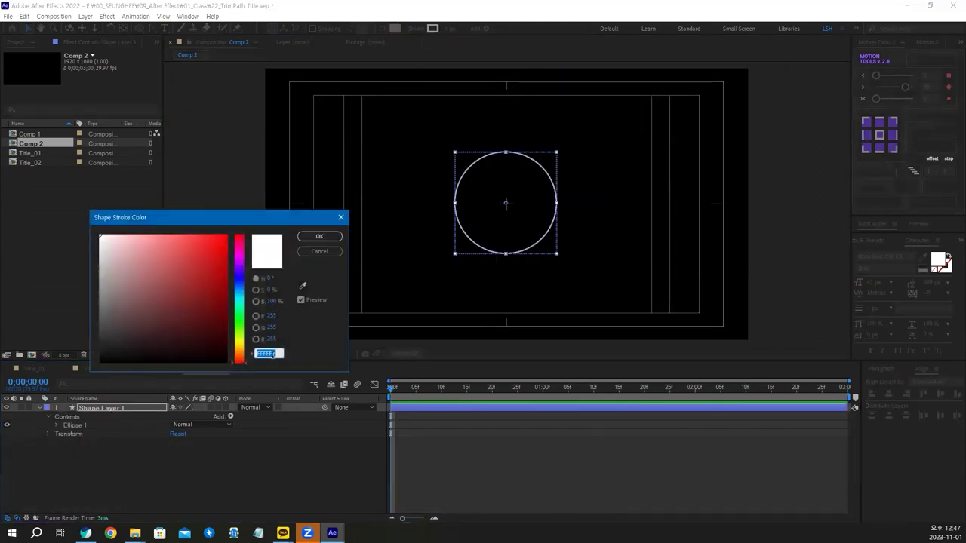
pyautogui.write('00FFF0')
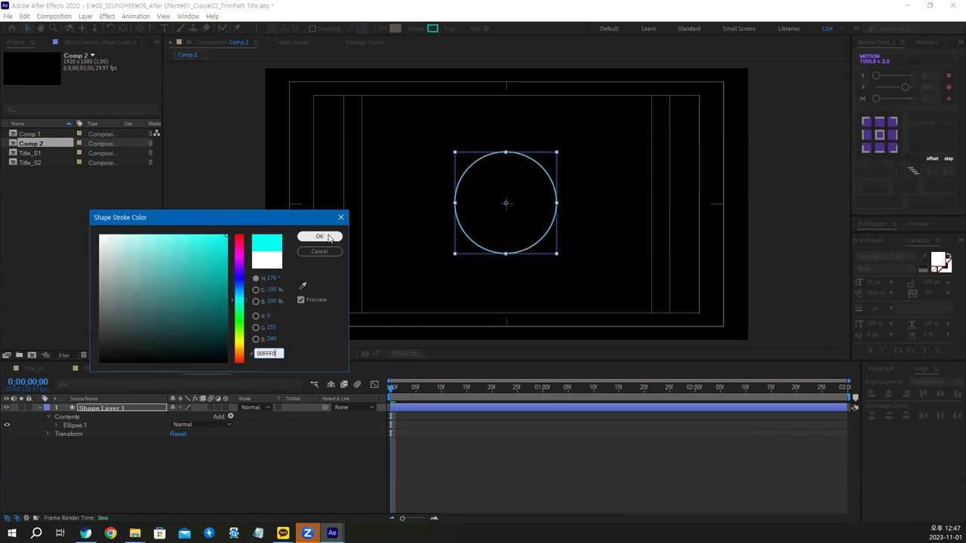
pyautogui.click(326, 237)
pyautogui.click(449, 29)
pyautogui.write('70')
pyautogui.press('Return')
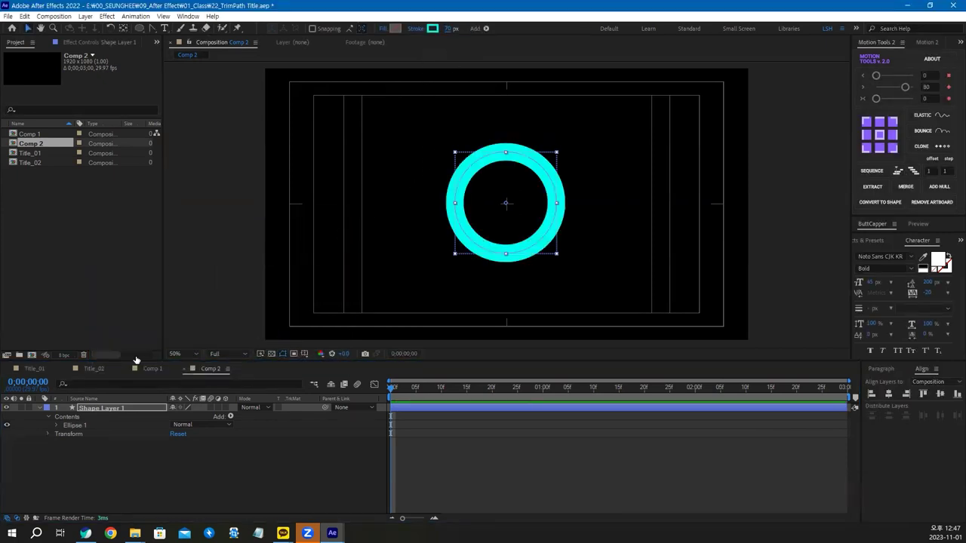
pyautogui.click(110, 408)
# Set the ellipse path size to 550 × 550.
pyautogui.press('u')
pyautogui.press('u')
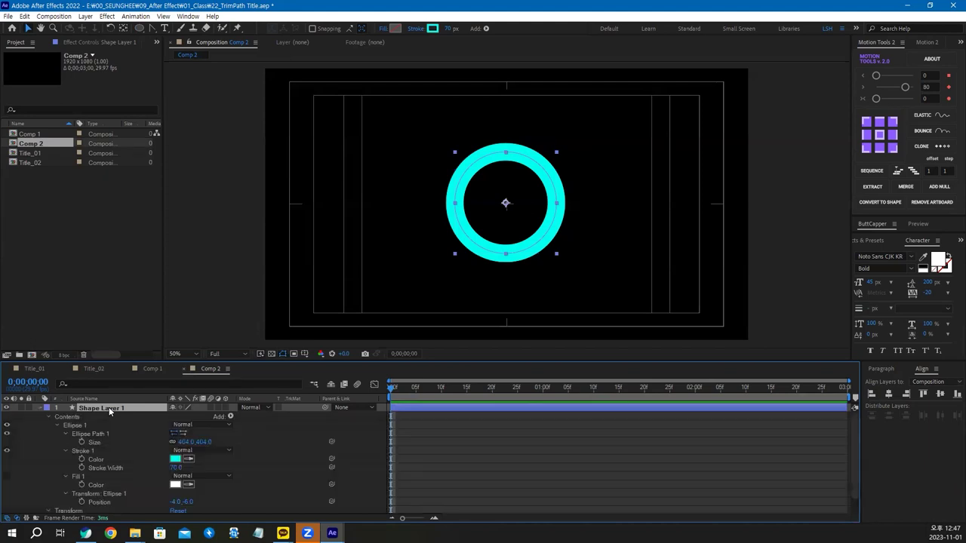
pyautogui.moveTo(169, 363); pyautogui.dragTo(169, 295)
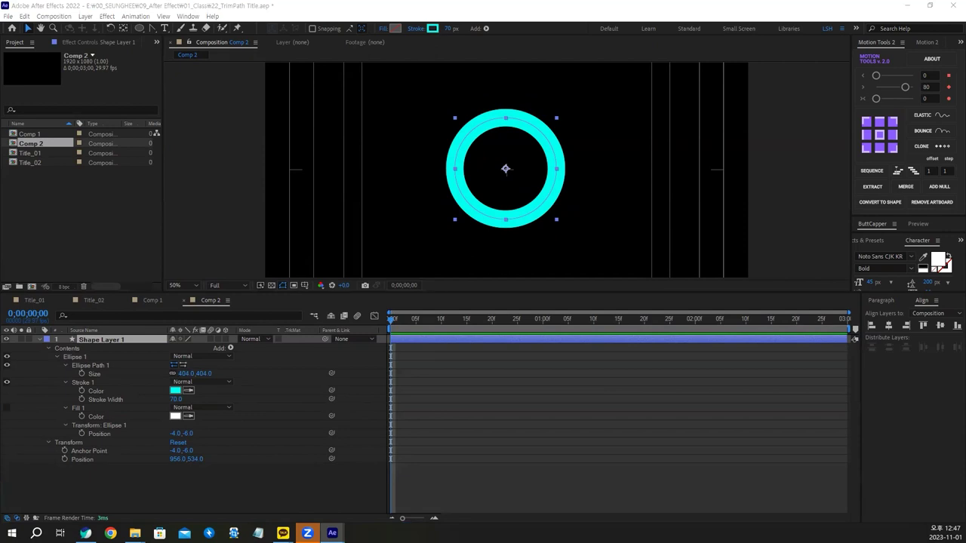
pyautogui.click(228, 382)
pyautogui.click(218, 373)
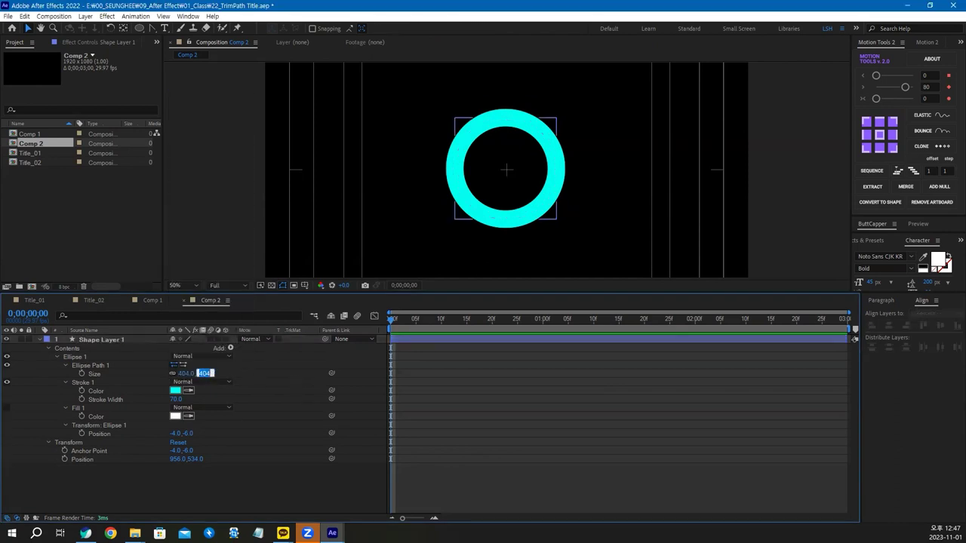
pyautogui.write('550')
pyautogui.press('Return')
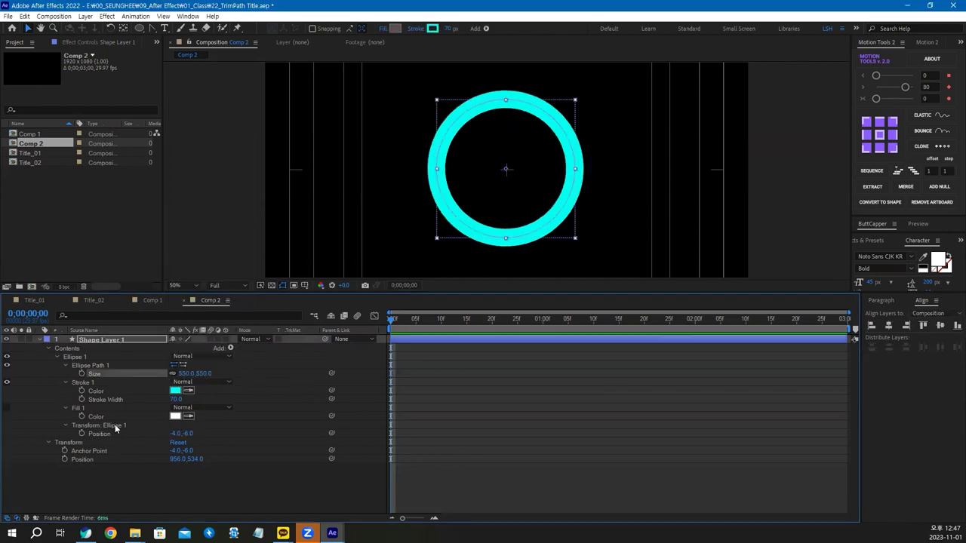
# Reset the ellipse position to 0,0 and centre the ring at 960,540.
pyautogui.click(171, 433)
pyautogui.write('0')
pyautogui.press('Tab')
pyautogui.write('0')
pyautogui.press('Return')
pyautogui.hotkey('ctrl', 'alt', 'Home')
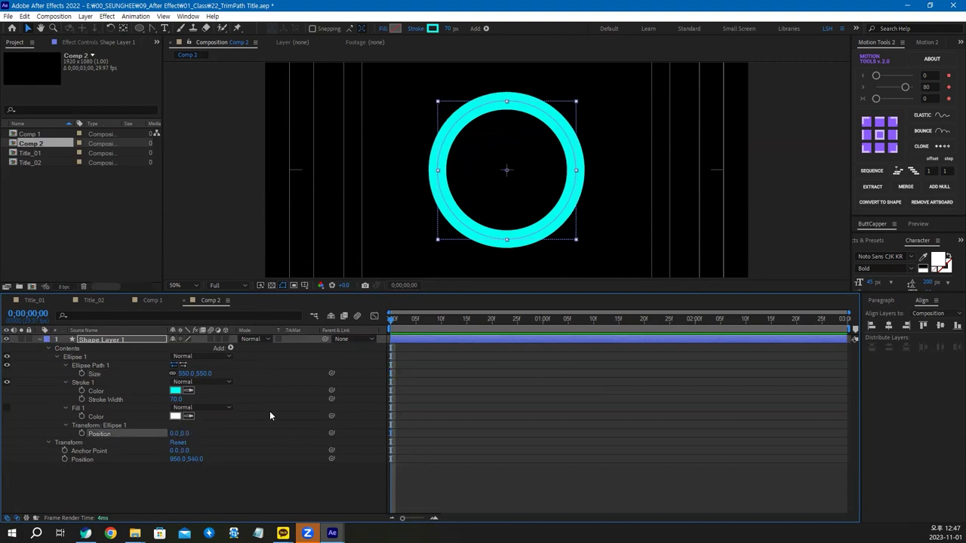
pyautogui.click(91, 343)
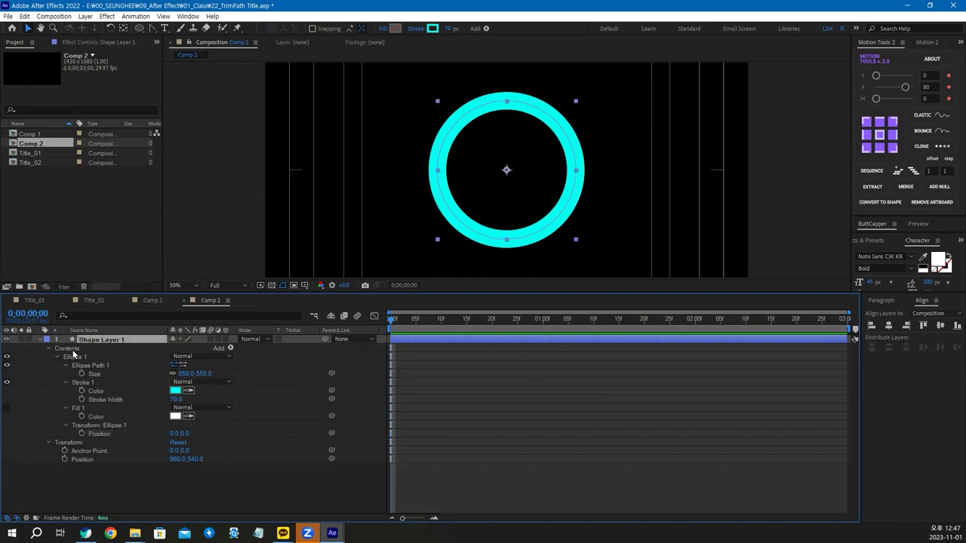
# Add Trim Paths and keyframe End from 0% at 0:00 to 100% at 1:20.
pyautogui.click(231, 348)
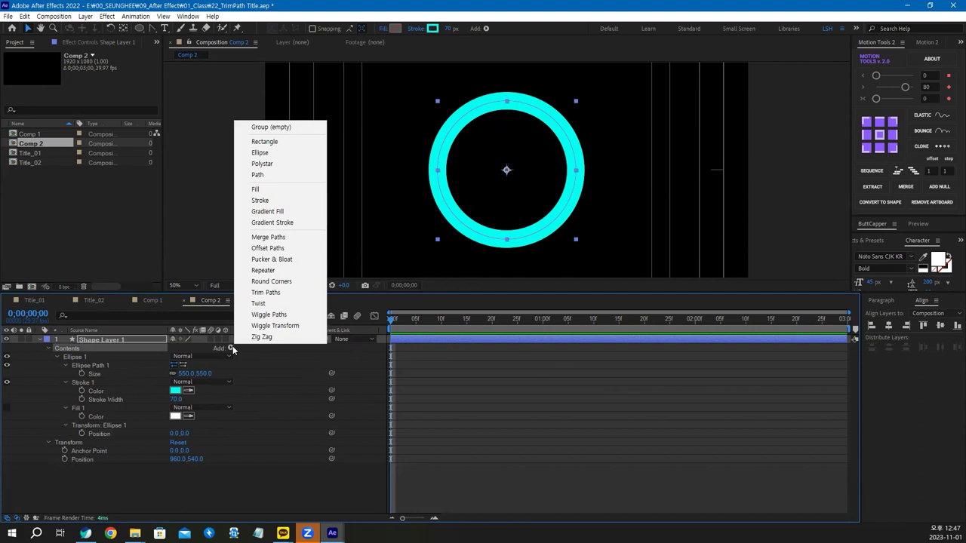
pyautogui.click(266, 292)
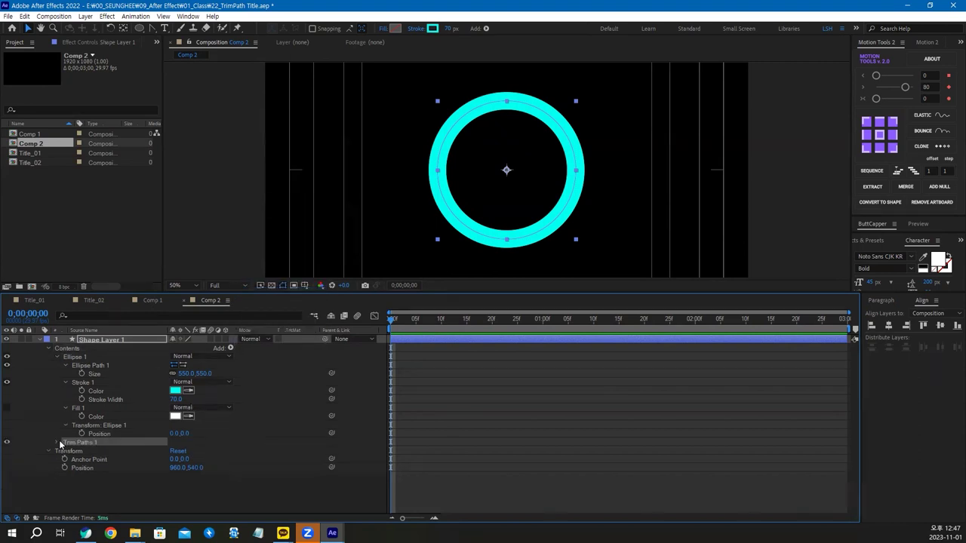
pyautogui.click(57, 442)
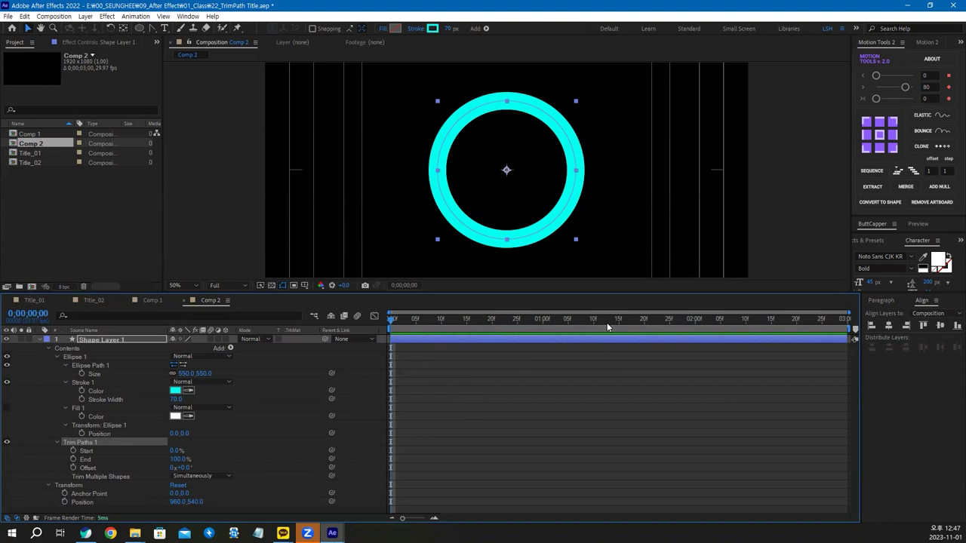
pyautogui.click(644, 321)
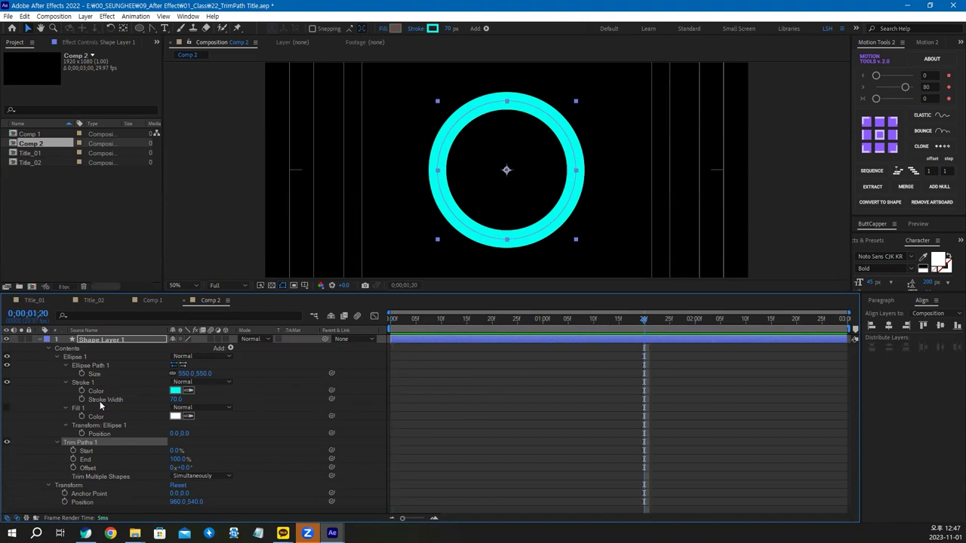
pyautogui.click(74, 459)
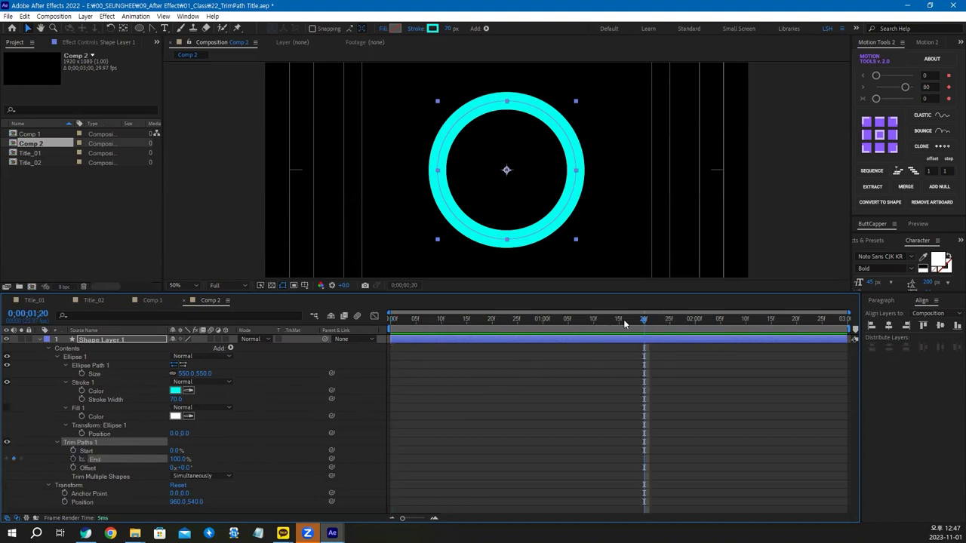
pyautogui.press('Home')
pyautogui.click(178, 459)
pyautogui.write('0')
pyautogui.press('Return')
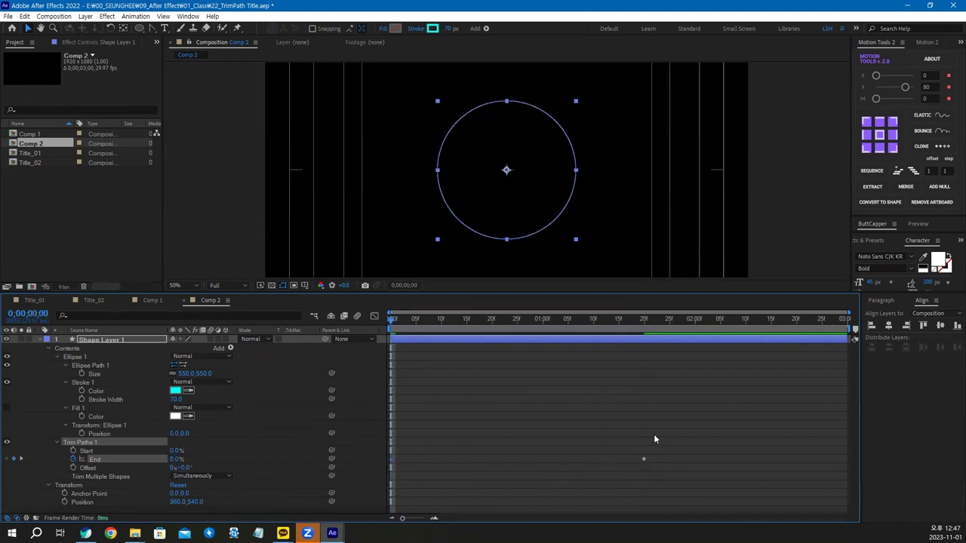
# Ease both End keyframes with an easing amount of 80, then preview the draw-on.
pyautogui.click(626, 446)
pyautogui.moveTo(625, 452); pyautogui.dragTo(650, 463)
pyautogui.moveTo(905, 86); pyautogui.dragTo(907, 87)
pyautogui.click(935, 86)
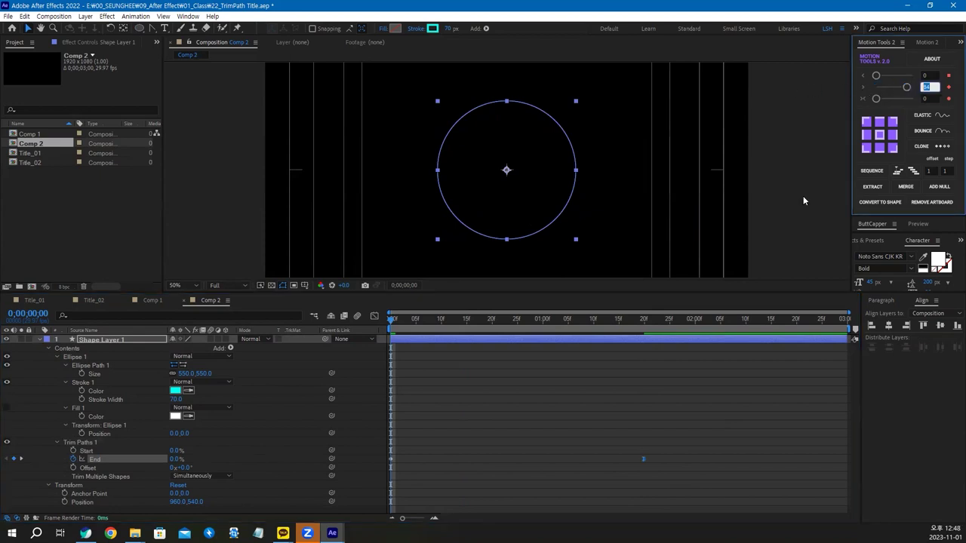
pyautogui.press('Return')
pyautogui.click(545, 416)
pyautogui.press('space')
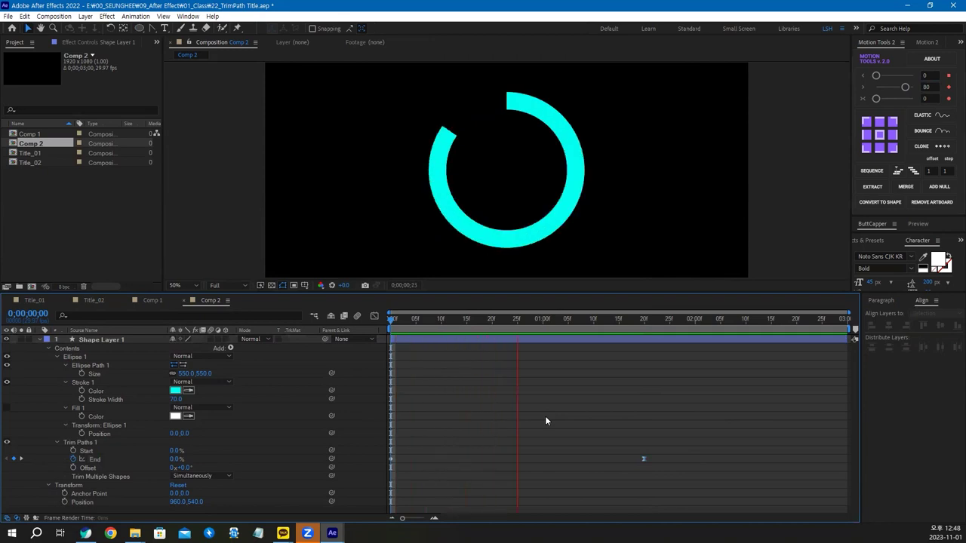
pyautogui.press('space')
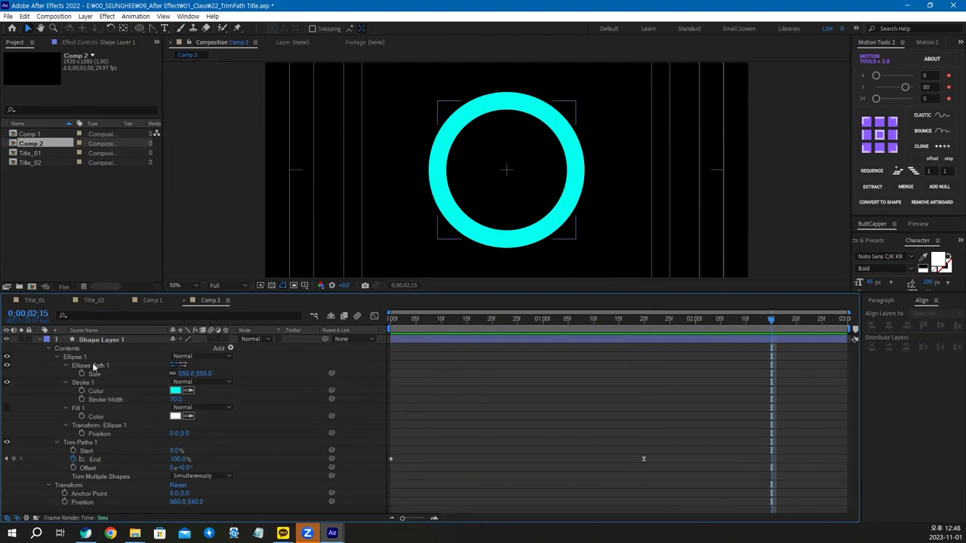
# Adjust the viewer and preview the ring drawing on from 0:00.
pyautogui.hotkey('ctrl', '1')
pyautogui.moveTo(109, 363); pyautogui.dragTo(116, 360)
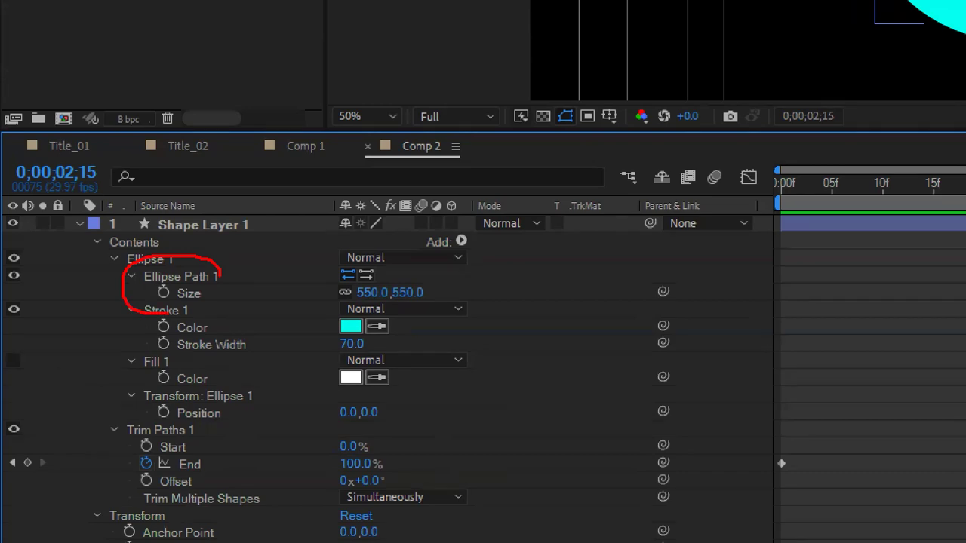
pyautogui.moveTo(380, 280); pyautogui.dragTo(383, 277)
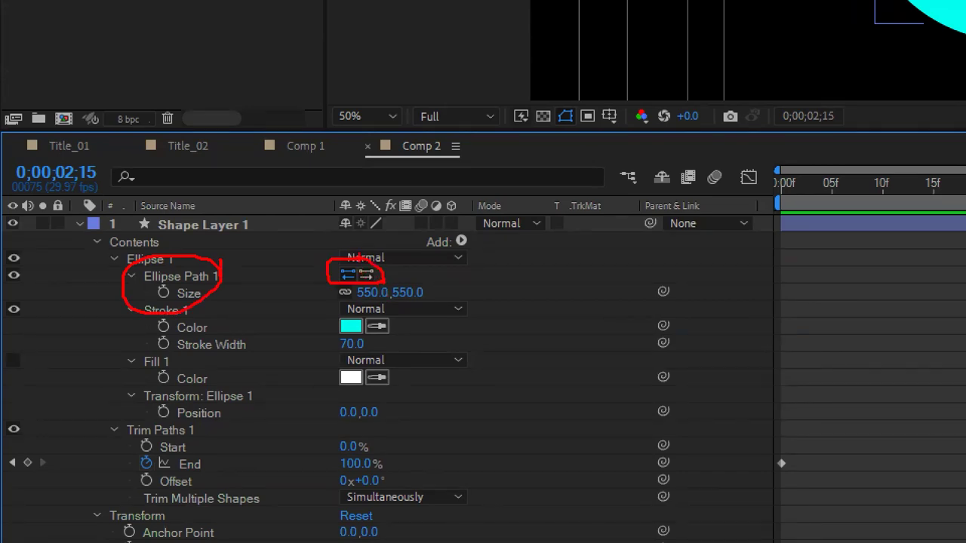
pyautogui.press('Escape')
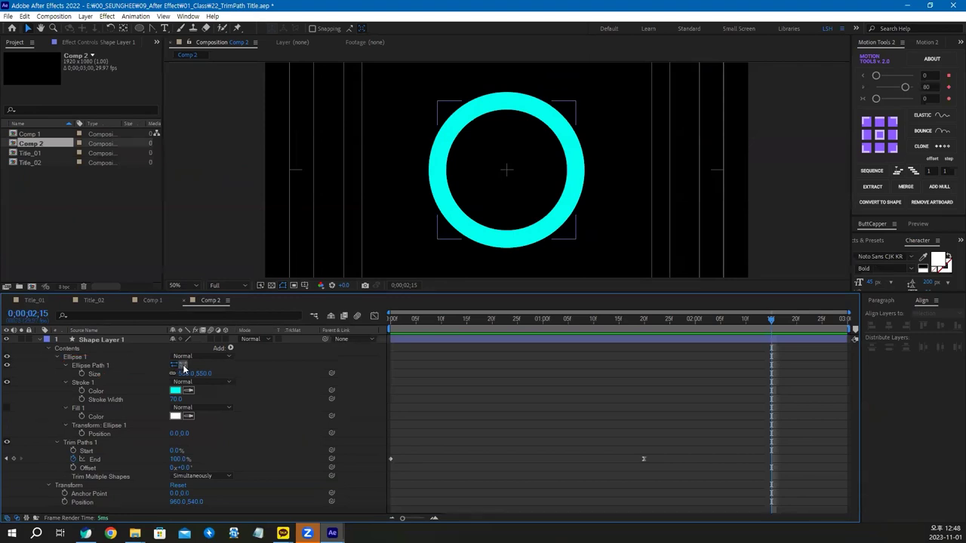
pyautogui.press('Home')
pyautogui.press('space')
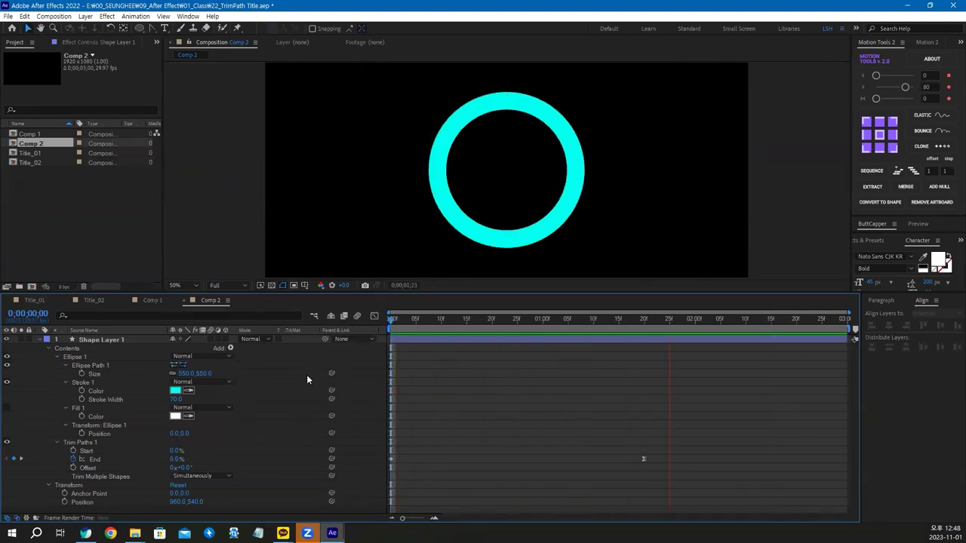
pyautogui.press('space')
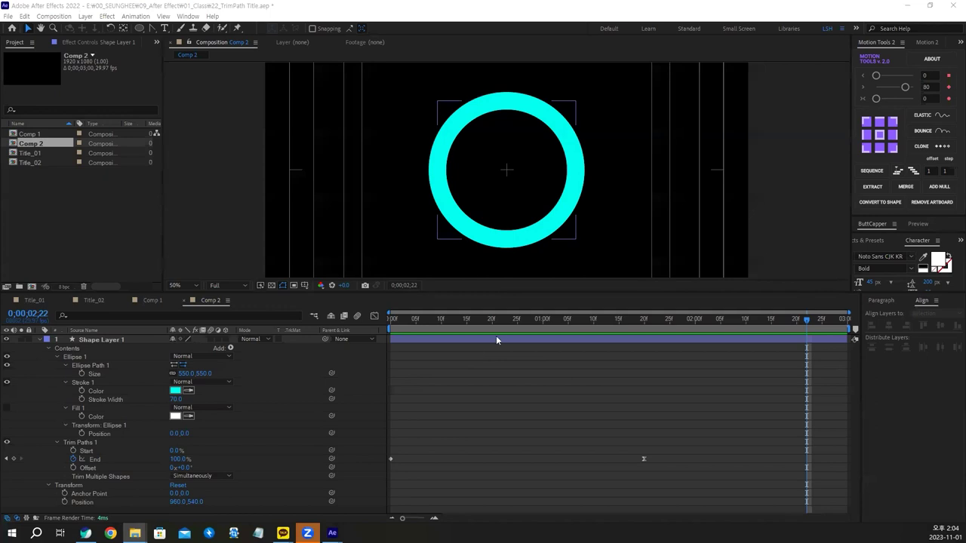
# Replay the ring animation once more, then switch to Comp 1.
pyautogui.moveTo(502, 322); pyautogui.dragTo(373, 341)
pyautogui.press('space')
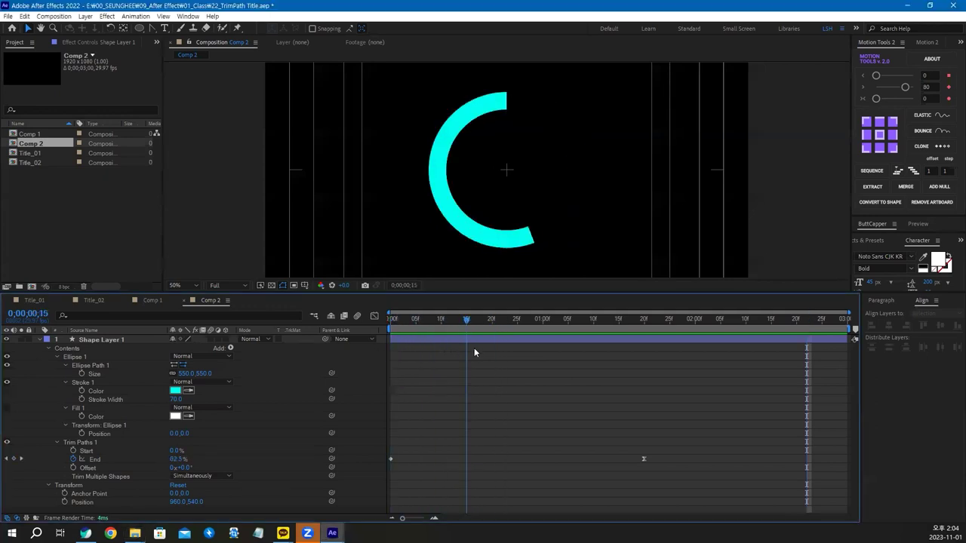
pyautogui.press('space')
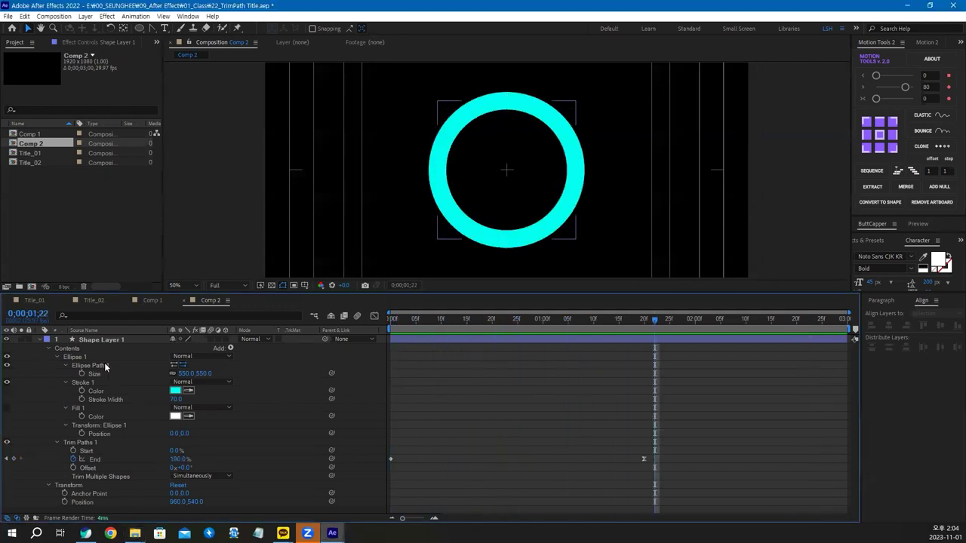
pyautogui.click(151, 300)
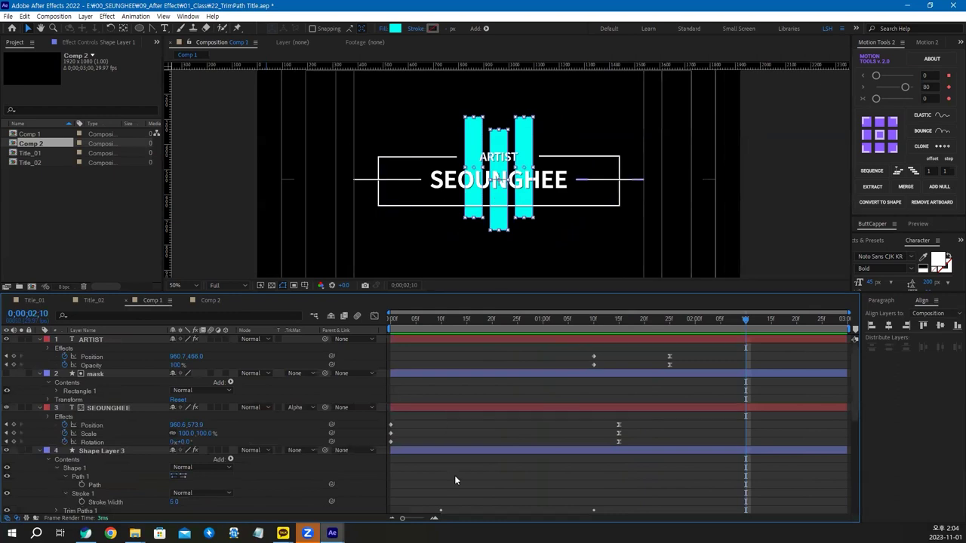
# Select the rectangular outline frame in Comp 1 where the full title is visible.
pyautogui.moveTo(432, 330); pyautogui.dragTo(339, 332)
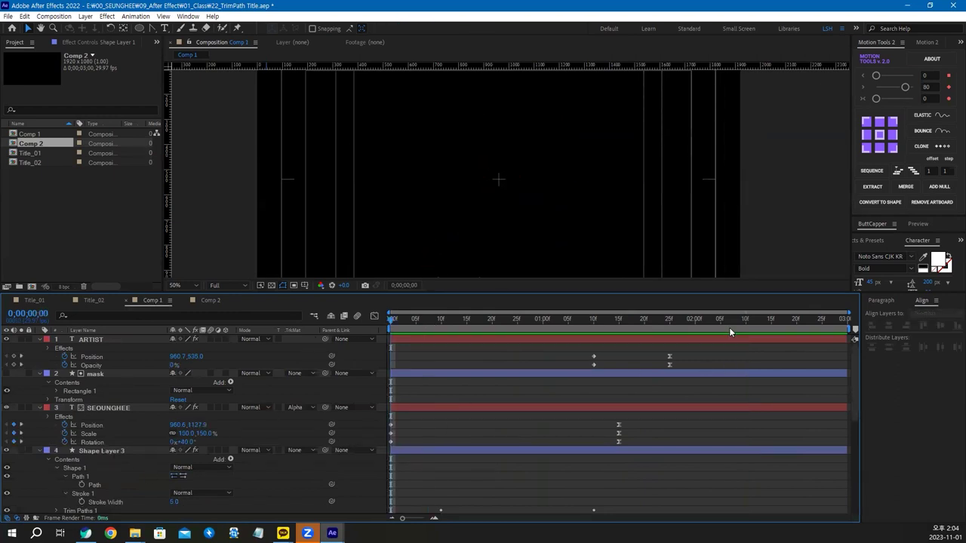
pyautogui.click(729, 323)
pyautogui.click(577, 205)
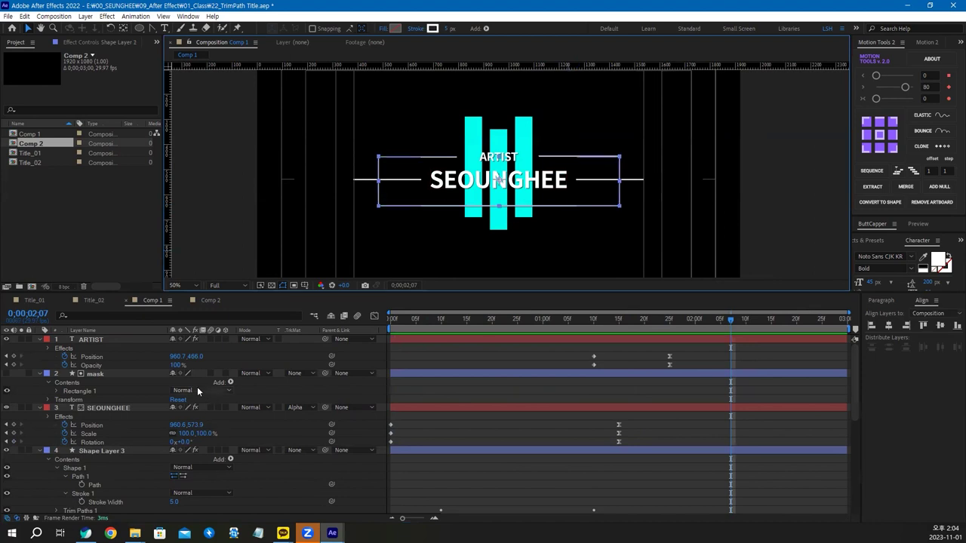
# Paste the frame into Comp 2 at 0:00 as Shape Layer 2 and preview it with the ring.
pyautogui.click(212, 300)
pyautogui.moveTo(406, 320); pyautogui.dragTo(298, 330)
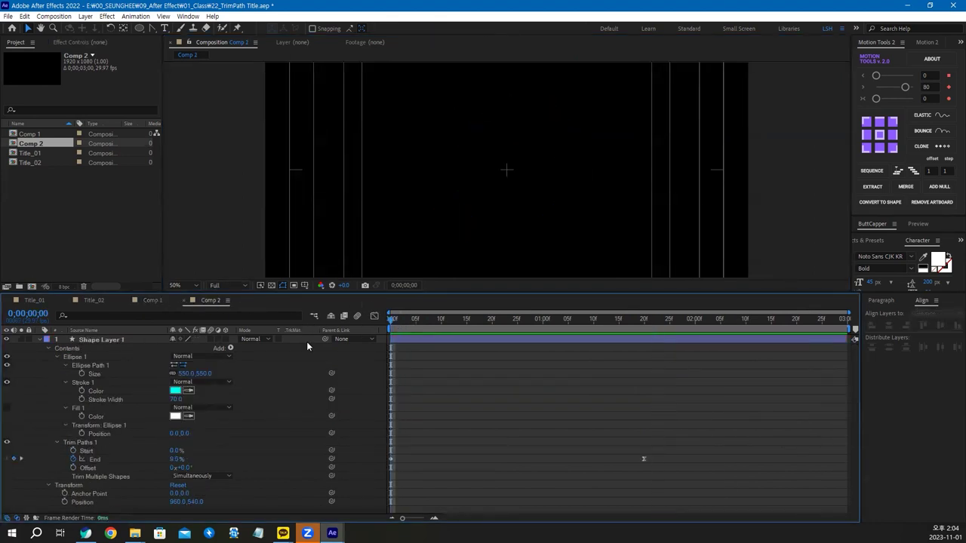
pyautogui.hotkey('ctrl', 'v')
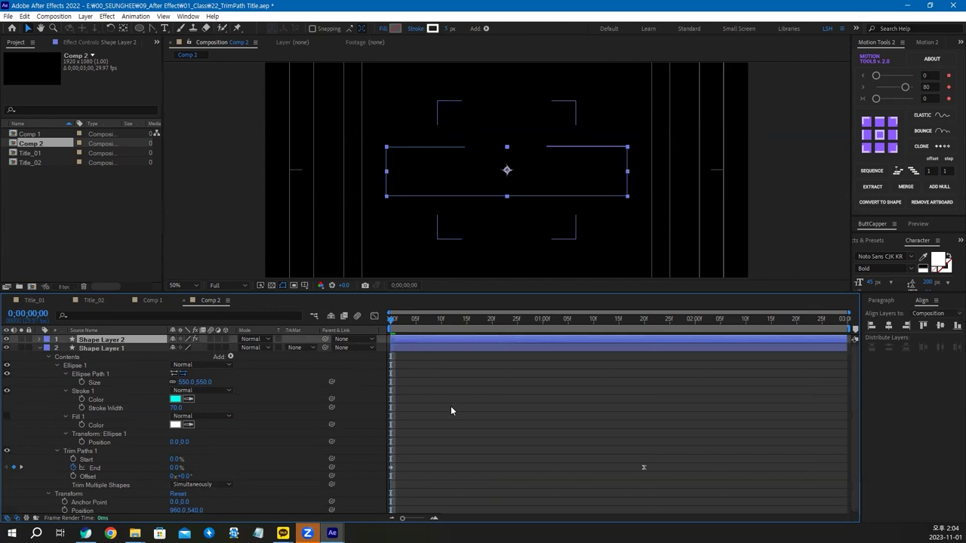
pyautogui.click(45, 348)
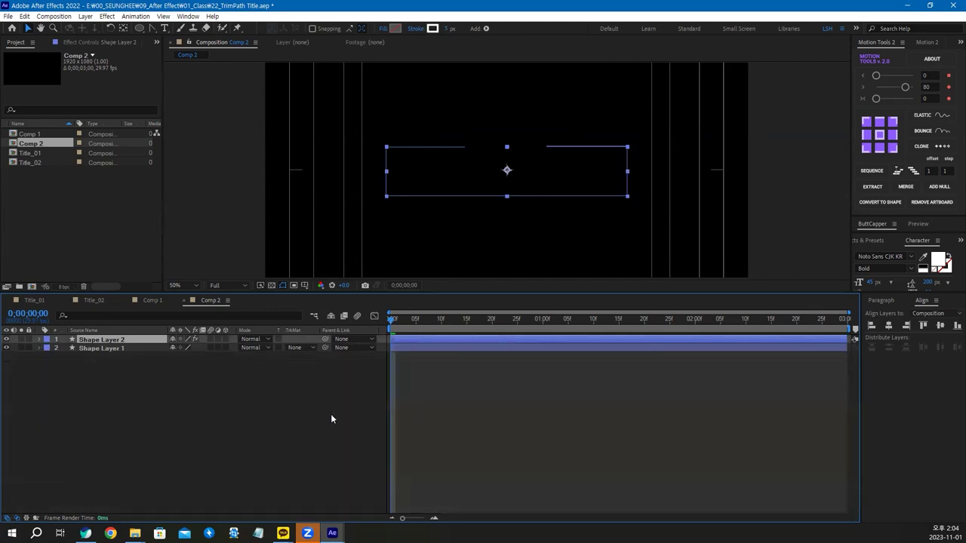
pyautogui.click(332, 416)
pyautogui.press('space')
pyautogui.press('space')
pyautogui.click(96, 340)
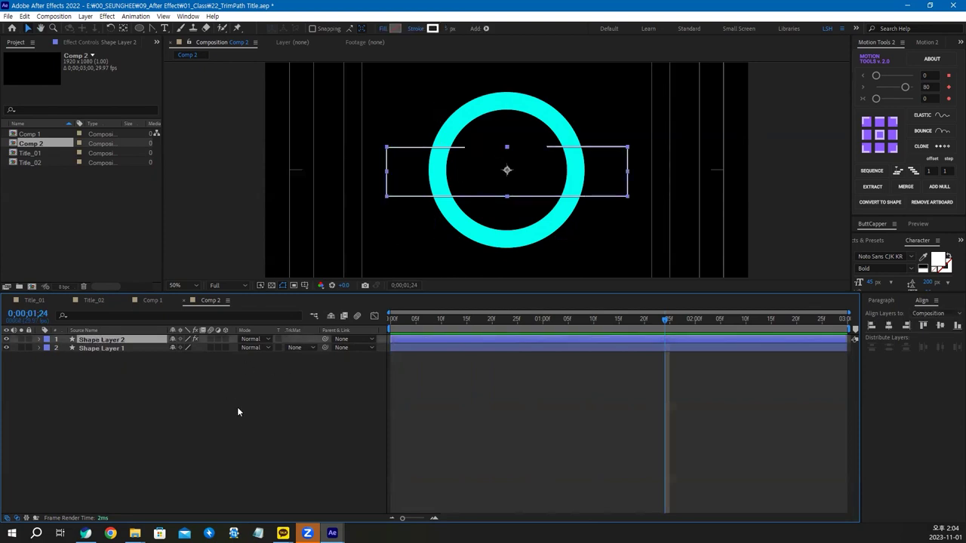
# Flip Shape Layer 2 vertically so its Scale reads 100, -100%.
pyautogui.rightClick(93, 341)
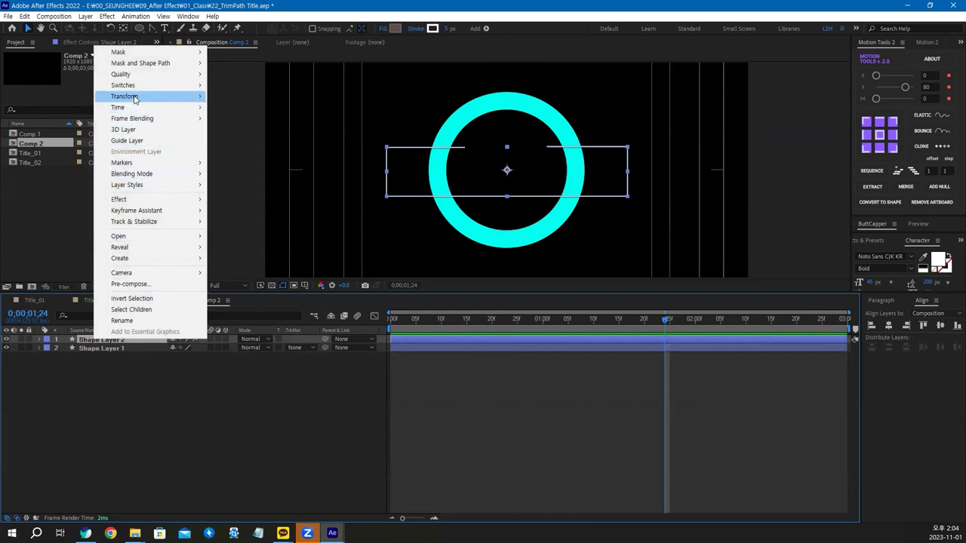
pyautogui.moveTo(136, 96)
pyautogui.click(240, 191)
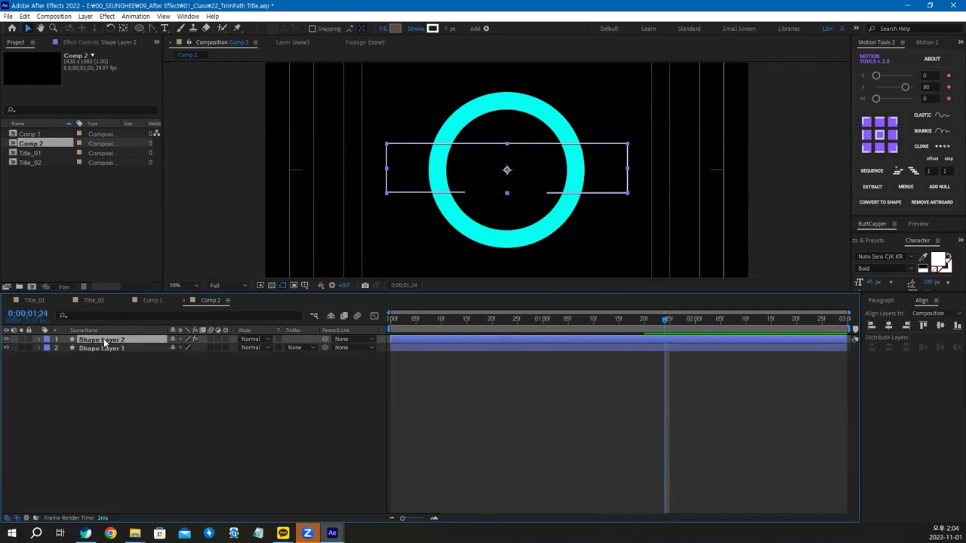
pyautogui.press('s')
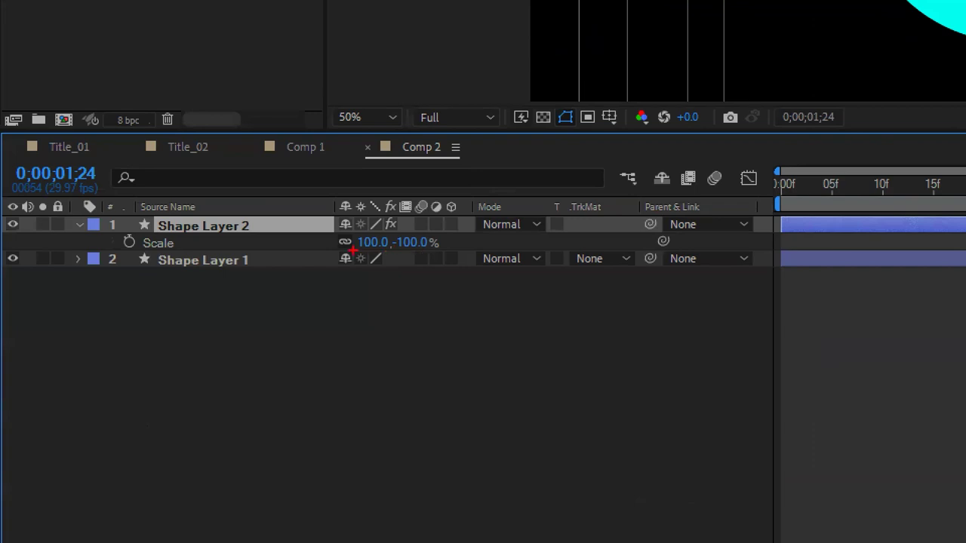
pyautogui.moveTo(376, 253); pyautogui.dragTo(348, 253)
pyautogui.moveTo(415, 224); pyautogui.dragTo(423, 224)
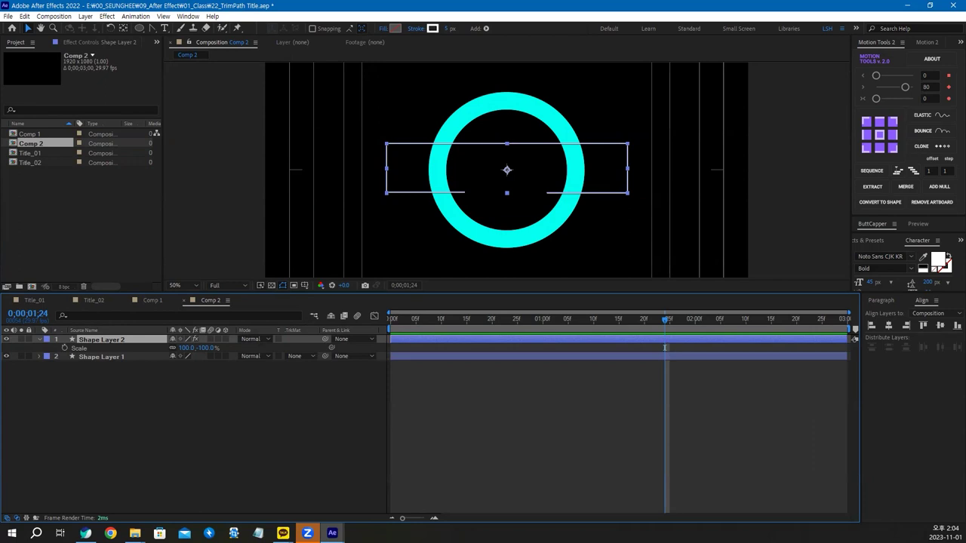
pyautogui.click(583, 437)
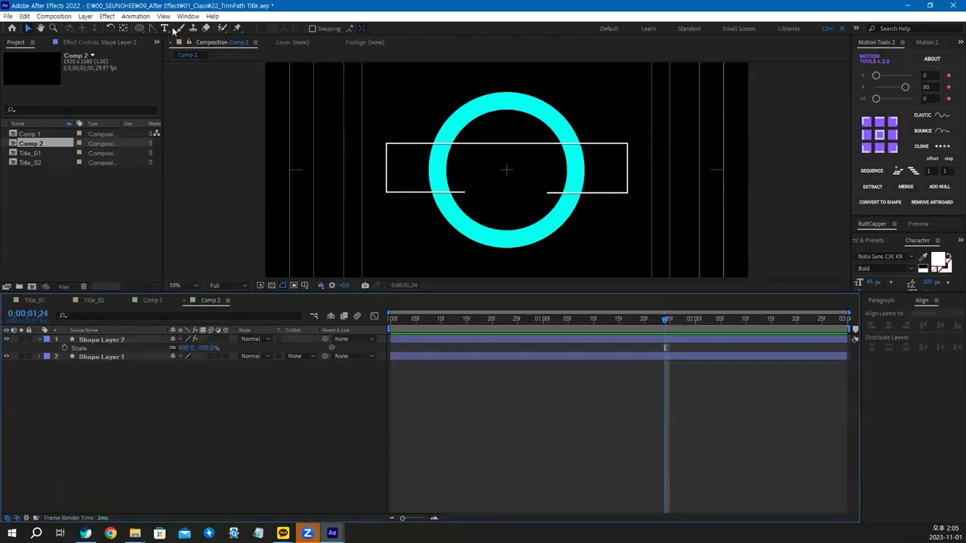
# At 100% zoom, draw a vertical two-point line with the Pen Tool.
pyautogui.moveTo(152, 28); pyautogui.dragTo(185, 35)
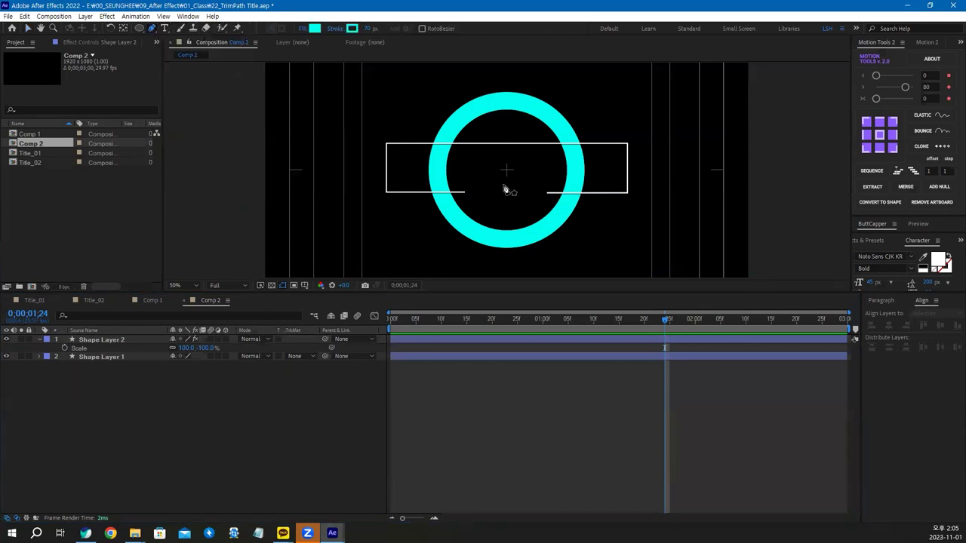
pyautogui.click(377, 289)
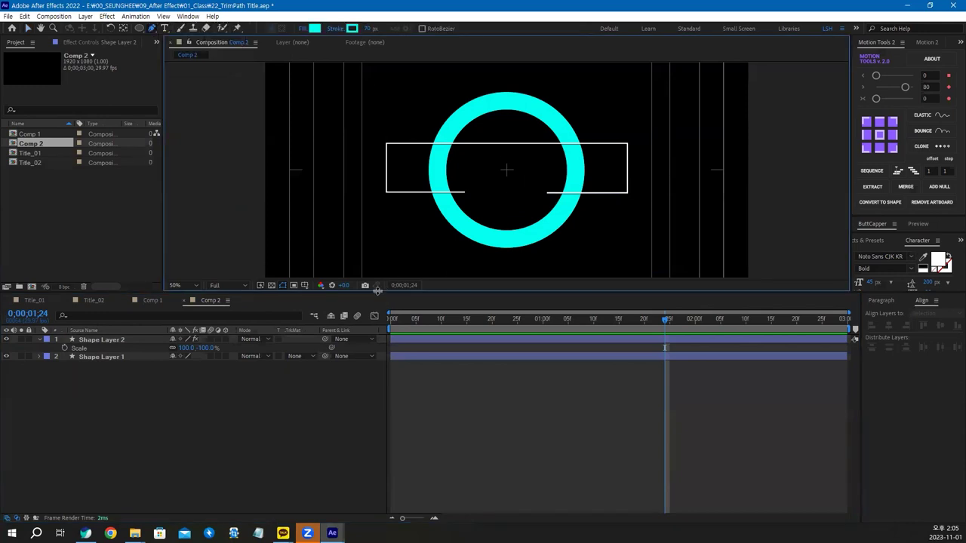
pyautogui.moveTo(377, 289); pyautogui.dragTo(377, 370)
pyautogui.press('.')
pyautogui.scroll(2, 498, 249)
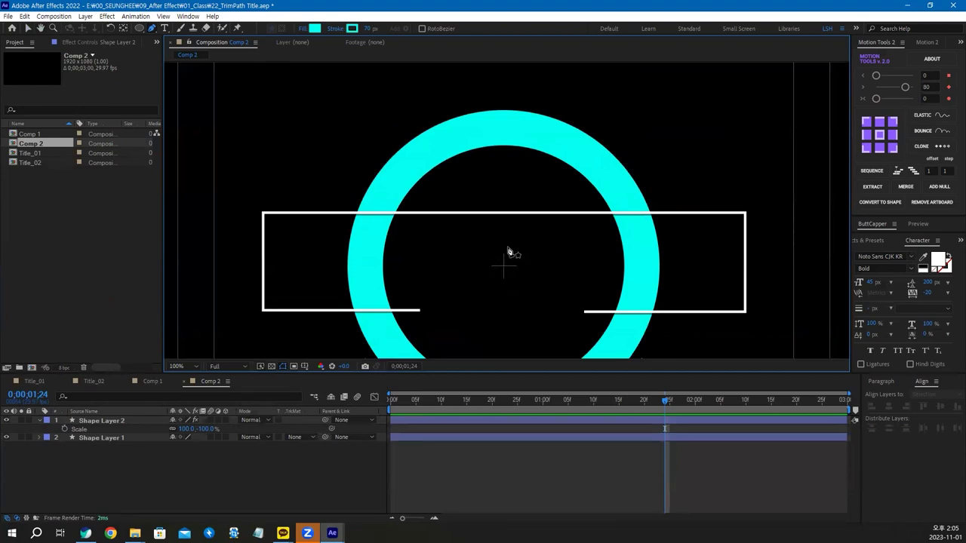
pyautogui.click(502, 201)
pyautogui.click(503, 76)
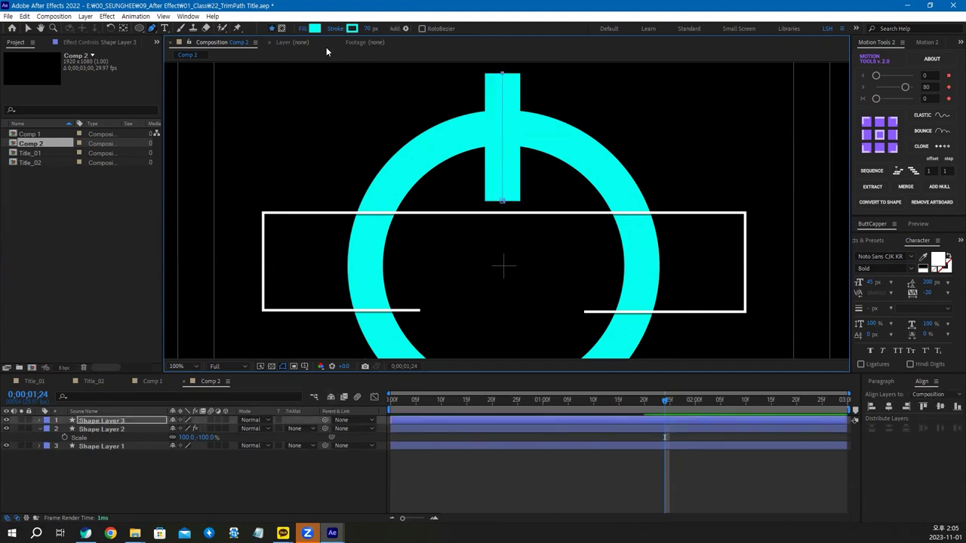
# Give the line no fill and a white 5 px stroke.
pyautogui.click(304, 32)
pyautogui.click(334, 134)
pyautogui.click(377, 197)
pyautogui.click(352, 29)
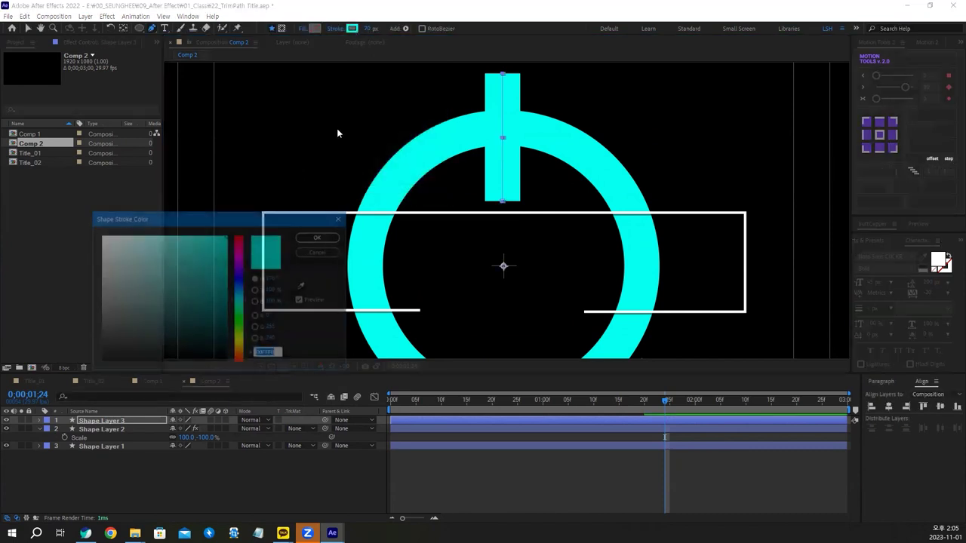
pyautogui.click(105, 237)
pyautogui.click(319, 237)
pyautogui.click(369, 28)
pyautogui.write('5')
pyautogui.press('Return')
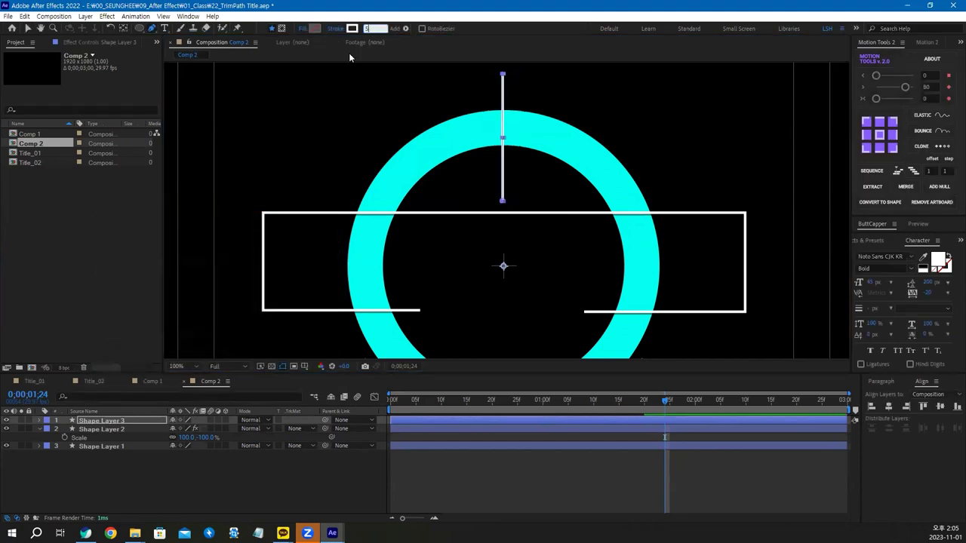
pyautogui.click(94, 424)
pyautogui.click(100, 429)
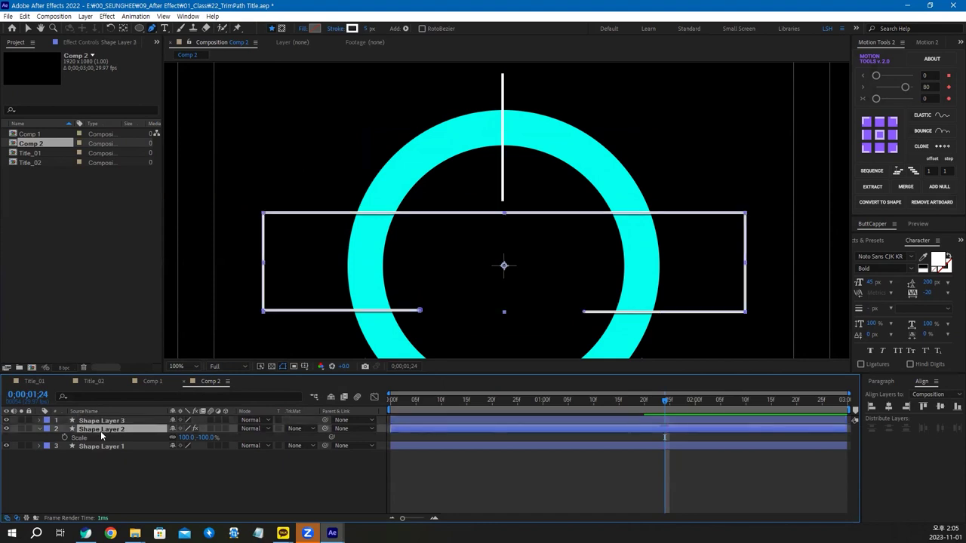
# Expand Shape Layer 2 to its Trim Paths 1 and jump to frame 10.
pyautogui.click(39, 429)
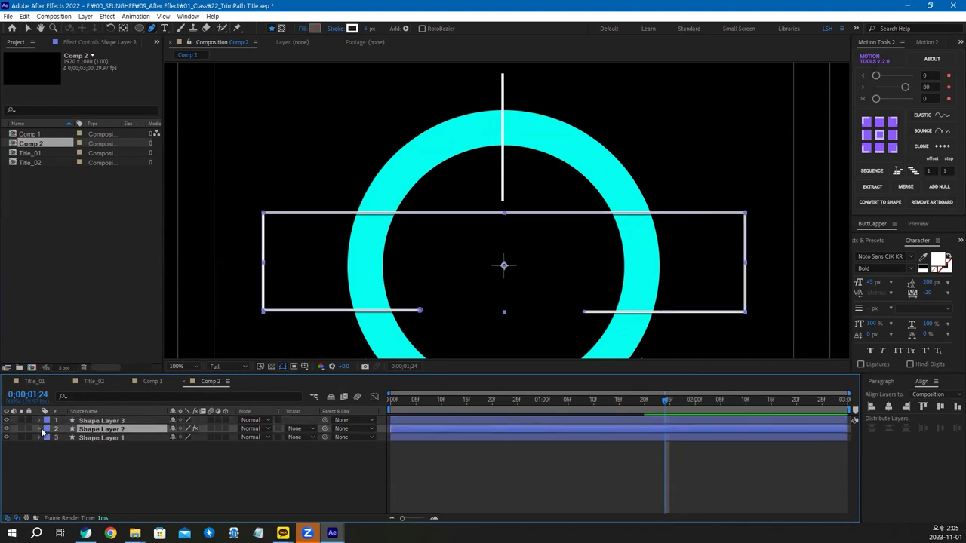
pyautogui.click(39, 429)
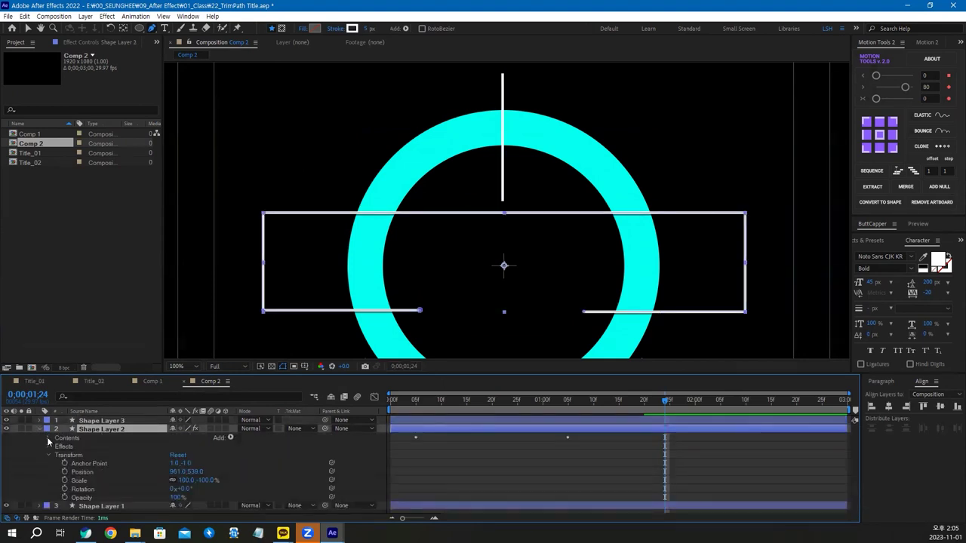
pyautogui.click(49, 439)
pyautogui.click(76, 455)
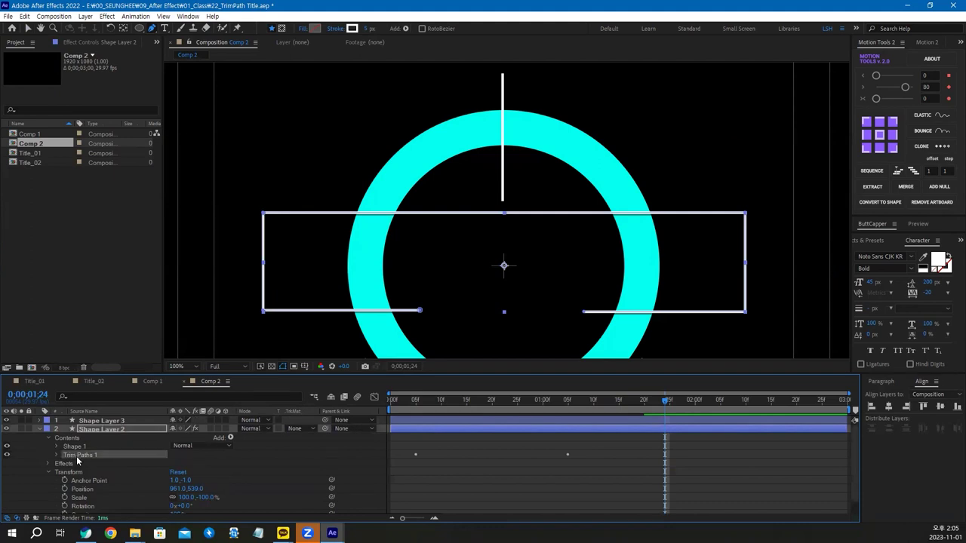
pyautogui.click(444, 408)
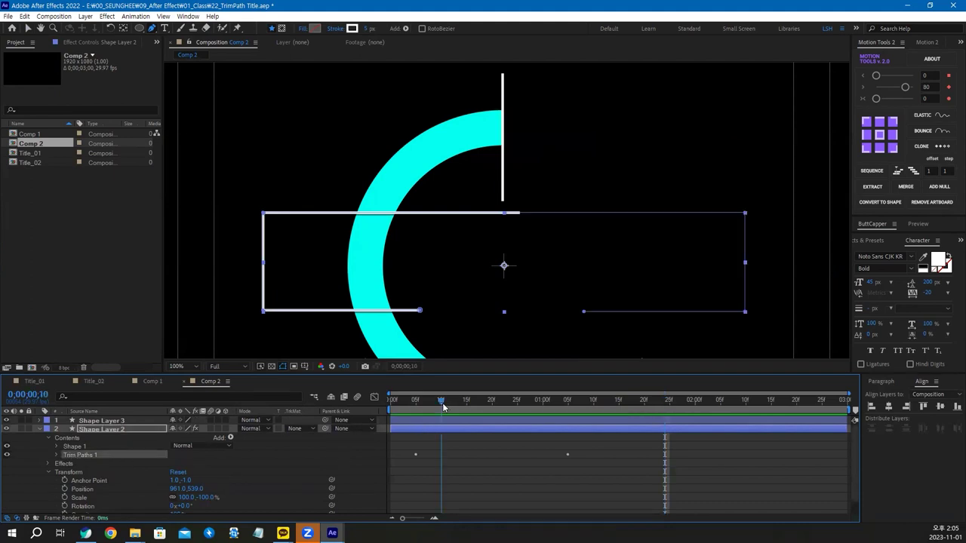
# Reveal Shape Layer 3's Trim Paths 1 End keyframes and preview the line drawing on.
pyautogui.click(102, 421)
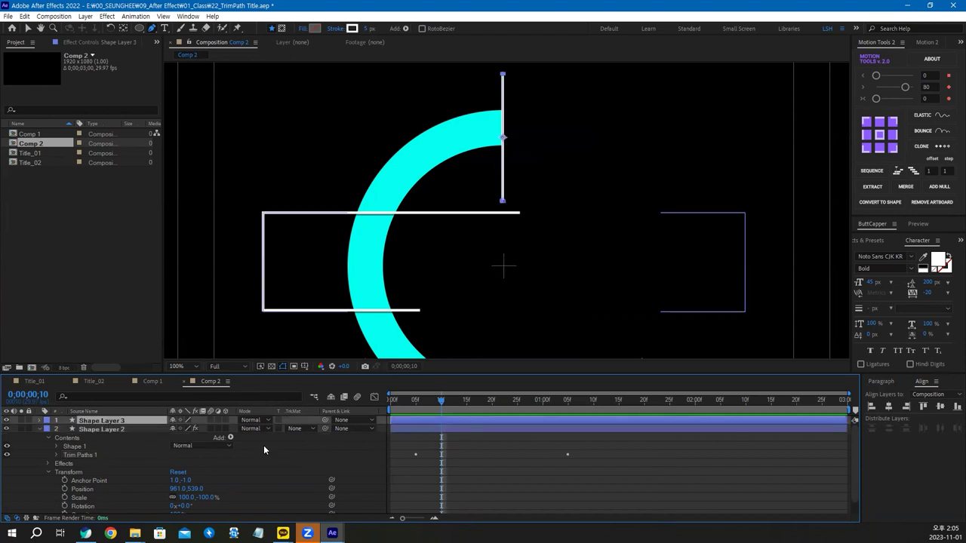
pyautogui.press('Return')
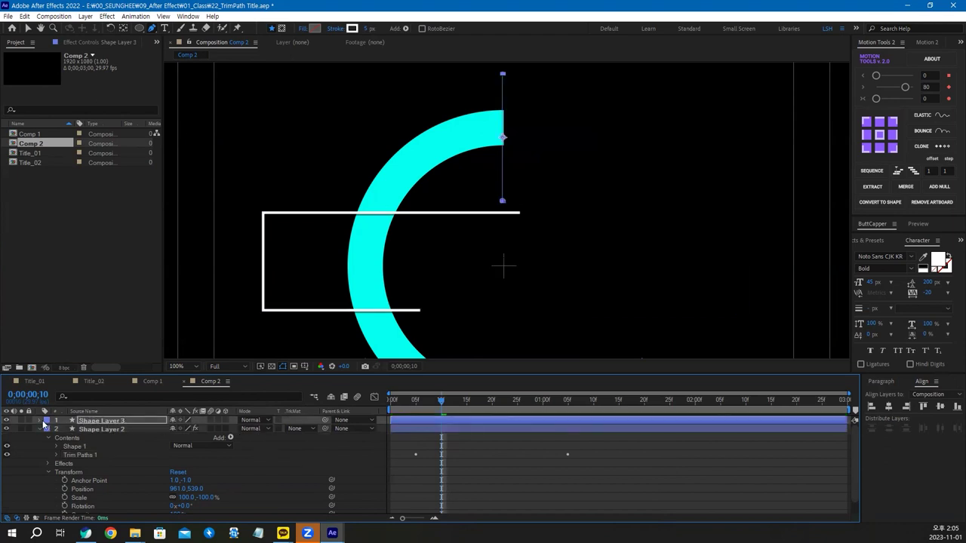
pyautogui.click(40, 422)
pyautogui.click(48, 430)
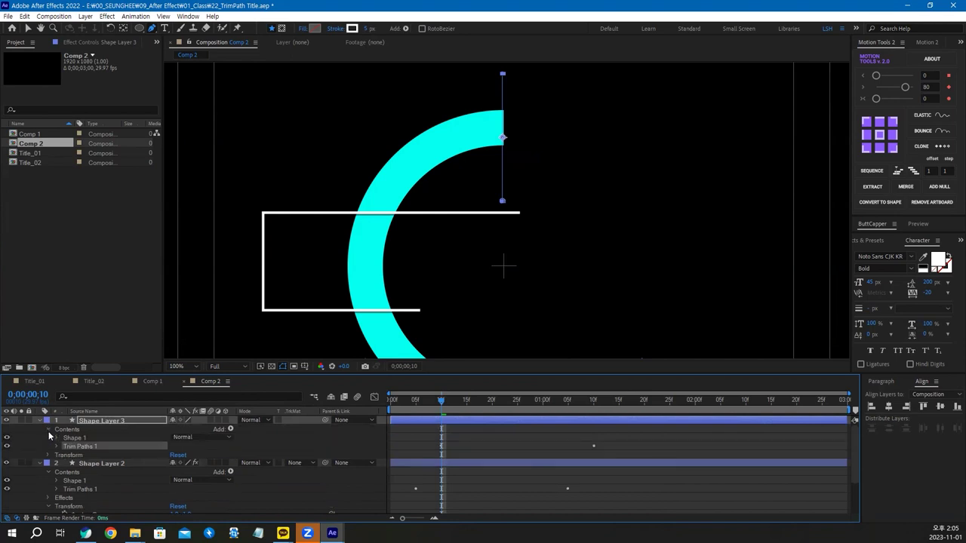
pyautogui.click(56, 446)
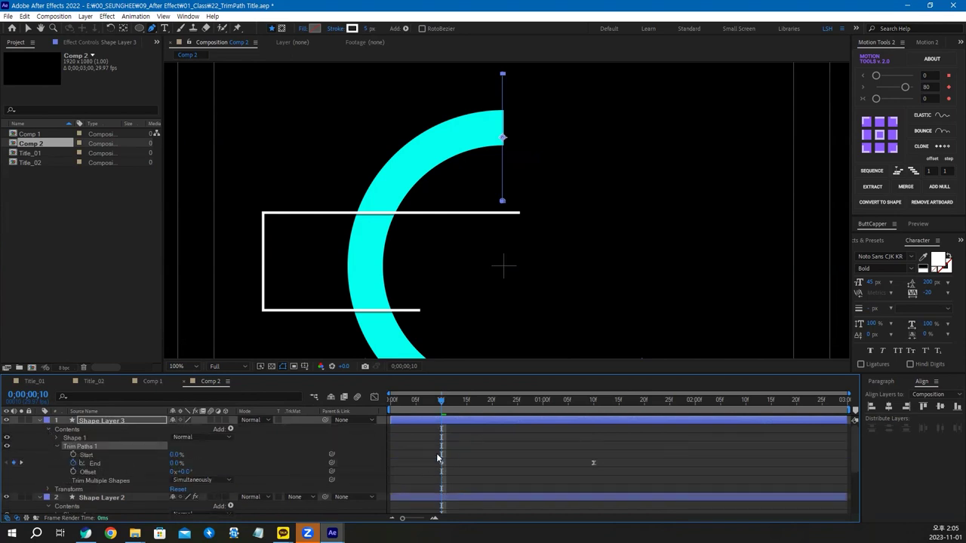
pyautogui.scroll(-2, 458, 296)
pyautogui.moveTo(442, 399); pyautogui.dragTo(379, 411)
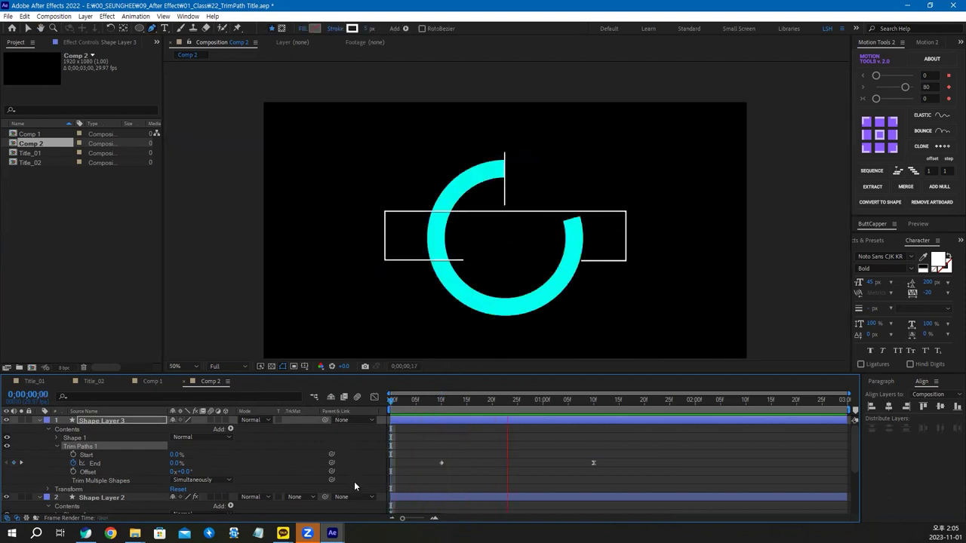
pyautogui.press('space')
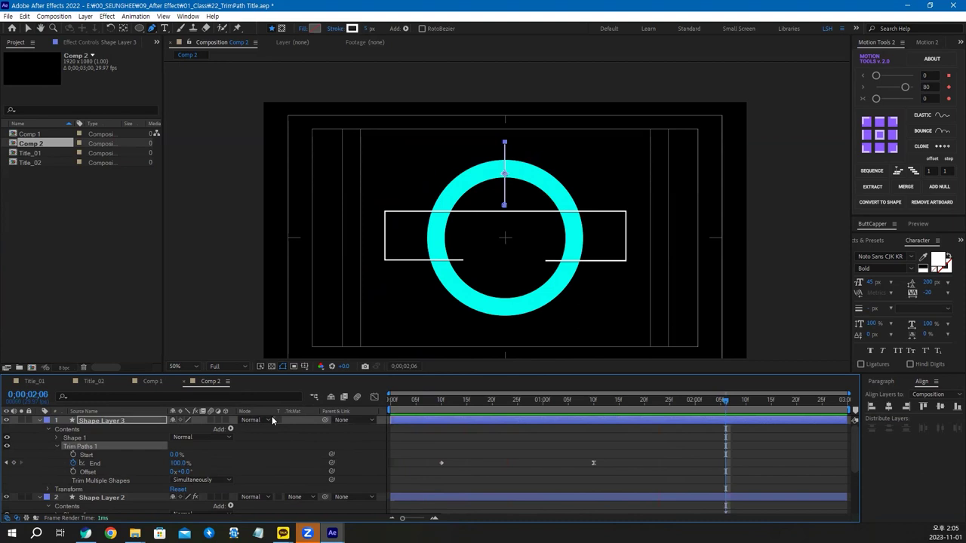
pyautogui.click(100, 422)
pyautogui.click(66, 430)
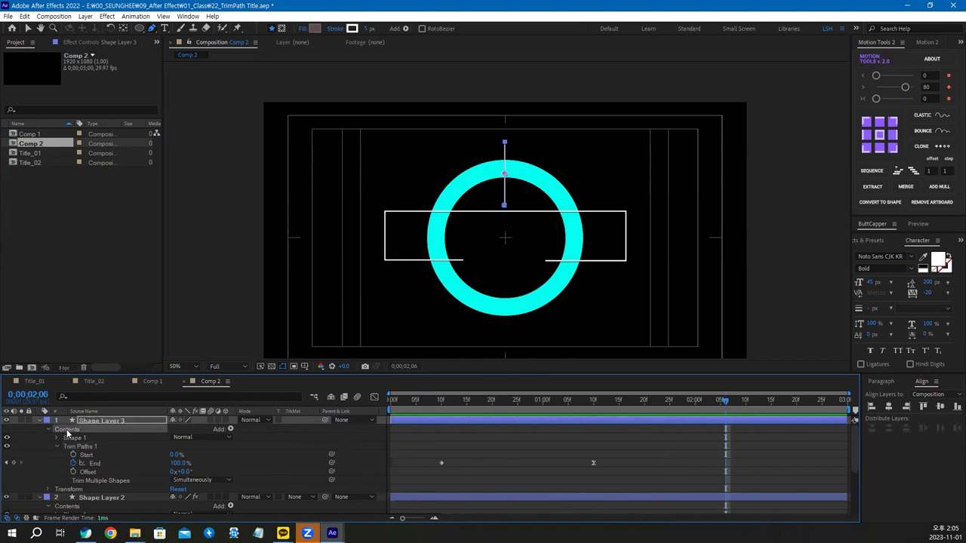
# Add a Repeater to Shape Layer 3 with 4 copies.
pyautogui.click(232, 431)
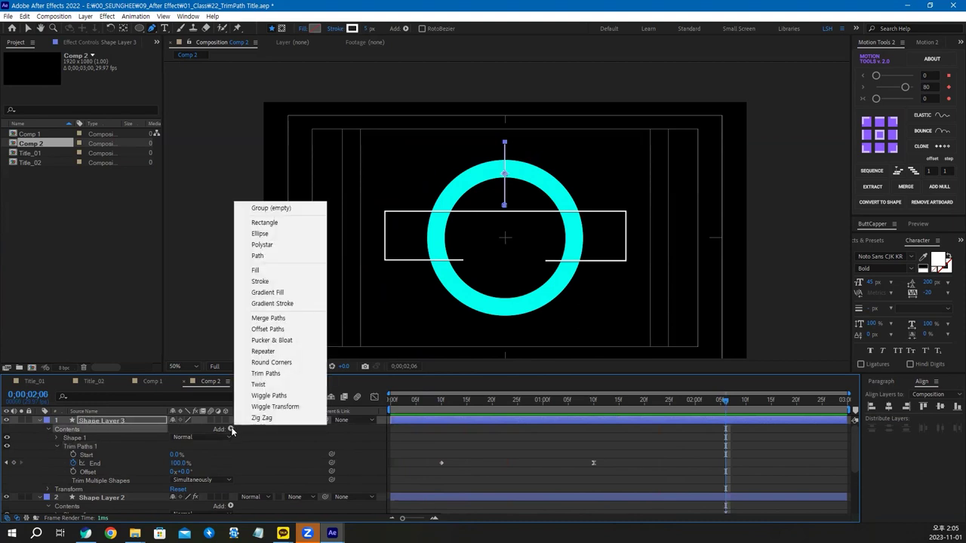
pyautogui.click(263, 352)
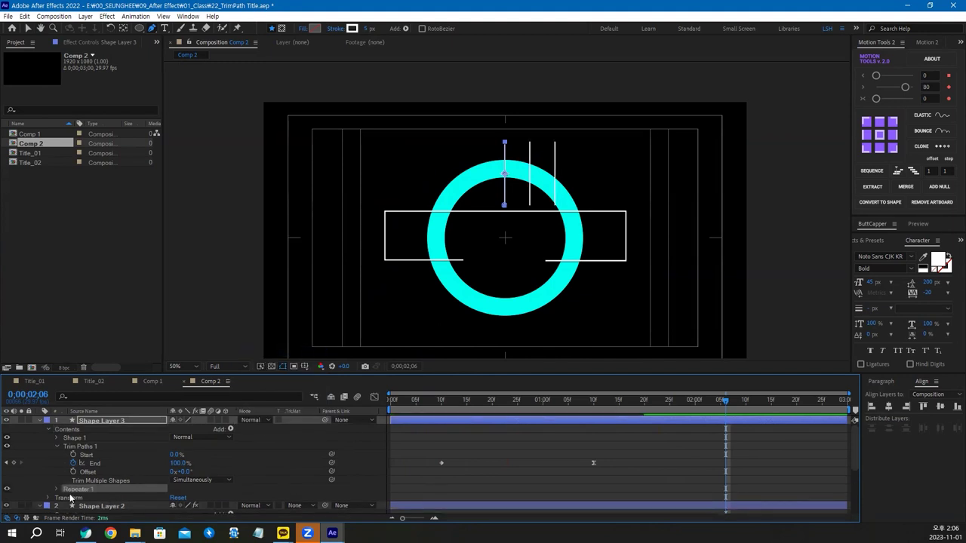
pyautogui.click(56, 490)
pyautogui.click(174, 484)
pyautogui.write('4')
pyautogui.press('Return')
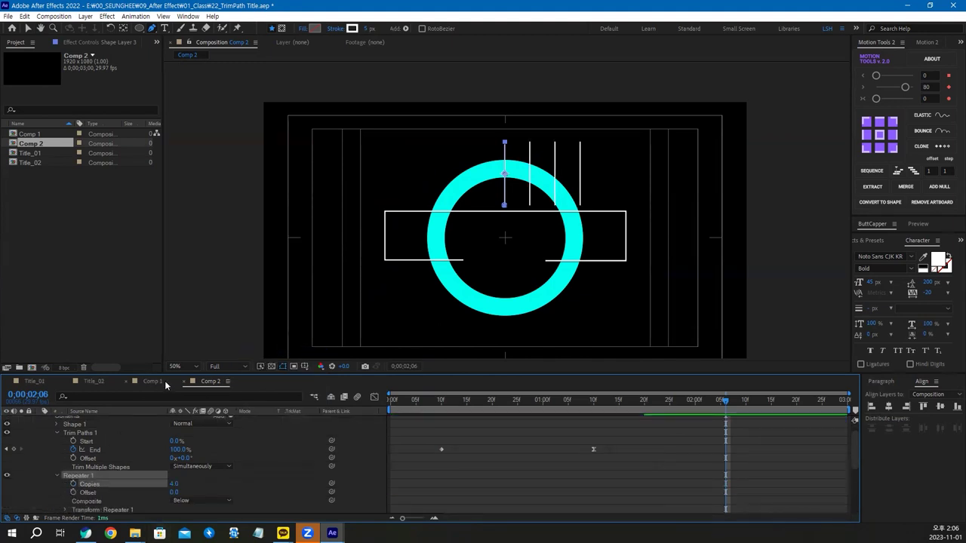
# Set the Repeater transform position to 0,0 and rotation to 90°.
pyautogui.moveTo(174, 373); pyautogui.dragTo(173, 293)
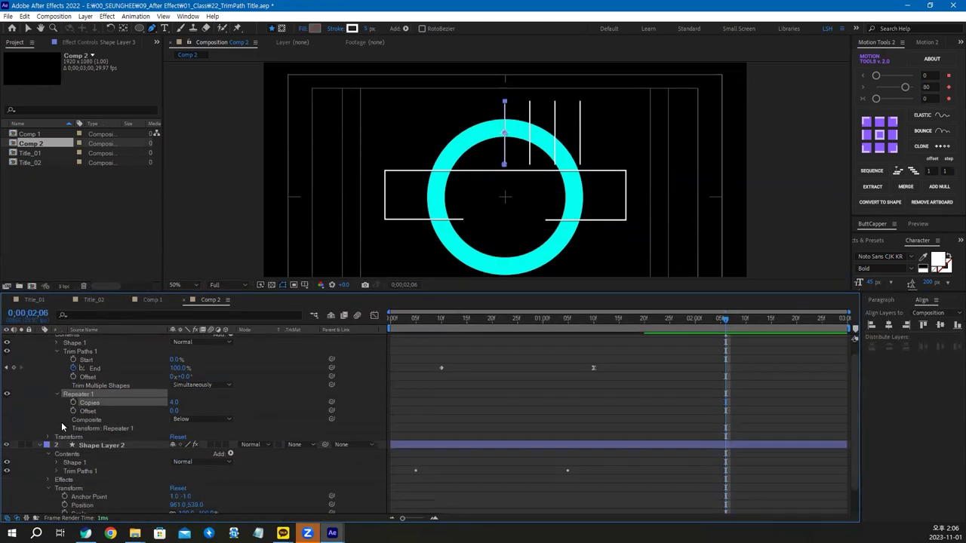
pyautogui.click(65, 429)
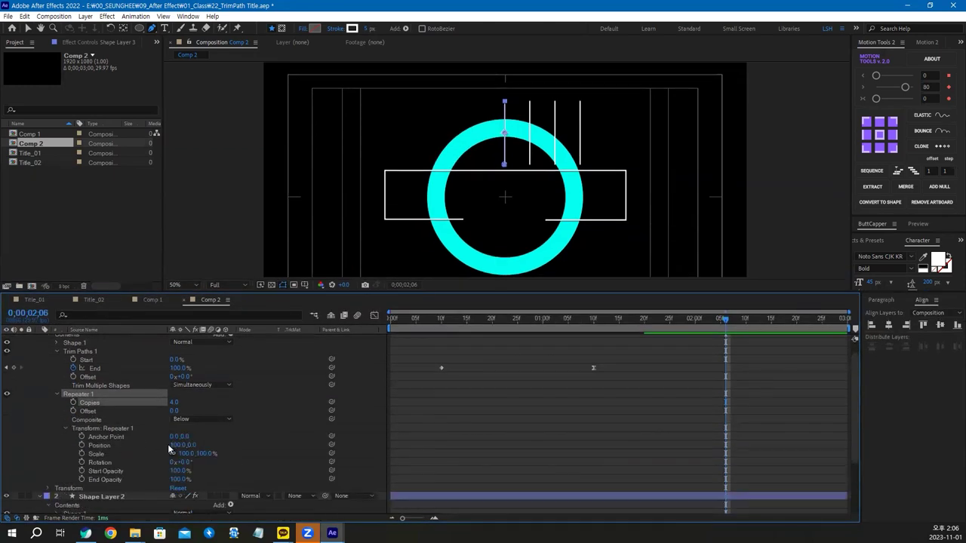
pyautogui.click(177, 445)
pyautogui.write('0')
pyautogui.press('Return')
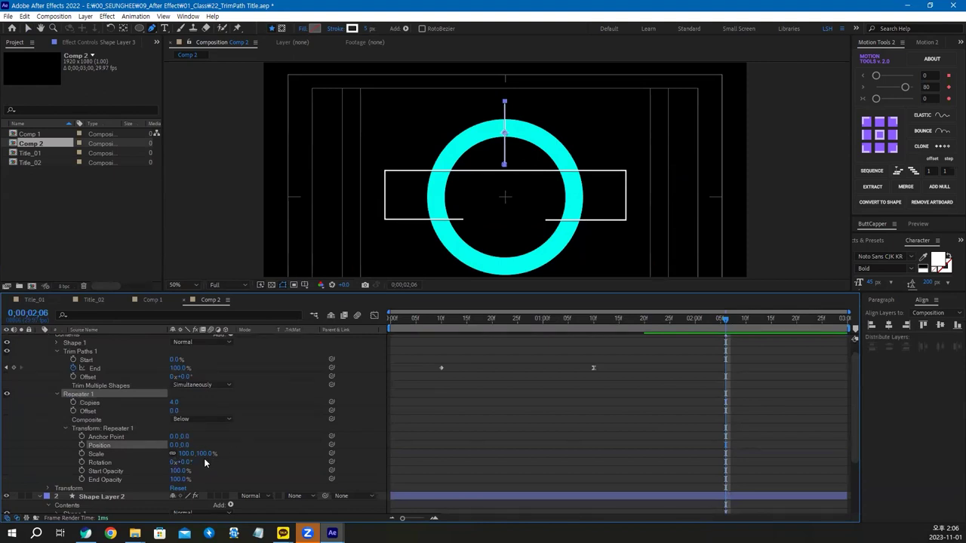
pyautogui.click(184, 462)
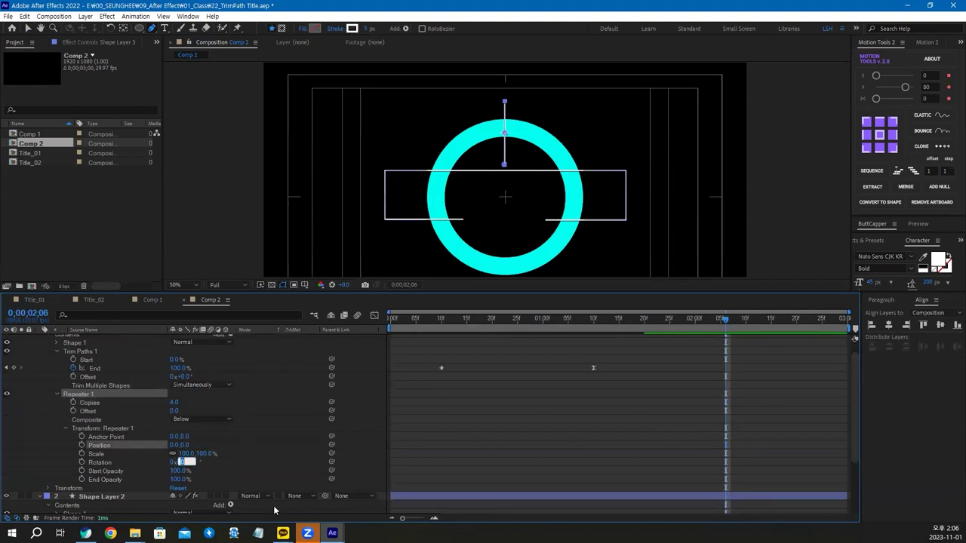
pyautogui.write('90')
pyautogui.press('Return')
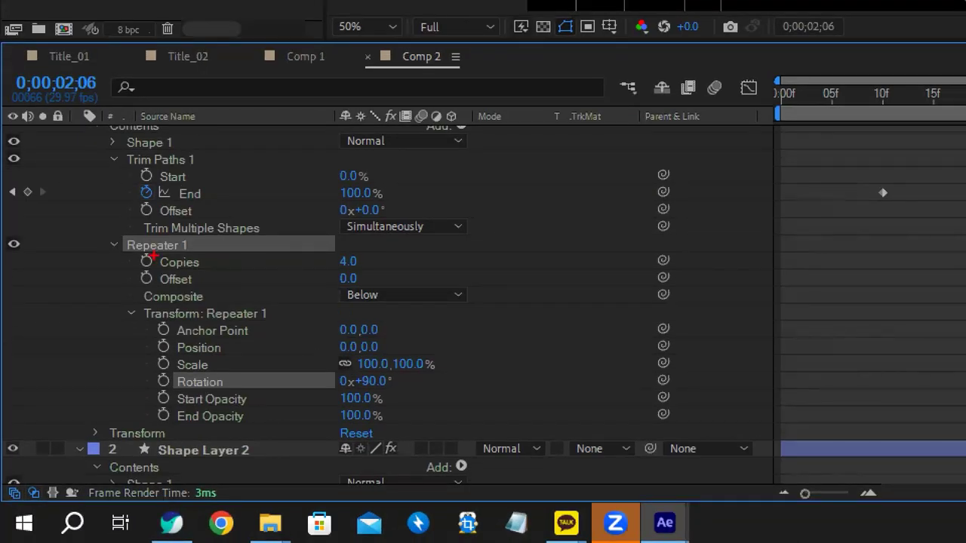
pyautogui.moveTo(139, 228); pyautogui.dragTo(113, 234)
pyautogui.moveTo(384, 273); pyautogui.dragTo(314, 277)
pyautogui.moveTo(140, 319); pyautogui.dragTo(253, 319)
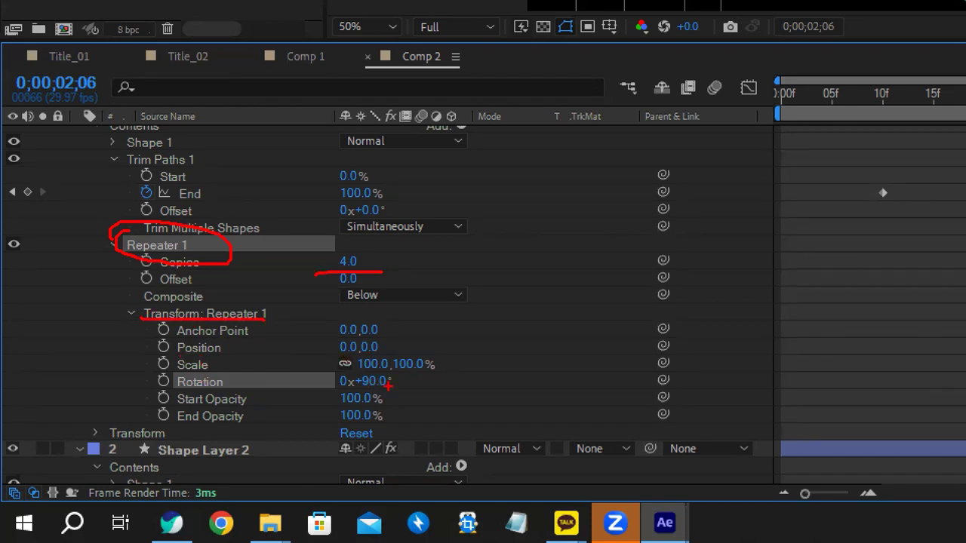
pyautogui.press('Escape')
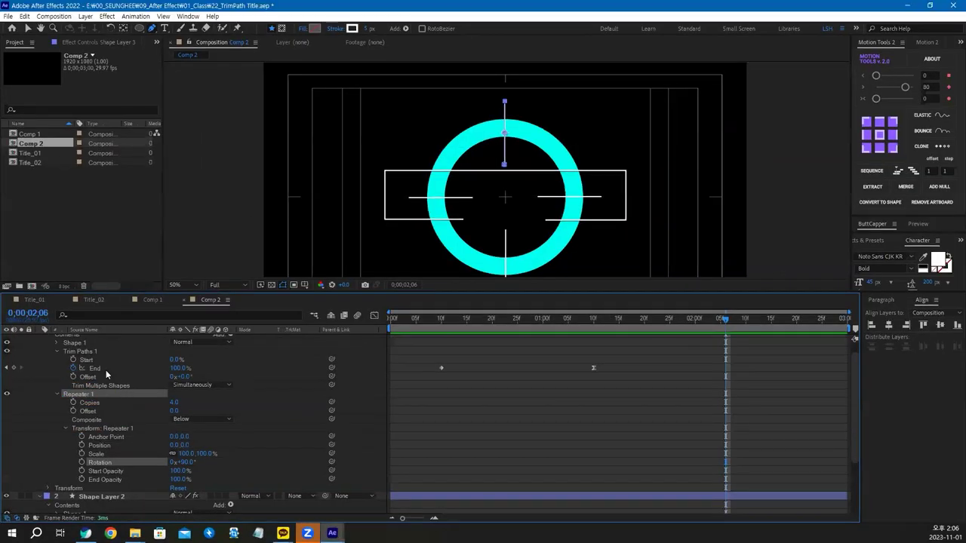
pyautogui.scroll(1, 86, 381)
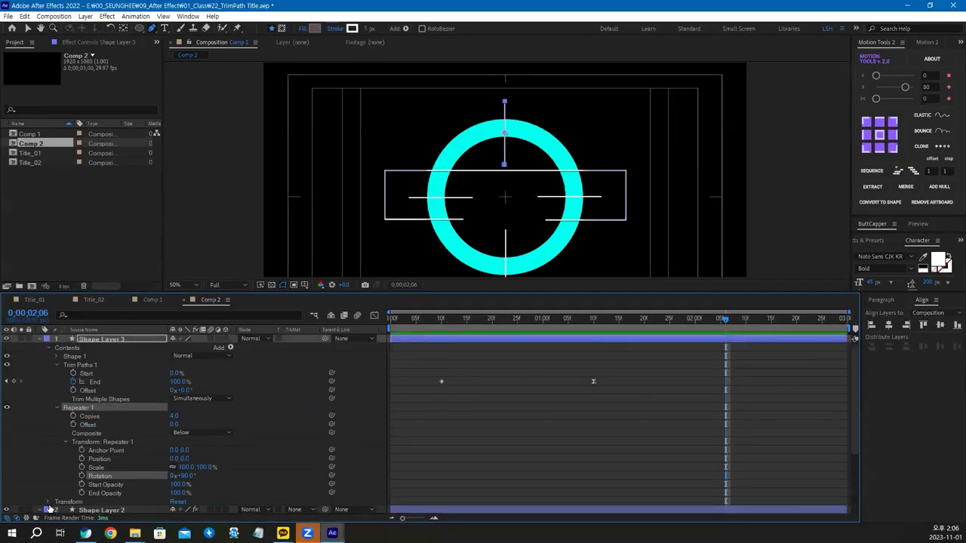
# Rotate Shape Layer 3's diagonal lines by 45°.
pyautogui.click(49, 503)
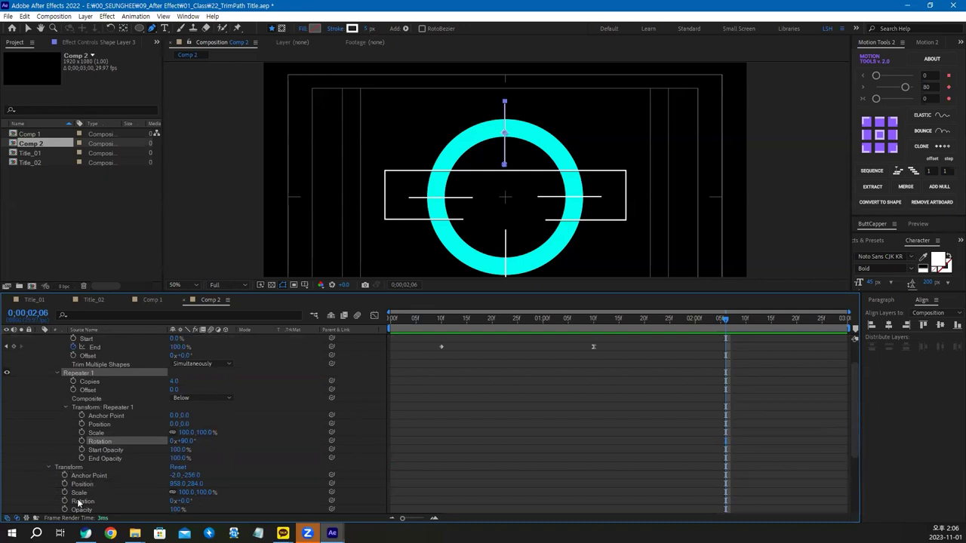
pyautogui.click(182, 501)
pyautogui.write('45')
pyautogui.press('Return')
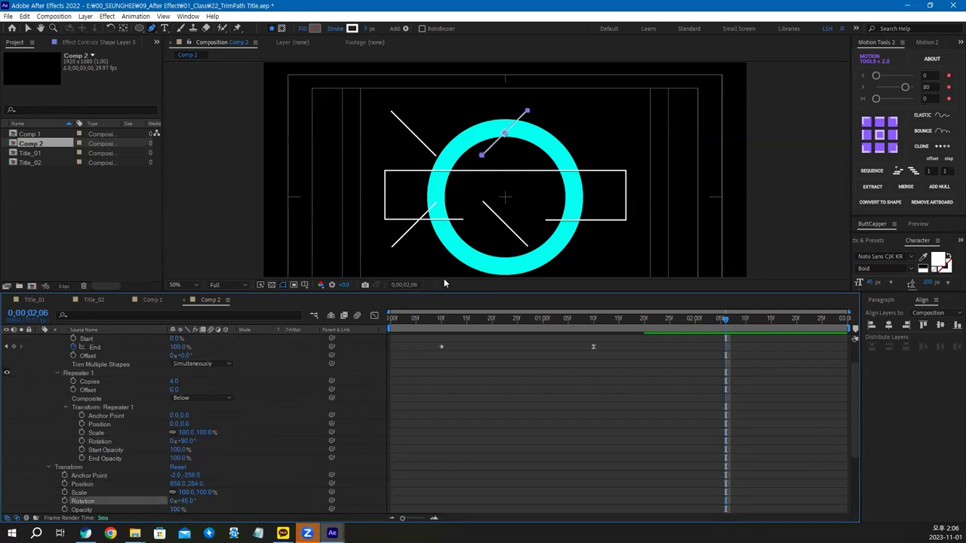
# Move the diagonal-line layer to 1140,346 so its lines sit evenly around the ring, viewed at 100%.
pyautogui.hotkey('ctrl', '1')
pyautogui.moveTo(495, 130); pyautogui.dragTo(514, 134)
pyautogui.moveTo(572, 270); pyautogui.dragTo(534, 262)
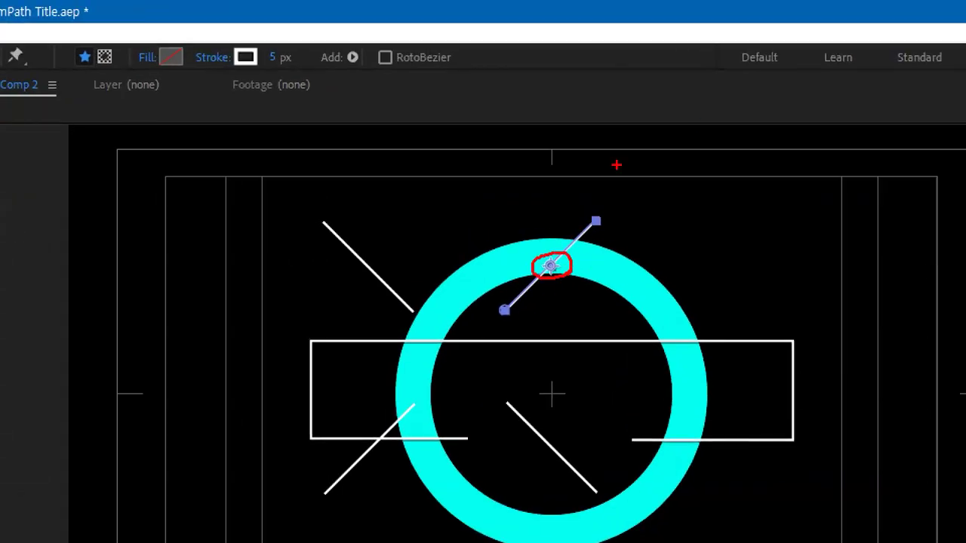
pyautogui.press('Escape')
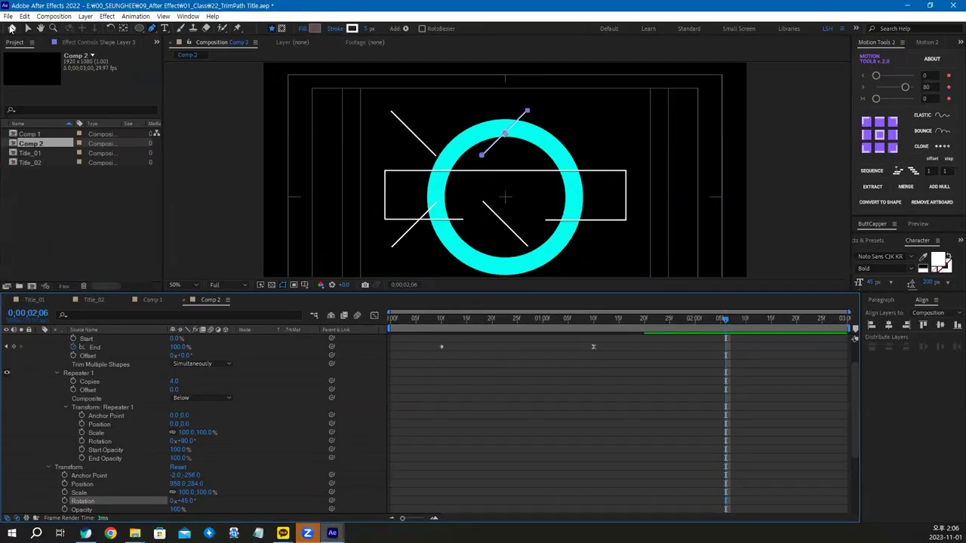
pyautogui.click(28, 28)
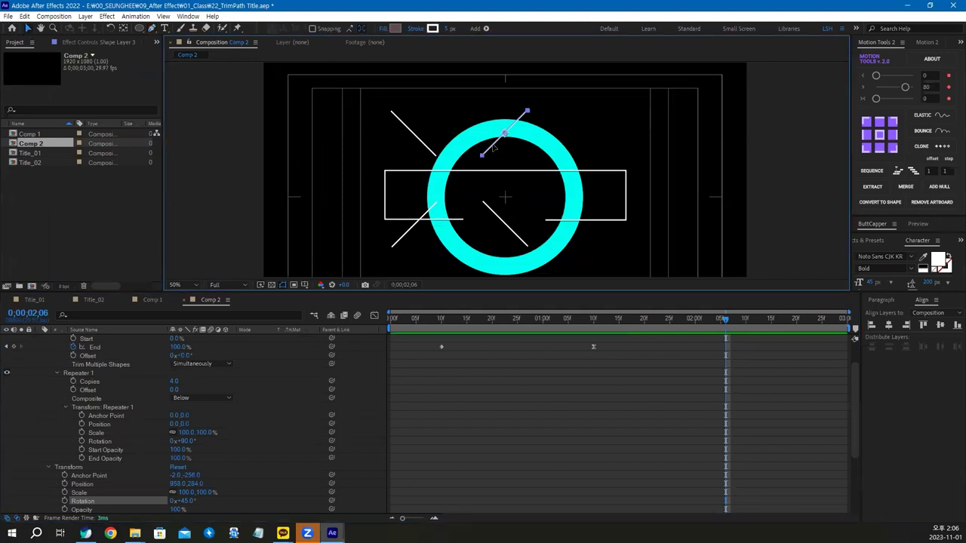
pyautogui.moveTo(496, 154); pyautogui.dragTo(538, 164)
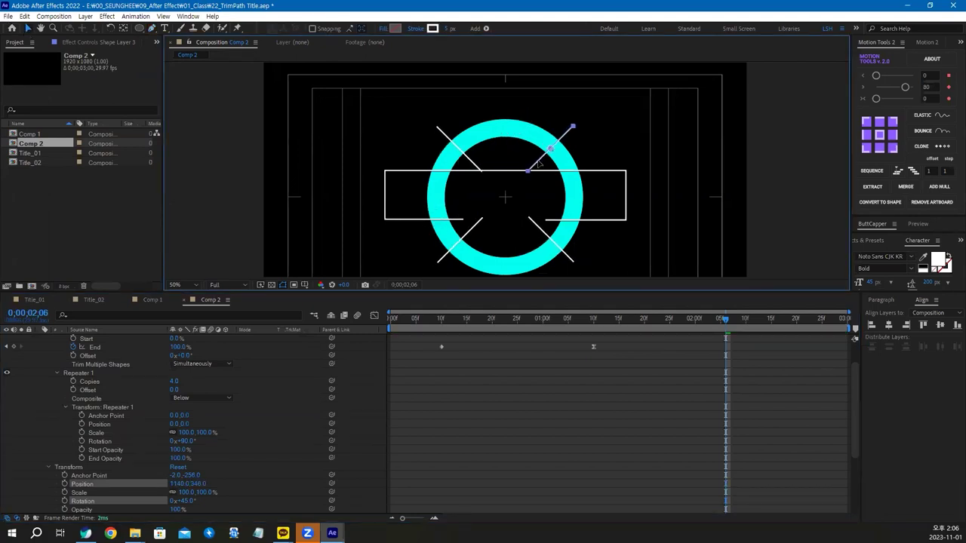
pyautogui.press('.')
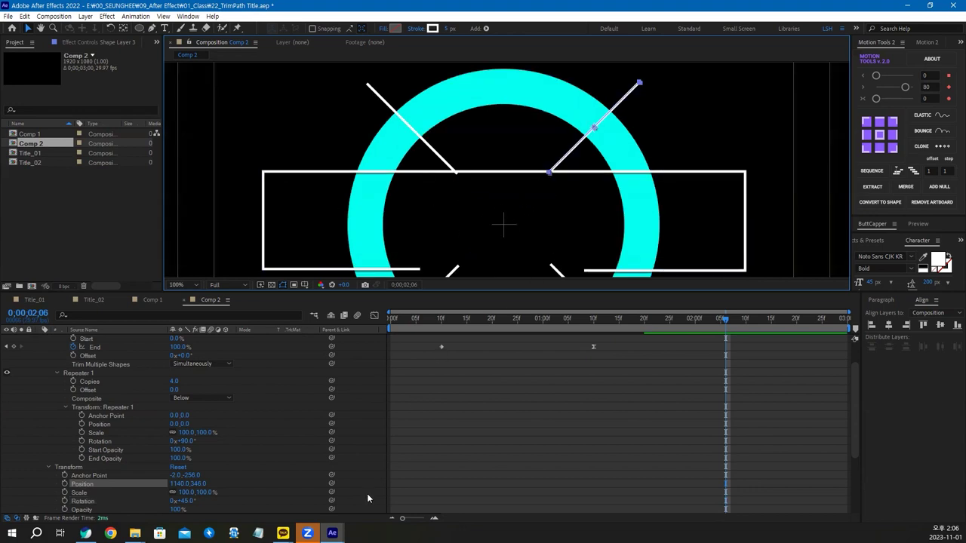
pyautogui.scroll(2, 279, 445)
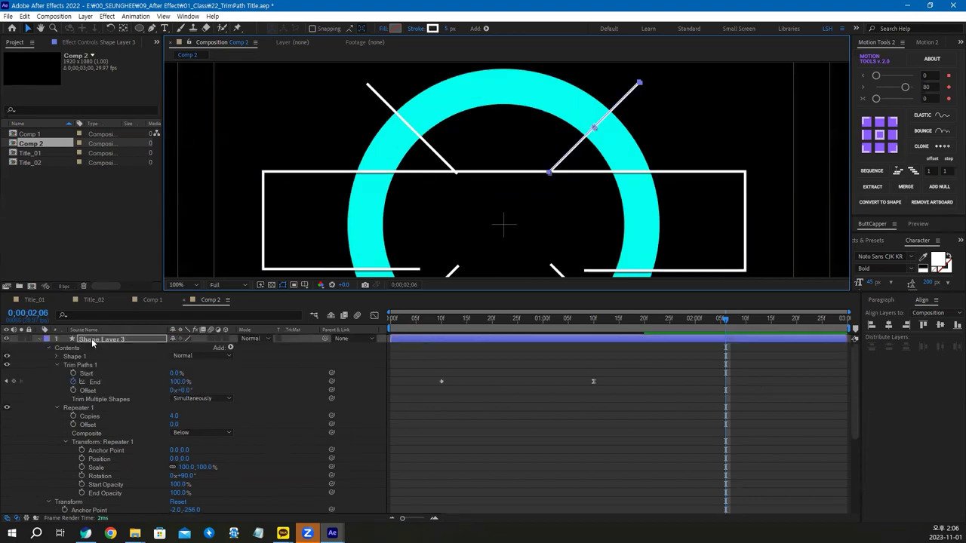
# Drag Shape Layer 3's inner path vertex outward so the ticks stop near the ring, then zoom to 50%.
pyautogui.click(93, 341)
pyautogui.press('u')
pyautogui.press('u')
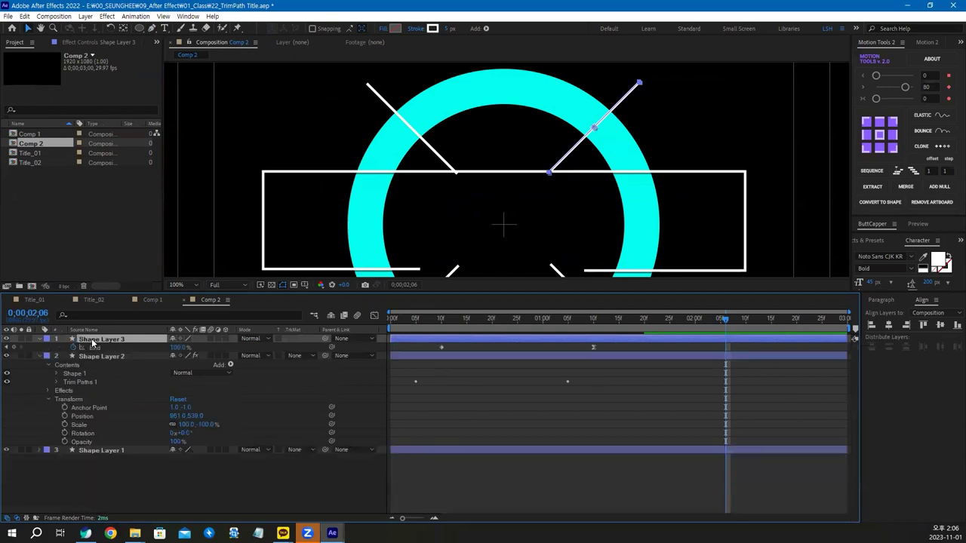
pyautogui.click(96, 374)
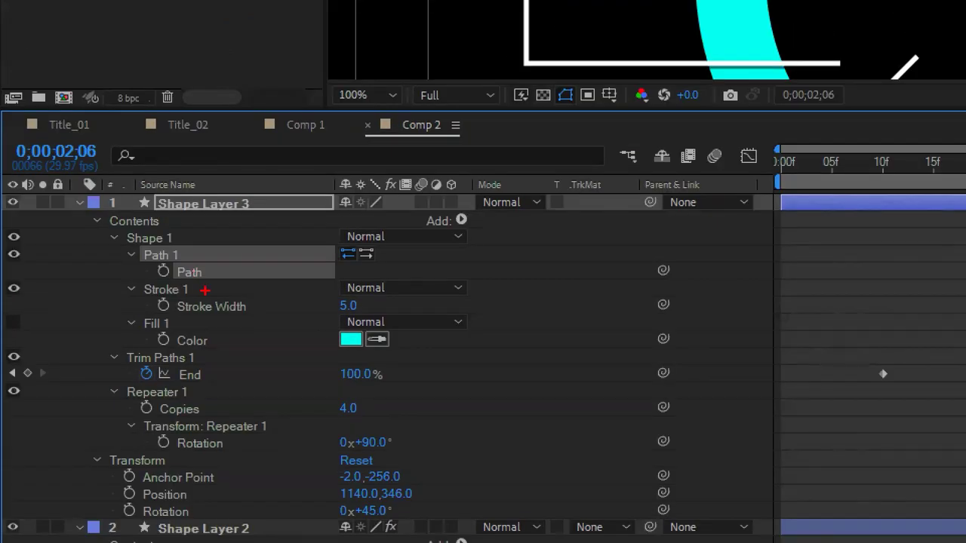
pyautogui.moveTo(205, 290); pyautogui.dragTo(143, 282)
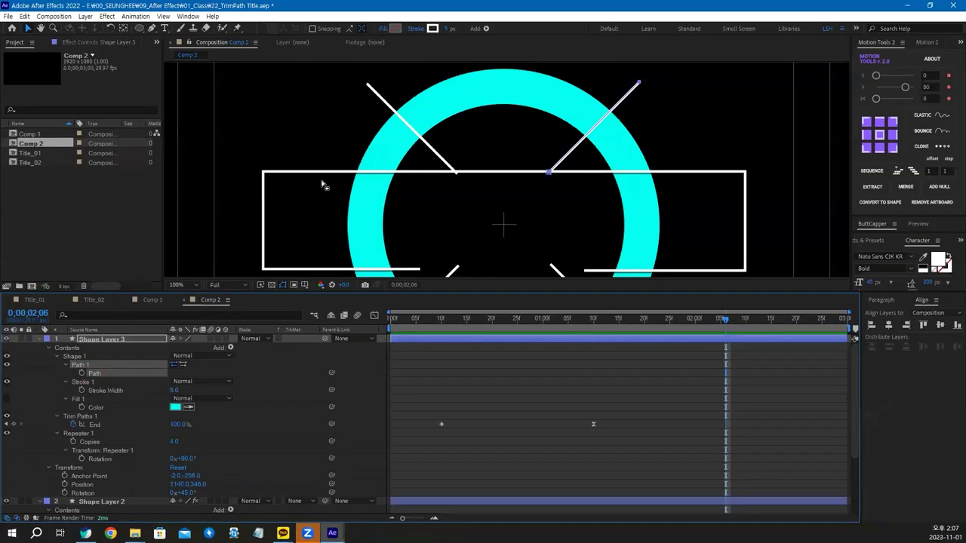
pyautogui.click(549, 174)
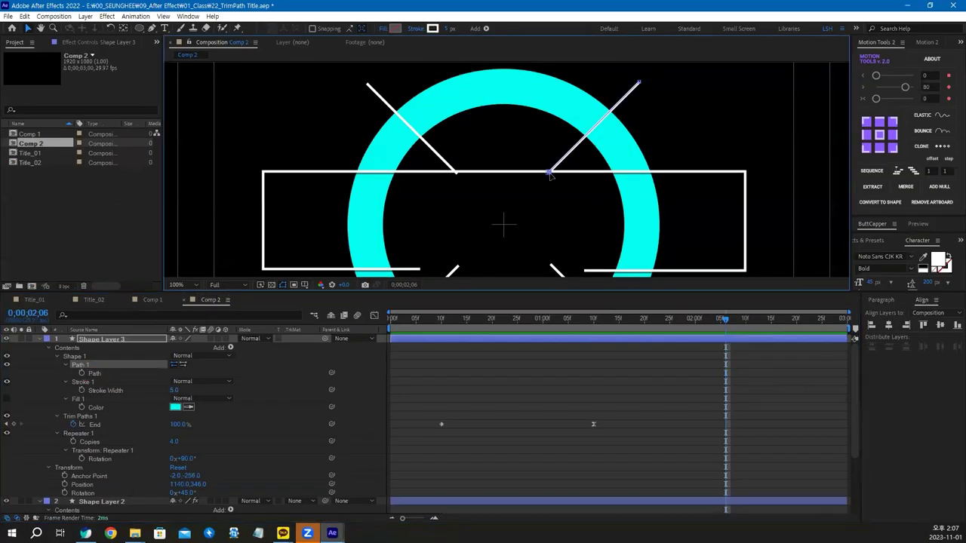
pyautogui.moveTo(552, 174); pyautogui.dragTo(561, 163)
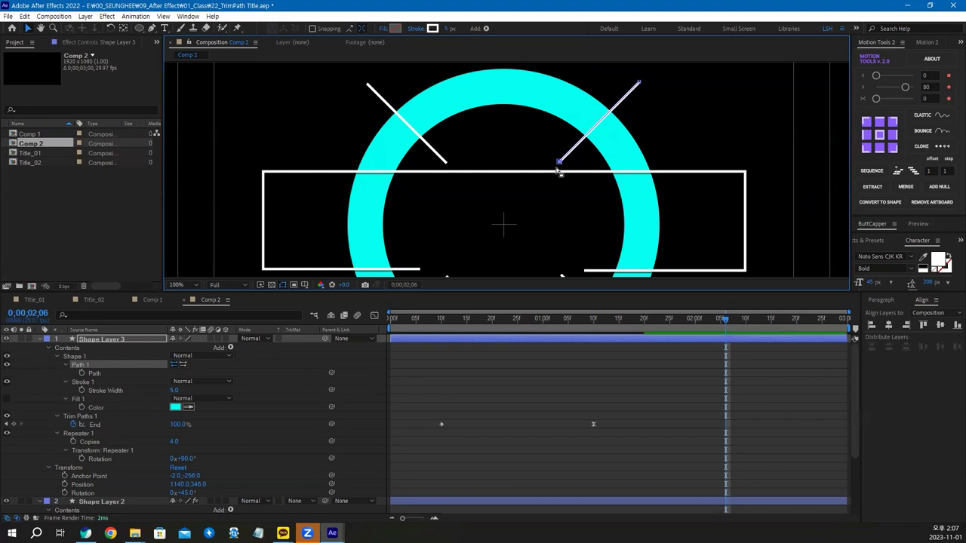
pyautogui.click(508, 359)
pyautogui.scroll(-3, 453, 215)
pyautogui.scroll(-1, 453, 215)
pyautogui.press('.')
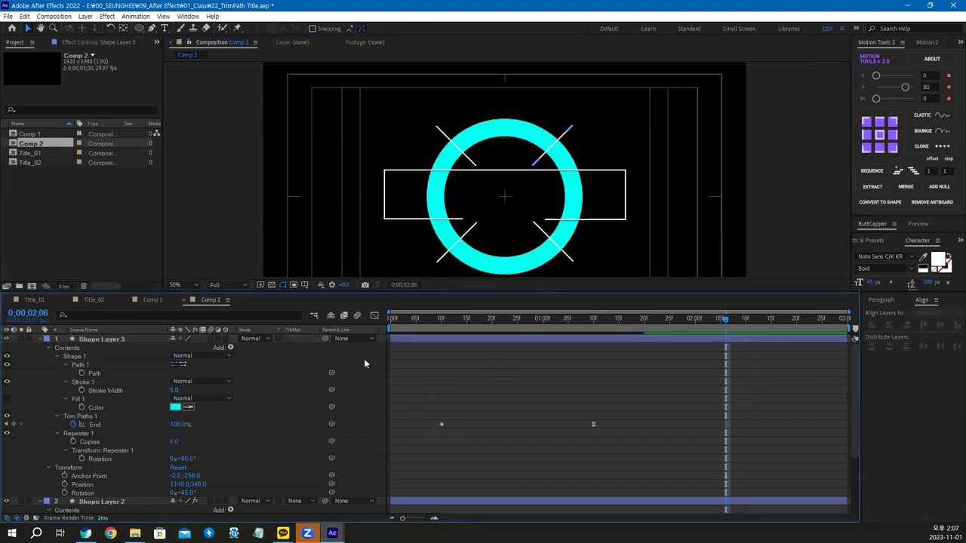
pyautogui.click(151, 301)
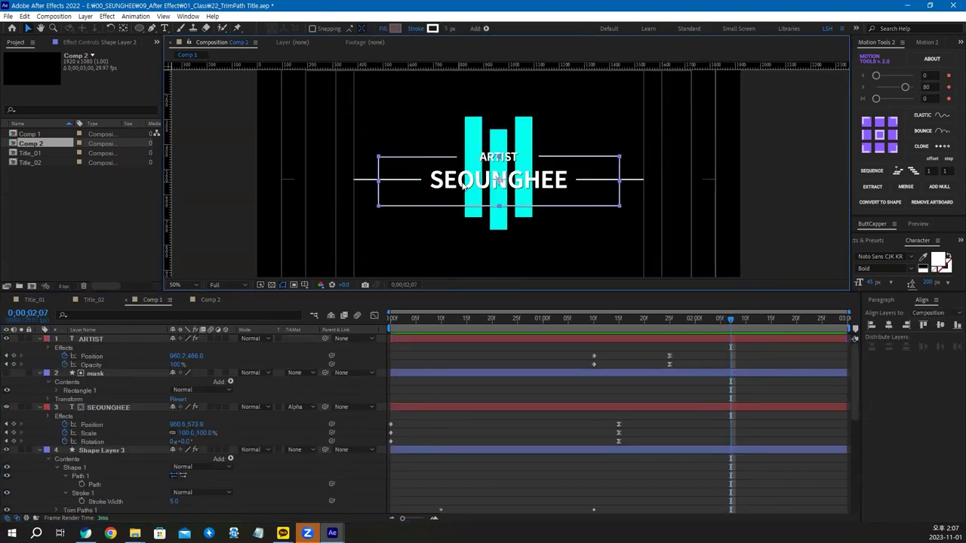
# Copy the SEOUNGHEE text from Comp 1 and paste it as a new text layer in Comp 2.
pyautogui.doubleClick(102, 409)
pyautogui.hotkey('ctrl', 'c')
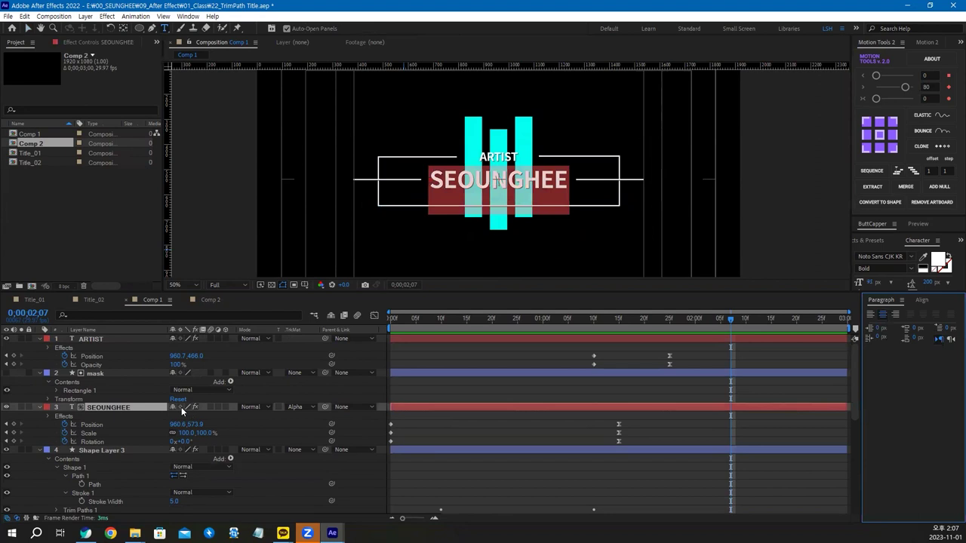
pyautogui.click(214, 301)
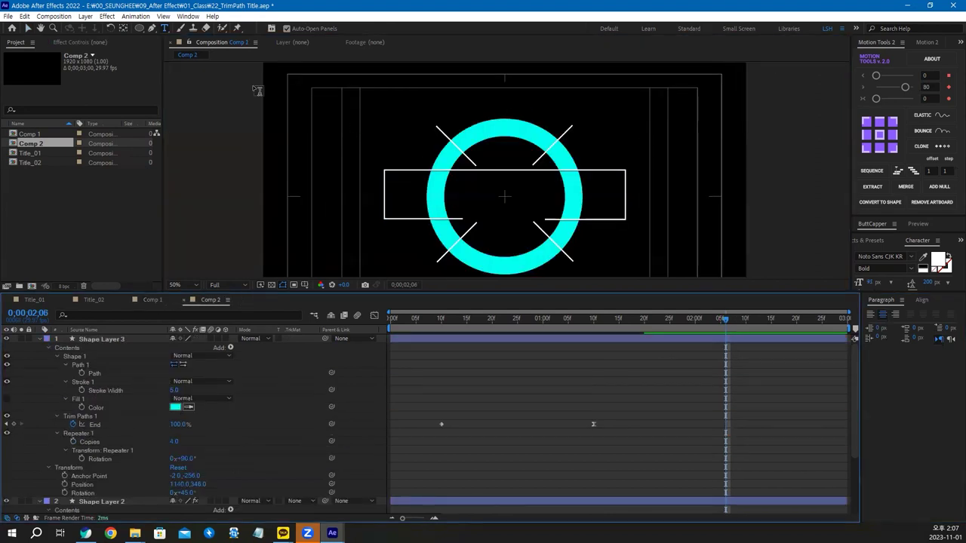
pyautogui.click(468, 200)
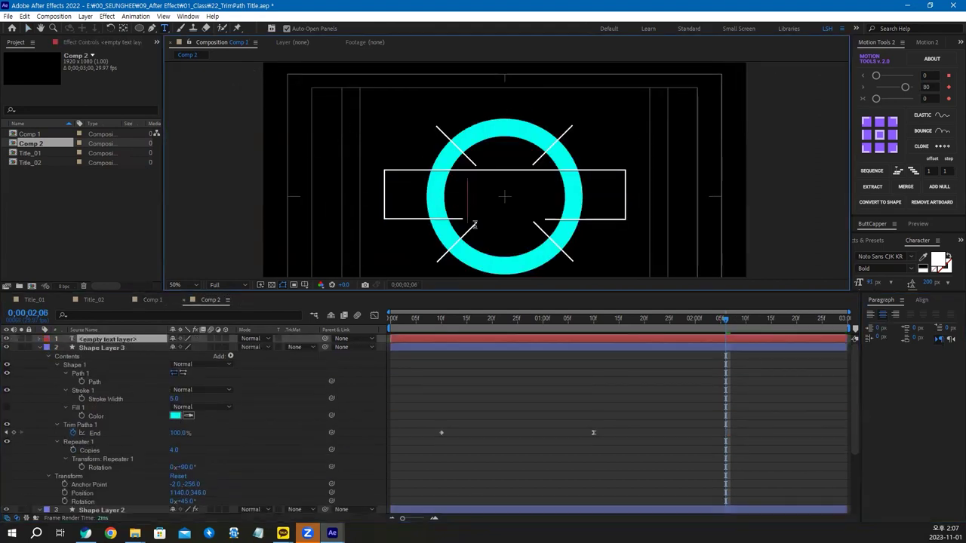
pyautogui.hotkey('ctrl', 'v')
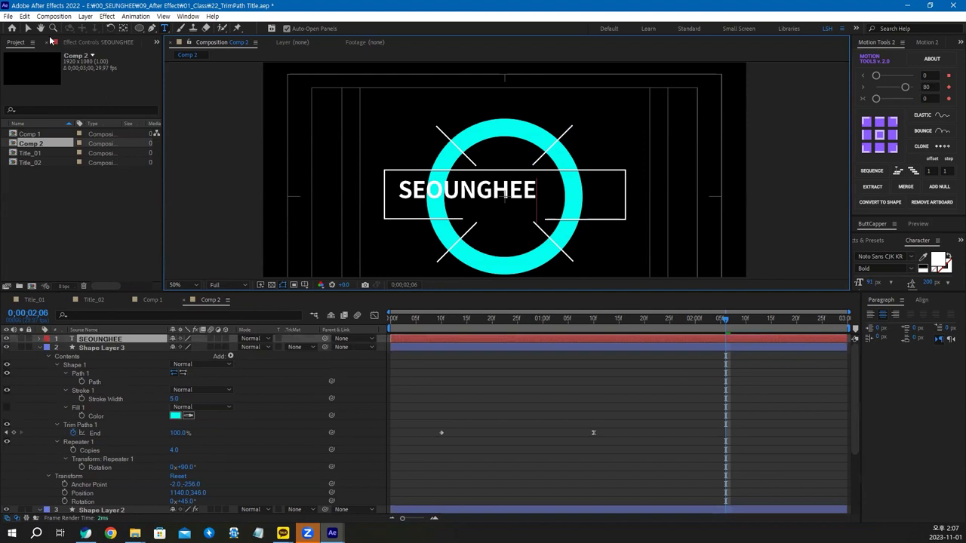
pyautogui.click(27, 27)
# Centre the SEOUNGHEE text horizontally and vertically in the composition.
pyautogui.moveTo(475, 200); pyautogui.dragTo(518, 207)
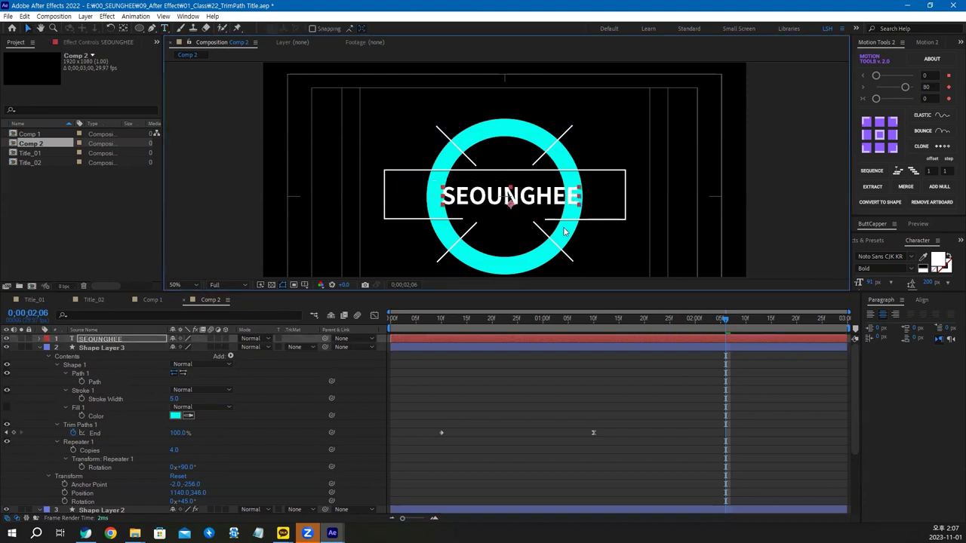
pyautogui.click(922, 301)
pyautogui.click(889, 325)
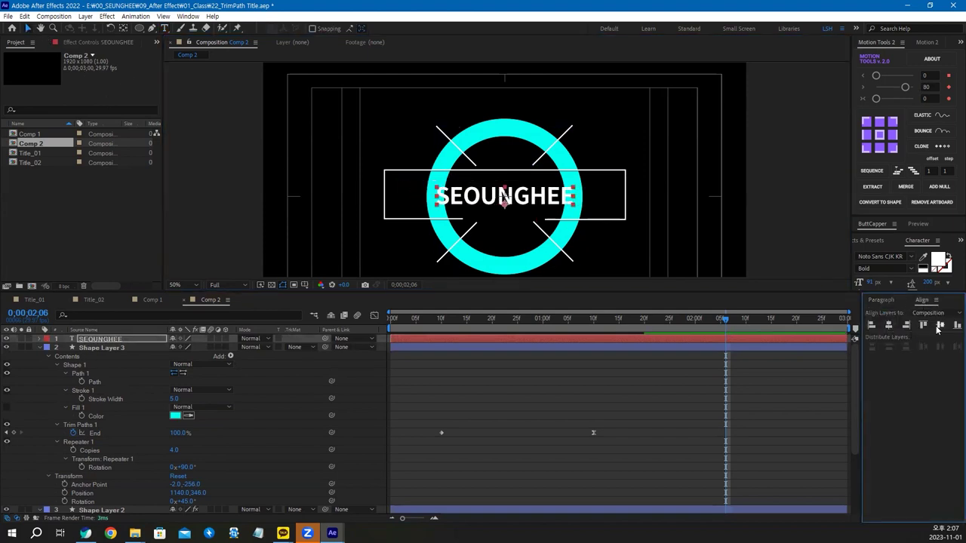
pyautogui.click(941, 326)
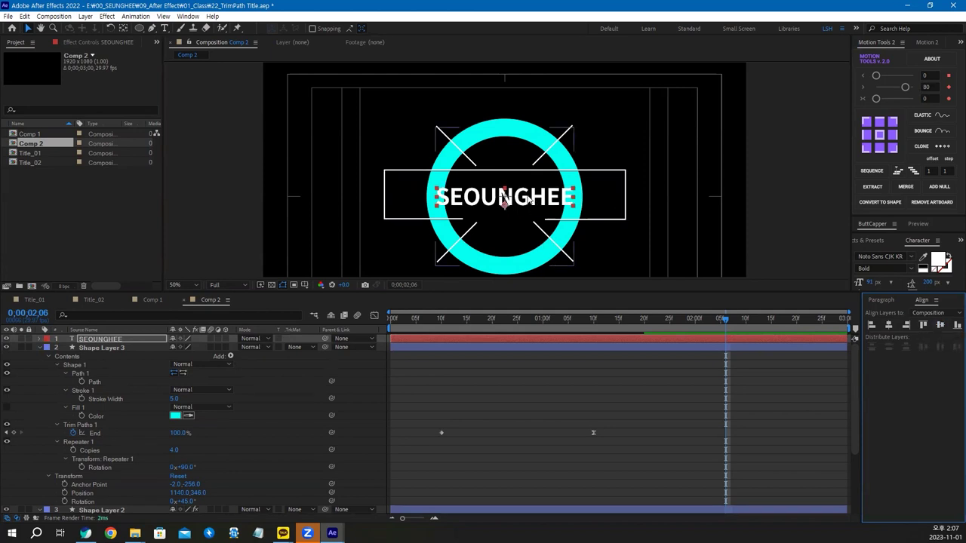
pyautogui.press('/')
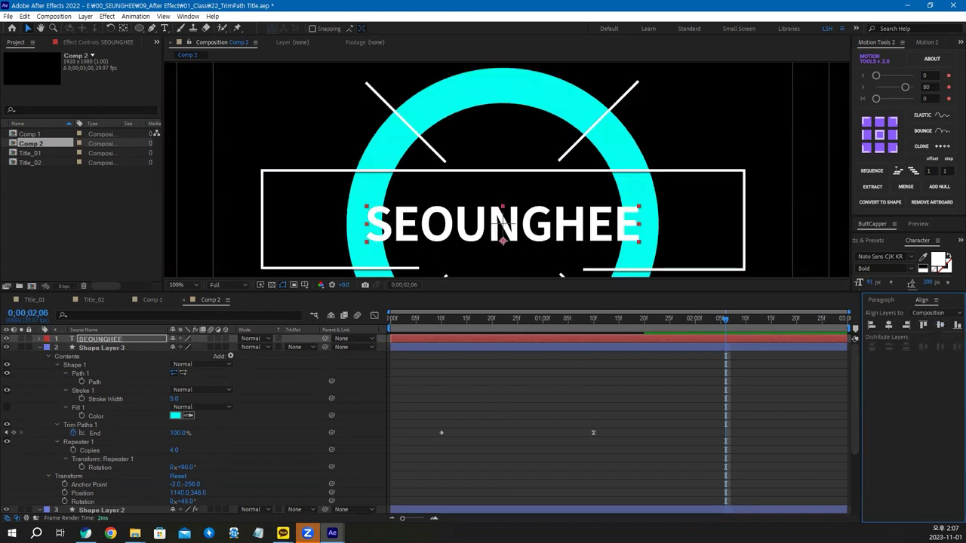
# Set Position, Scale and Rotation keyframes on SEOUNGHEE at 0;00;01;15.
pyautogui.click(155, 300)
pyautogui.click(620, 320)
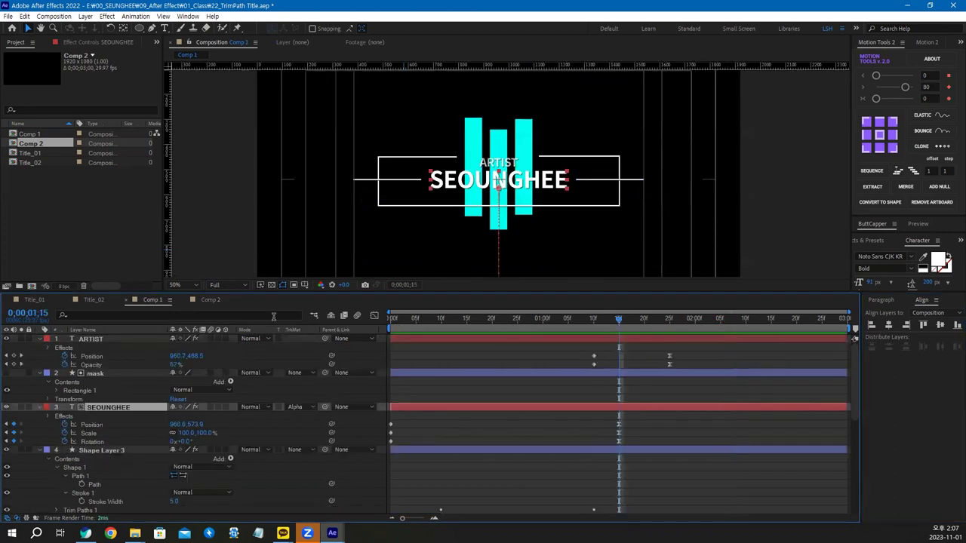
pyautogui.click(211, 301)
pyautogui.click(618, 323)
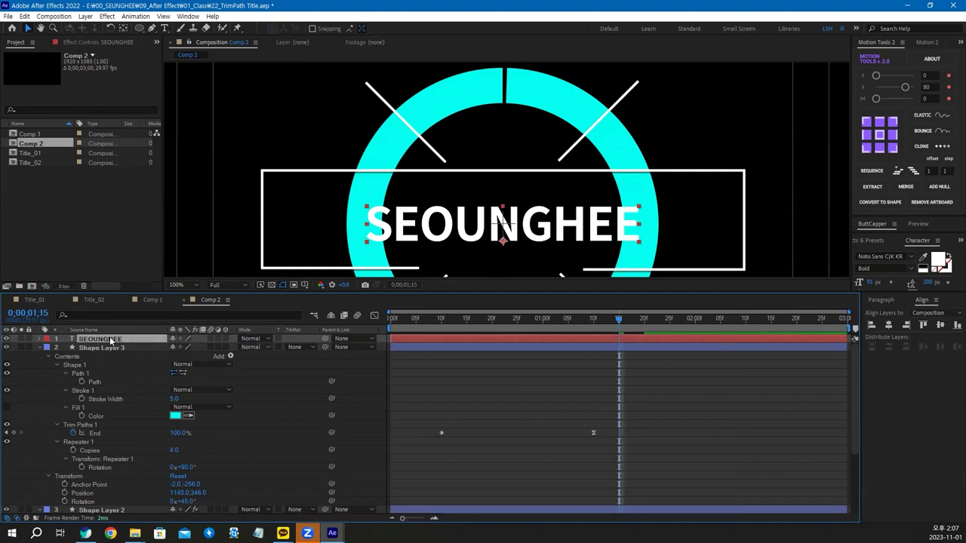
pyautogui.press('p')
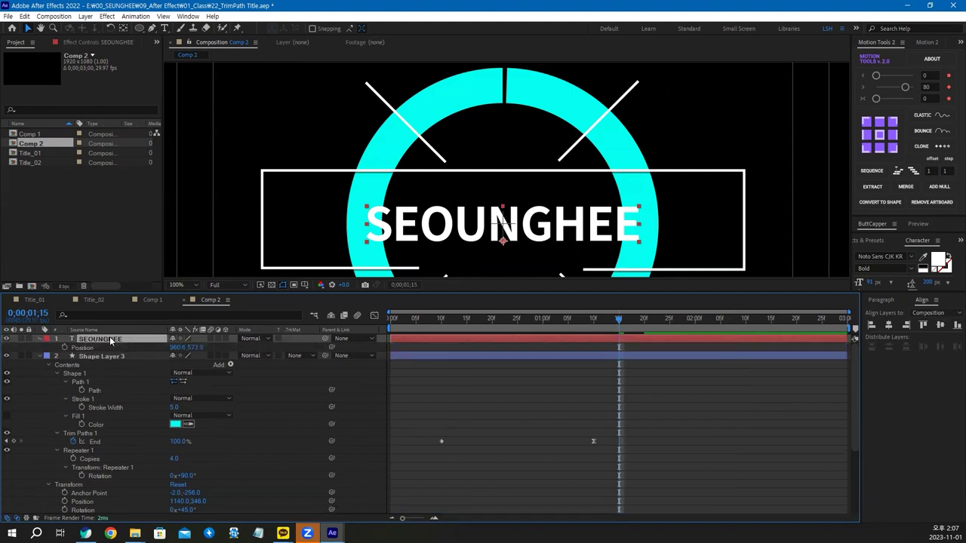
pyautogui.hotkey('shift', 's')
pyautogui.hotkey('shift', 'r')
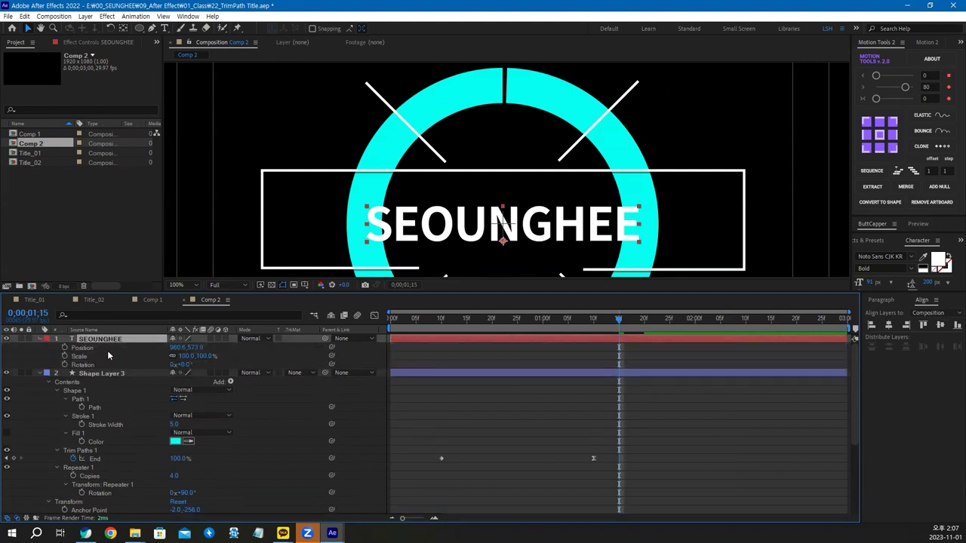
pyautogui.click(64, 347)
pyautogui.click(64, 355)
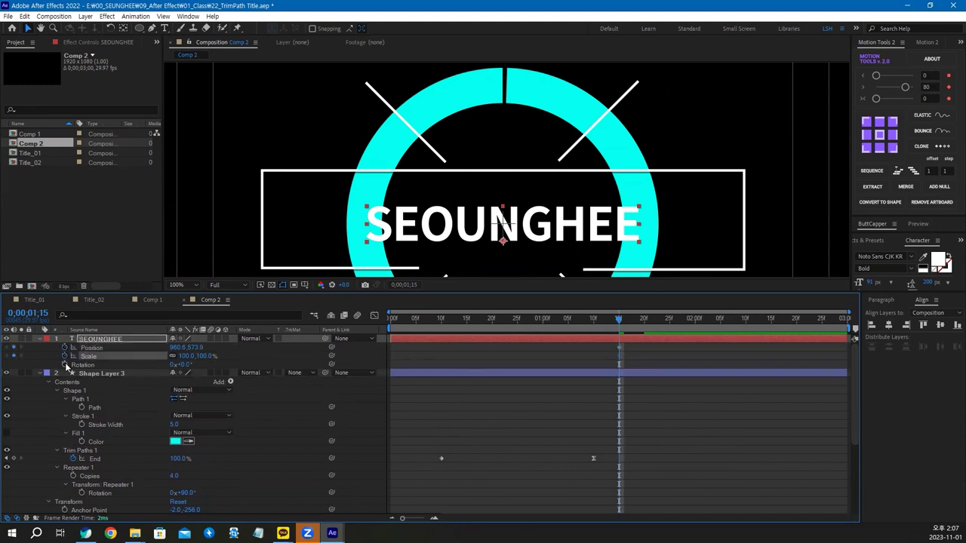
pyautogui.click(64, 364)
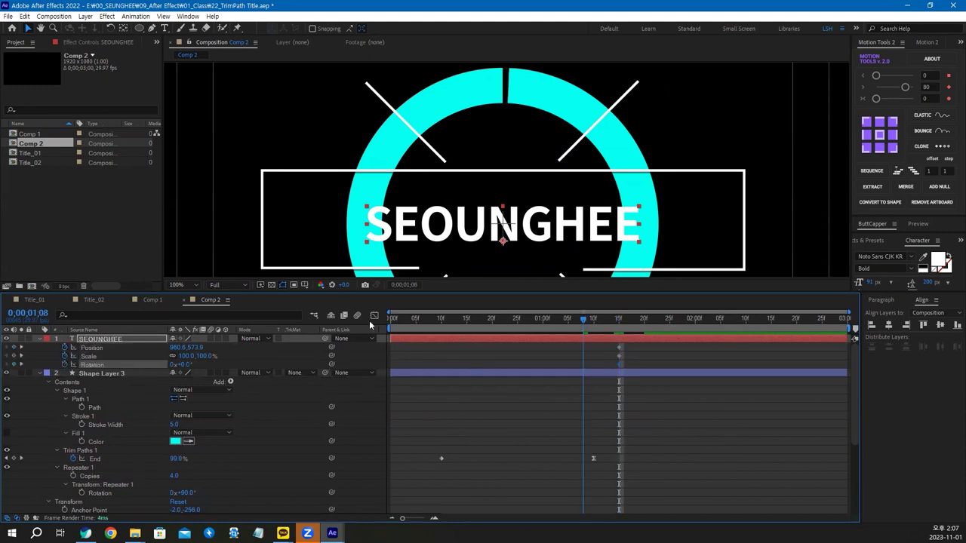
pyautogui.press('Home')
pyautogui.press(',')
pyautogui.press(',')
pyautogui.press(',')
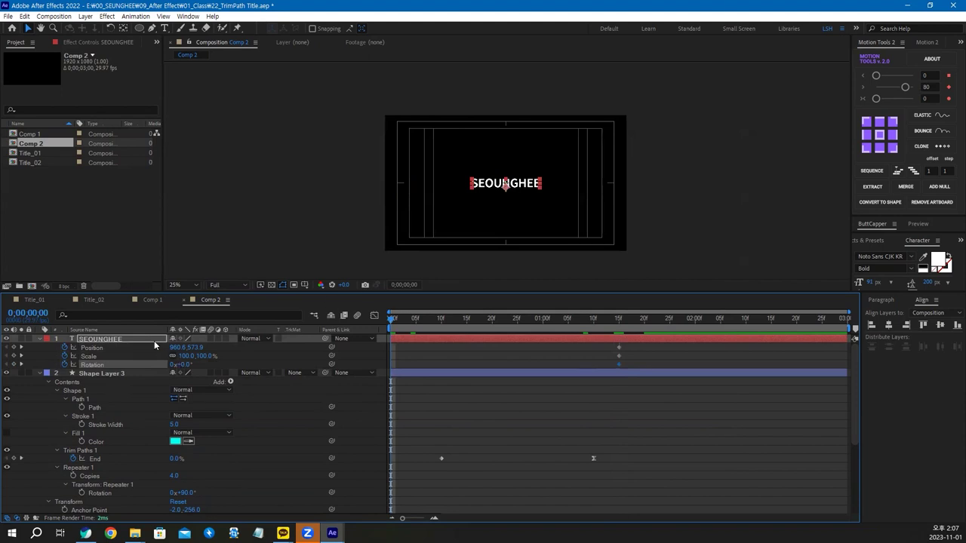
# At the first frame, move SEOUNGHEE far left, scale it to 100,150%, rotate it 40°, and preview.
pyautogui.moveTo(185, 347); pyautogui.dragTo(22, 348)
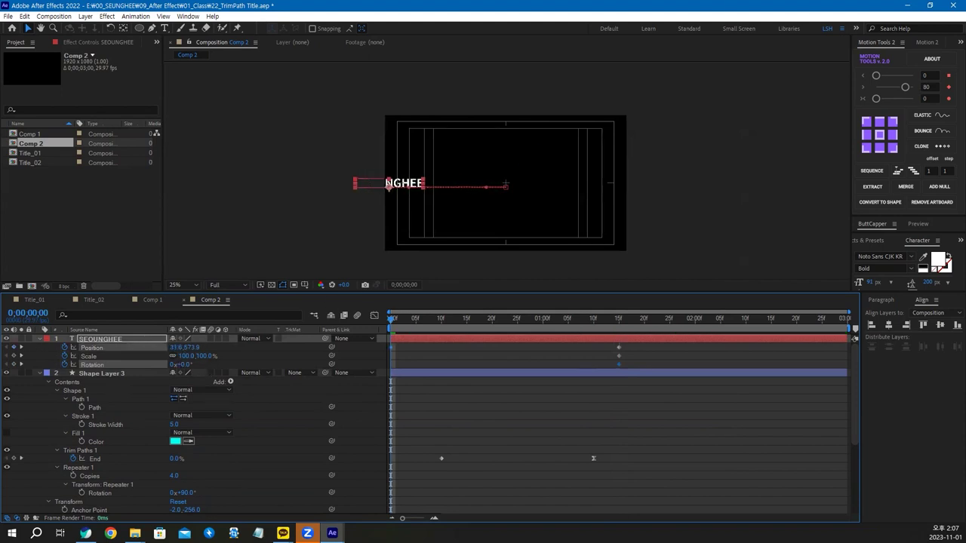
pyautogui.click(206, 356)
pyautogui.write('150')
pyautogui.press('Return')
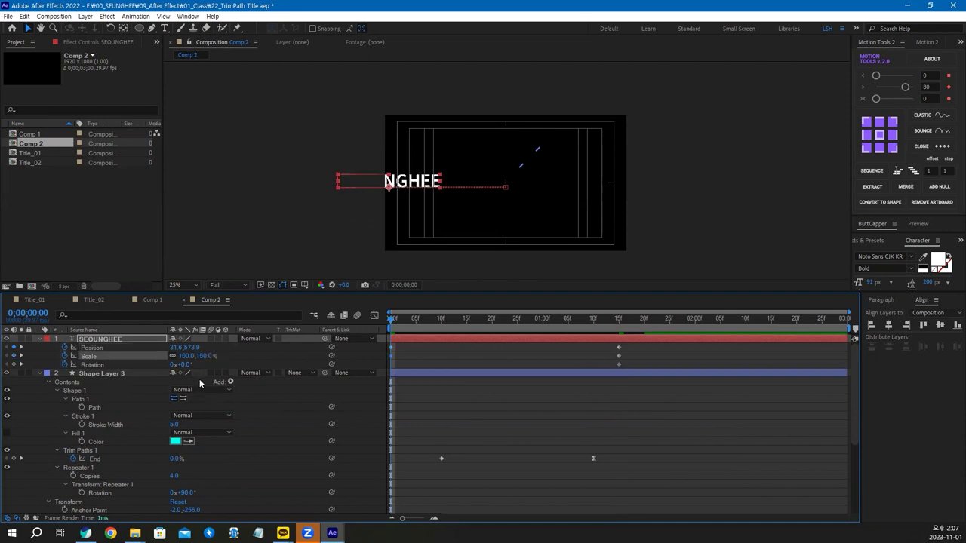
pyautogui.click(183, 365)
pyautogui.press('Return')
pyautogui.press('space')
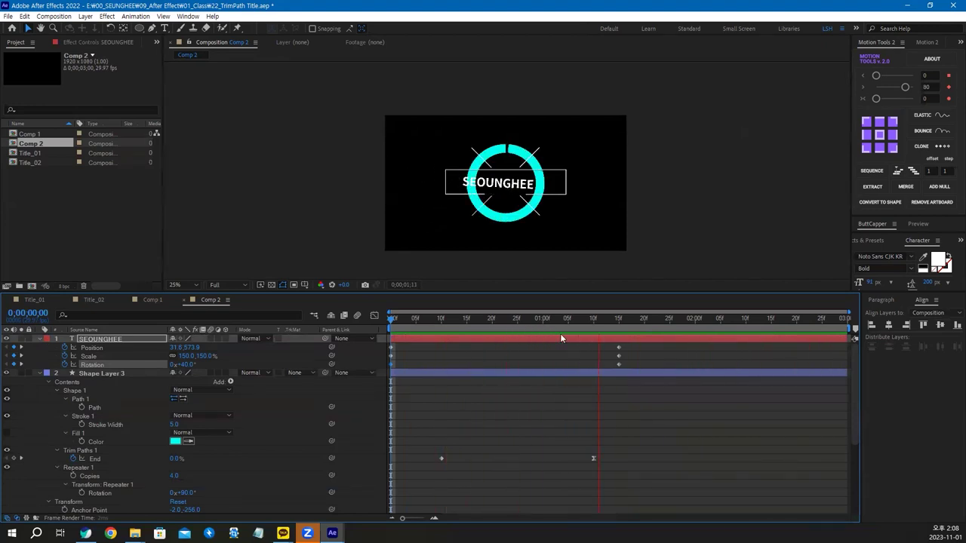
# Ease SEOUNGHEE's ending Position, Scale and Rotation keyframes with strength 80.
pyautogui.click(643, 323)
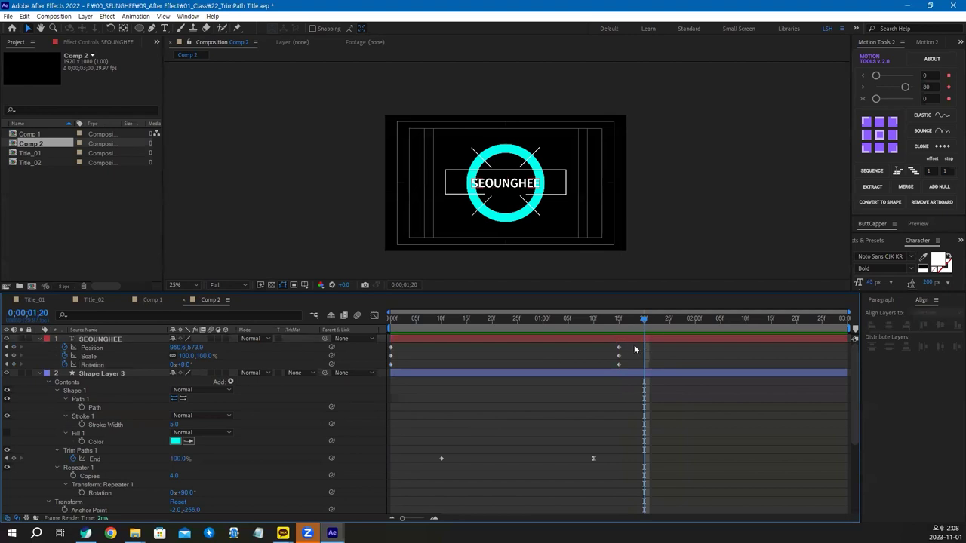
pyautogui.moveTo(635, 345); pyautogui.dragTo(611, 370)
pyautogui.moveTo(905, 87); pyautogui.dragTo(903, 87)
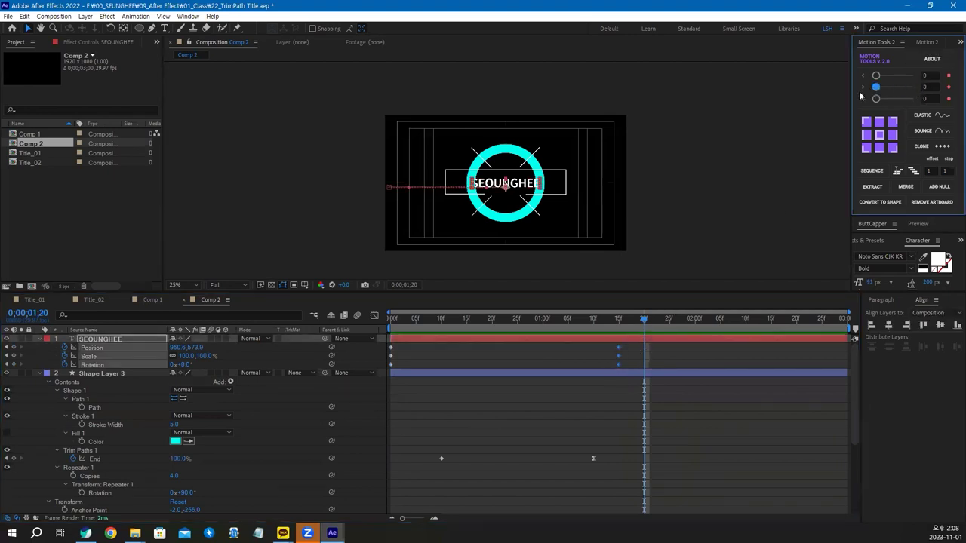
pyautogui.click(933, 87)
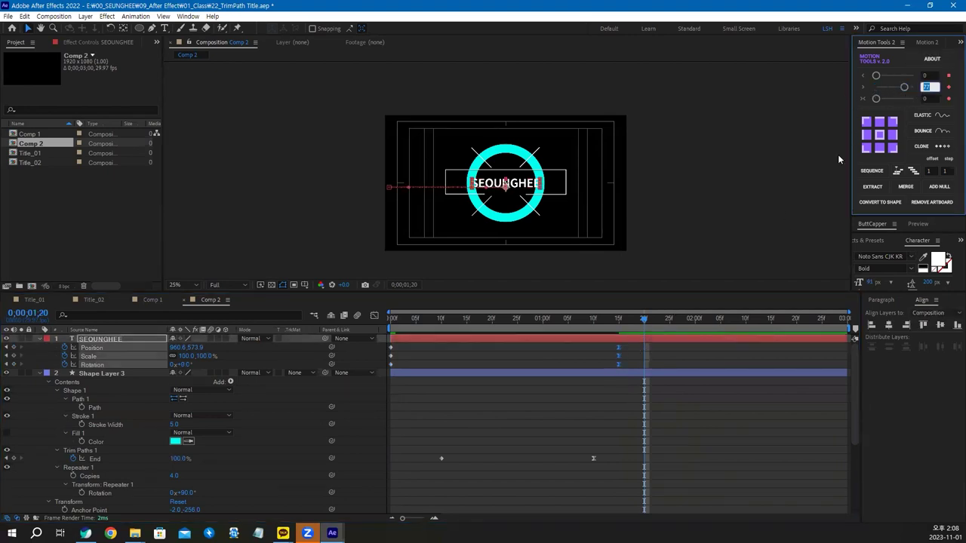
pyautogui.press('Return')
# Replay the animation from the start at 50% view and switch to the Rectangle Tool.
pyautogui.click(577, 360)
pyautogui.press('Home')
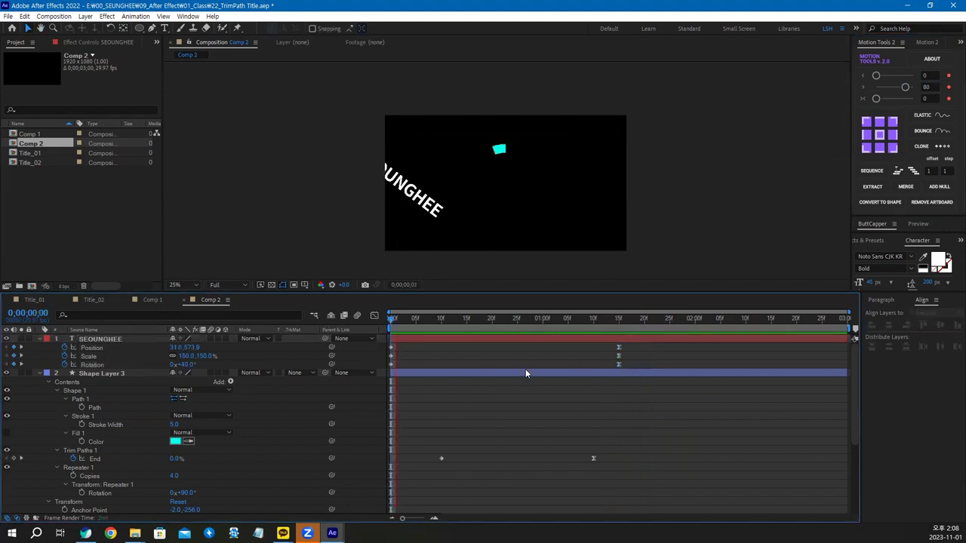
pyautogui.click(526, 373)
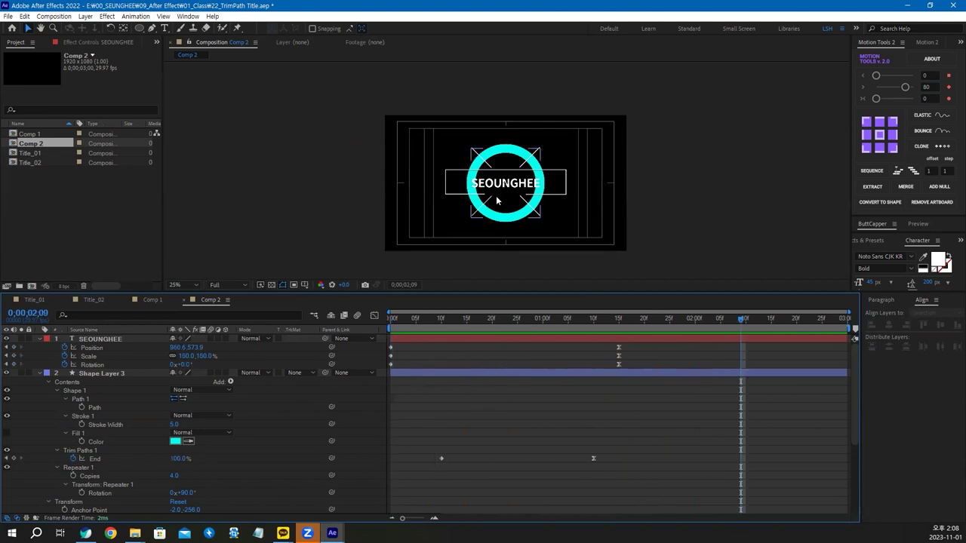
pyautogui.press('.')
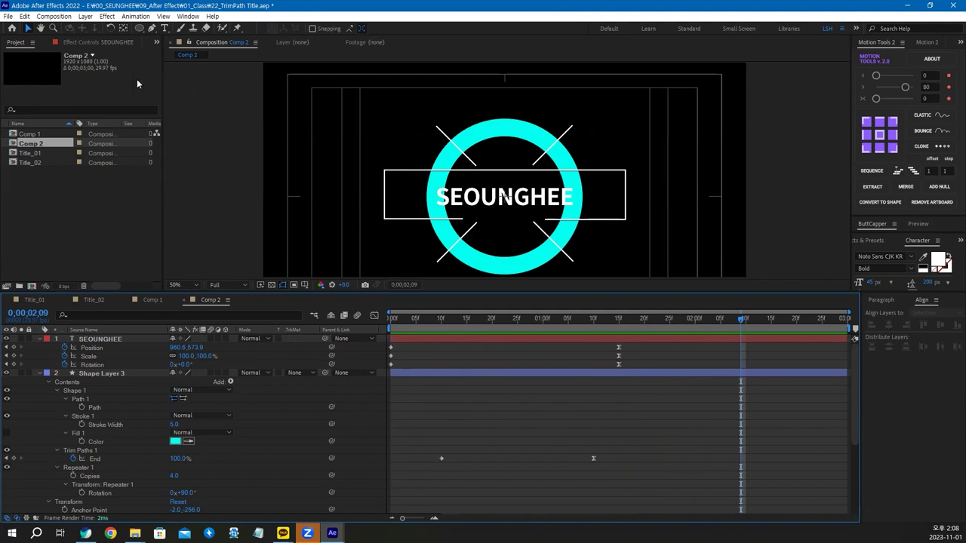
pyautogui.moveTo(140, 28); pyautogui.dragTo(182, 33)
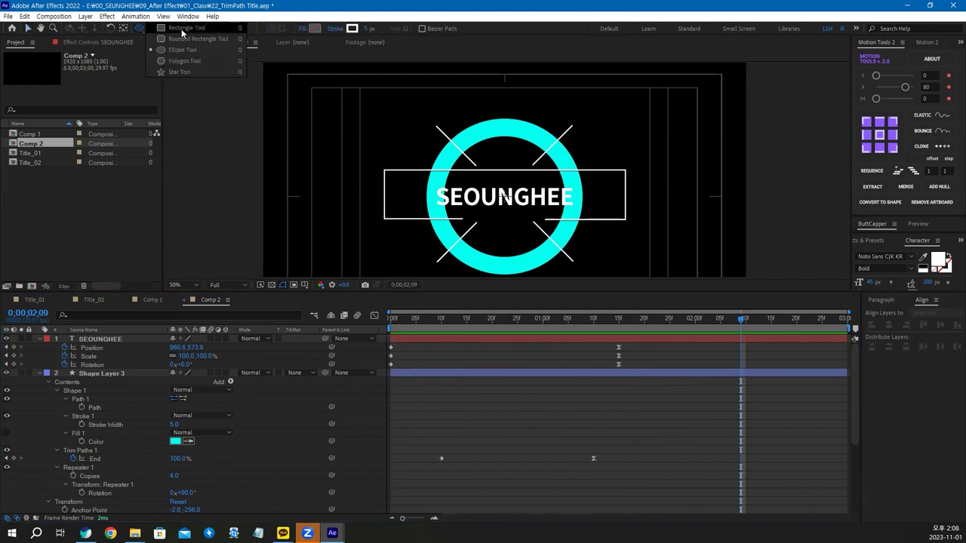
pyautogui.click(181, 29)
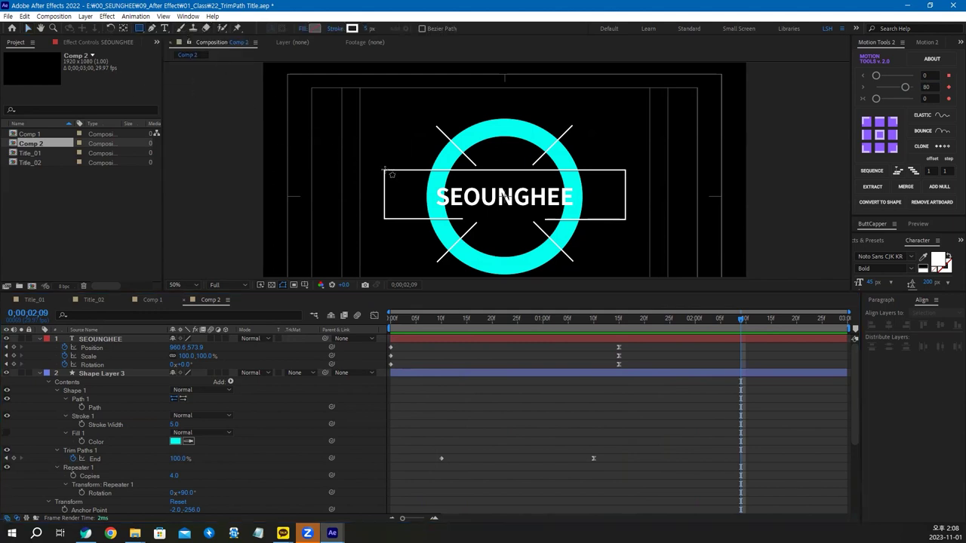
# Draw a rectangle over the SEOUNGHEE text with a white FFFFFF fill.
pyautogui.moveTo(385, 171); pyautogui.dragTo(626, 219)
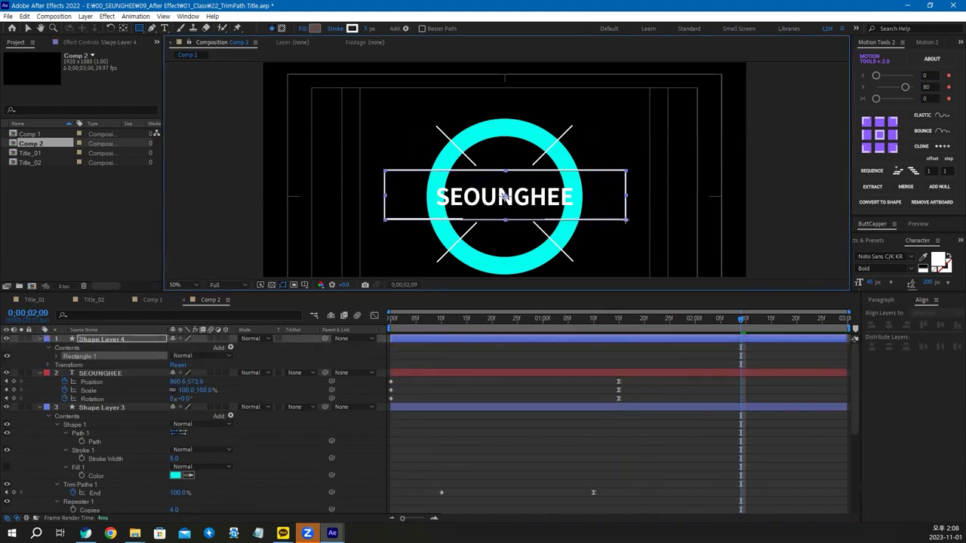
pyautogui.click(314, 28)
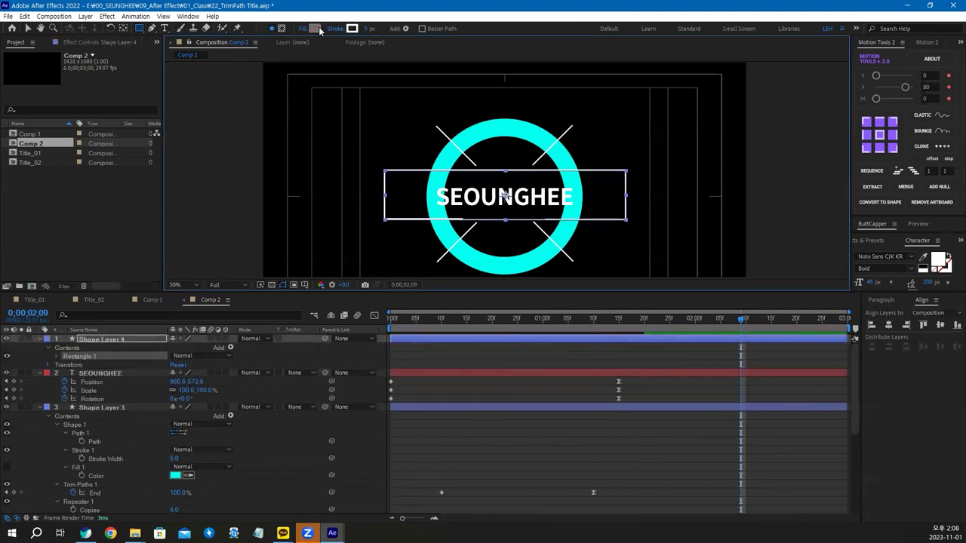
pyautogui.click(99, 237)
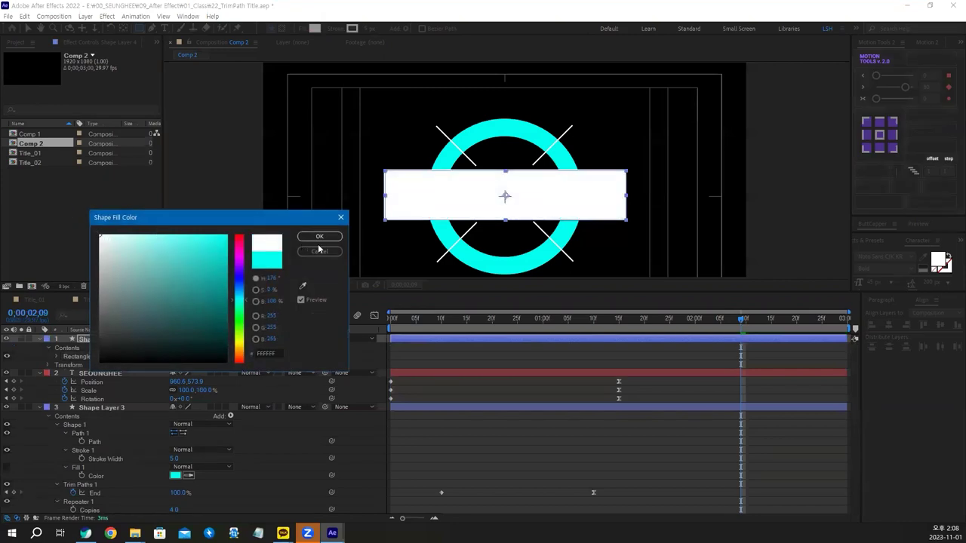
pyautogui.click(319, 237)
# Rename the rectangle layer to 'mask'.
pyautogui.click(110, 338)
pyautogui.press('Return')
pyautogui.write('mask')
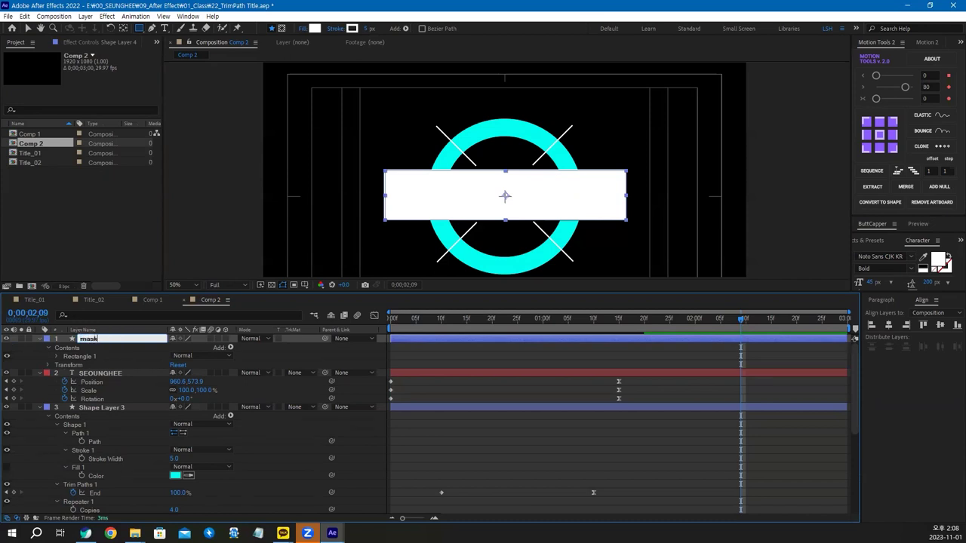
pyautogui.press('Return')
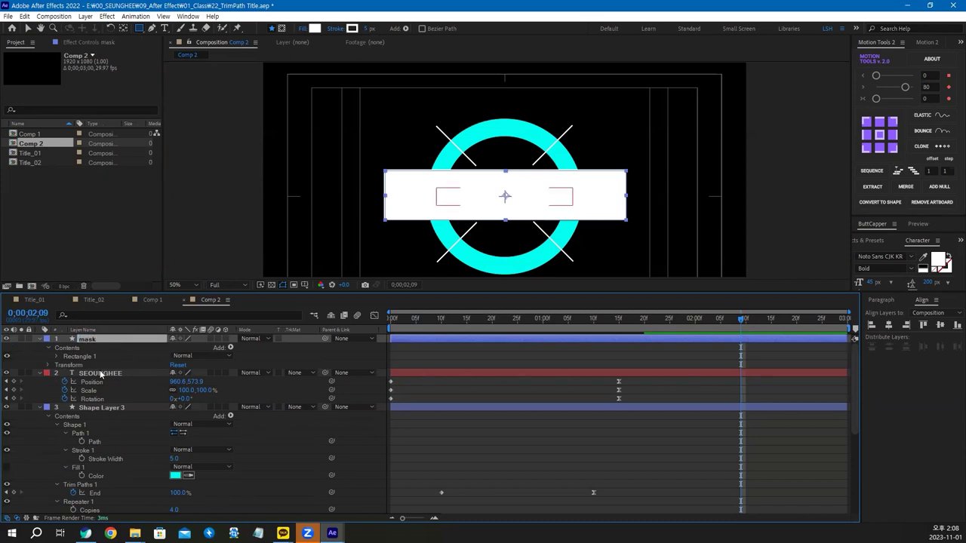
pyautogui.click(100, 373)
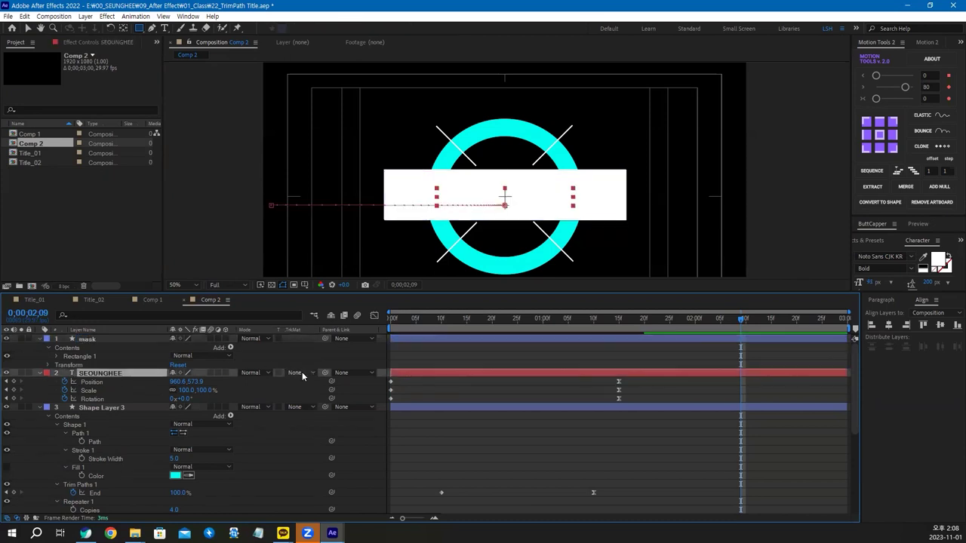
# Set SEOUNGHEE's track matte to Alpha Matte 'mask' and scrub to 0;00;01;24 to check the reveal.
pyautogui.click(302, 376)
pyautogui.click(342, 399)
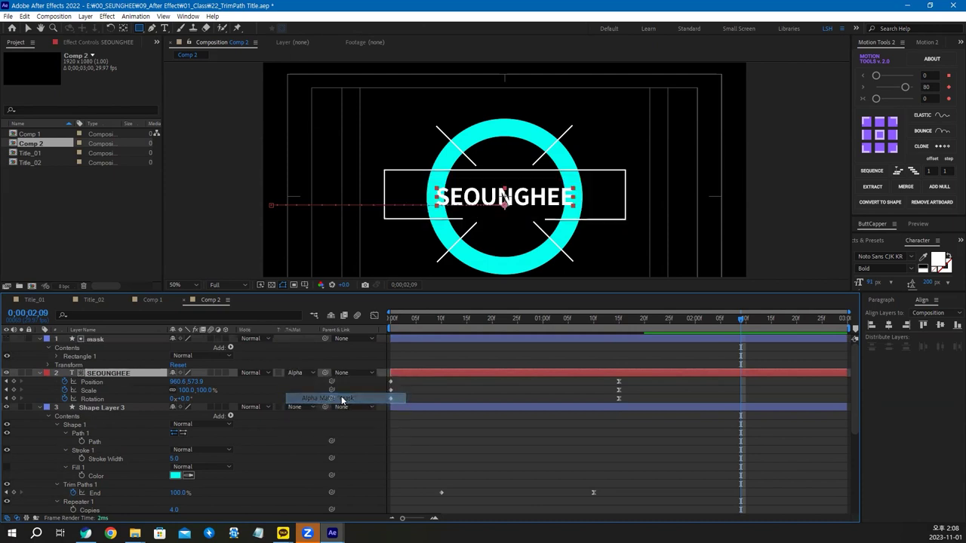
pyautogui.moveTo(513, 320)
pyautogui.mouseDown()
pyautogui.moveTo(406, 332)
pyautogui.moveTo(566, 337)
pyautogui.mouseUp()
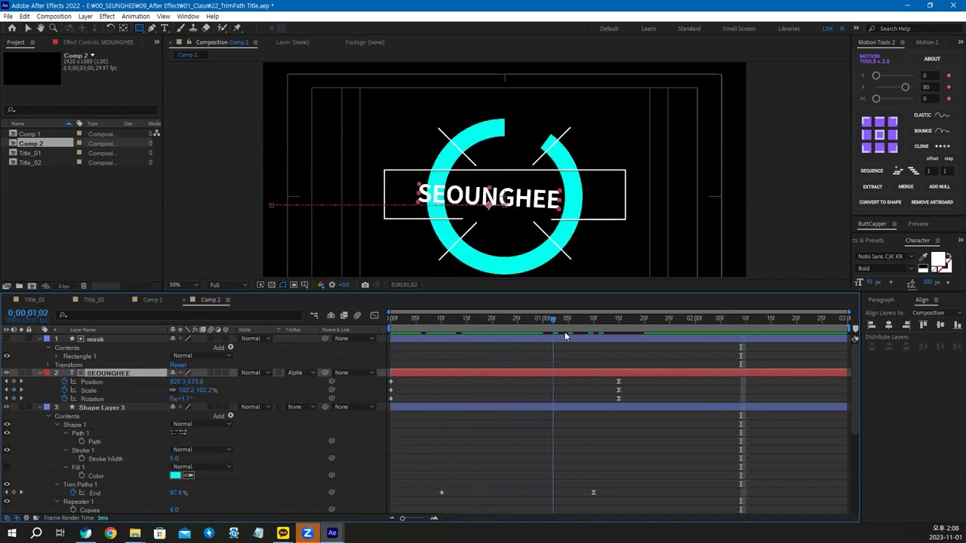
pyautogui.moveTo(565, 337); pyautogui.dragTo(665, 332)
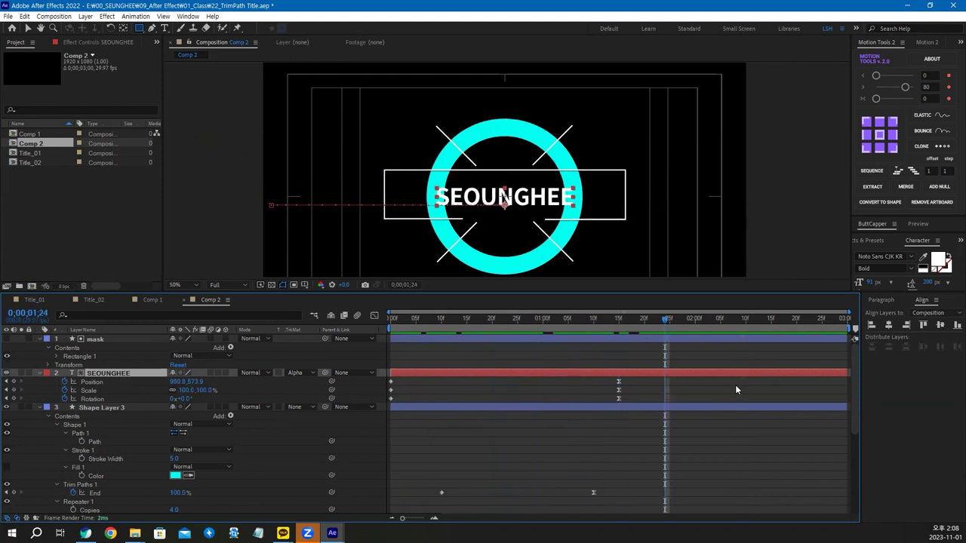
pyautogui.click(737, 391)
pyautogui.click(154, 300)
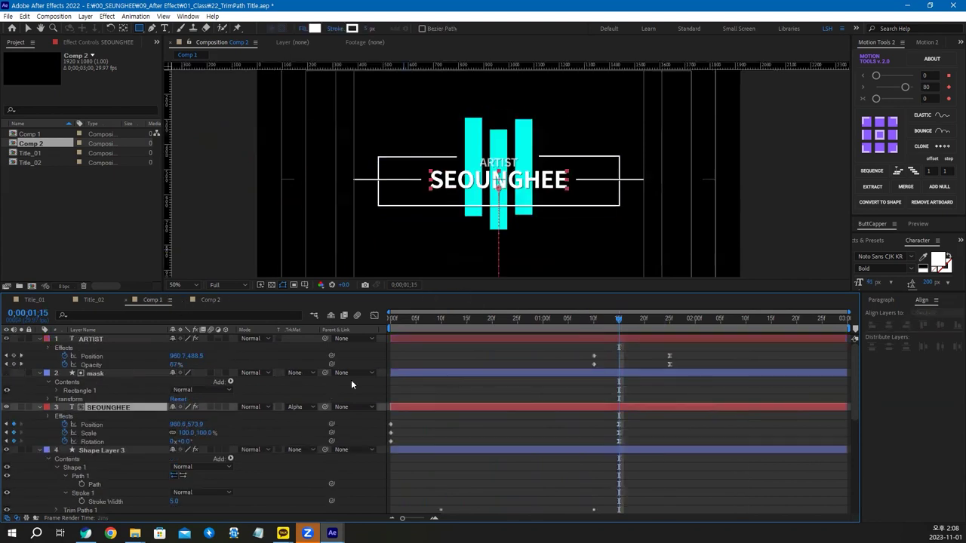
# Copy ARTIST from Comp 1, paste it into Comp 2 below SEOUNGHEE, and centre it horizontally.
pyautogui.doubleClick(94, 339)
pyautogui.hotkey('ctrl', 'c')
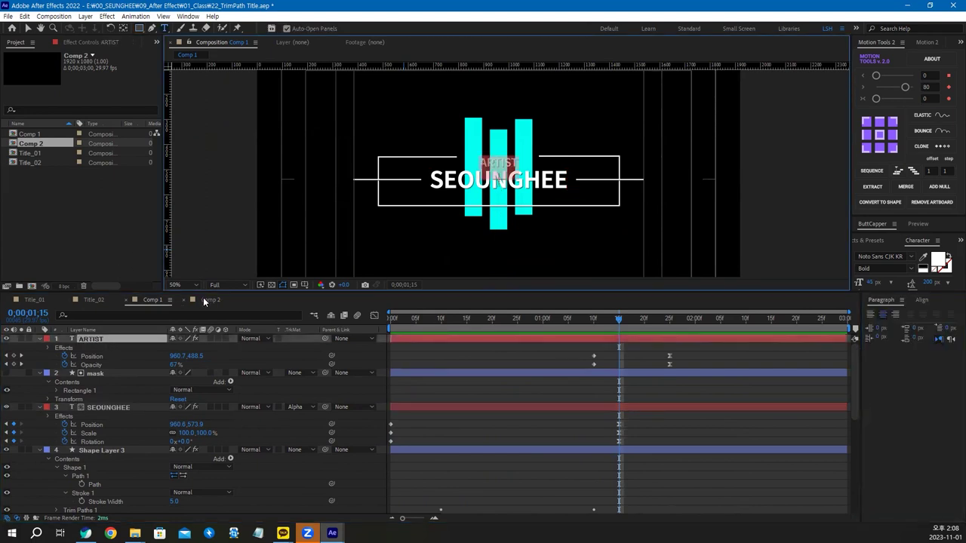
pyautogui.click(207, 299)
pyautogui.click(493, 240)
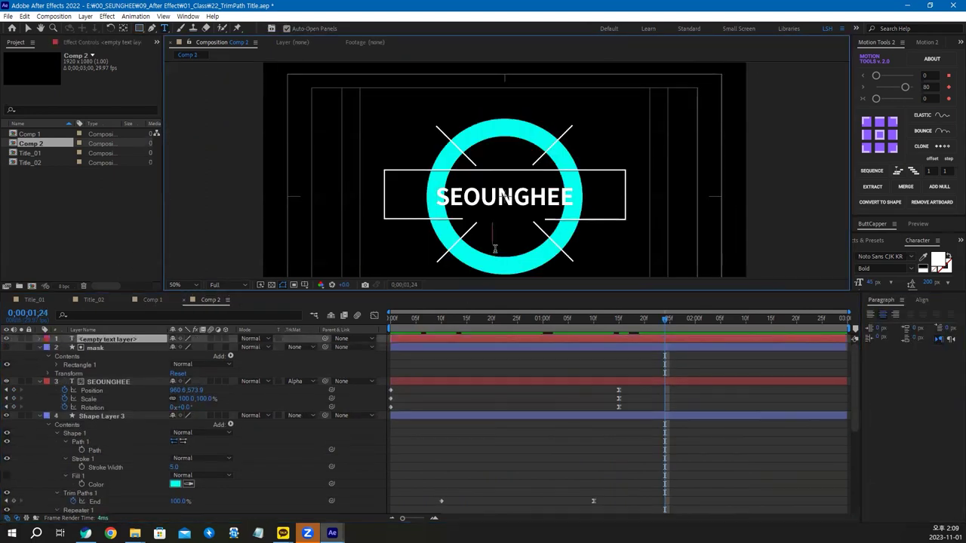
pyautogui.hotkey('ctrl', 'v')
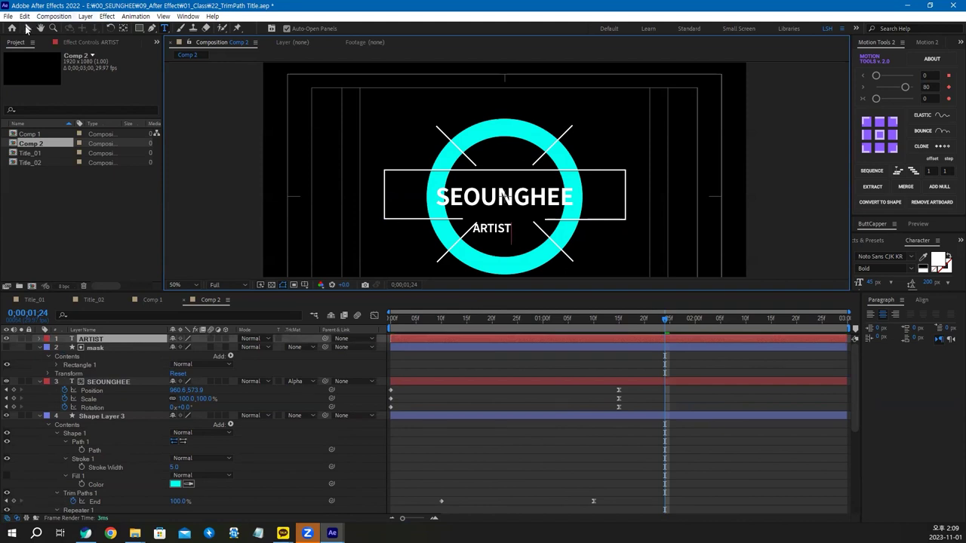
pyautogui.click(28, 28)
pyautogui.click(922, 301)
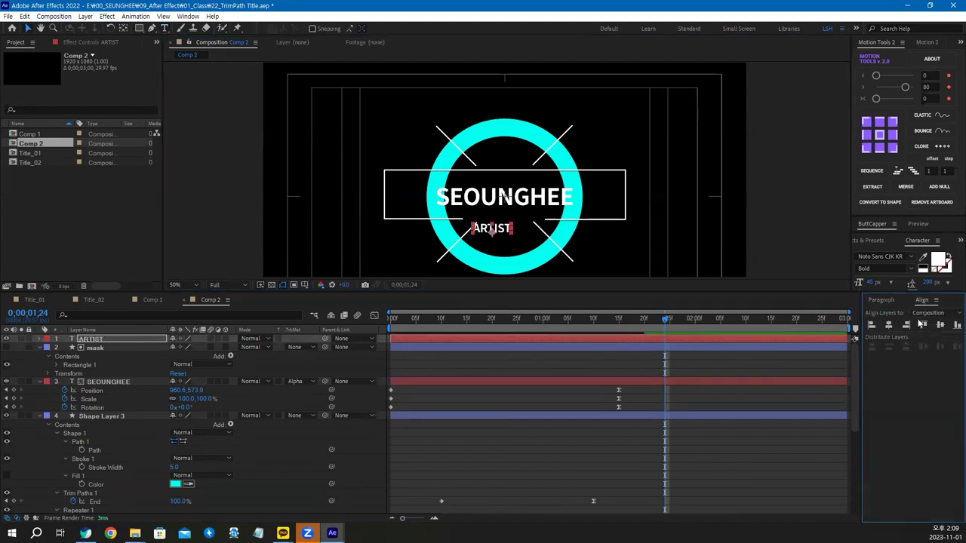
pyautogui.click(891, 326)
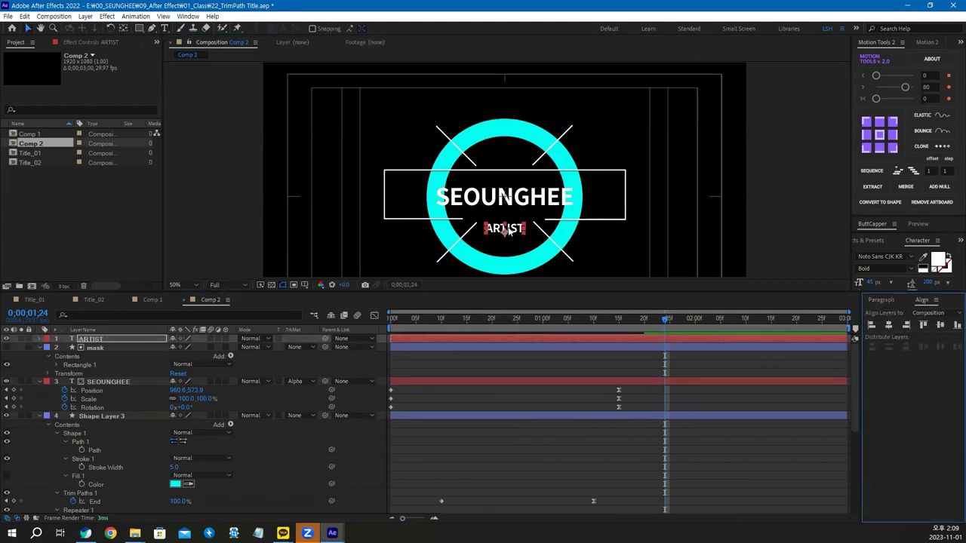
# Keyframe ARTIST's Position and Opacity at 0;00;01;25, then lower it to Y 713 at 0;00;01;10.
pyautogui.press('.')
pyautogui.press('.')
pyautogui.press('.')
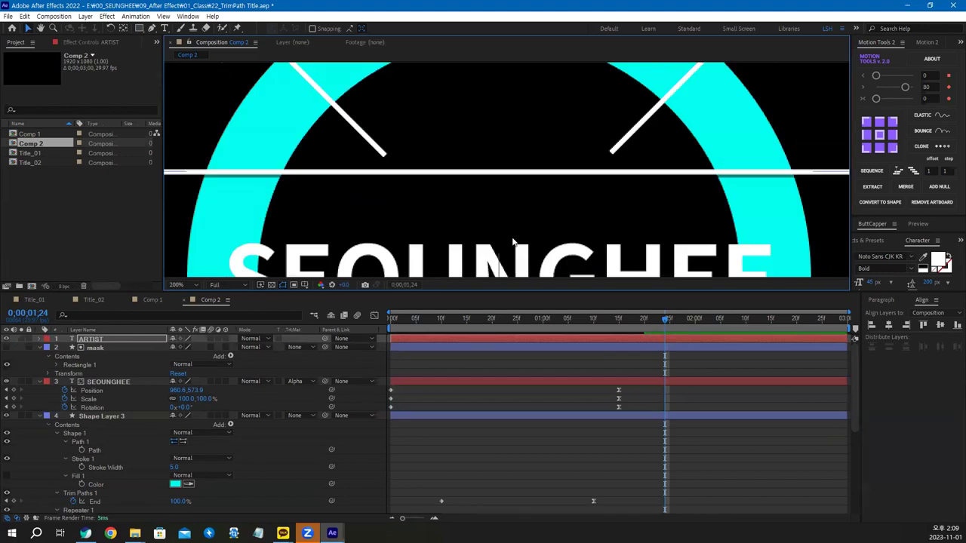
pyautogui.scroll(-5, 507, 236)
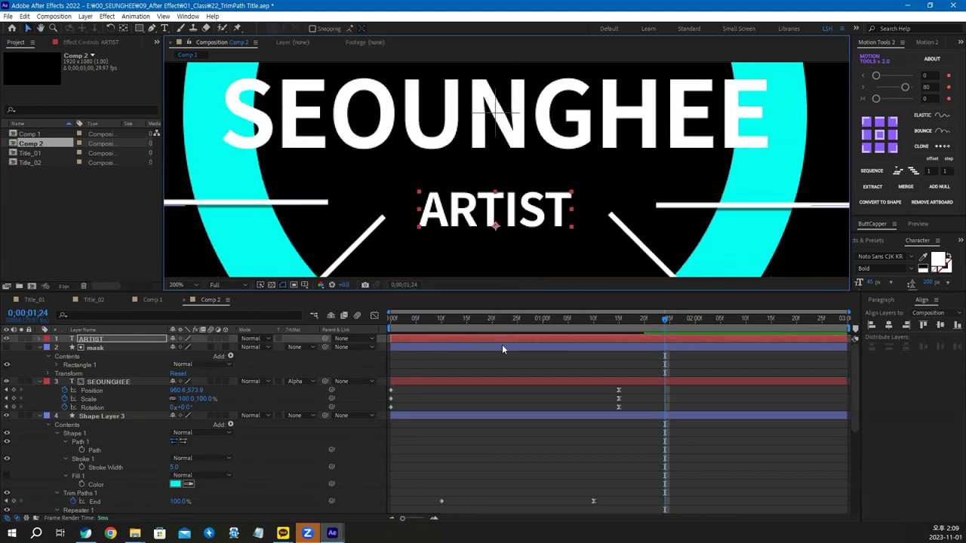
pyautogui.moveTo(659, 323); pyautogui.dragTo(669, 323)
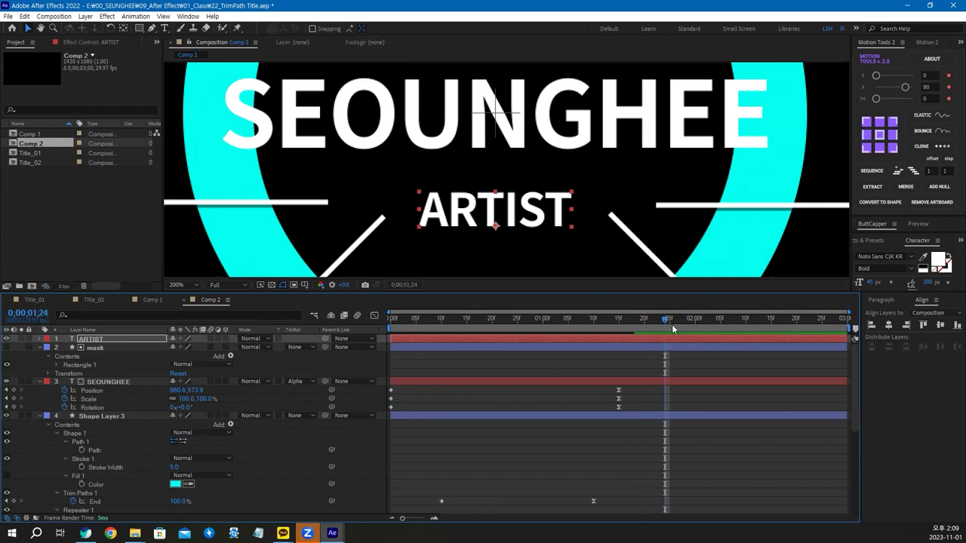
pyautogui.click(99, 340)
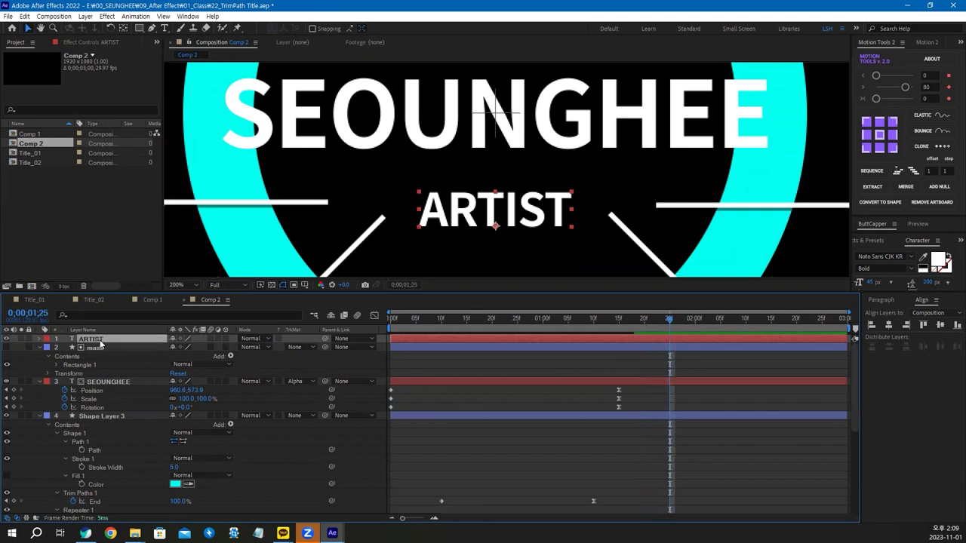
pyautogui.press('p')
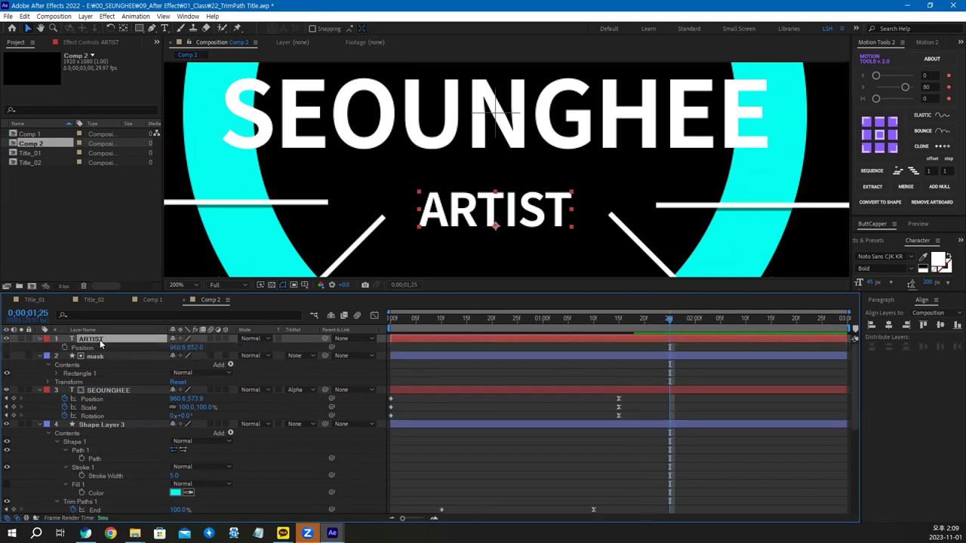
pyautogui.hotkey('shift', 't')
pyautogui.click(65, 348)
pyautogui.click(65, 356)
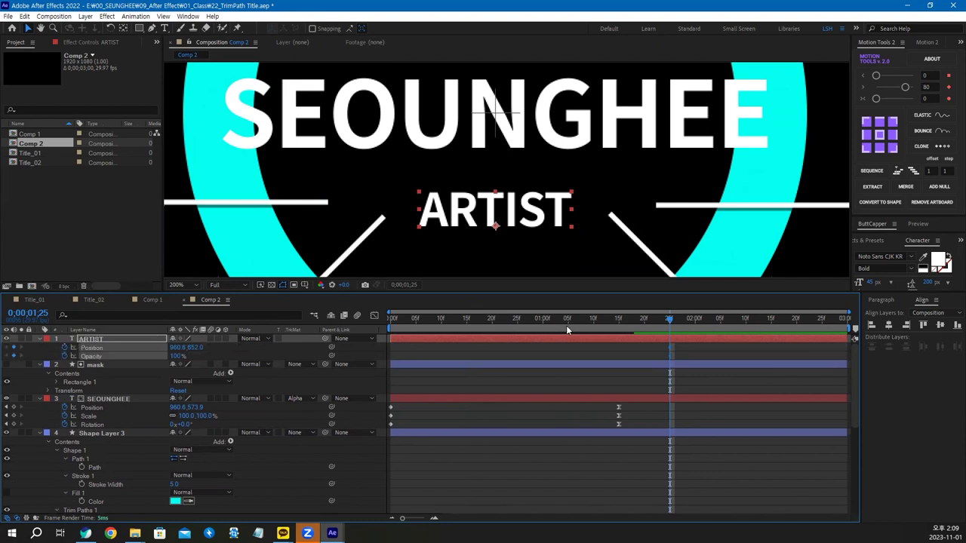
pyautogui.click(593, 322)
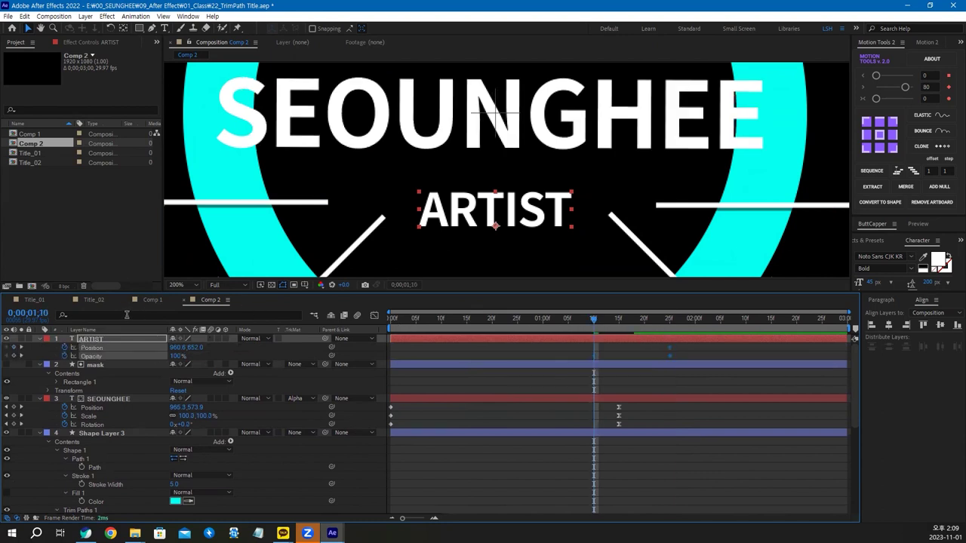
pyautogui.moveTo(195, 348); pyautogui.dragTo(226, 353)
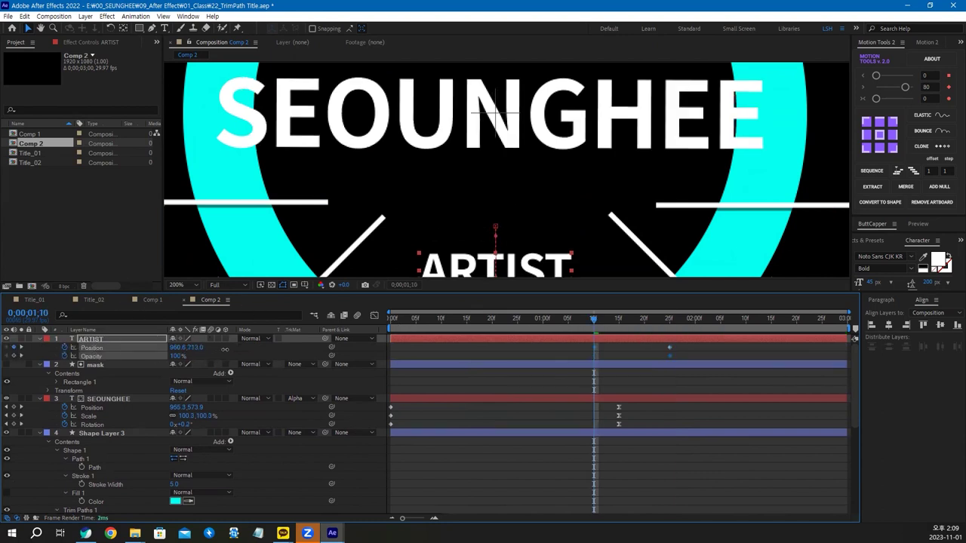
# Set ARTIST's opacity to 0% at 0;00;01;10 and preview the fade-in.
pyautogui.click(178, 357)
pyautogui.write('0')
pyautogui.press('Return')
pyautogui.press('space')
pyautogui.press('space')
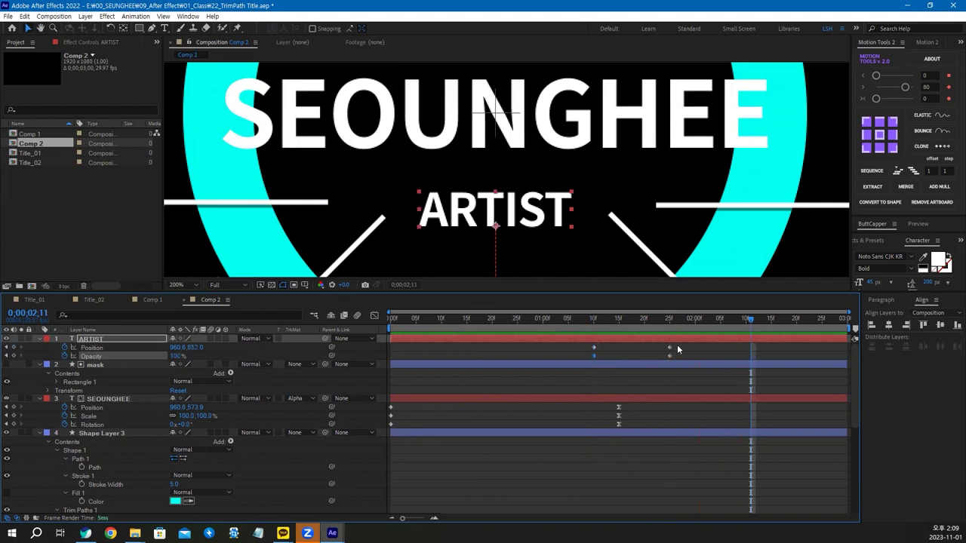
# Ease ARTIST's ending keyframes with strength 80 and fit the composition in view.
pyautogui.moveTo(677, 344); pyautogui.dragTo(665, 359)
pyautogui.moveTo(905, 87); pyautogui.dragTo(902, 86)
pyautogui.click(929, 87)
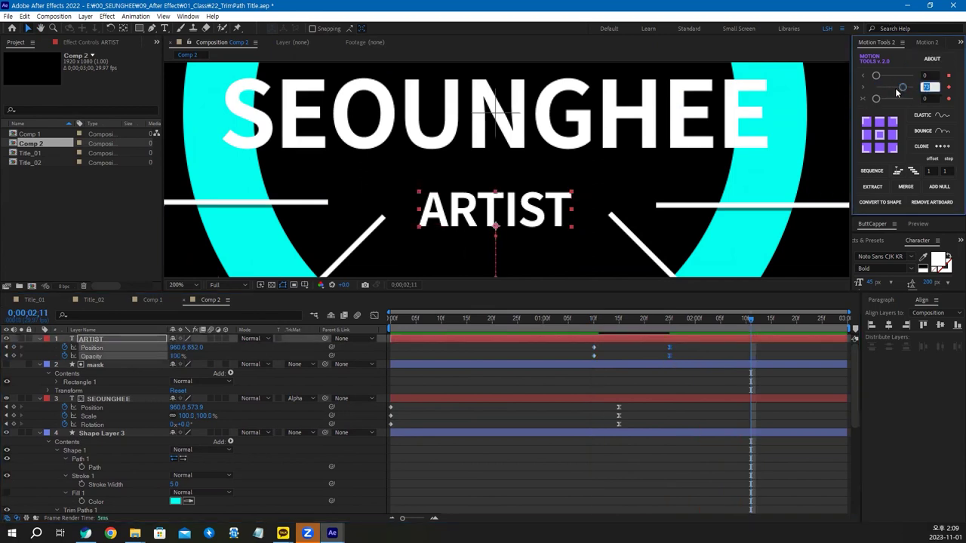
pyautogui.write('80')
pyautogui.press('Return')
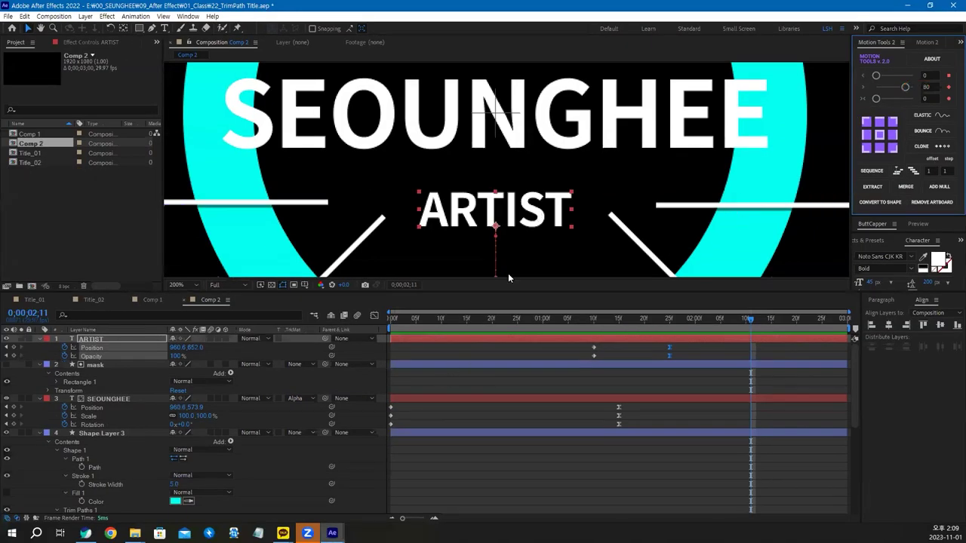
pyautogui.hotkey('shift', '/')
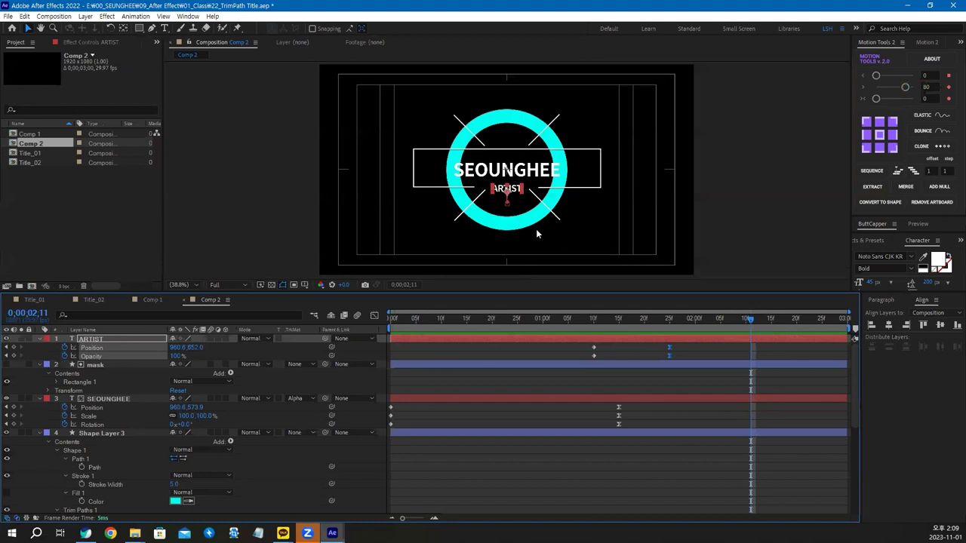
pyautogui.click(723, 384)
# Apply a Drop Shadow effect to SEOUNGHEE by searching 'drop' in the quick effect search.
pyautogui.click(723, 388)
pyautogui.press('/')
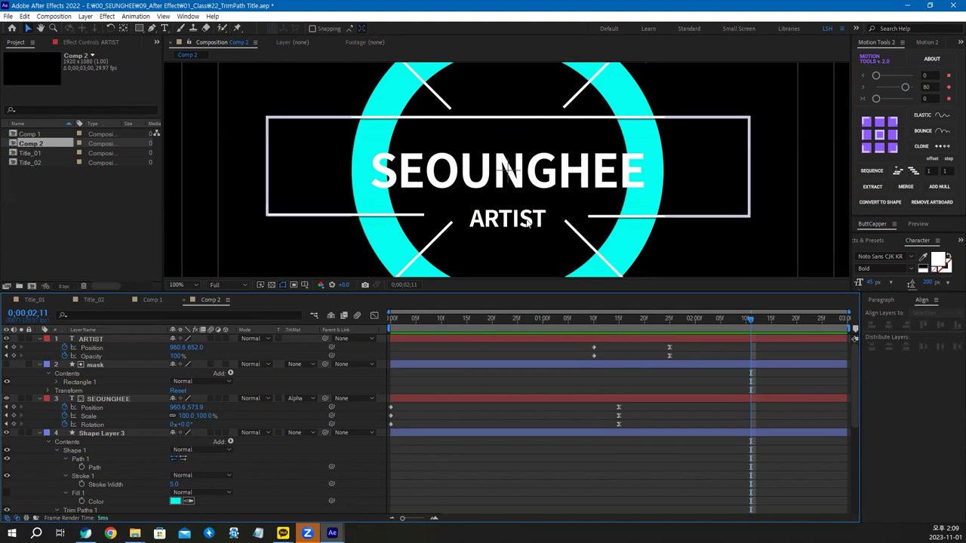
pyautogui.click(105, 399)
pyautogui.hotkey('ctrl', 'space')
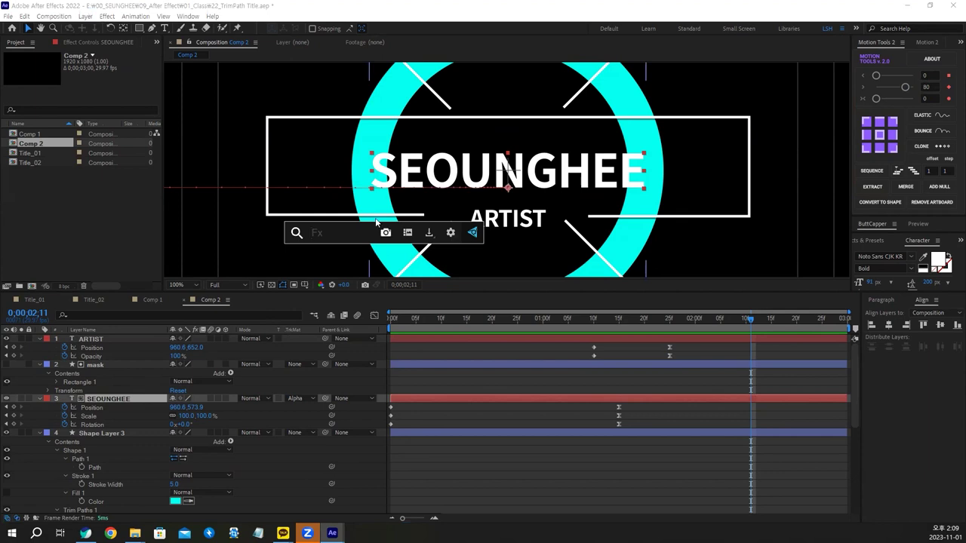
pyautogui.click(124, 400)
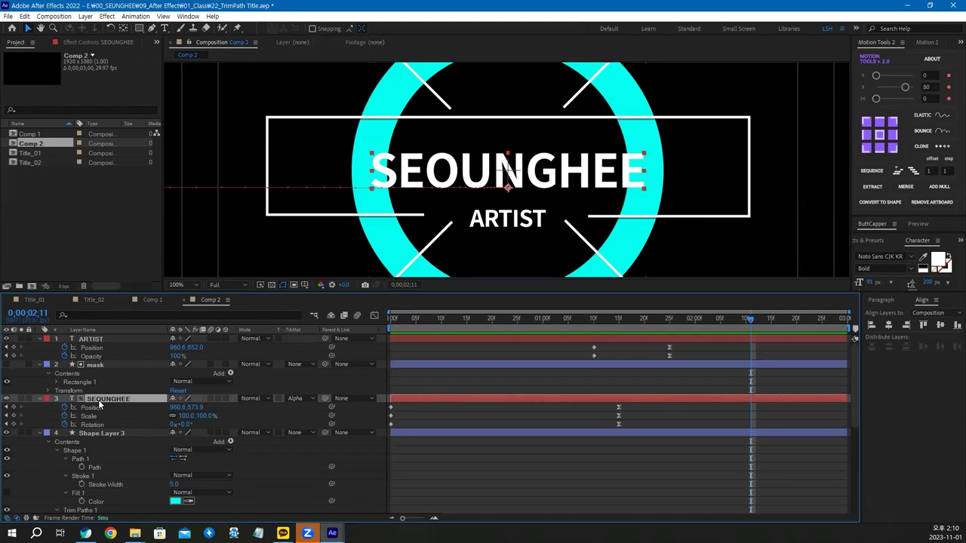
pyautogui.hotkey('ctrl', 'space')
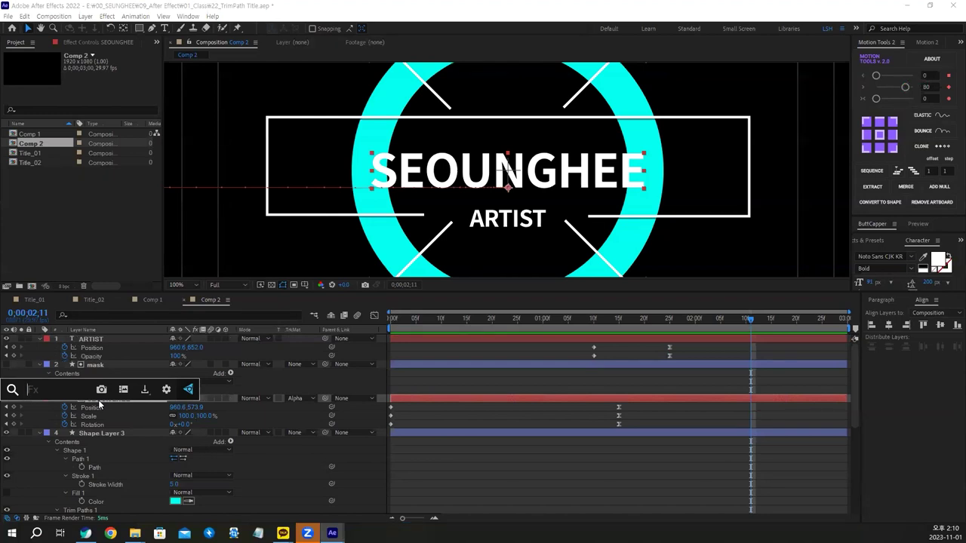
pyautogui.write('trim')
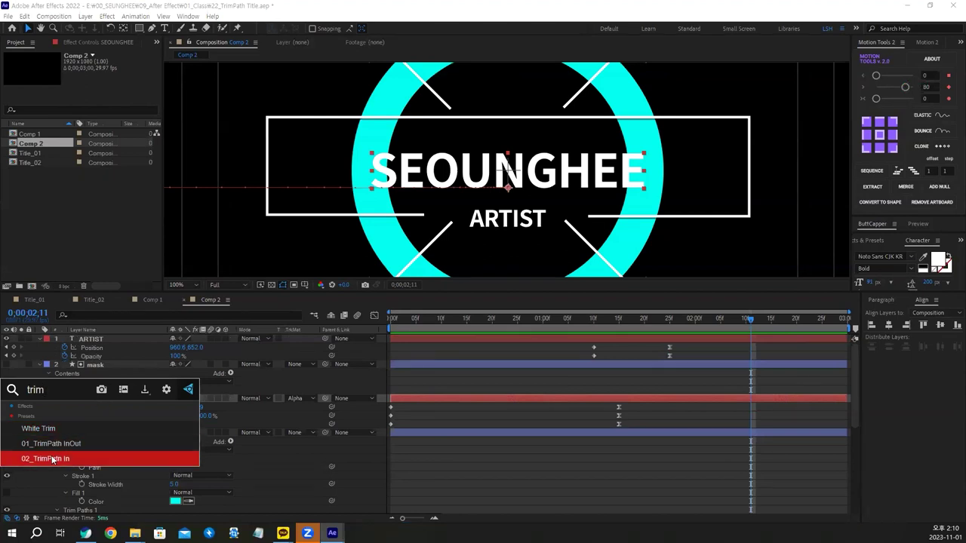
pyautogui.click(7, 392)
pyautogui.write('drop')
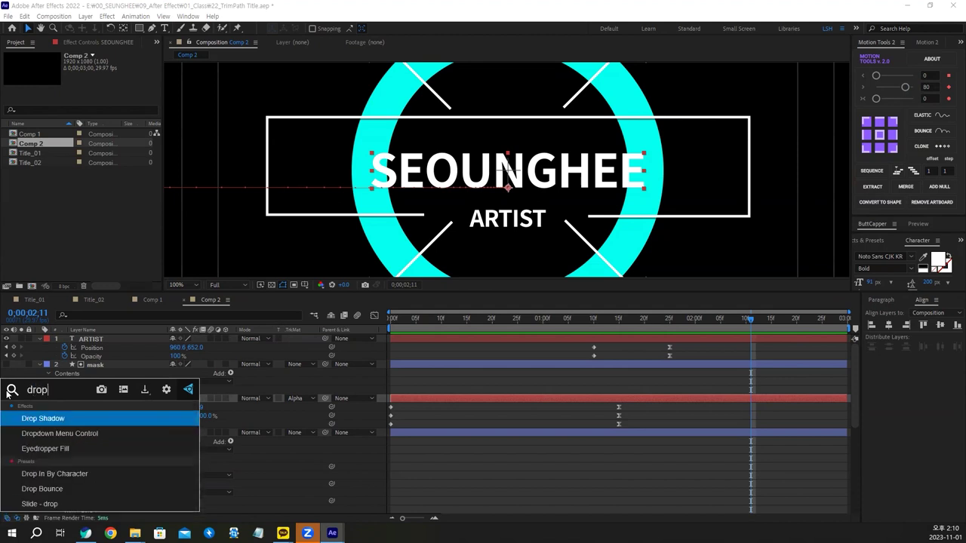
pyautogui.click(51, 424)
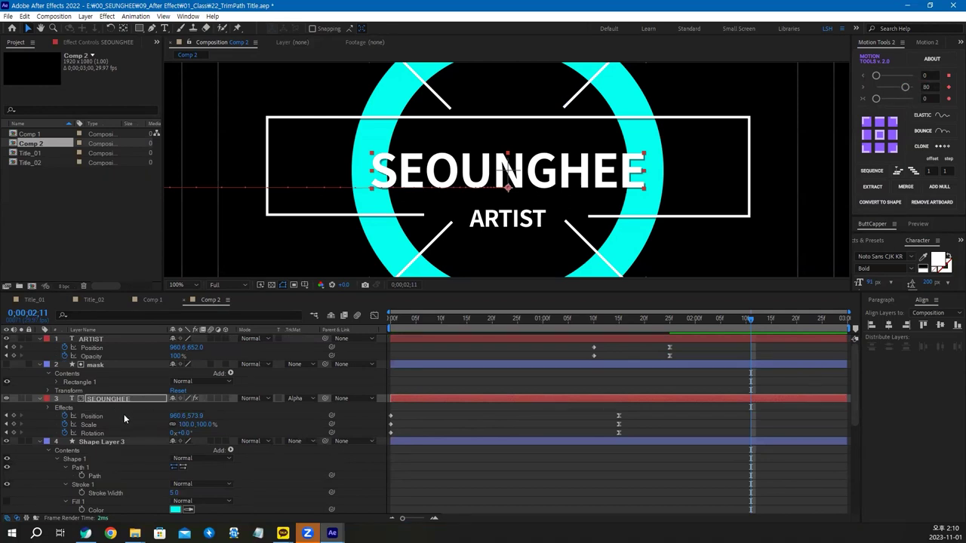
pyautogui.press('F3')
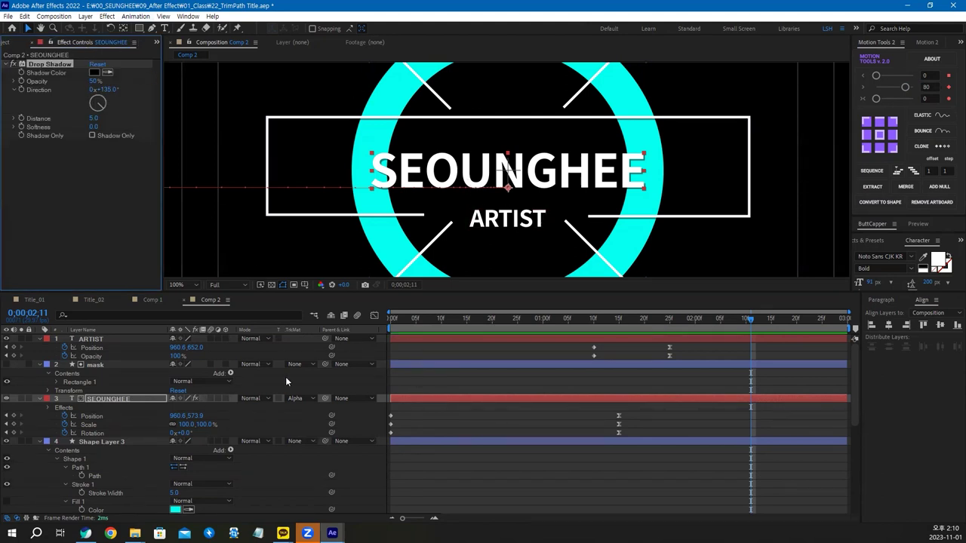
# Give Shape Layer 3's diagonal ticks a default Drop Shadow matching SEOUNGHEE's.
pyautogui.scroll(-1, 340, 362)
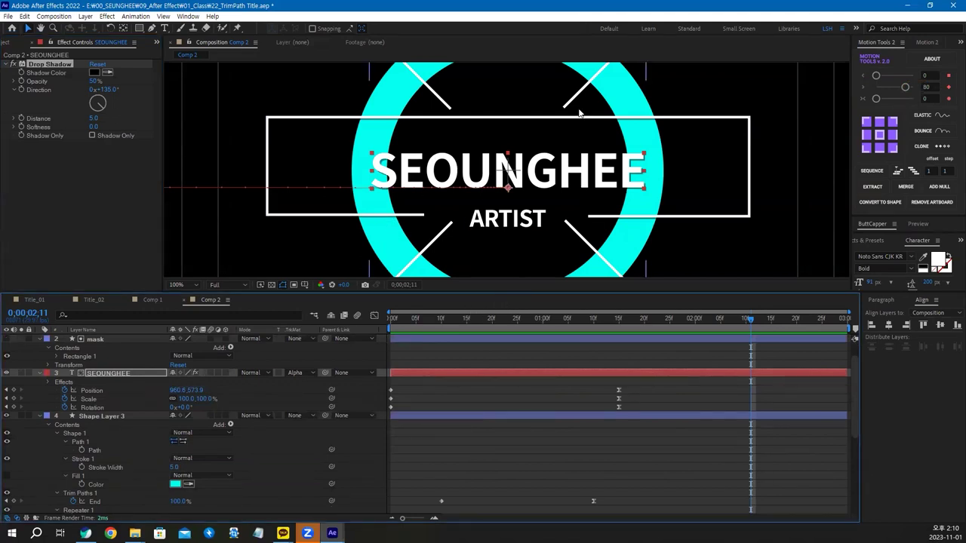
pyautogui.click(576, 98)
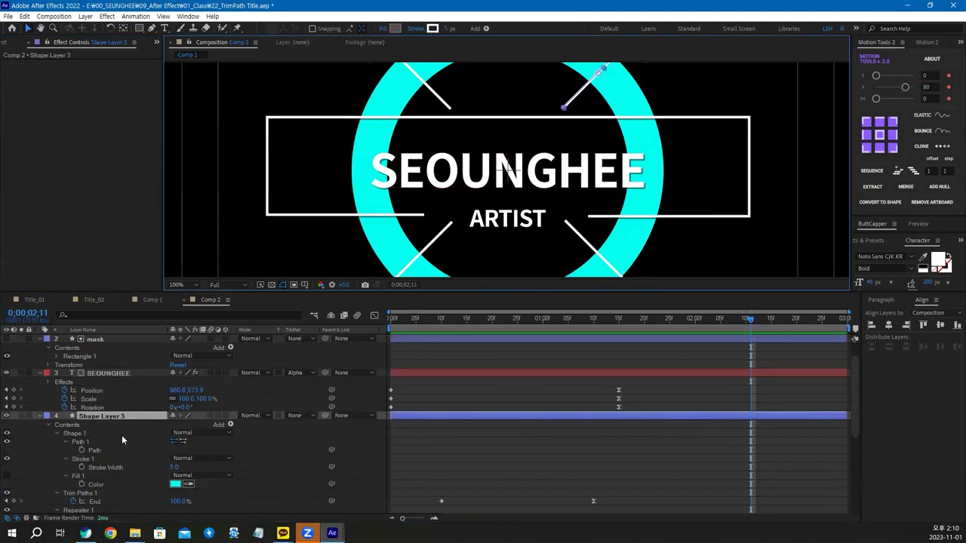
pyautogui.scroll(-2, 498, 219)
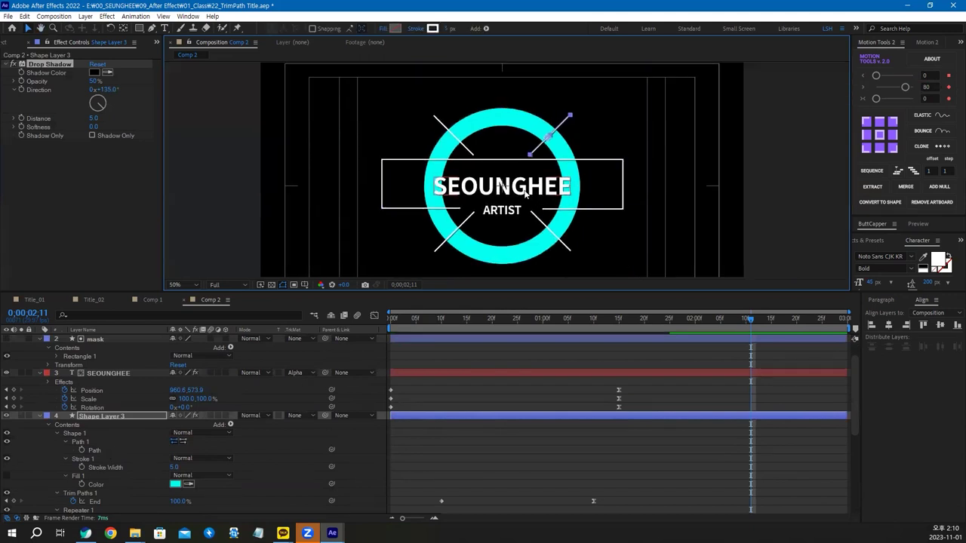
# Play the title animation from the first frame with the shape layer deselected.
pyautogui.click(267, 345)
pyautogui.press('Home')
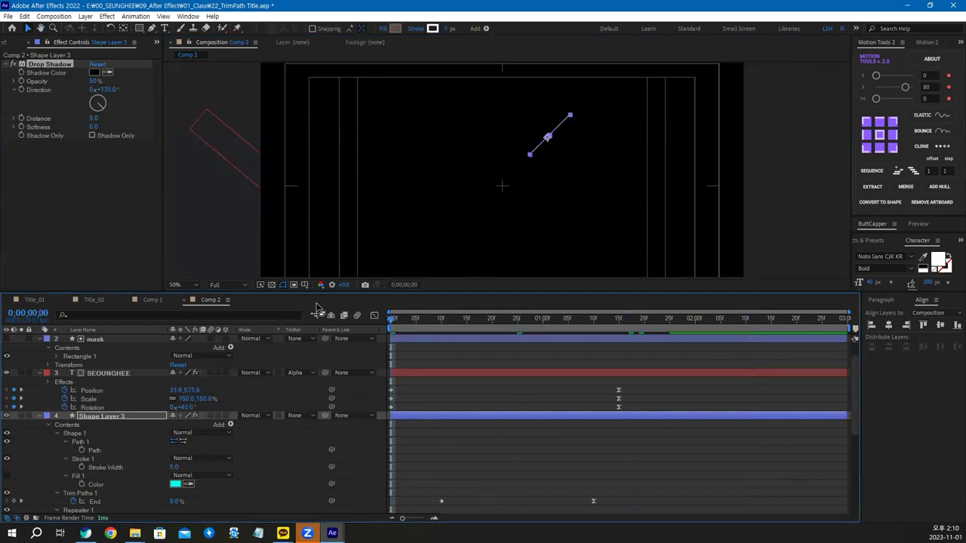
pyautogui.click(592, 482)
pyautogui.press('space')
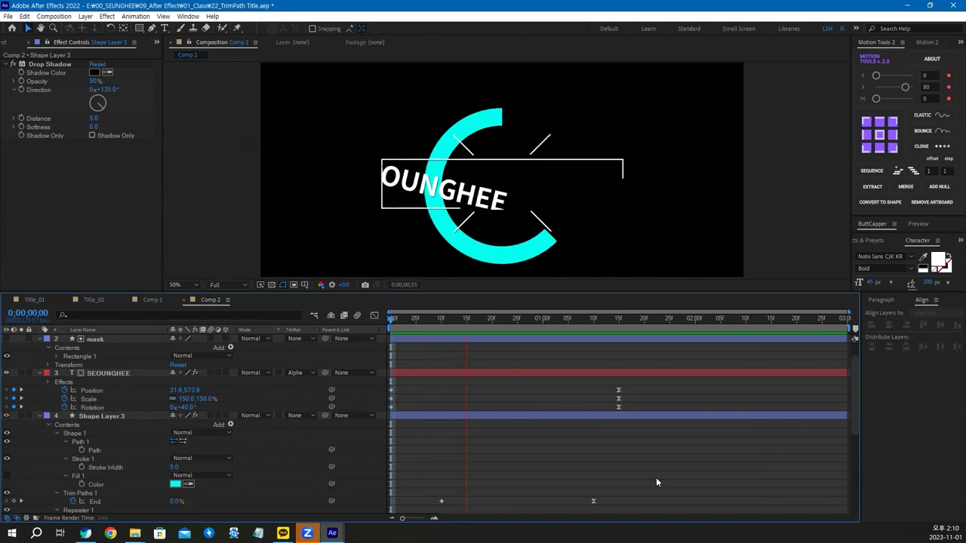